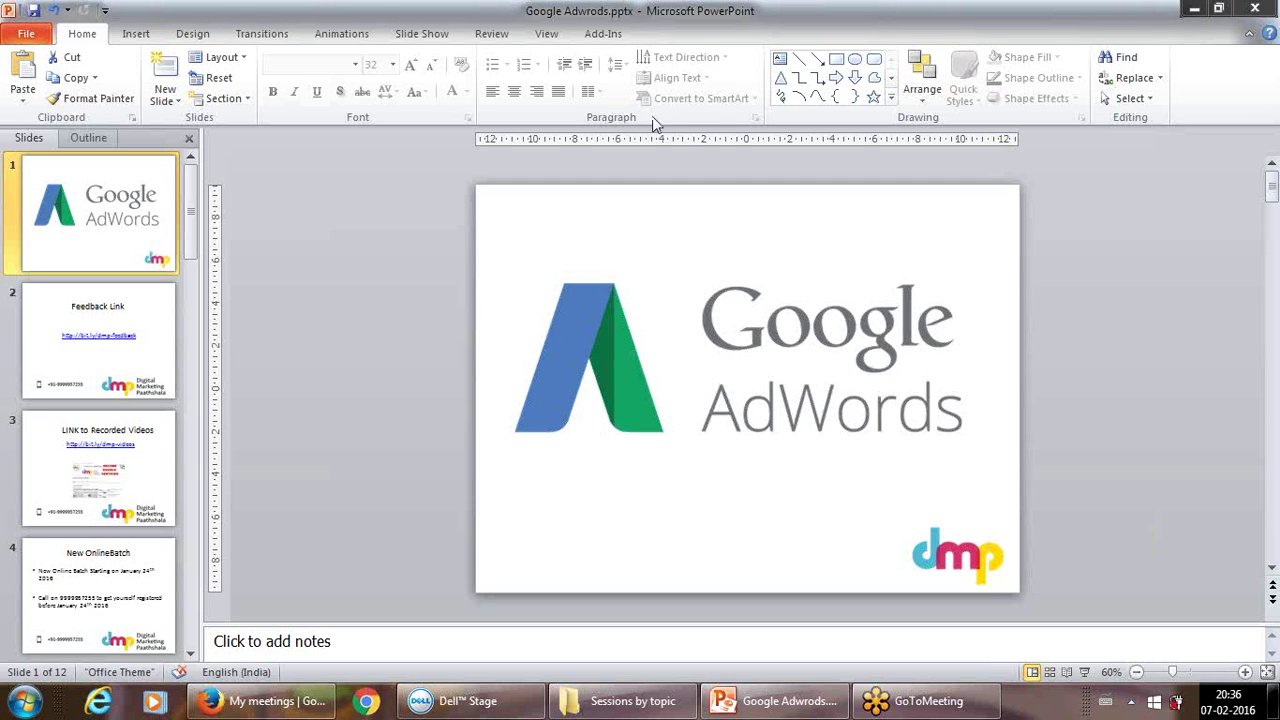
Look through the "3 Main Points" and "New OnlineBatch" slides and display the "Digital Marketing & Google Adwords" slide
{"action": "left_click", "coordinate": [191, 653]}
{"action": "left_click", "coordinate": [191, 653]}
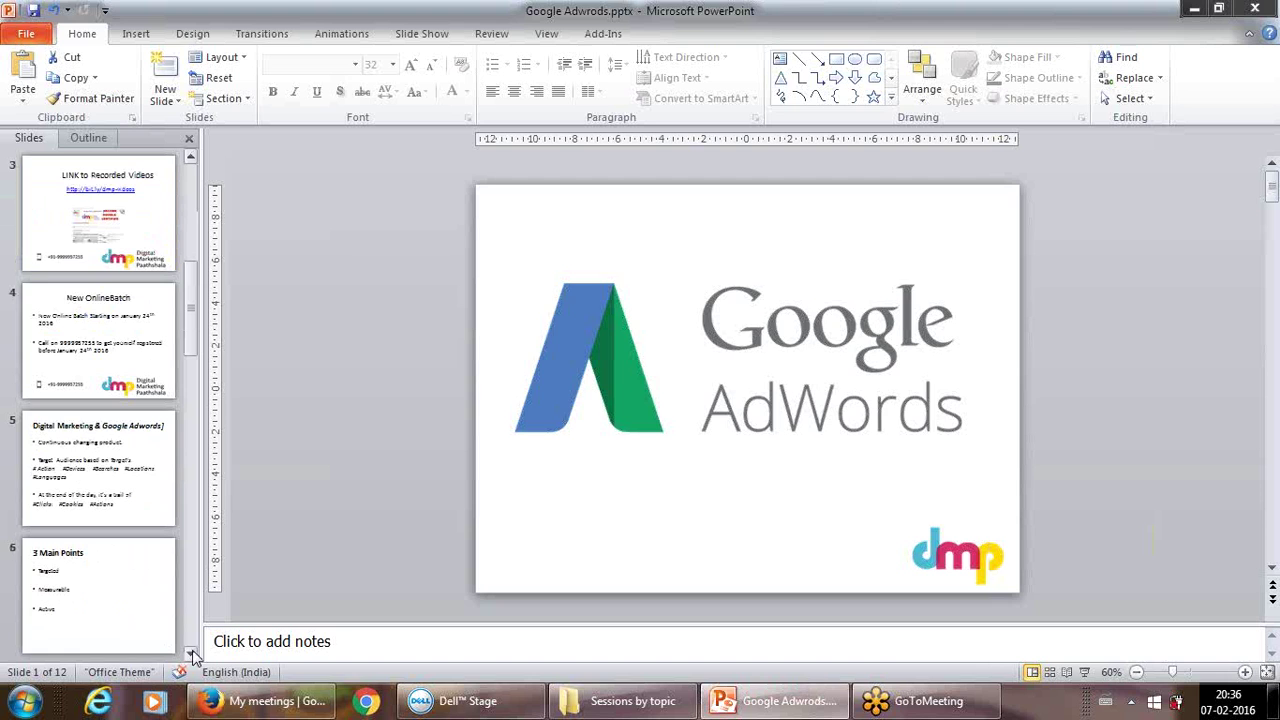
{"action": "left_click", "coordinate": [103, 620]}
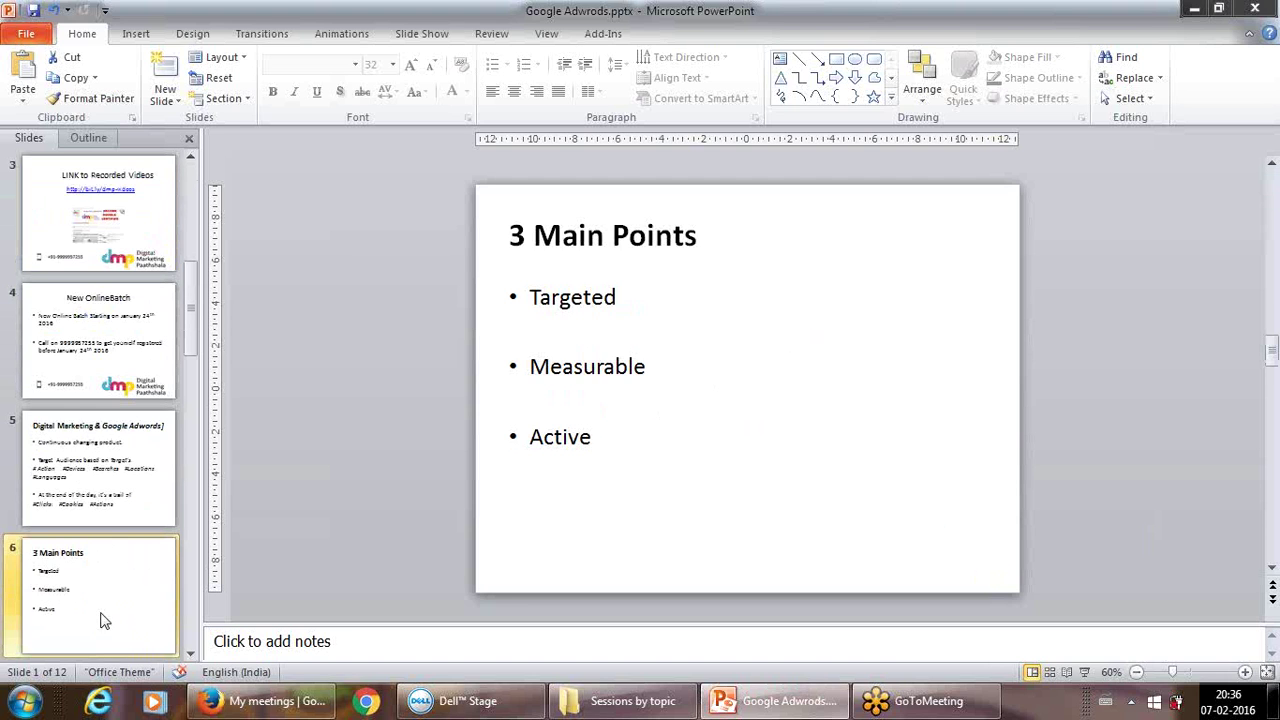
{"action": "left_click", "coordinate": [109, 367]}
{"action": "left_click", "coordinate": [100, 452]}
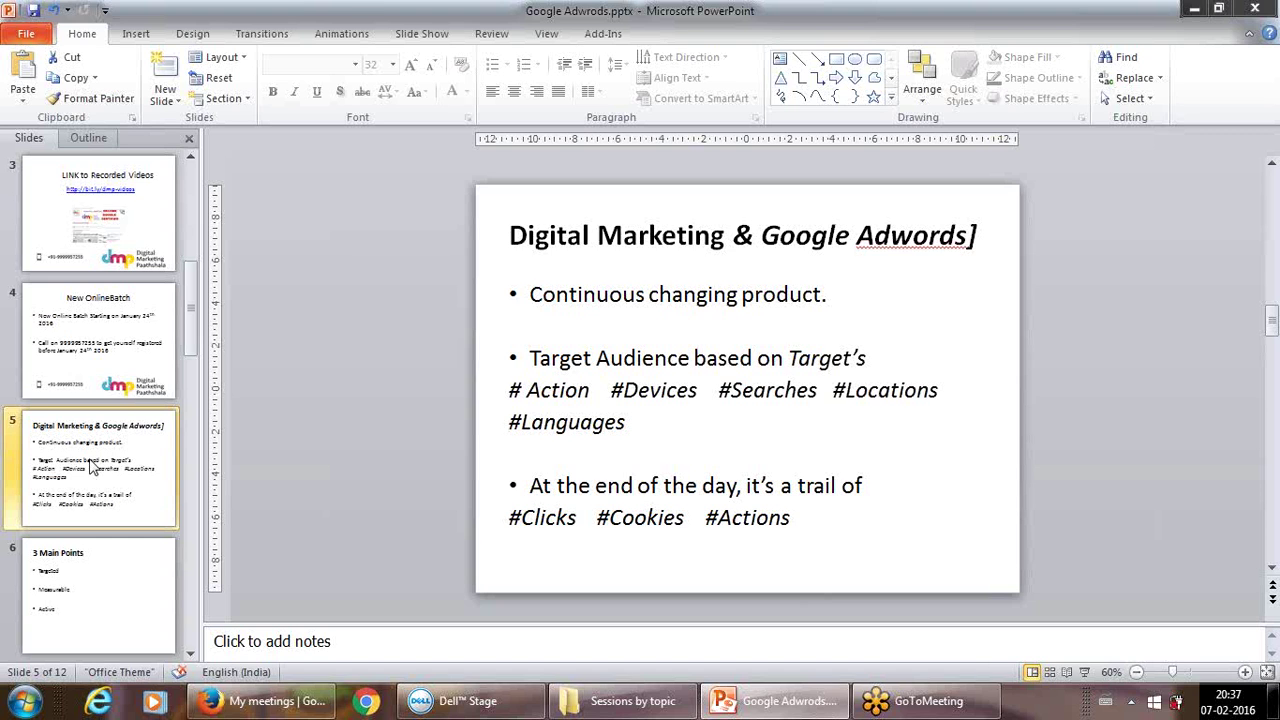
Switch to Firefox and load google.co.in in a new browser tab
{"action": "left_click", "coordinate": [260, 700]}
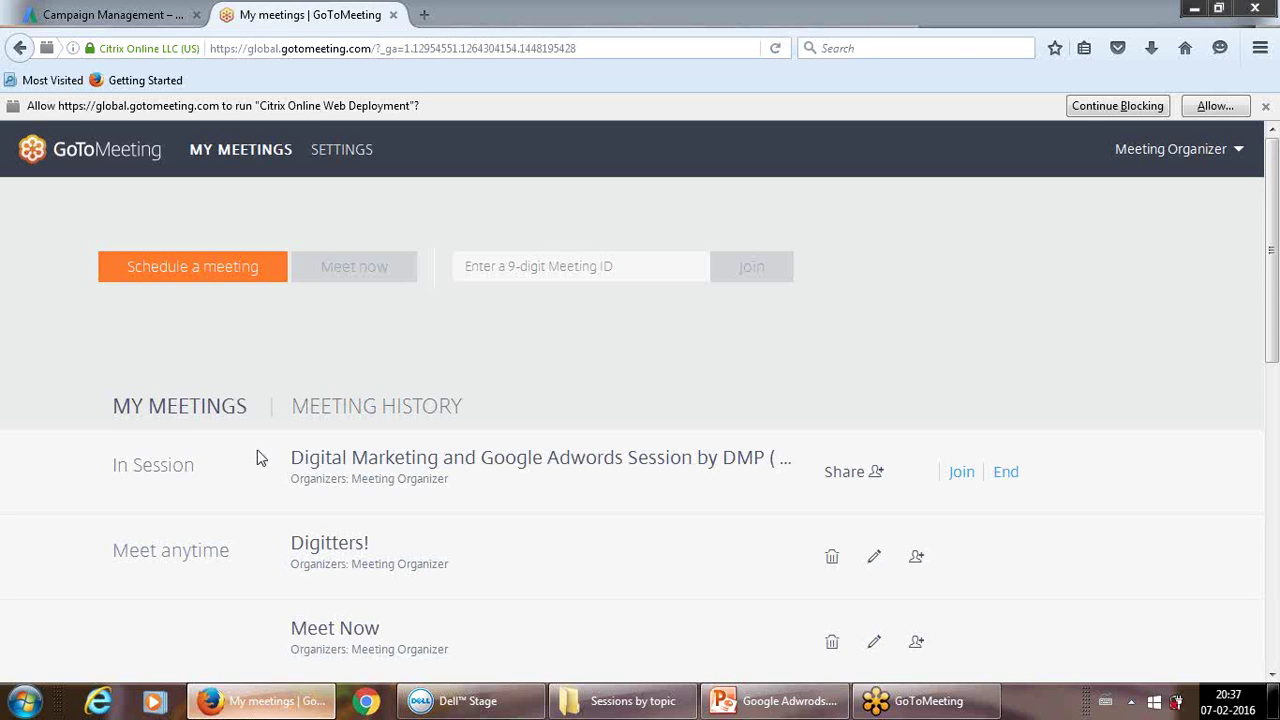
{"action": "left_click", "coordinate": [425, 16]}
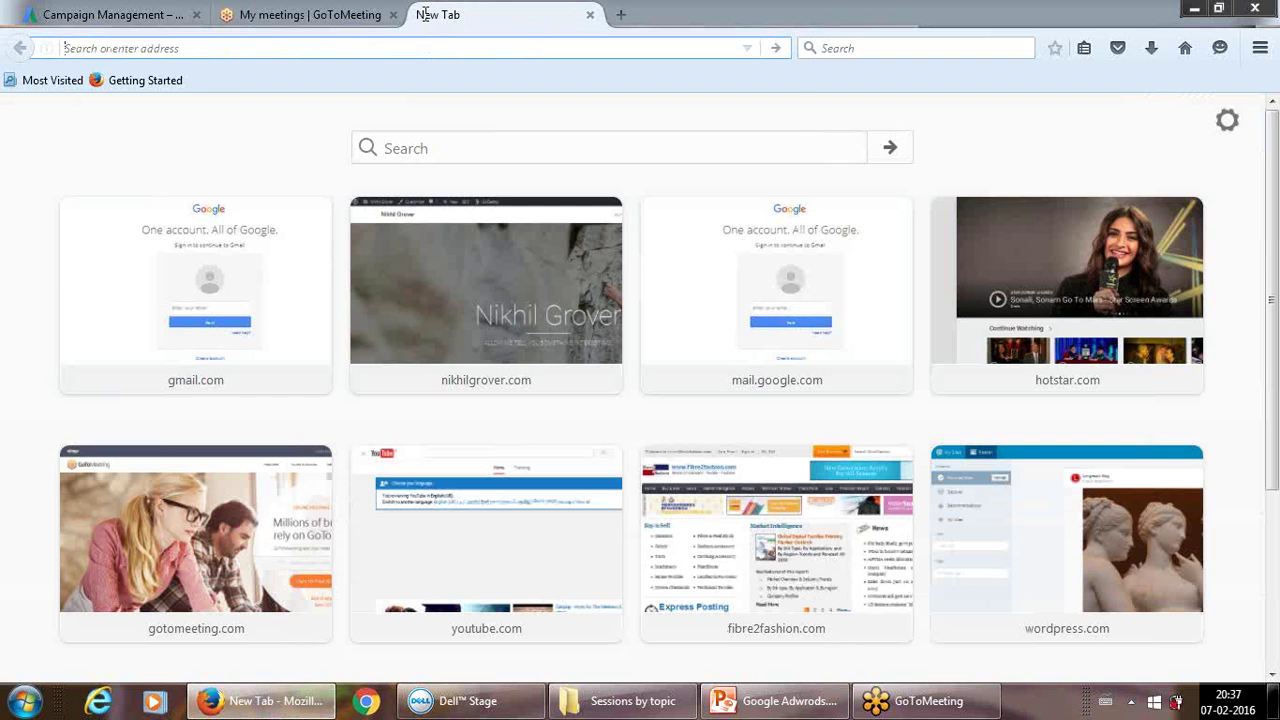
{"action": "type", "text": "google.co.in/"}
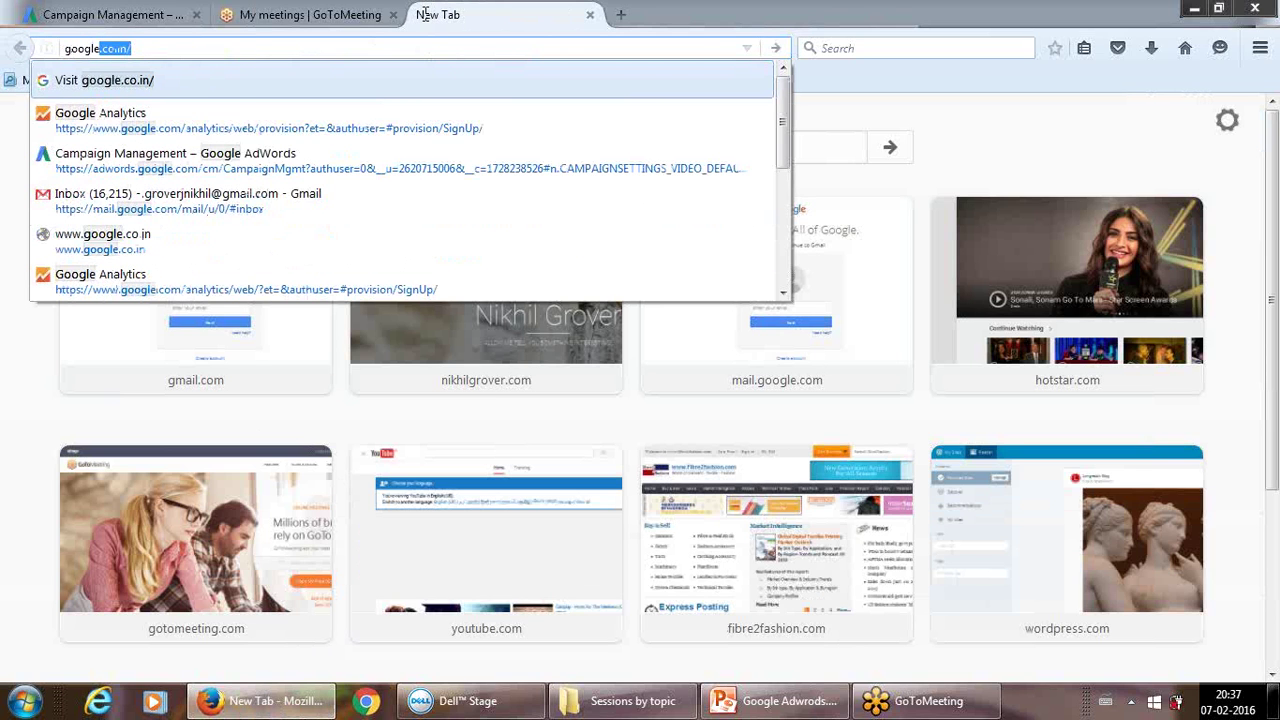
{"action": "key", "text": "Return"}
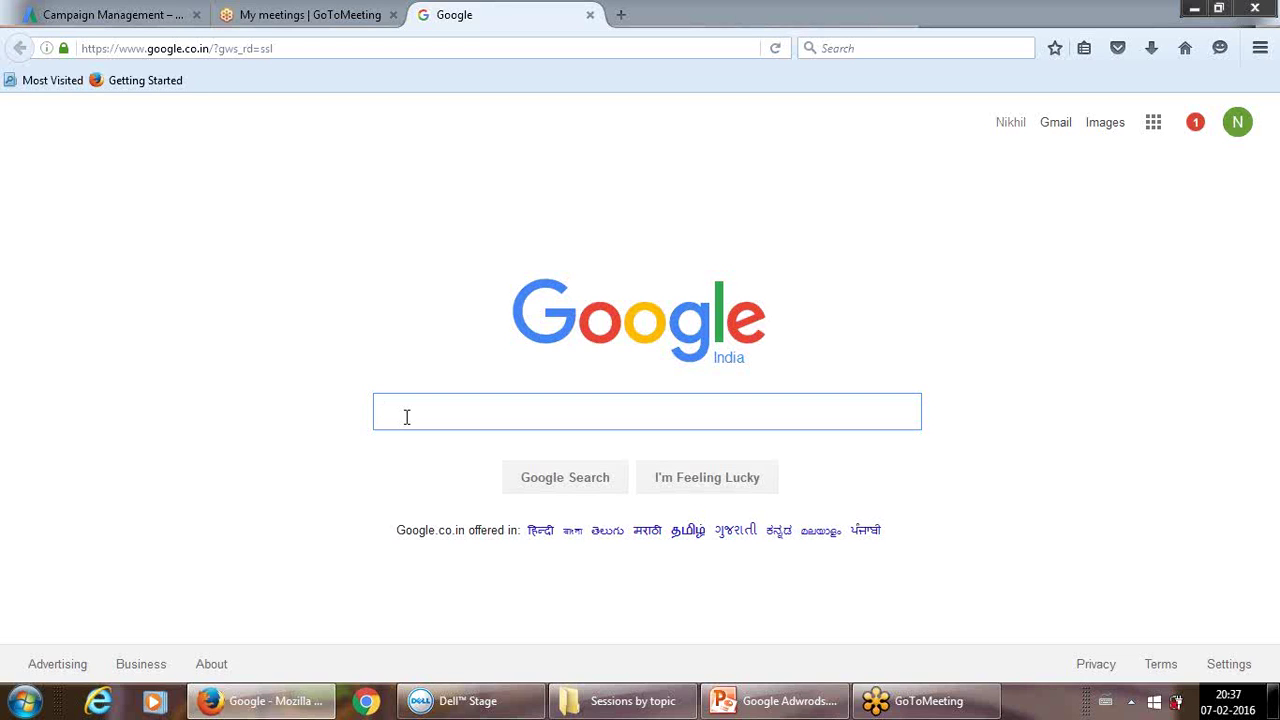
Search Google for iphone terms, ending with the suggested query "buy iphone 6"
{"action": "type", "text": "i"}
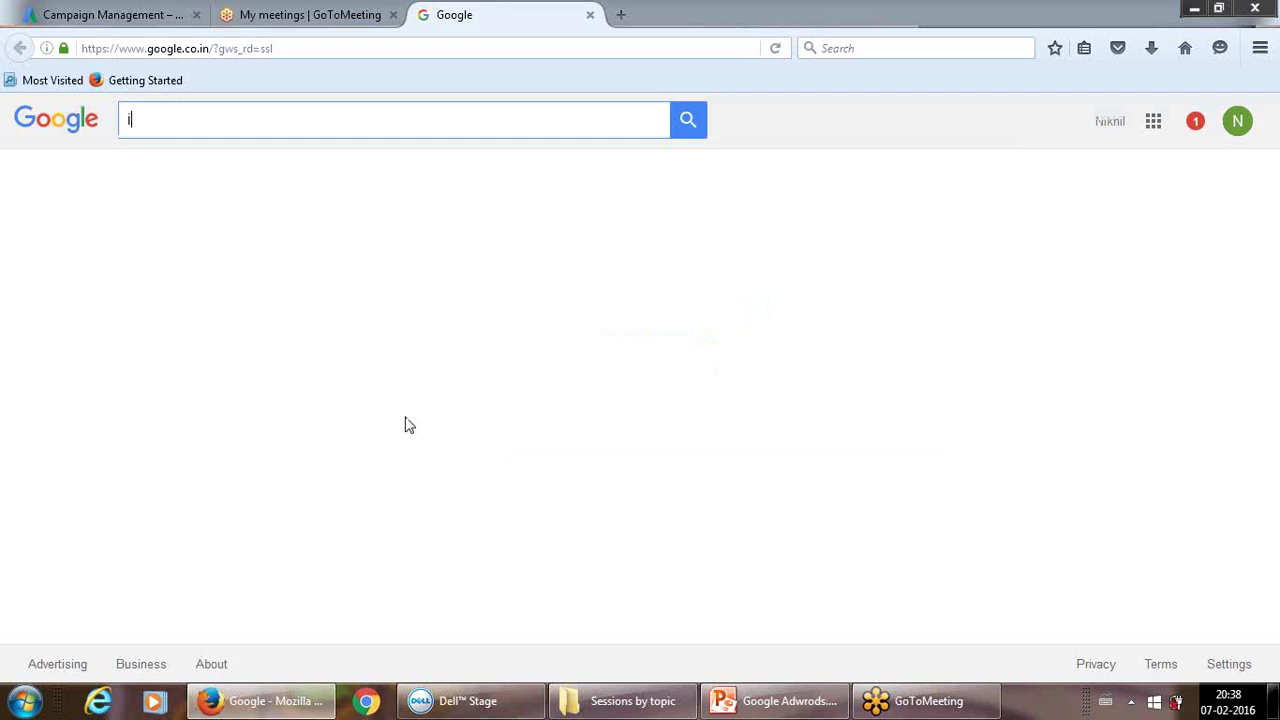
{"action": "type", "text": "phone"}
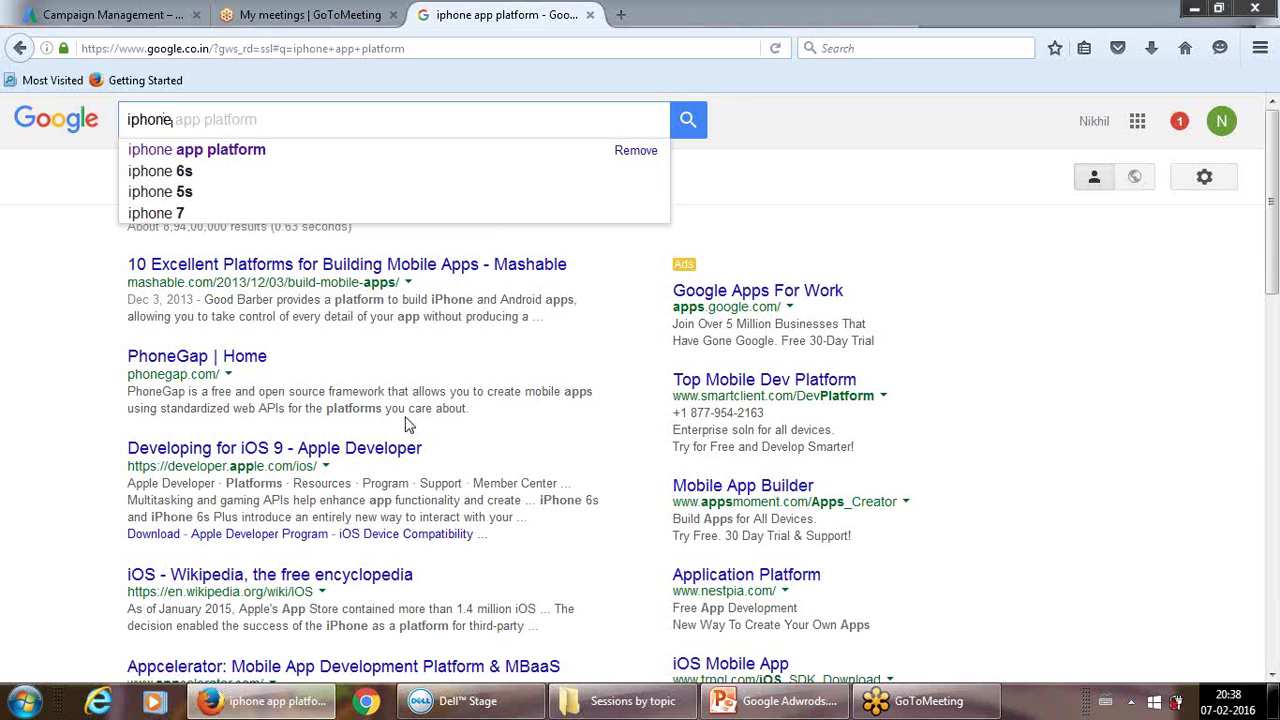
{"action": "key", "text": "Home"}
{"action": "type", "text": "buy"}
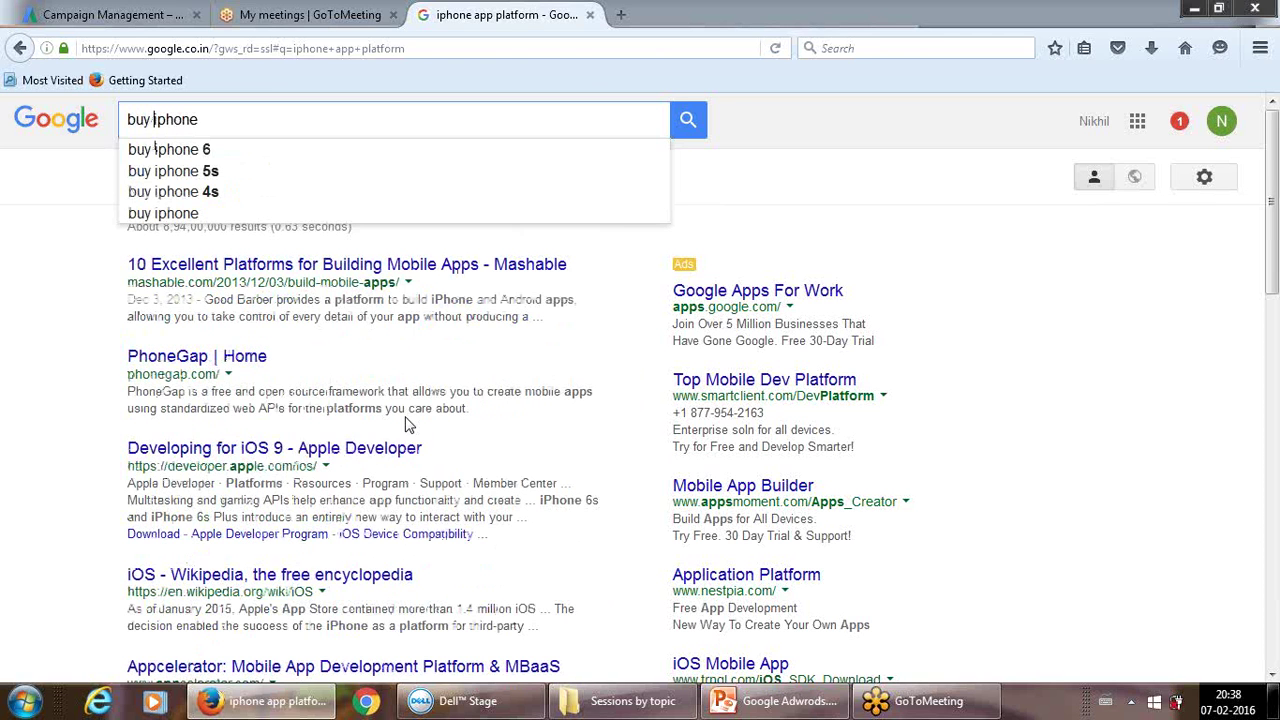
{"action": "key", "text": "Down"}
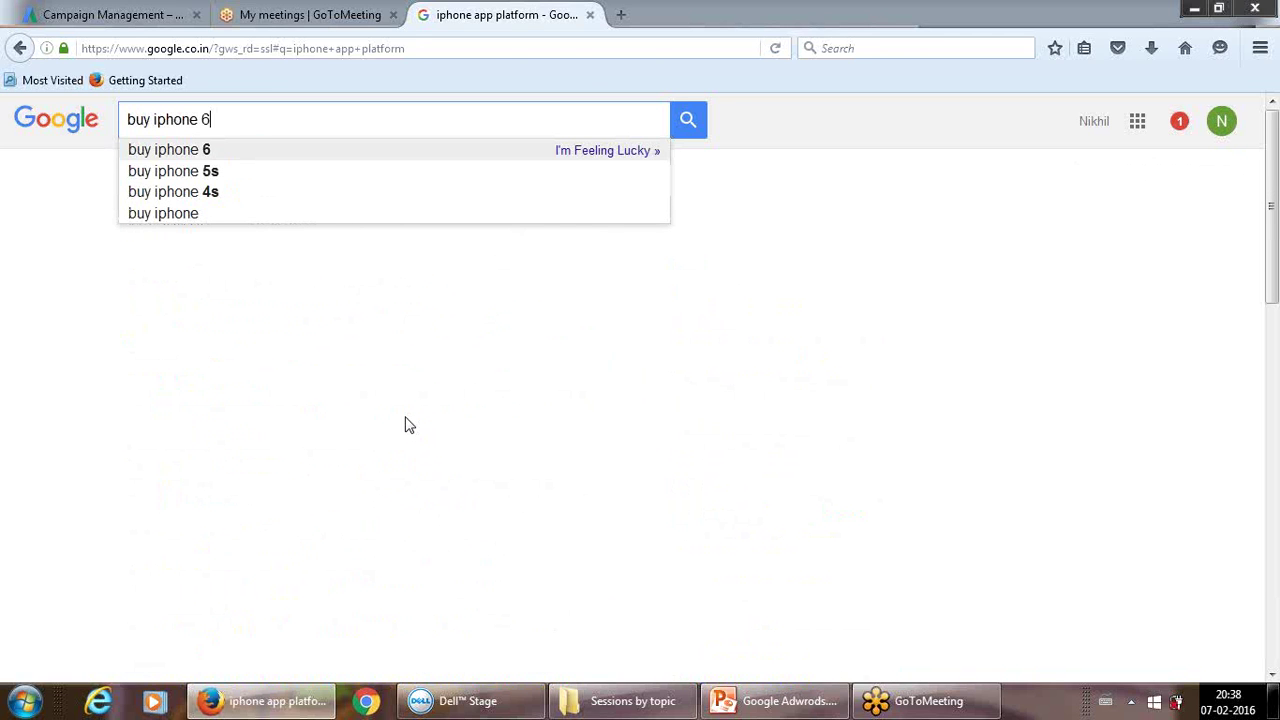
{"action": "key", "text": "Return"}
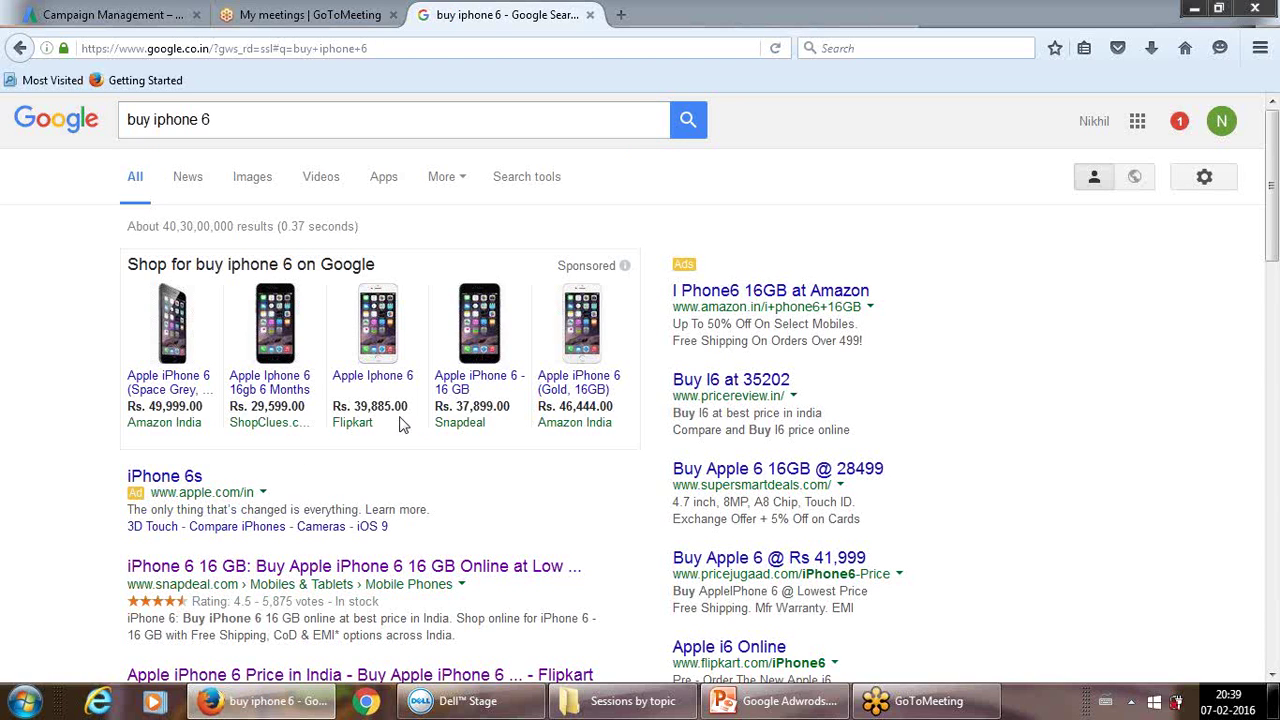
Shorten the Google query to "iphone", run the search and look through the shopping, organic and ad results
{"action": "left_click", "coordinate": [218, 119]}
{"action": "key", "text": "BackSpace"}
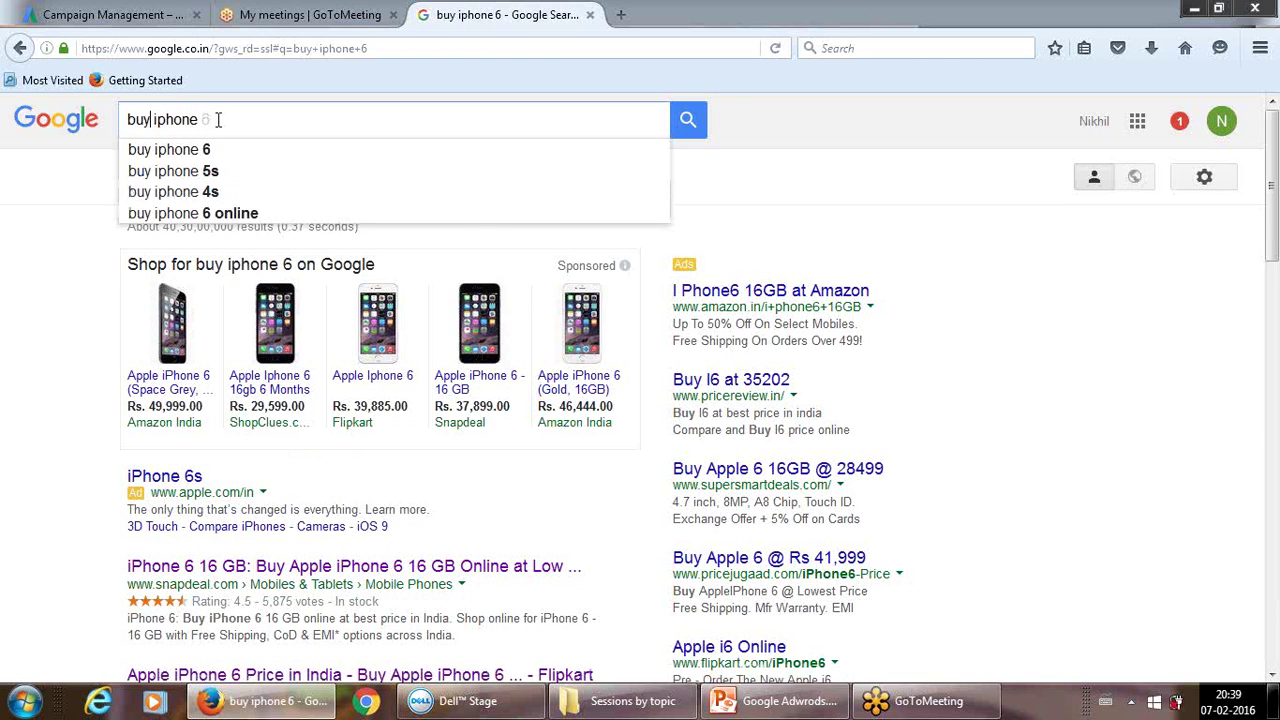
{"action": "key", "text": "BackSpace"}
{"action": "key", "text": "BackSpace"}
{"action": "key", "text": "BackSpace"}
{"action": "key", "text": "BackSpace"}
{"action": "key", "text": "Return"}
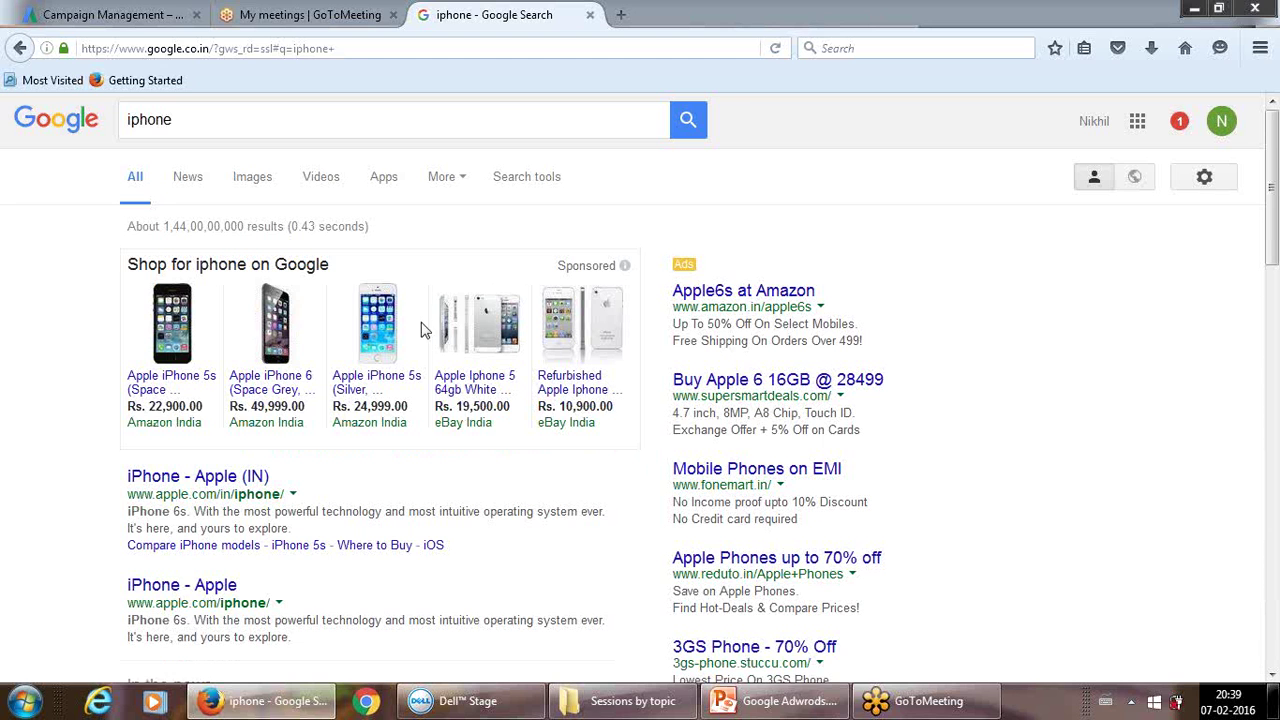
{"action": "left_click_drag", "start_coordinate": [1274, 236], "coordinate": [1274, 295]}
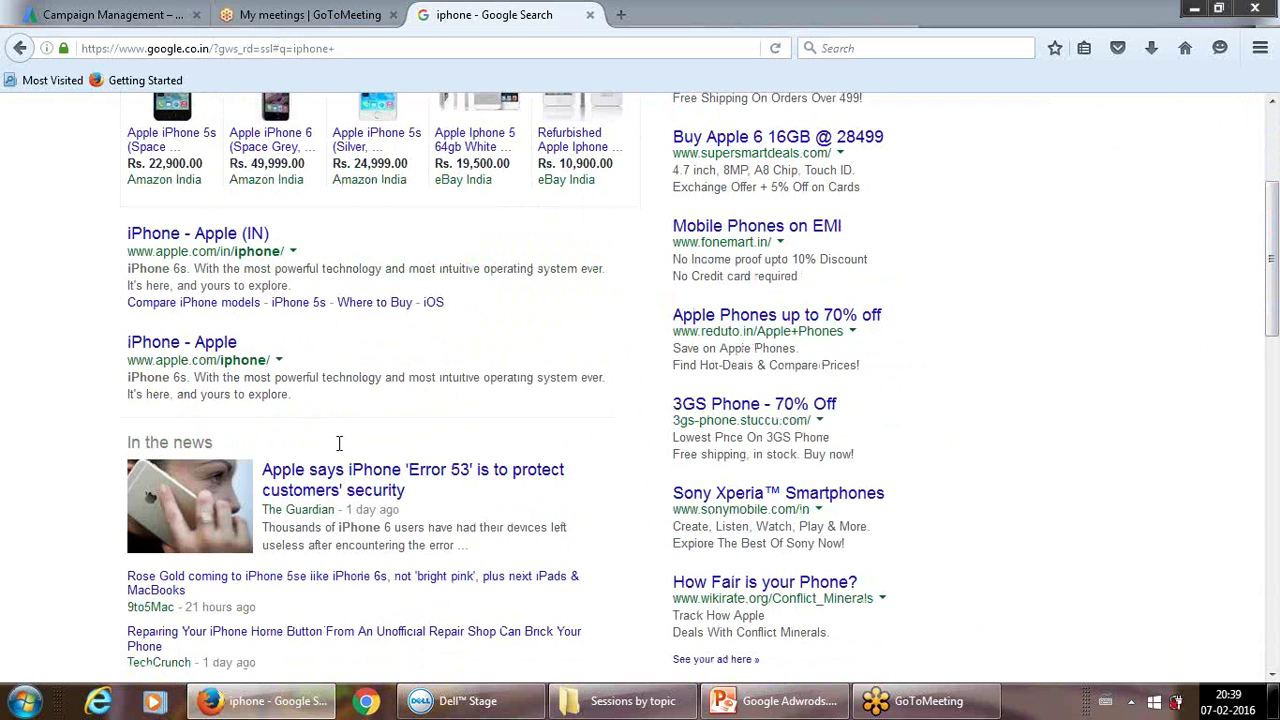
{"action": "left_click_drag", "start_coordinate": [1272, 260], "coordinate": [1272, 175]}
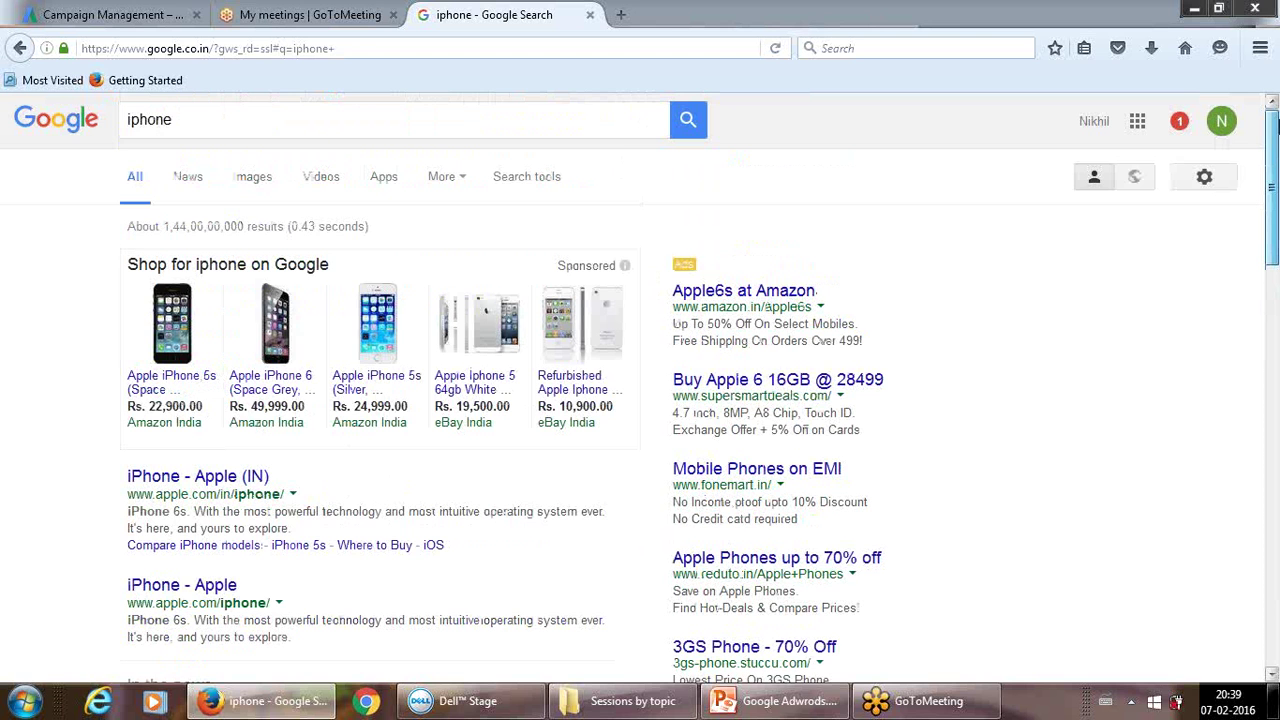
Extend the query to "buy iphone 6", search again and examine the sponsored and organic results
{"action": "left_click", "coordinate": [128, 122]}
{"action": "type", "text": "buy"}
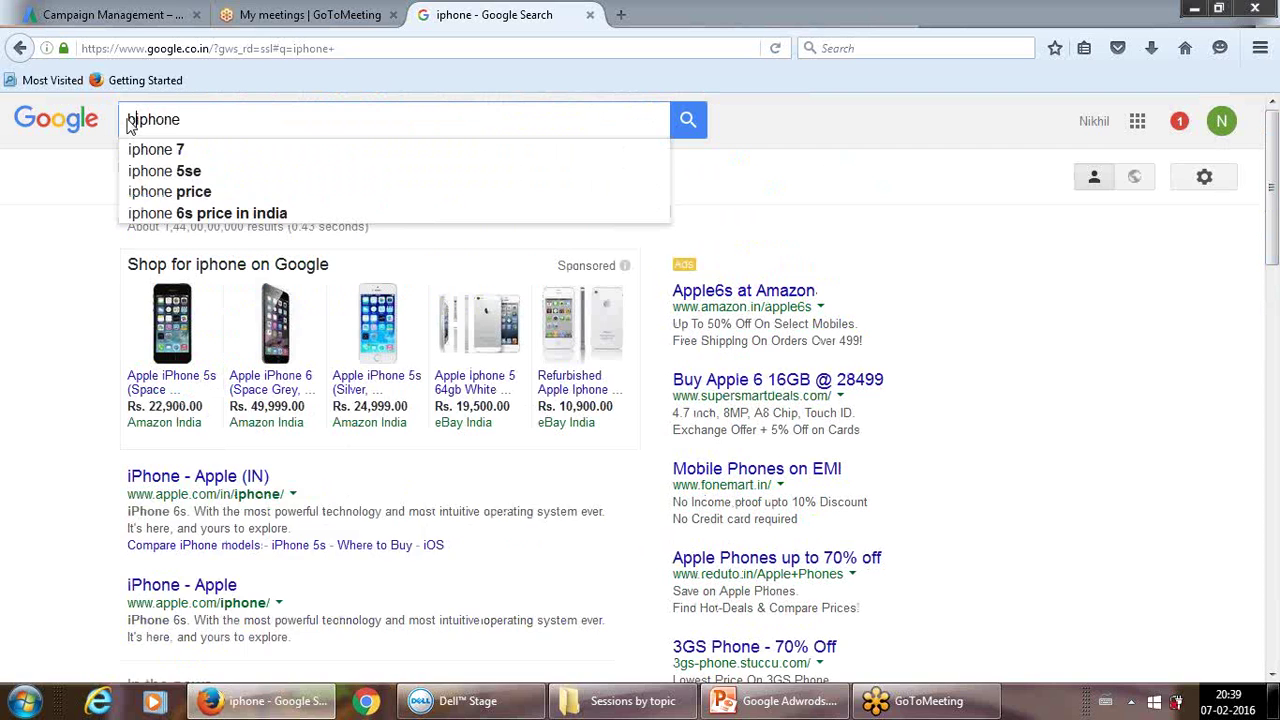
{"action": "key", "text": "End"}
{"action": "type", "text": "6"}
{"action": "key", "text": "Return"}
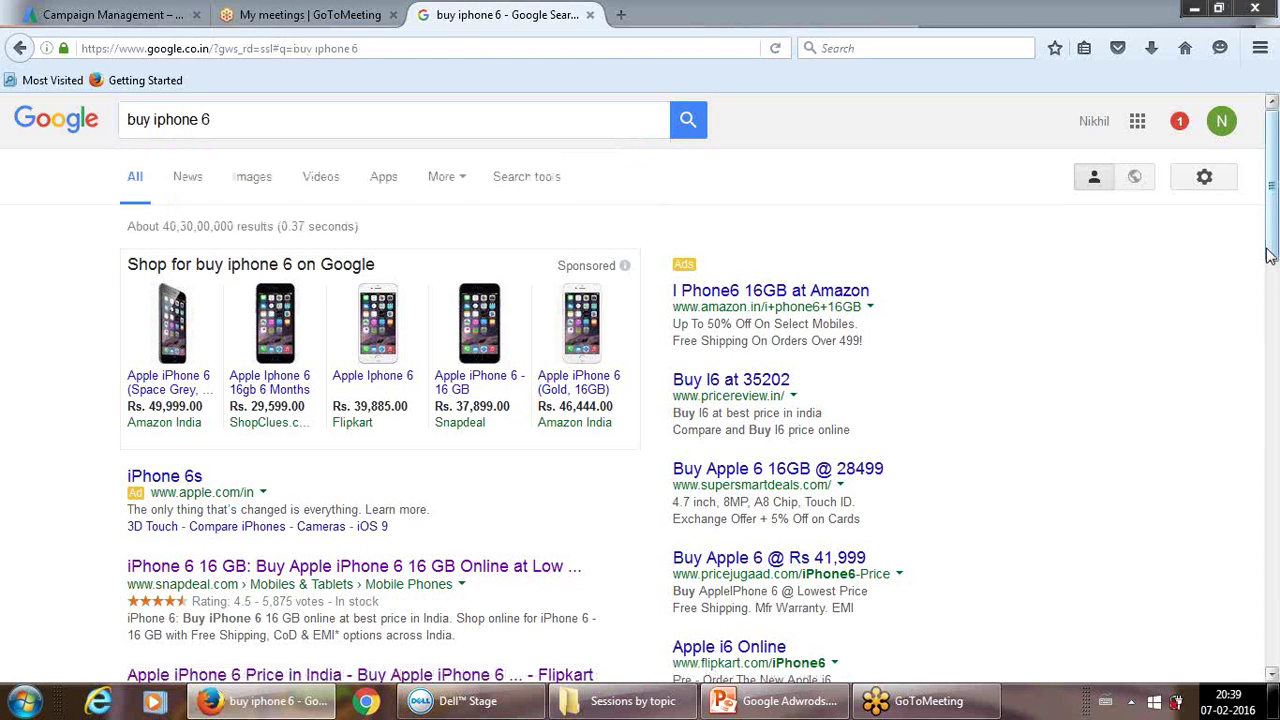
{"action": "scroll", "coordinate": [1277, 280], "scroll_direction": "down", "scroll_amount": 2}
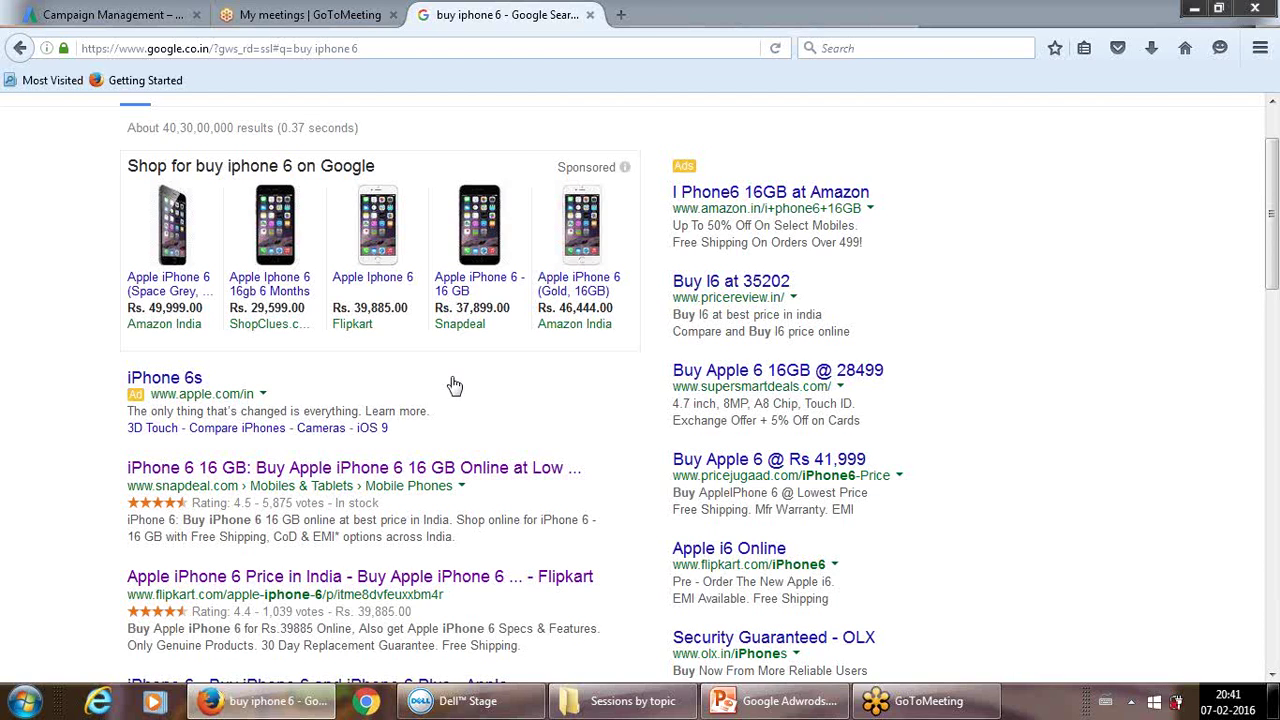
Search Google for "google adwords" in a new browser tab
{"action": "left_click", "coordinate": [624, 15]}
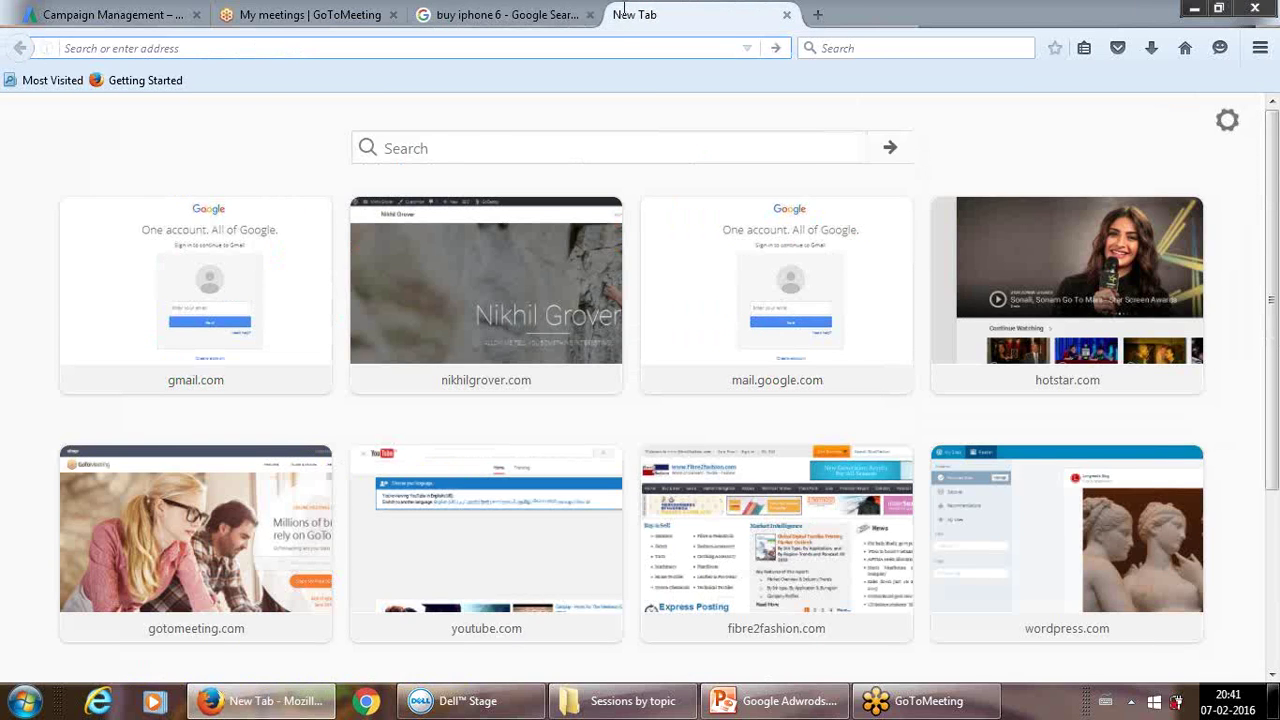
{"action": "type", "text": "google a"}
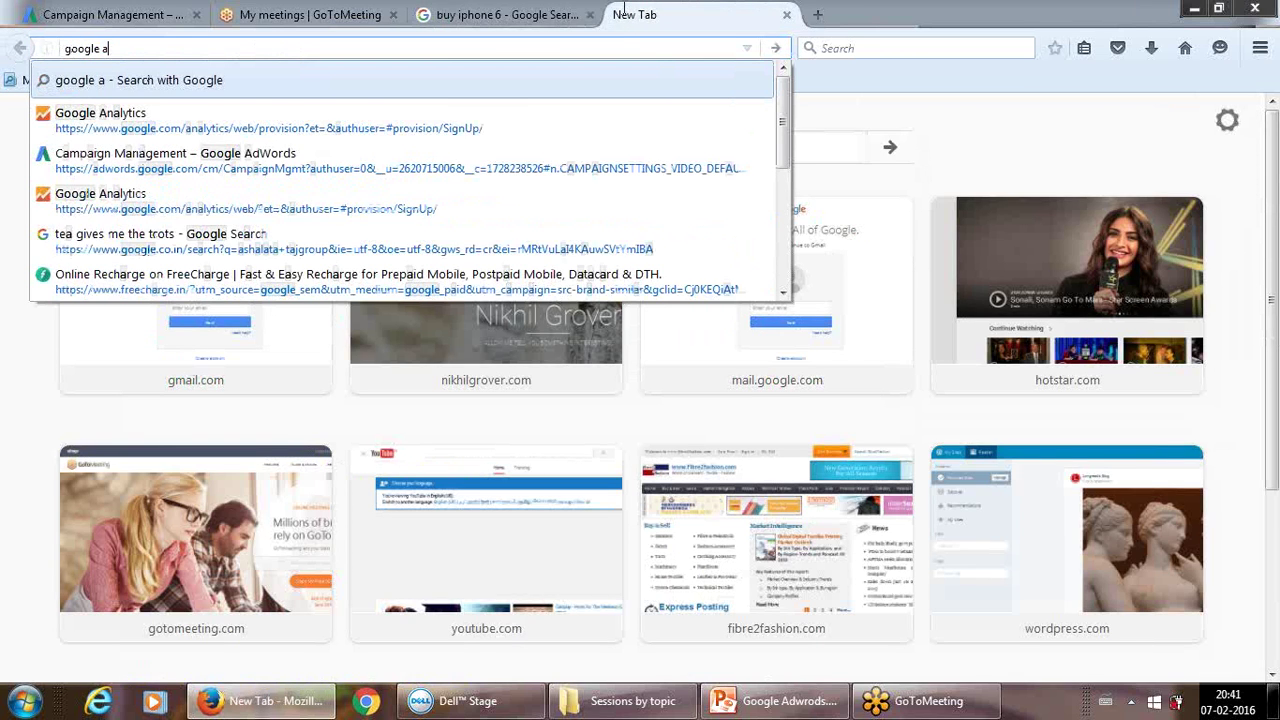
{"action": "type", "text": "dwrods"}
{"action": "key", "text": "BackSpace"}
{"action": "key", "text": "BackSpace"}
{"action": "key", "text": "BackSpace"}
{"action": "key", "text": "BackSpace"}
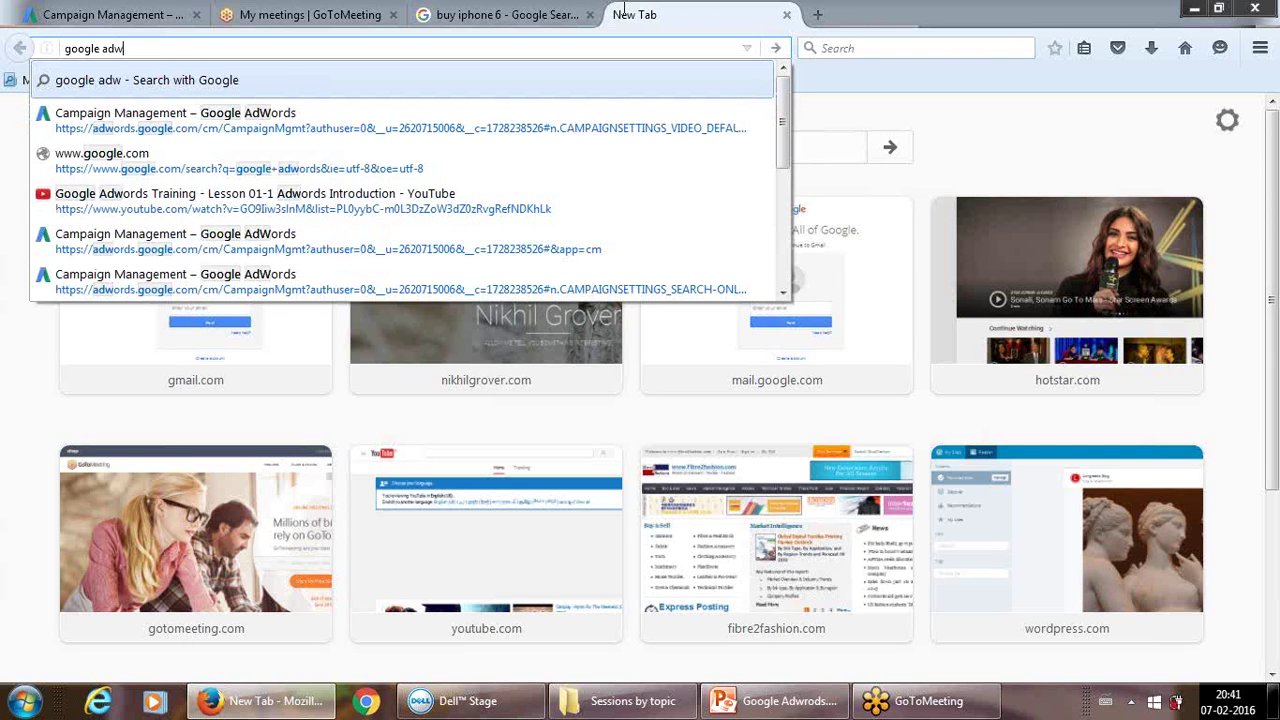
{"action": "type", "text": "ords"}
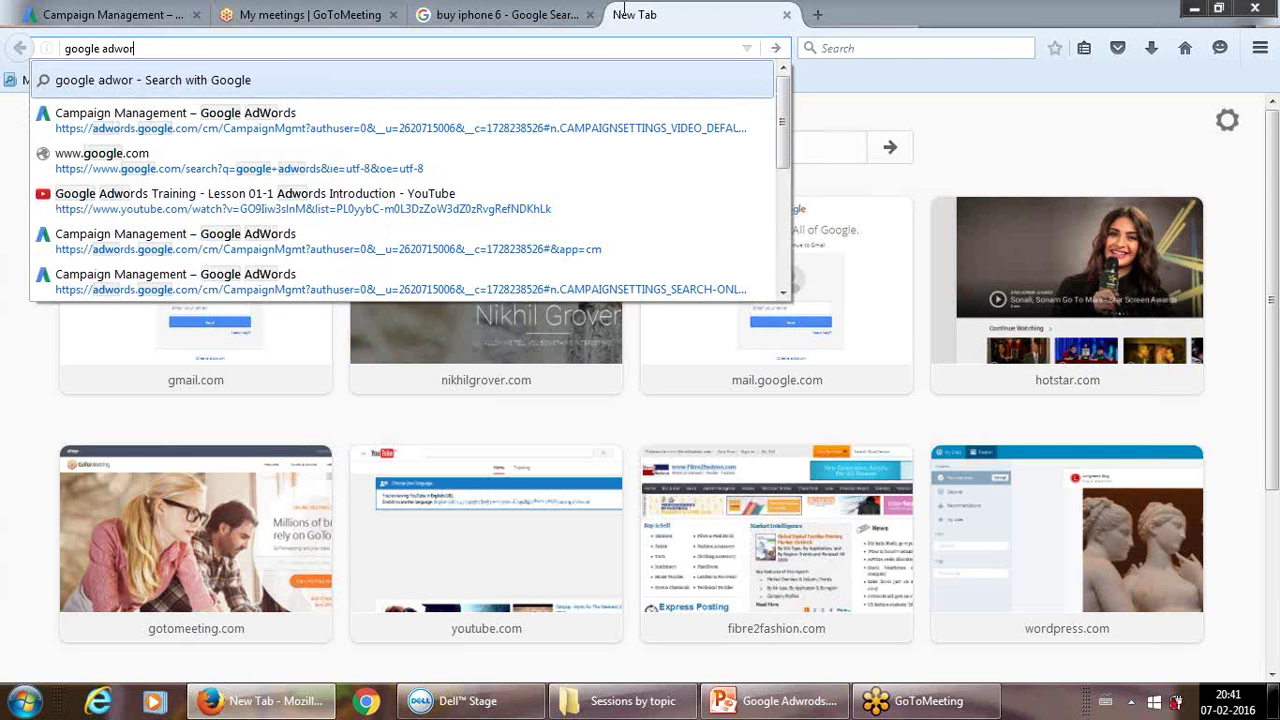
{"action": "key", "text": "Return"}
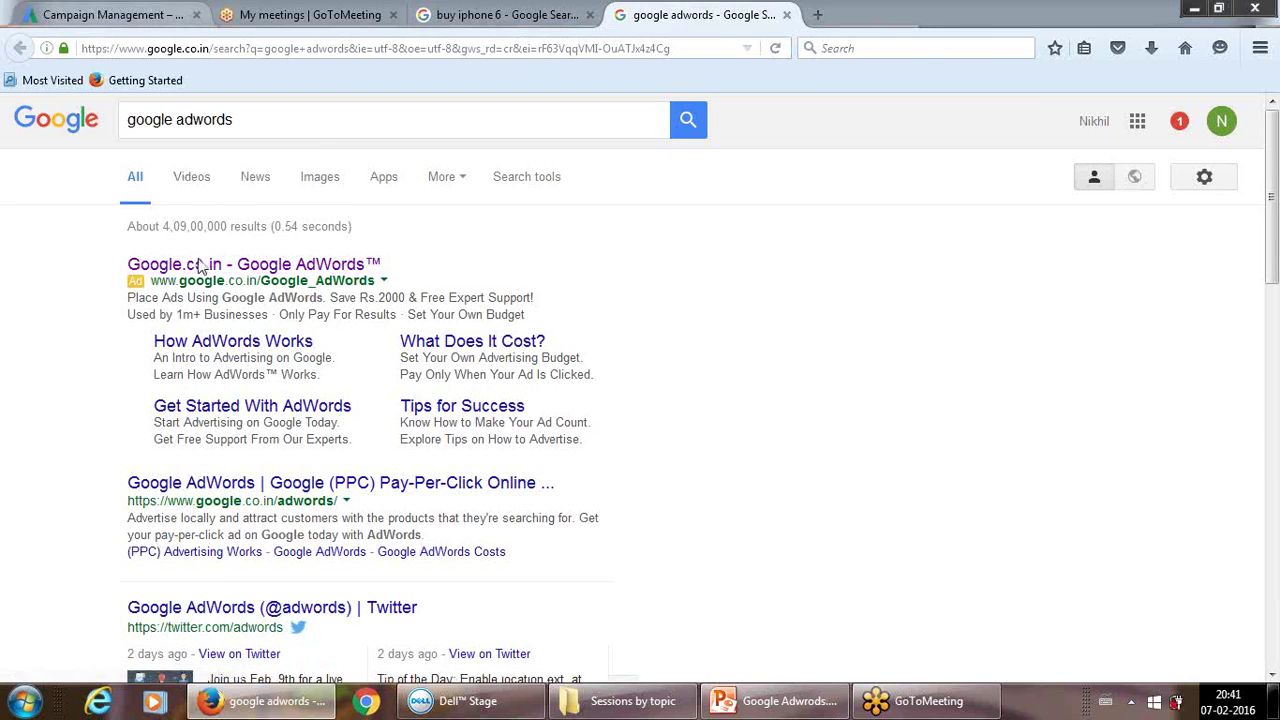
Close the browser tab holding the "google adwords" search results
{"action": "left_click", "coordinate": [125, 14]}
{"action": "left_click", "coordinate": [770, 14]}
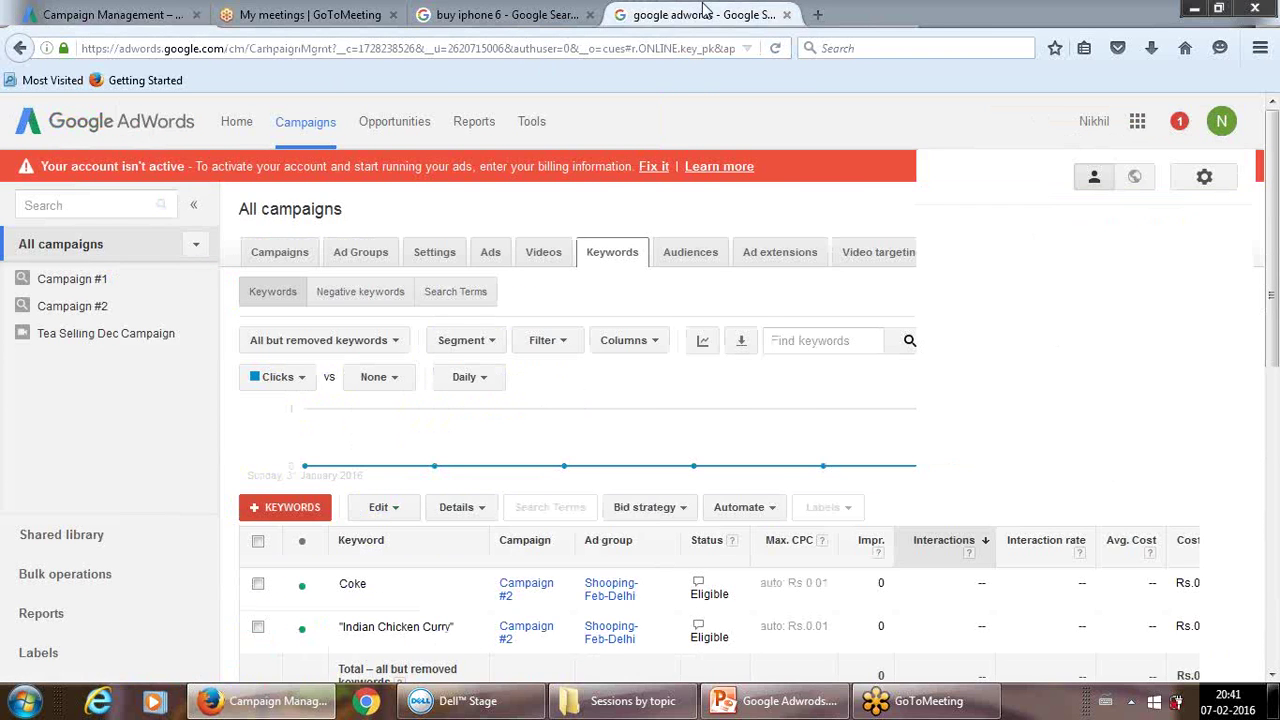
{"action": "left_click", "coordinate": [786, 15]}
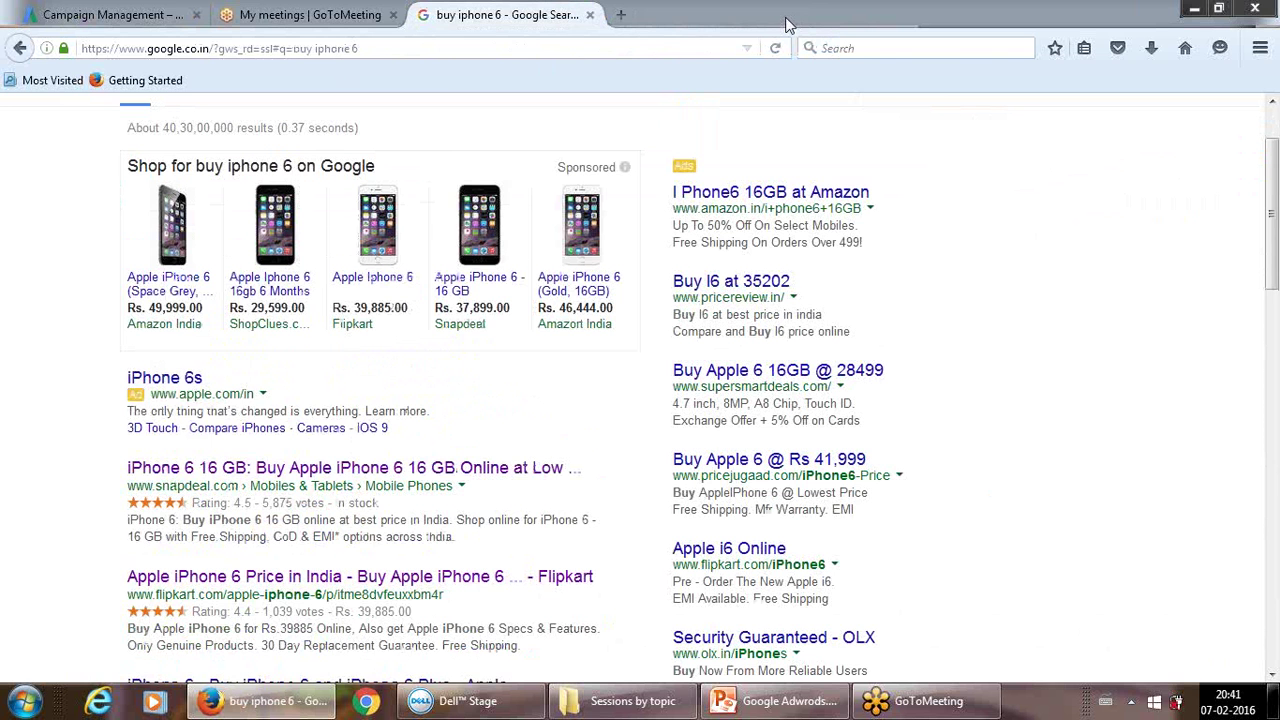
Return to the AdWords account and view the list of all campaigns and the Home overview
{"action": "left_click", "coordinate": [120, 14]}
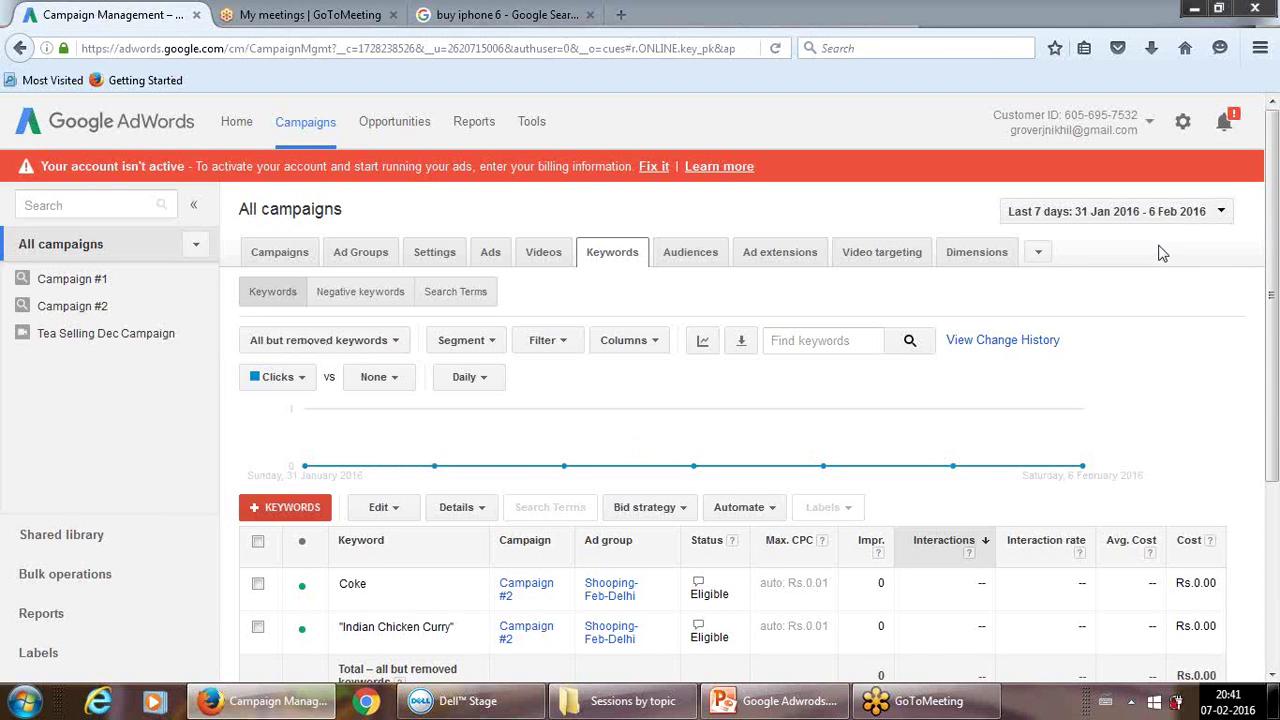
{"action": "left_click", "coordinate": [295, 258]}
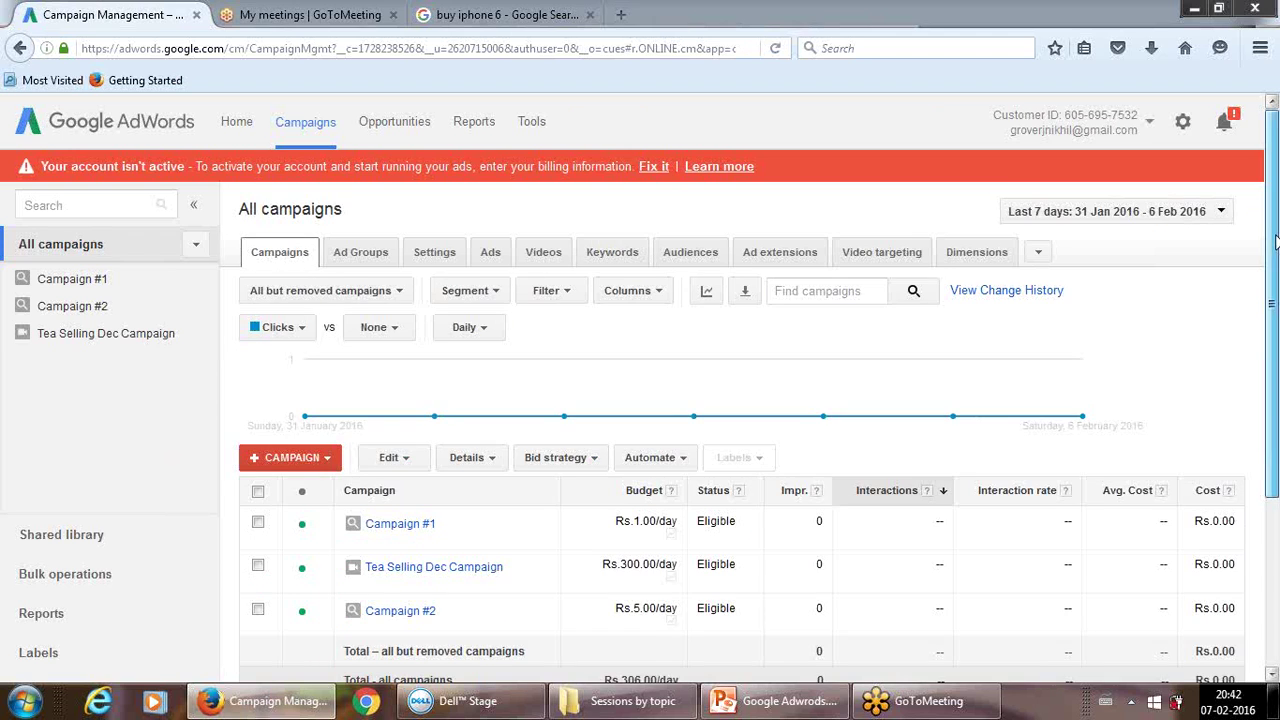
{"action": "scroll", "coordinate": [1276, 300], "scroll_direction": "down", "scroll_amount": 2}
{"action": "scroll", "coordinate": [1276, 300], "scroll_direction": "up", "scroll_amount": 2}
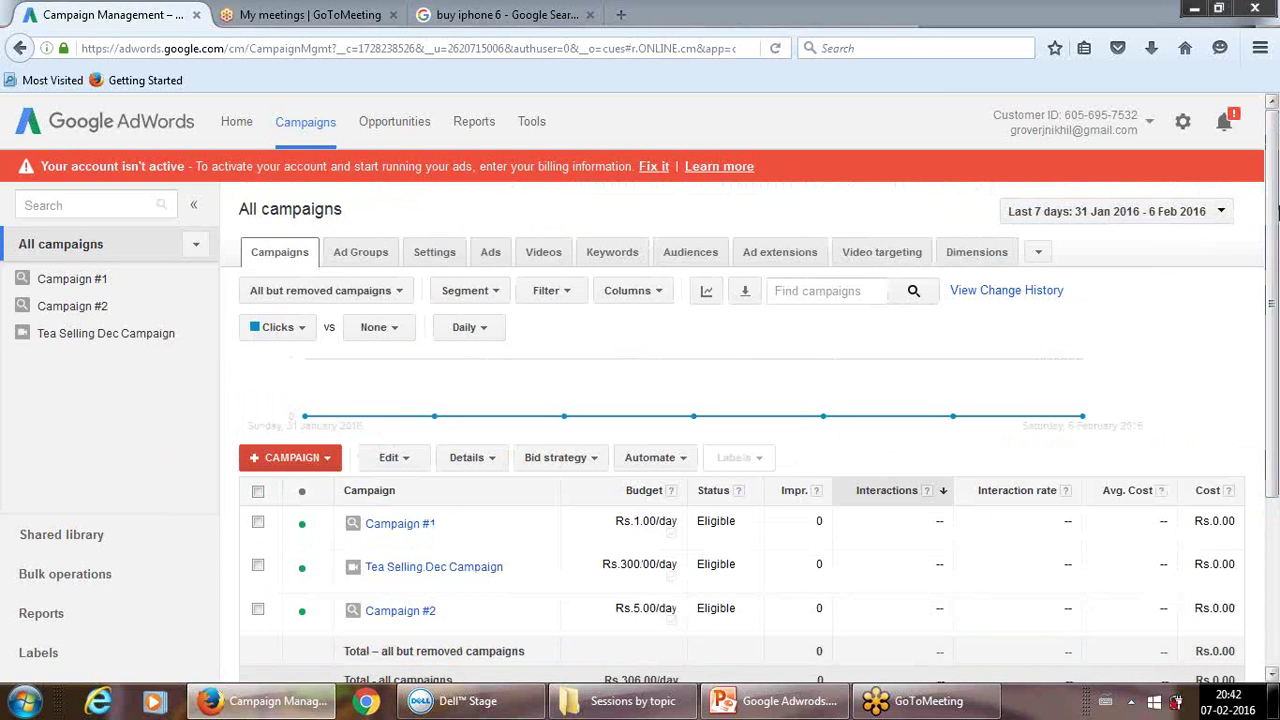
{"action": "left_click", "coordinate": [236, 122]}
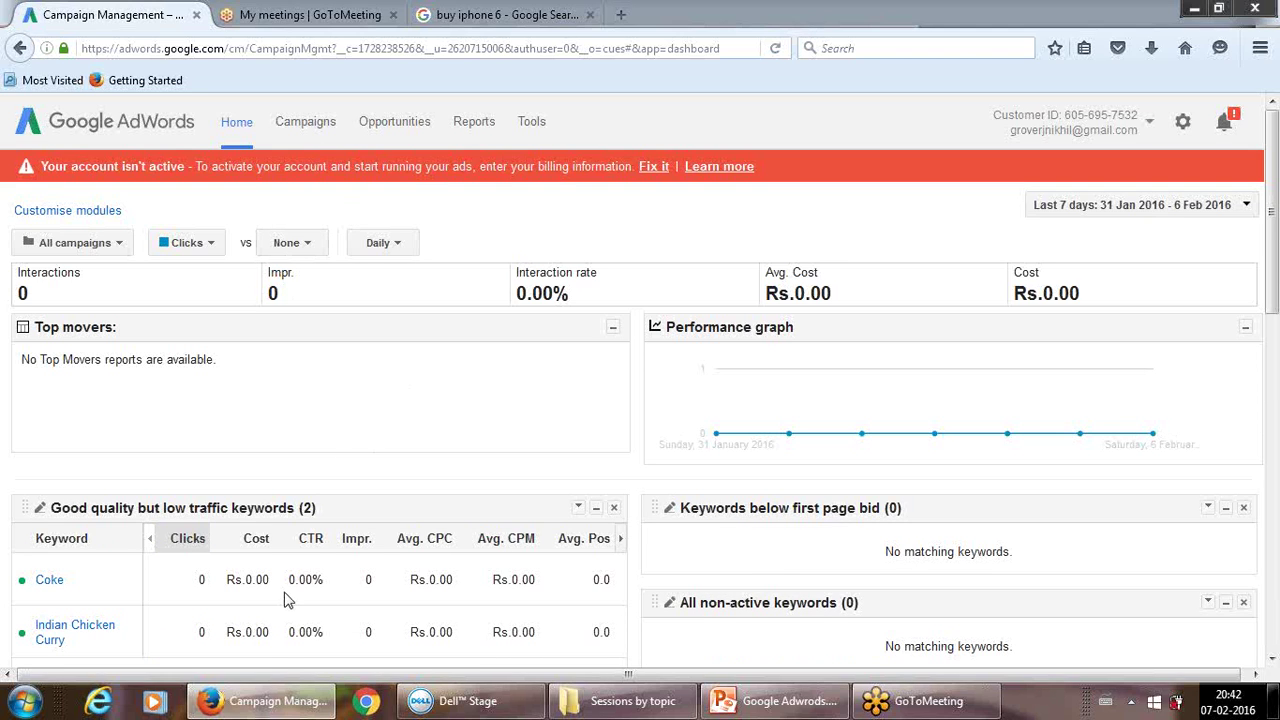
{"action": "mouse_move", "coordinate": [815, 386]}
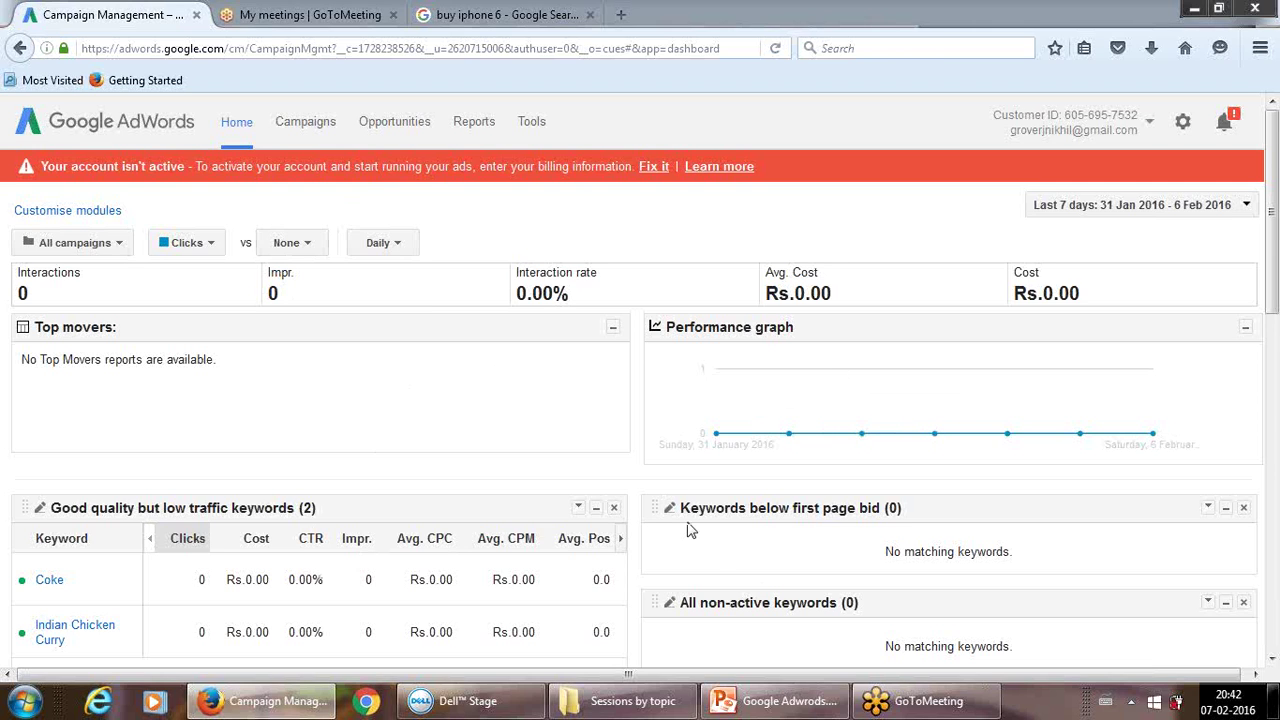
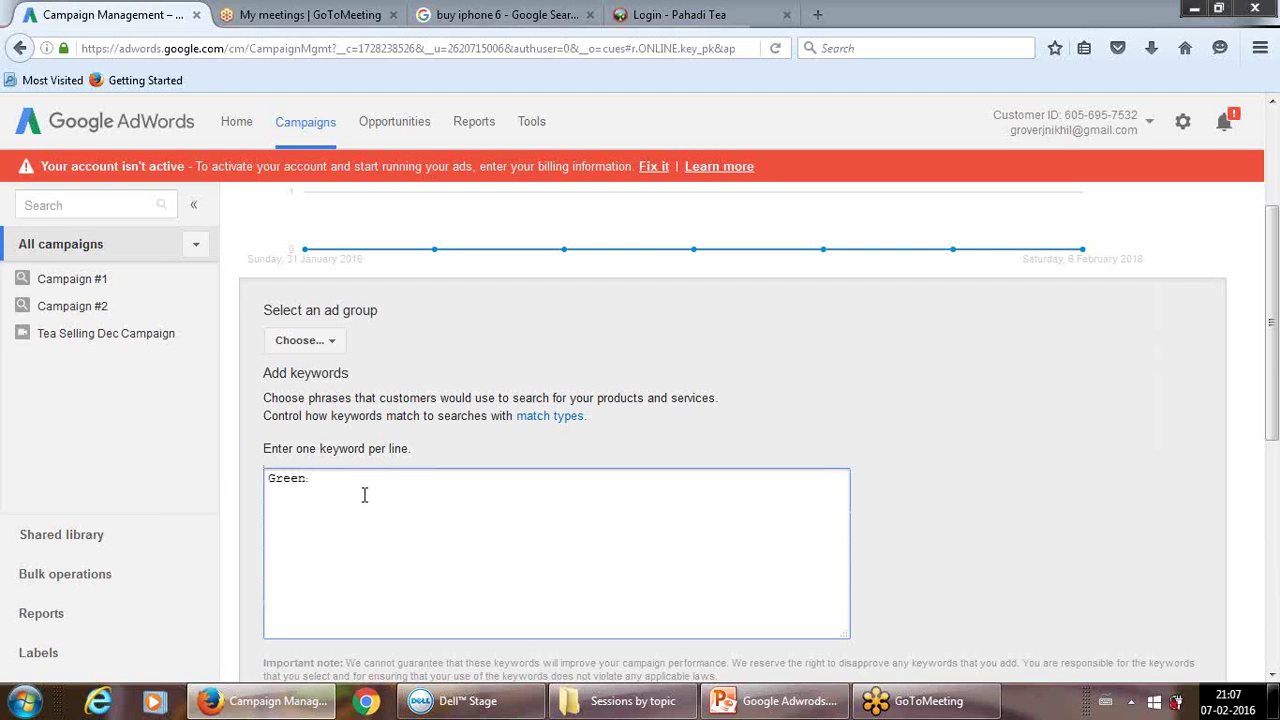
Enter the keywords +Green Tea and "Green Tea" on separate lines of the new keyword list
{"action": "type", "text": "Tea"}
{"action": "key", "text": "Home"}
{"action": "type", "text": "+"}
{"action": "key", "text": "Return"}
{"action": "type", "text": "\"\""}
{"action": "key", "text": "BackSpace"}
{"action": "type", "text": "Green Tea\""}
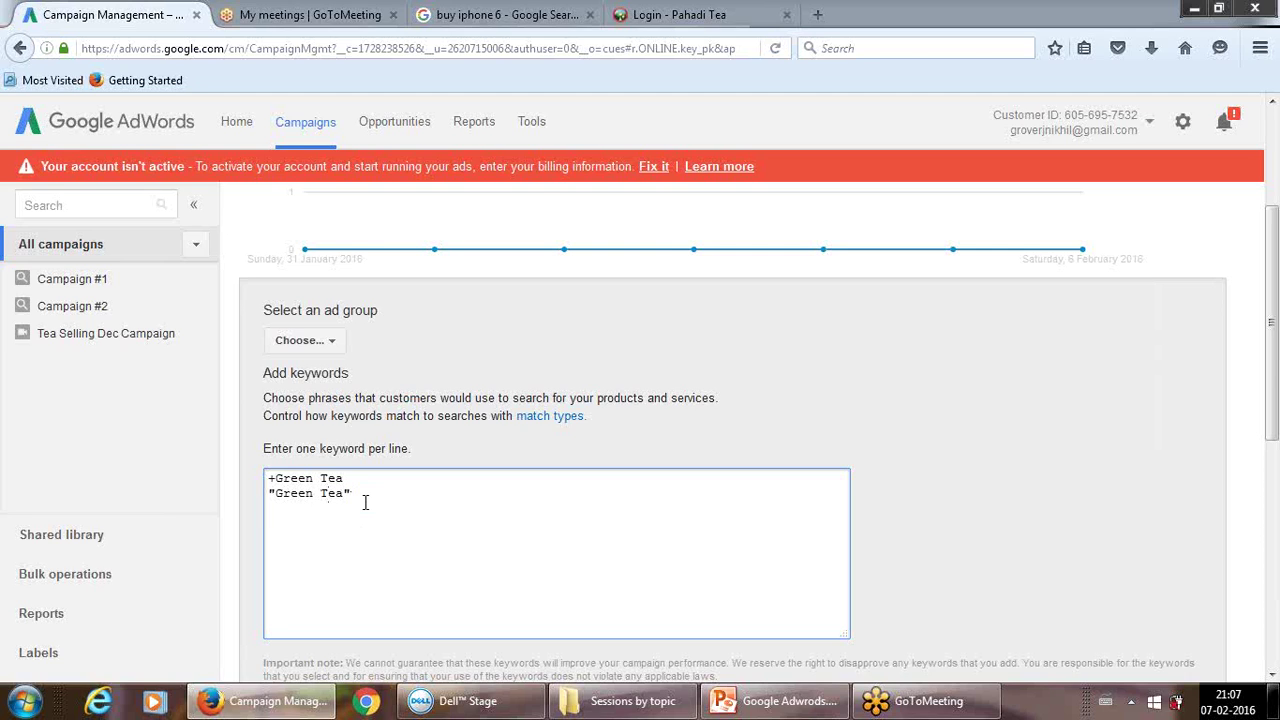
{"action": "key", "text": "Return"}
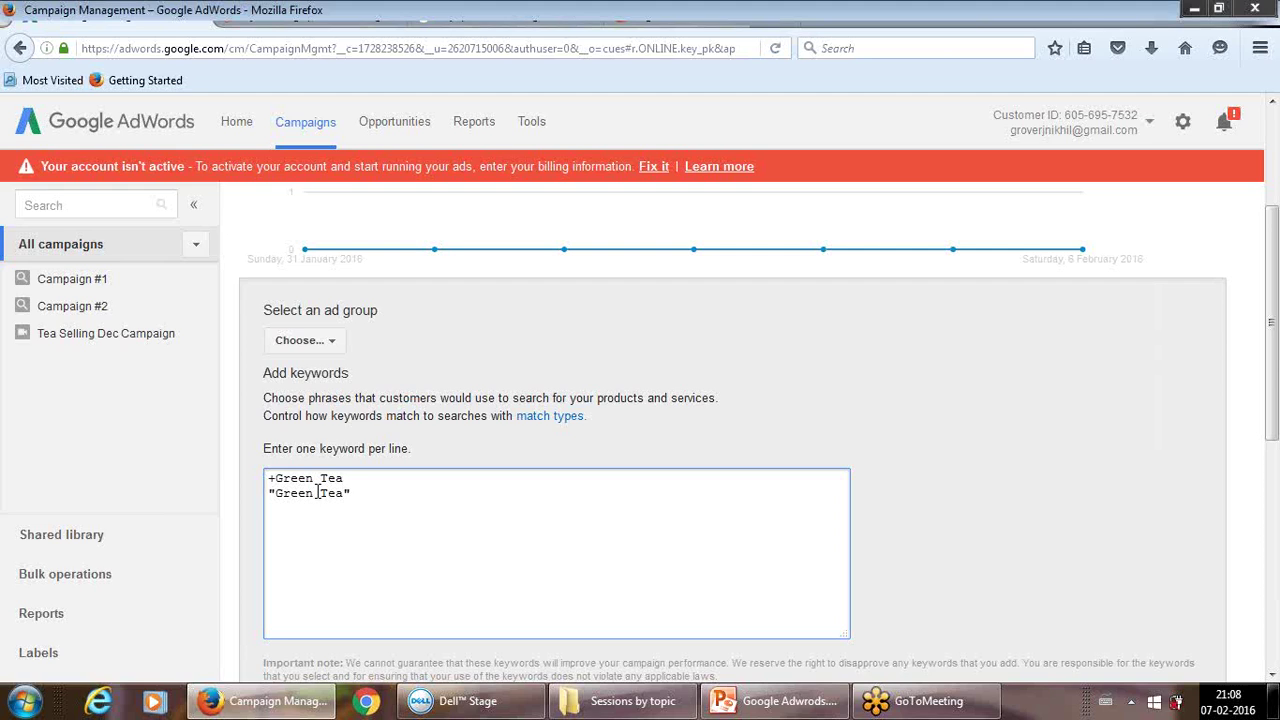
Change the quoted keyword to "Buy Green Tea" in the keyword list
{"action": "left_click", "coordinate": [275, 495]}
{"action": "type", "text": "Buy"}
Add the keyword buy cheap green tea on a new line below the quoted keyword
{"action": "left_click", "coordinate": [398, 494]}
{"action": "type", "text": "buy"}
{"action": "type", "text": "green"}
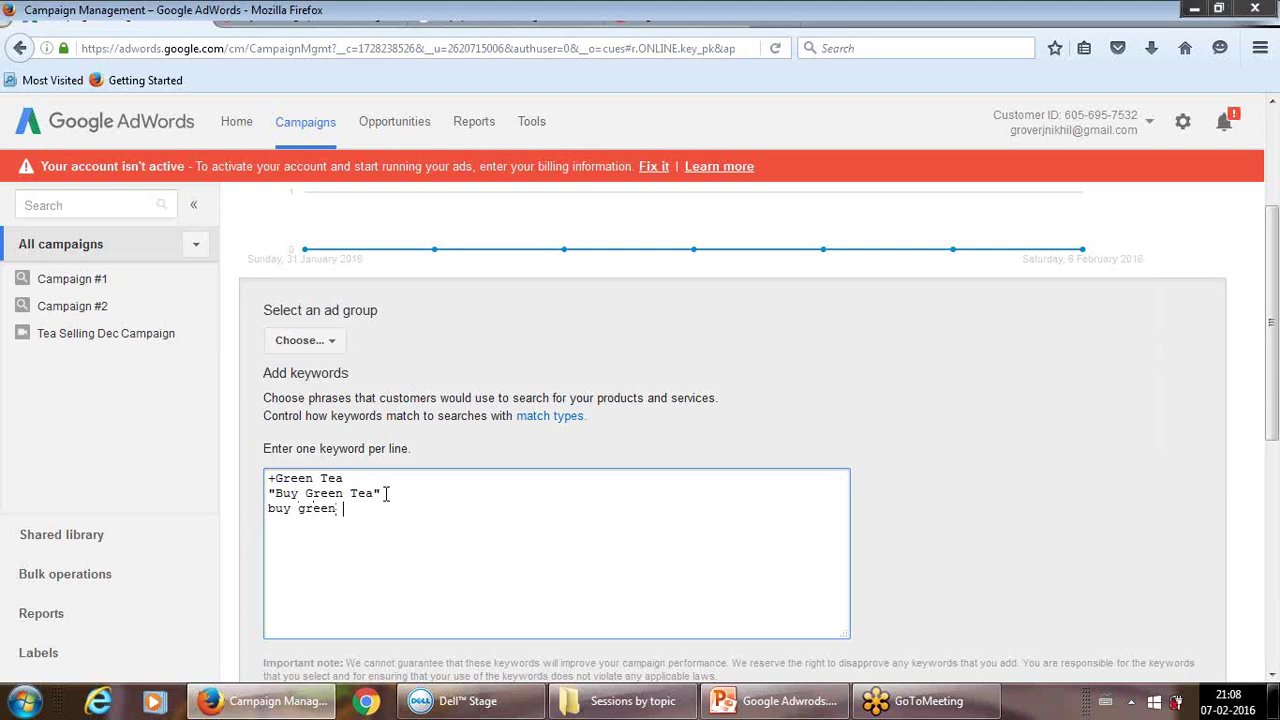
{"action": "key", "text": "BackSpace"}
{"action": "key", "text": "BackSpace"}
{"action": "key", "text": "BackSpace"}
{"action": "key", "text": "BackSpace"}
{"action": "key", "text": "BackSpace"}
{"action": "key", "text": "BackSpace"}
{"action": "type", "text": "chea"}
{"action": "key", "text": "BackSpace"}
{"action": "key", "text": "BackSpace"}
{"action": "key", "text": "BackSpace"}
{"action": "type", "text": "hh"}
{"action": "key", "text": "BackSpace"}
{"action": "type", "text": "eap green tea"}
Highlight the quoted keyword and the word cheap in the line below it to compare the two phrases
{"action": "left_click_drag", "start_coordinate": [270, 493], "coordinate": [396, 492]}
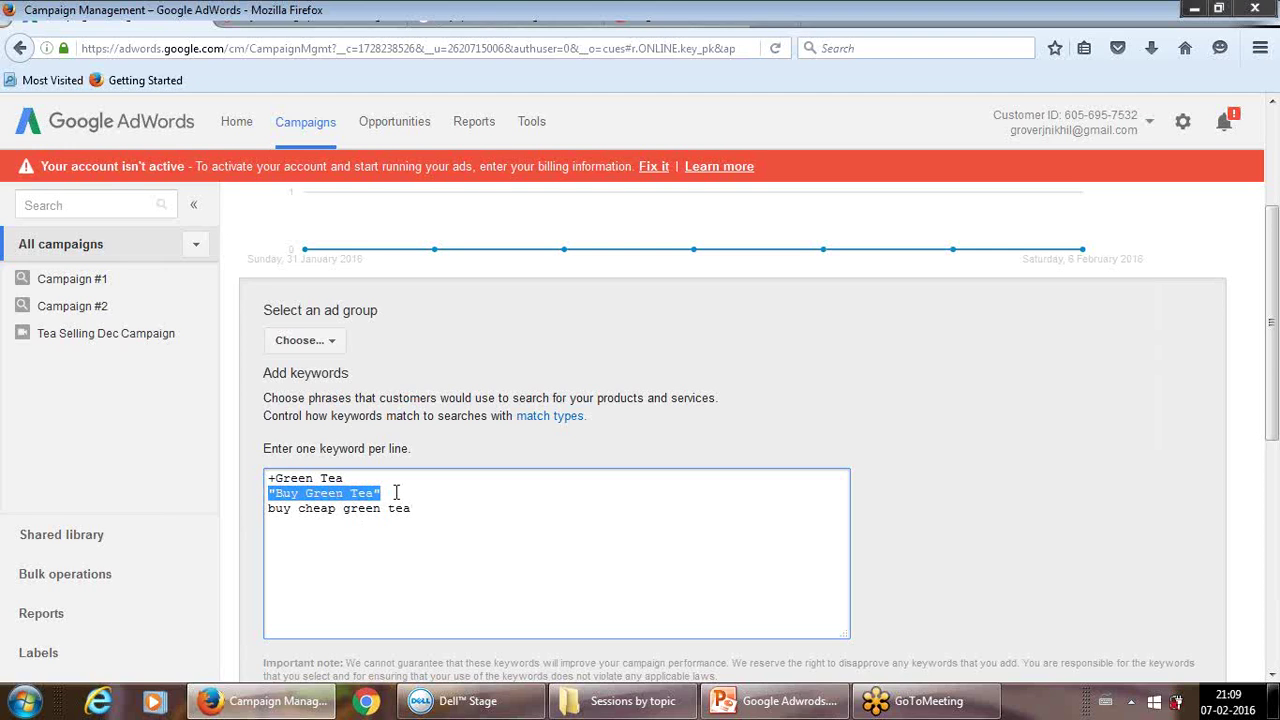
{"action": "left_click", "coordinate": [299, 499]}
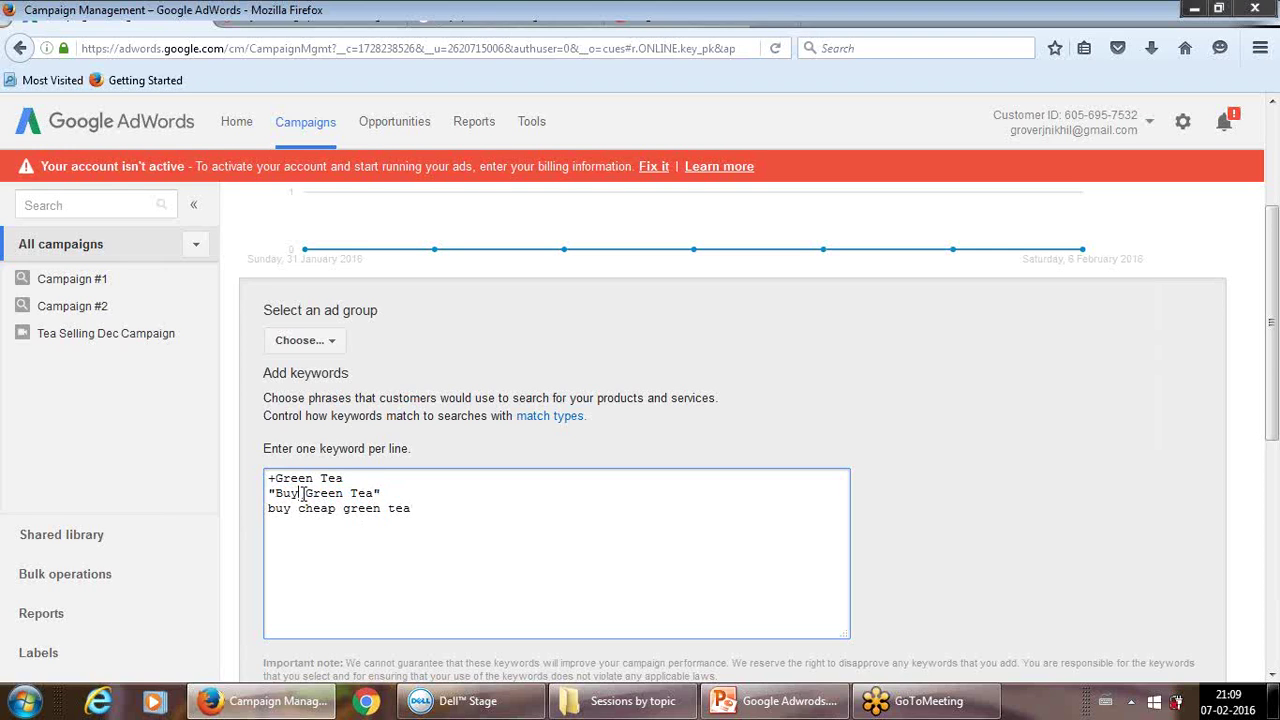
{"action": "left_click_drag", "start_coordinate": [299, 508], "coordinate": [340, 511]}
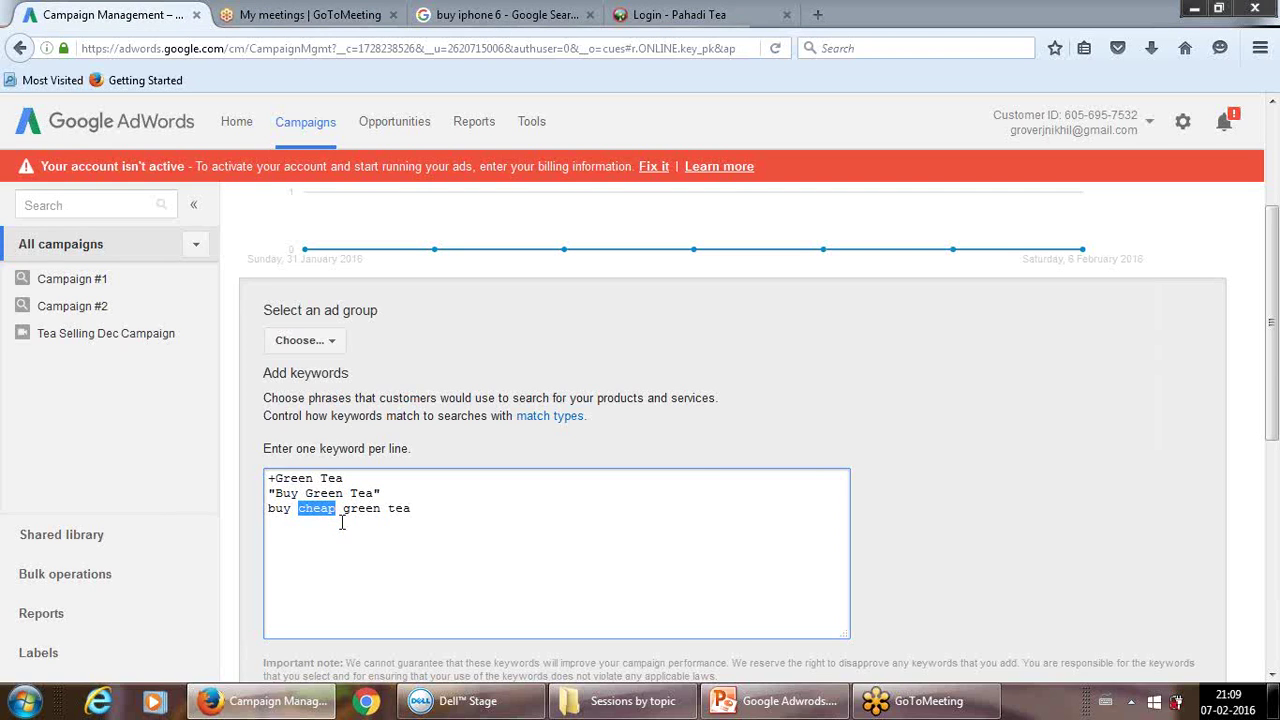
{"action": "left_click", "coordinate": [342, 521]}
{"action": "left_click_drag", "start_coordinate": [300, 511], "coordinate": [410, 519]}
Add the bracketed keyword [Buy Green Tea] on a new last line of the keyword list
{"action": "left_click", "coordinate": [410, 519]}
{"action": "key", "text": "Return"}
{"action": "type", "text": "Buy"}
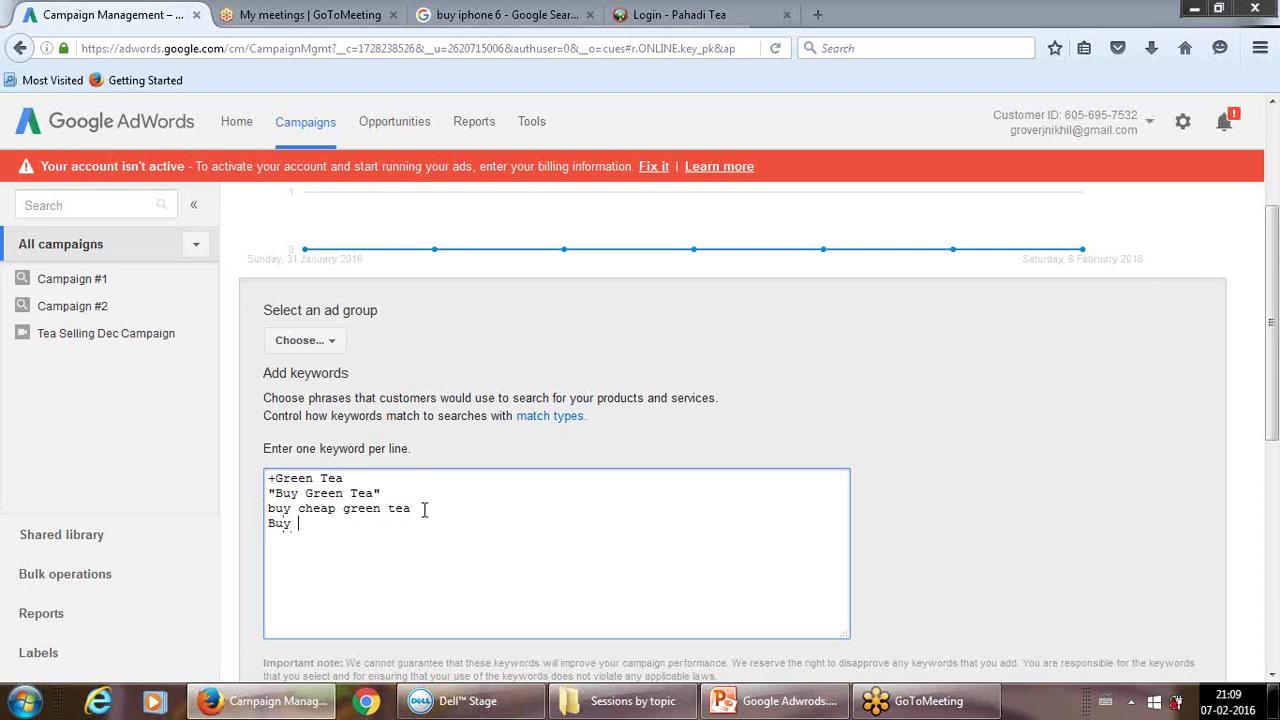
{"action": "type", "text": " Green "}
{"action": "type", "text": "Tea]"}
{"action": "type", "text": "["}
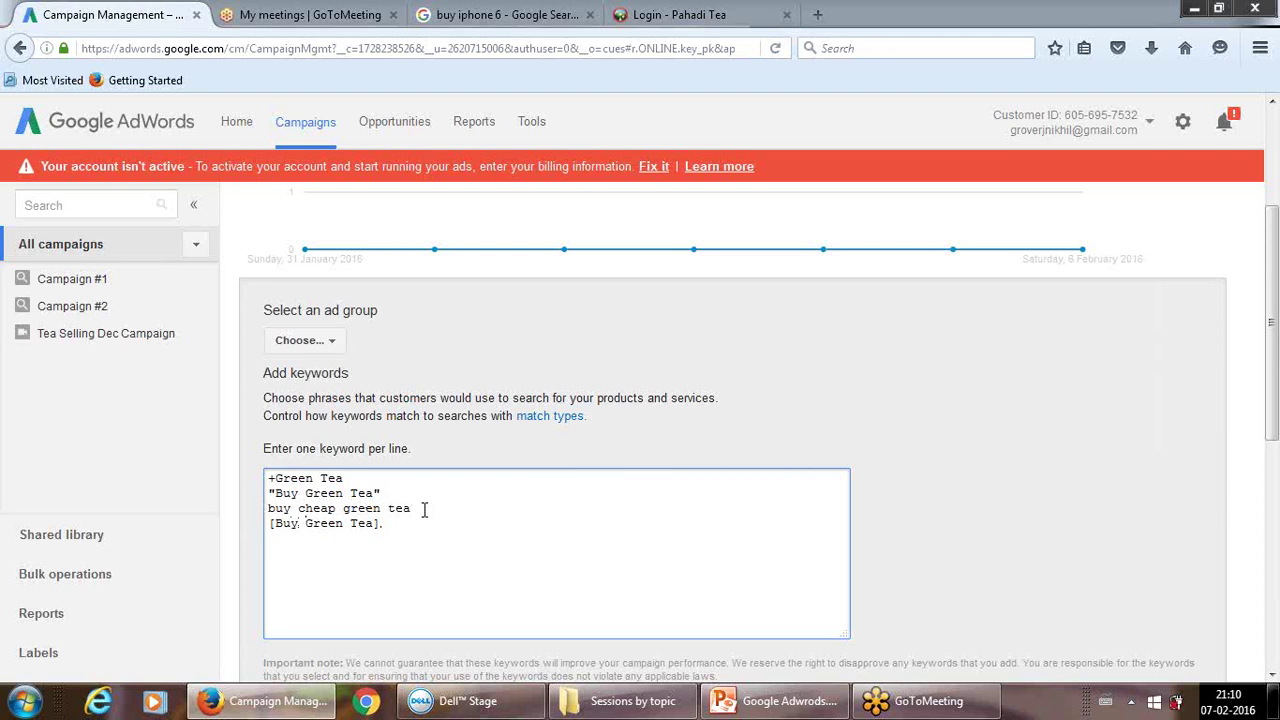
Delete the line buy cheap green tea from the keyword list
{"action": "left_click_drag", "start_coordinate": [410, 508], "coordinate": [252, 501]}
{"action": "left_click", "coordinate": [257, 508]}
{"action": "key", "text": "shift+End"}
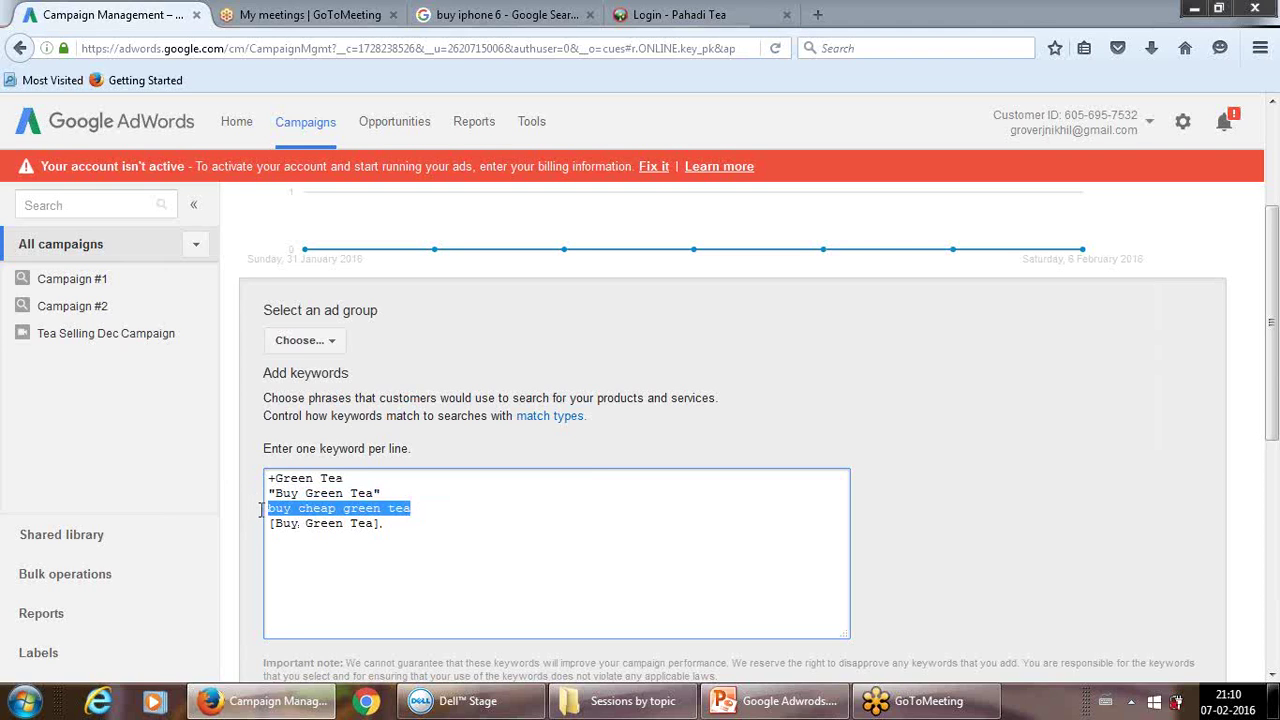
{"action": "key", "text": "Delete"}
{"action": "key", "text": "BackSpace"}
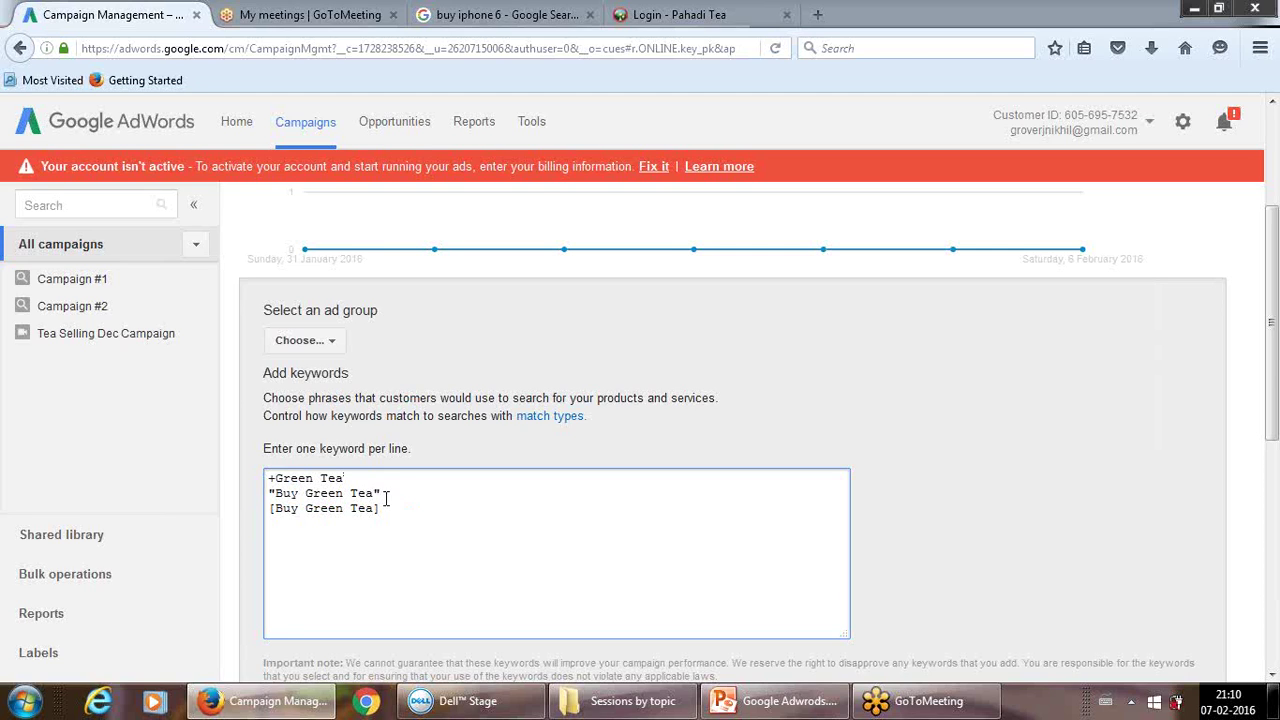
Add the plain keyword Green Tea on a new first line above +Green Tea
{"action": "left_click", "coordinate": [386, 510]}
{"action": "left_click", "coordinate": [270, 478]}
{"action": "key", "text": "Return"}
{"action": "type", "text": "Gree"}
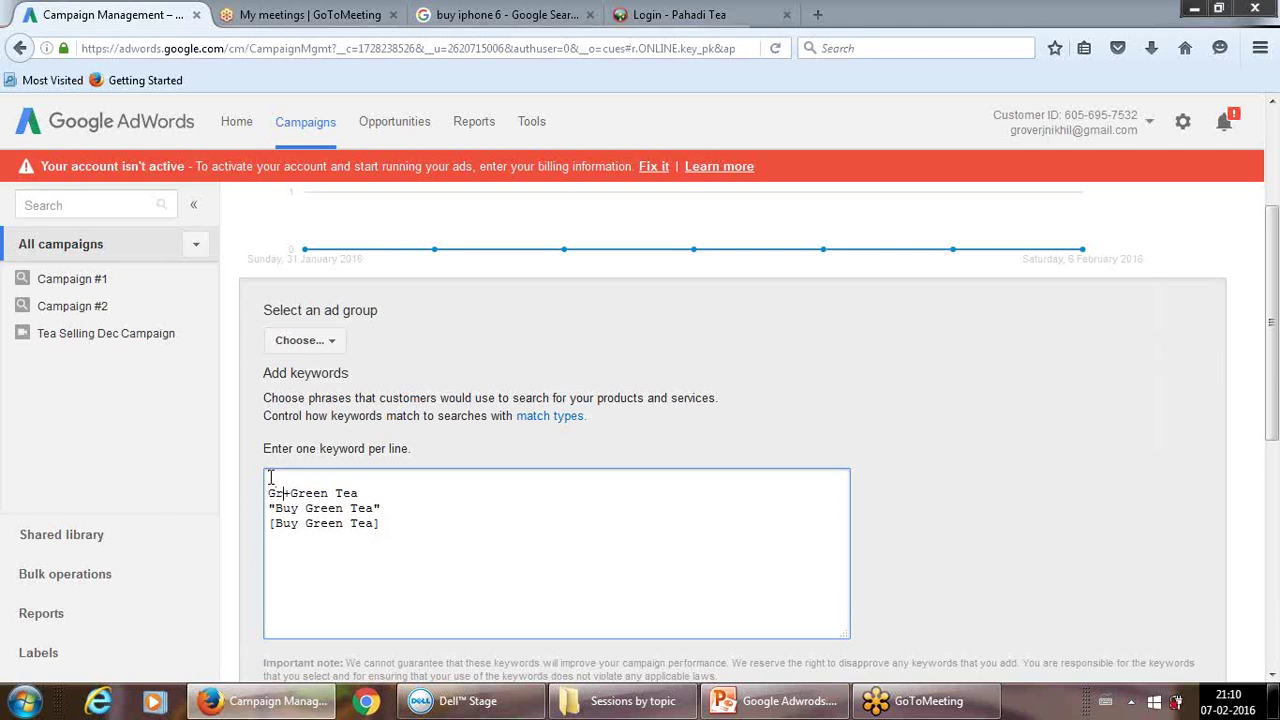
{"action": "key", "text": "BackSpace"}
{"action": "key", "text": "BackSpace"}
{"action": "key", "text": "BackSpace"}
{"action": "key", "text": "BackSpace"}
{"action": "left_click", "coordinate": [276, 478]}
{"action": "type", "text": "Gr"}
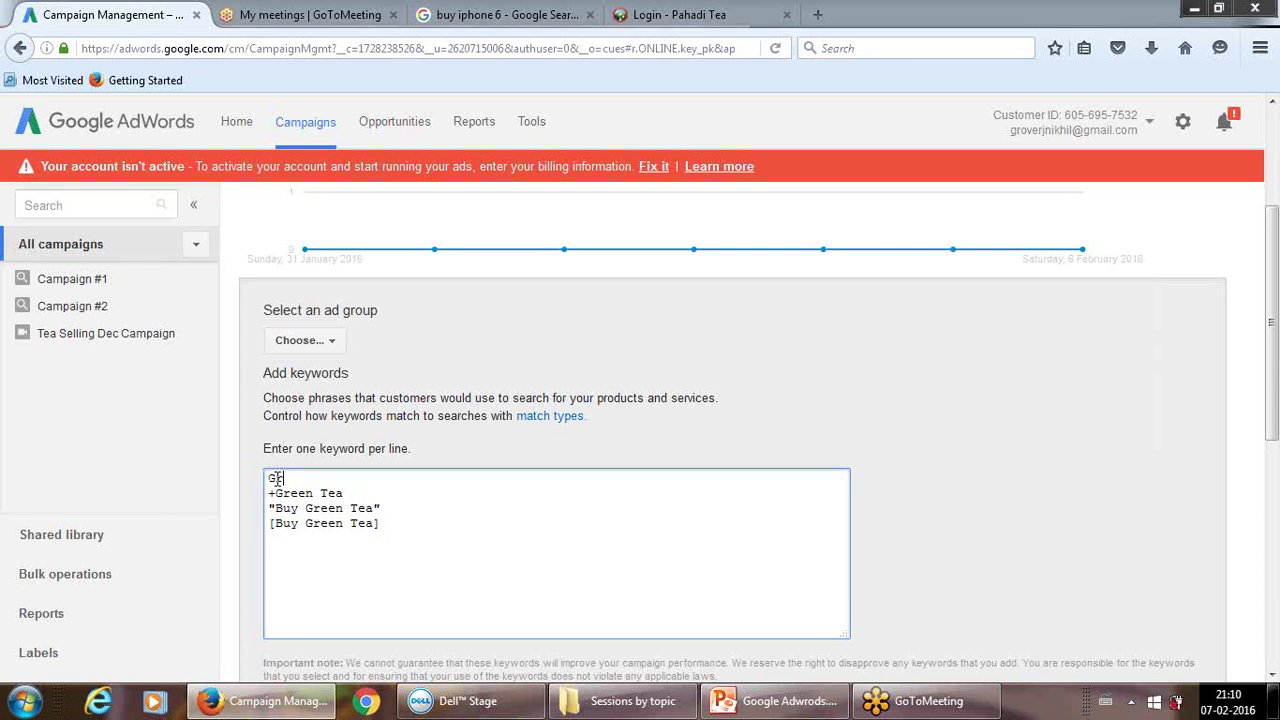
{"action": "type", "text": "een Tea"}
Label the +Green Tea line with a row of dots followed by Broad Match Type
{"action": "left_click", "coordinate": [315, 538]}
{"action": "left_click_drag", "start_coordinate": [275, 493], "coordinate": [267, 494]}
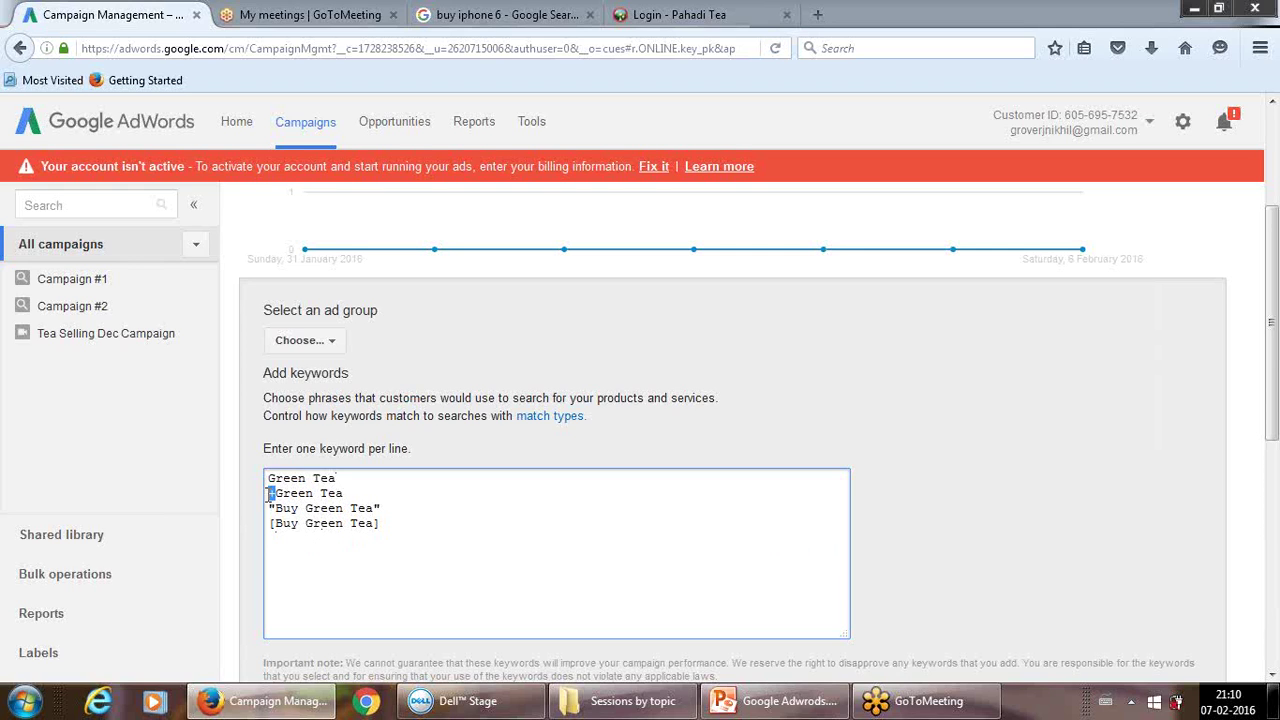
{"action": "left_click", "coordinate": [347, 493]}
{"action": "type", "text": "......................Broad Matc"}
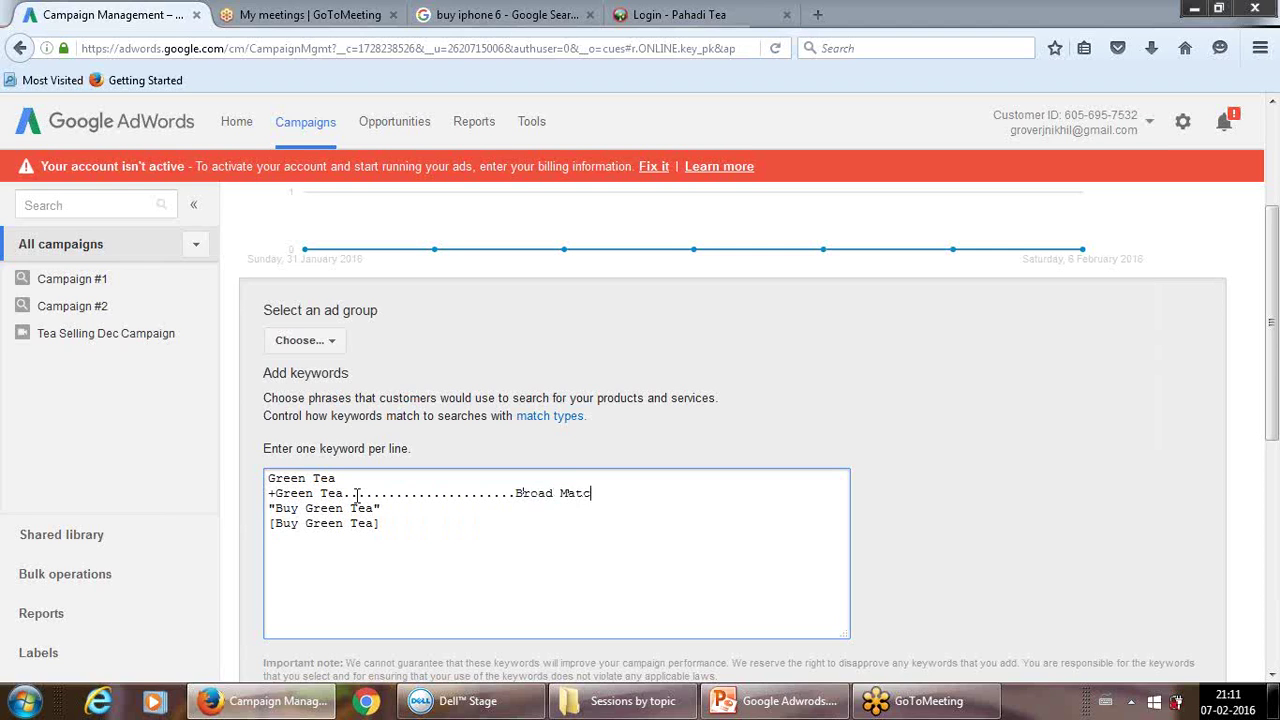
{"action": "type", "text": "h Tyo"}
{"action": "key", "text": "BackSpace"}
{"action": "type", "text": "pe"}
{"action": "key", "text": "Return"}
{"action": "key", "text": "BackSpace"}
Label the "Buy Green Tea" line with a row of dots followed by Specific Match Type
{"action": "type", "text": "................Specific Match"}
{"action": "key", "text": "BackSpace"}
{"action": "key", "text": "BackSpace"}
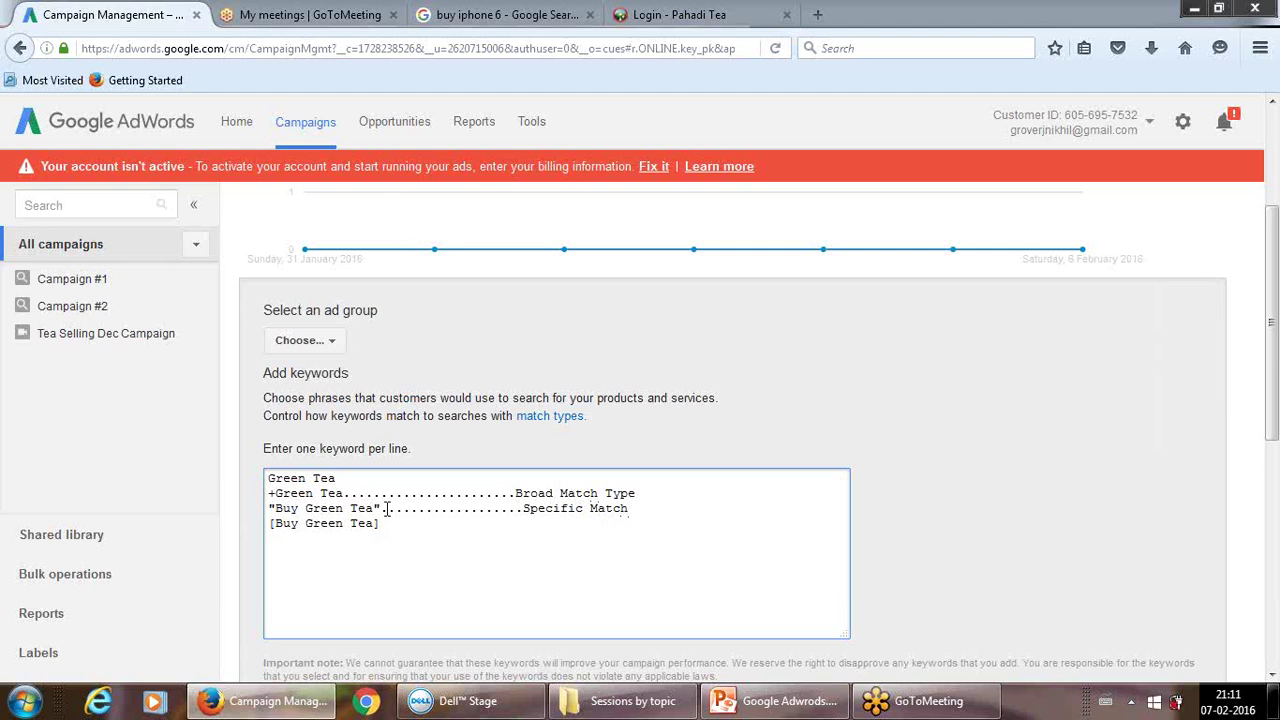
{"action": "key", "text": "BackSpace"}
{"action": "type", "text": "ch Tye"}
{"action": "key", "text": "BackSpace"}
{"action": "type", "text": "pe [Buy Green Tea]"}
Label the [Buy Green Tea] line with a row of dots followed by Exact Match Type
{"action": "type", "text": "....................."}
{"action": "type", "text": "Ex"}
{"action": "type", "text": "act Matc"}
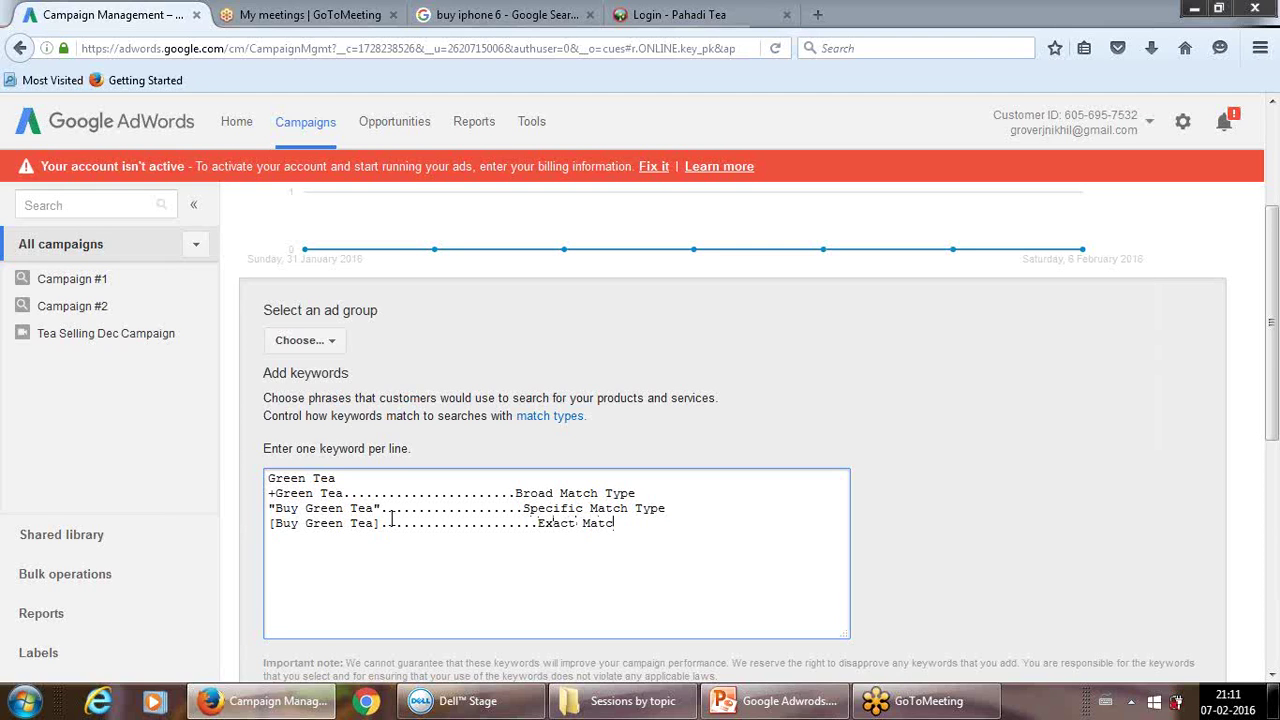
{"action": "type", "text": "h Type"}
{"action": "key", "text": "Return"}
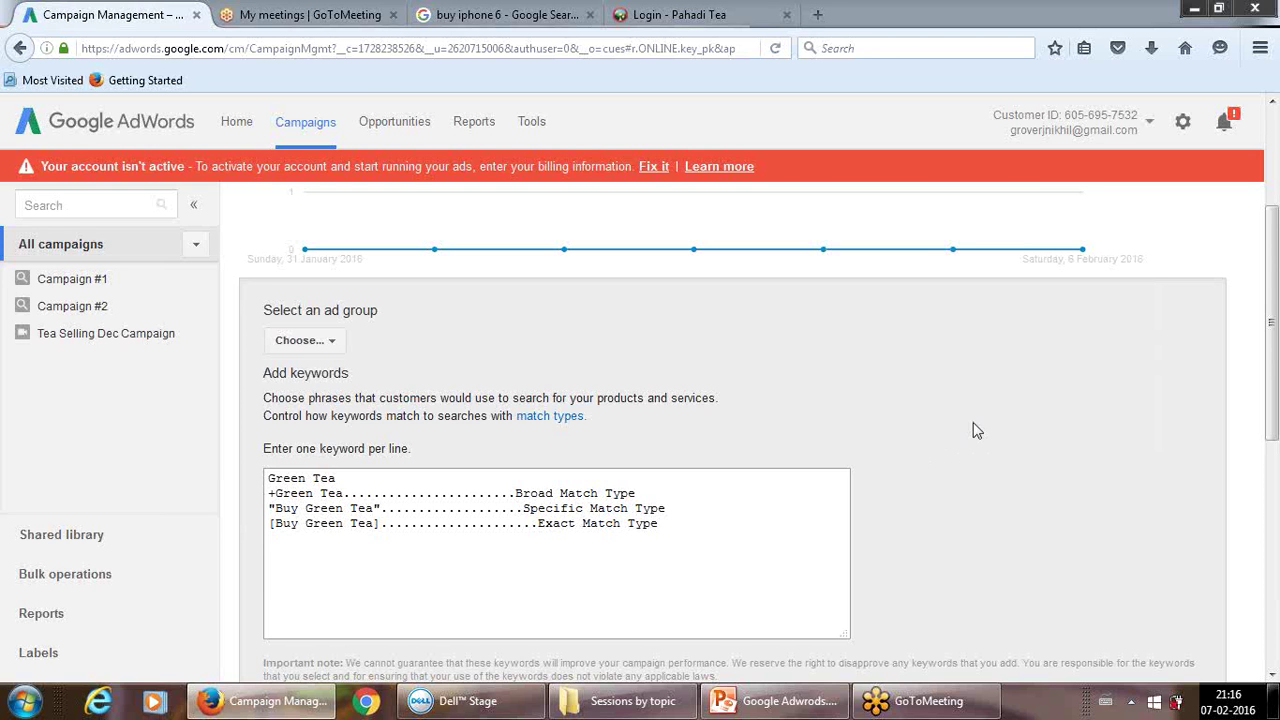
Switch to PowerPoint to check the Keyword Match Type slide, and return to AdWords in Firefox
{"action": "left_click", "coordinate": [820, 703]}
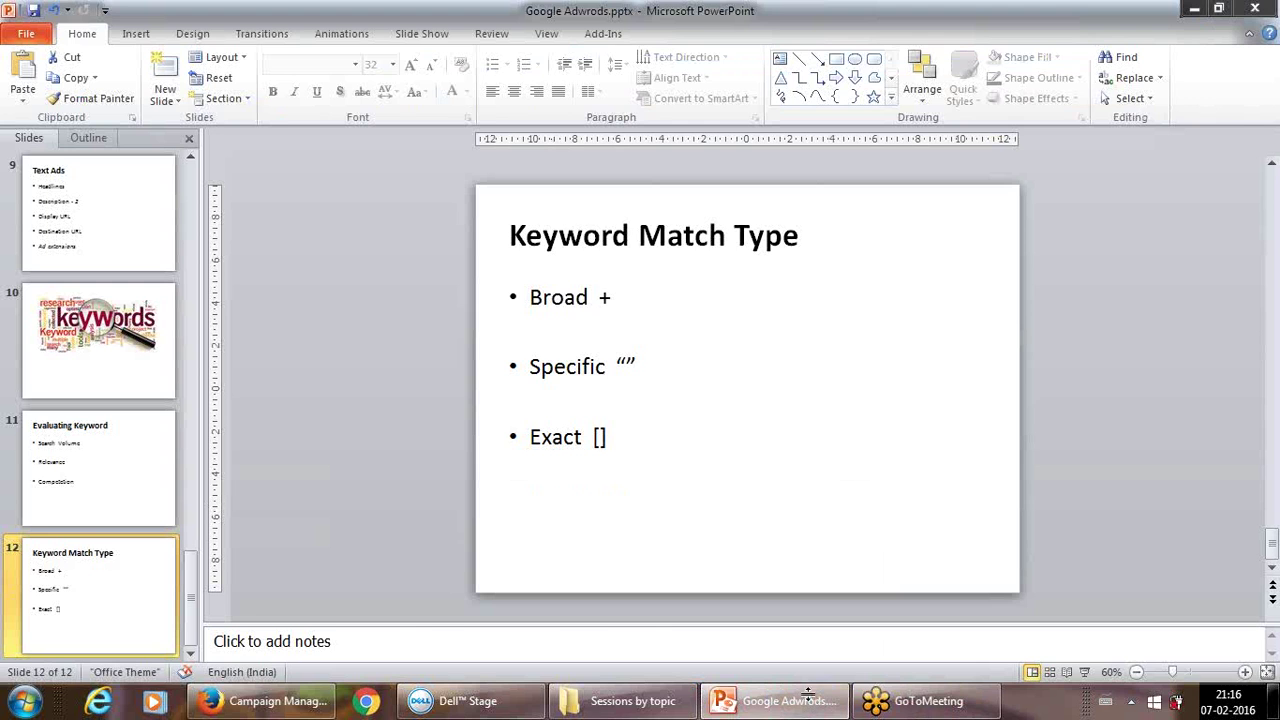
{"action": "left_click", "coordinate": [305, 702]}
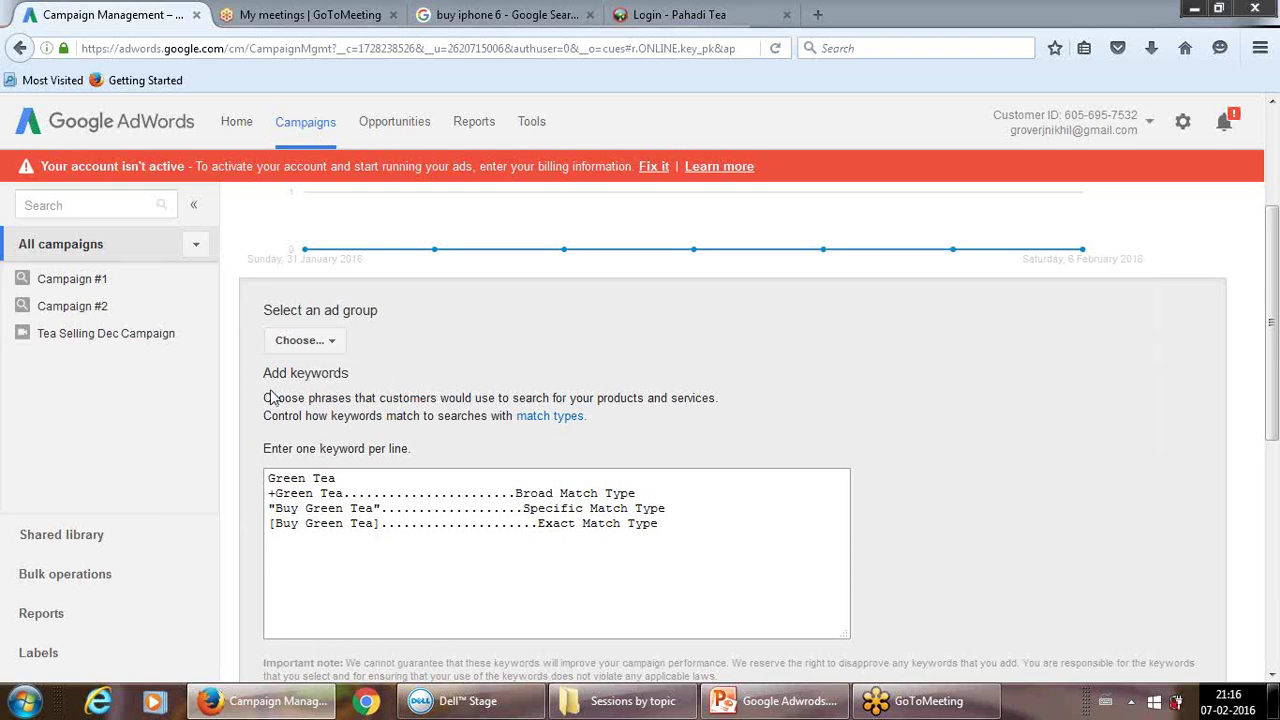
Clear all the text from the new keyword list
{"action": "left_click_drag", "start_coordinate": [268, 477], "coordinate": [420, 535]}
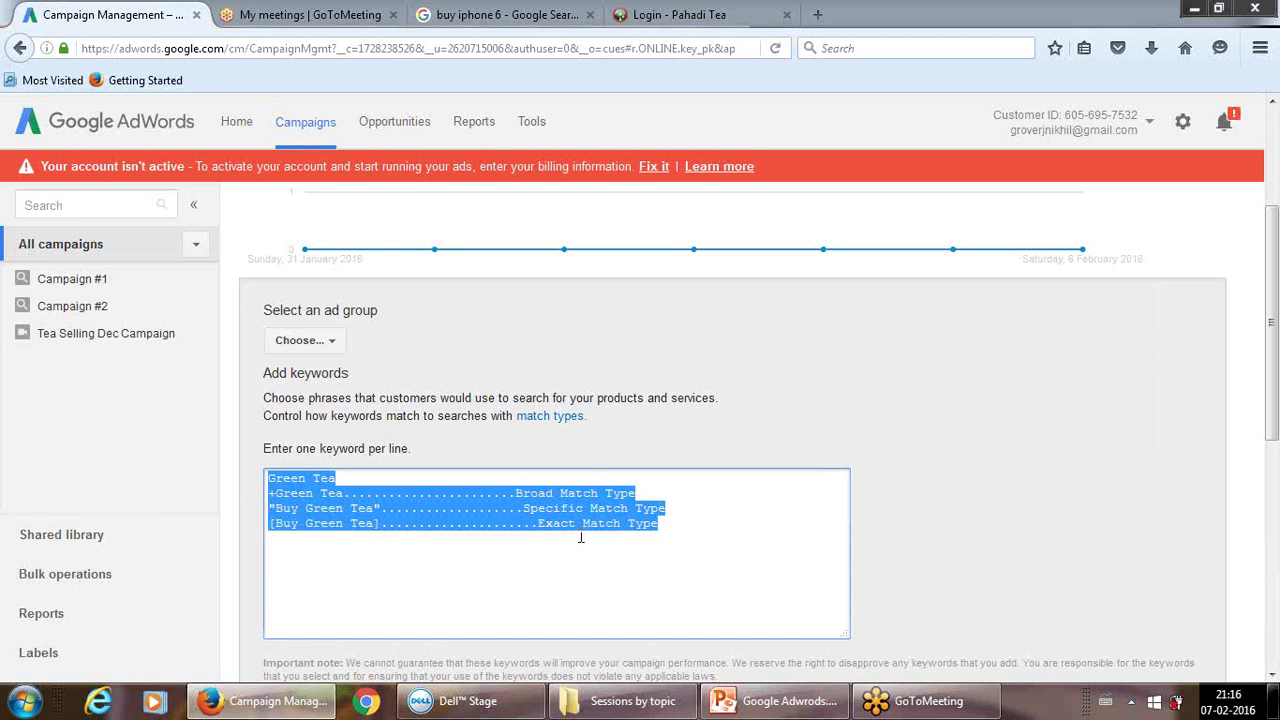
{"action": "key", "text": "ctrl+x"}
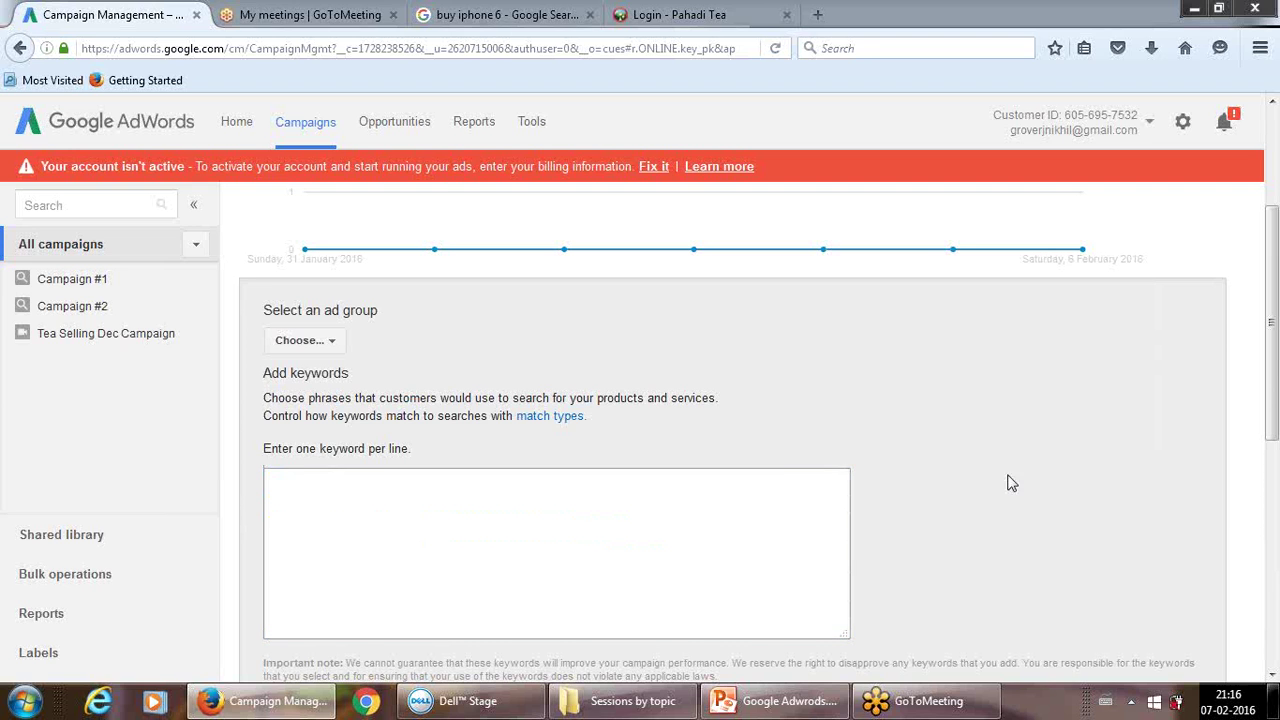
{"action": "left_click_drag", "start_coordinate": [1257, 331], "coordinate": [800, 168]}
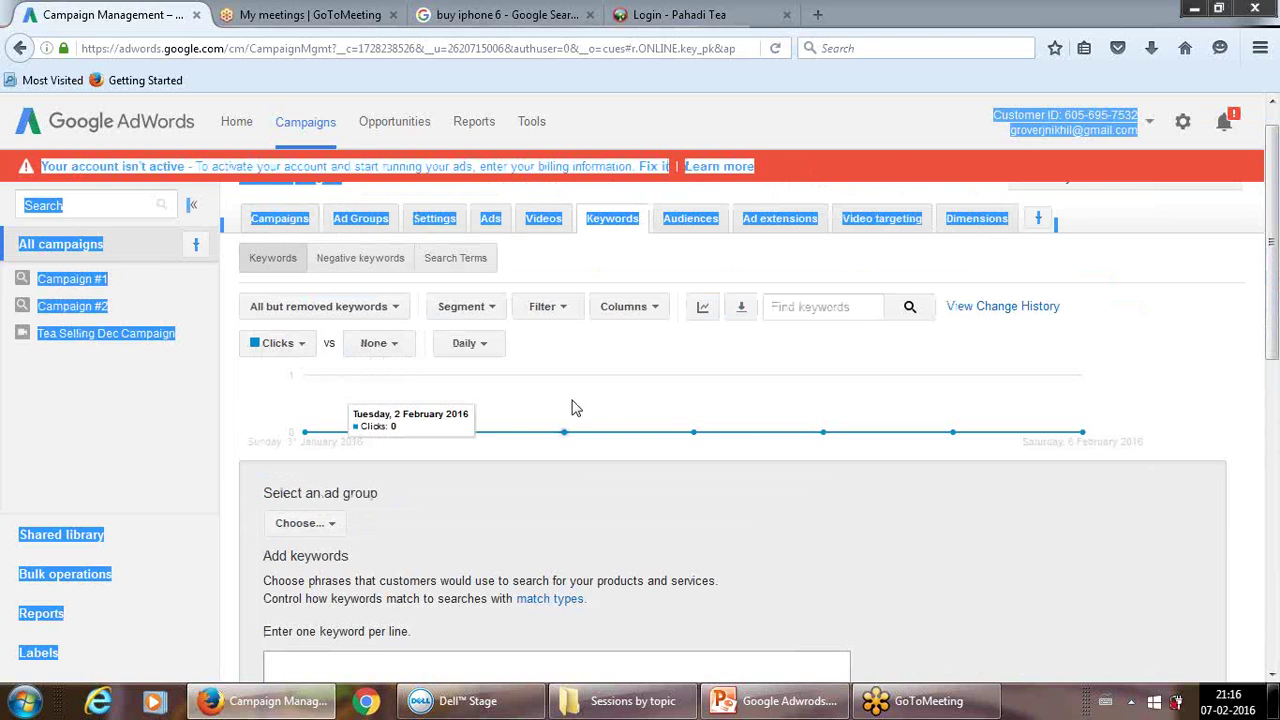
{"action": "left_click", "coordinate": [613, 400]}
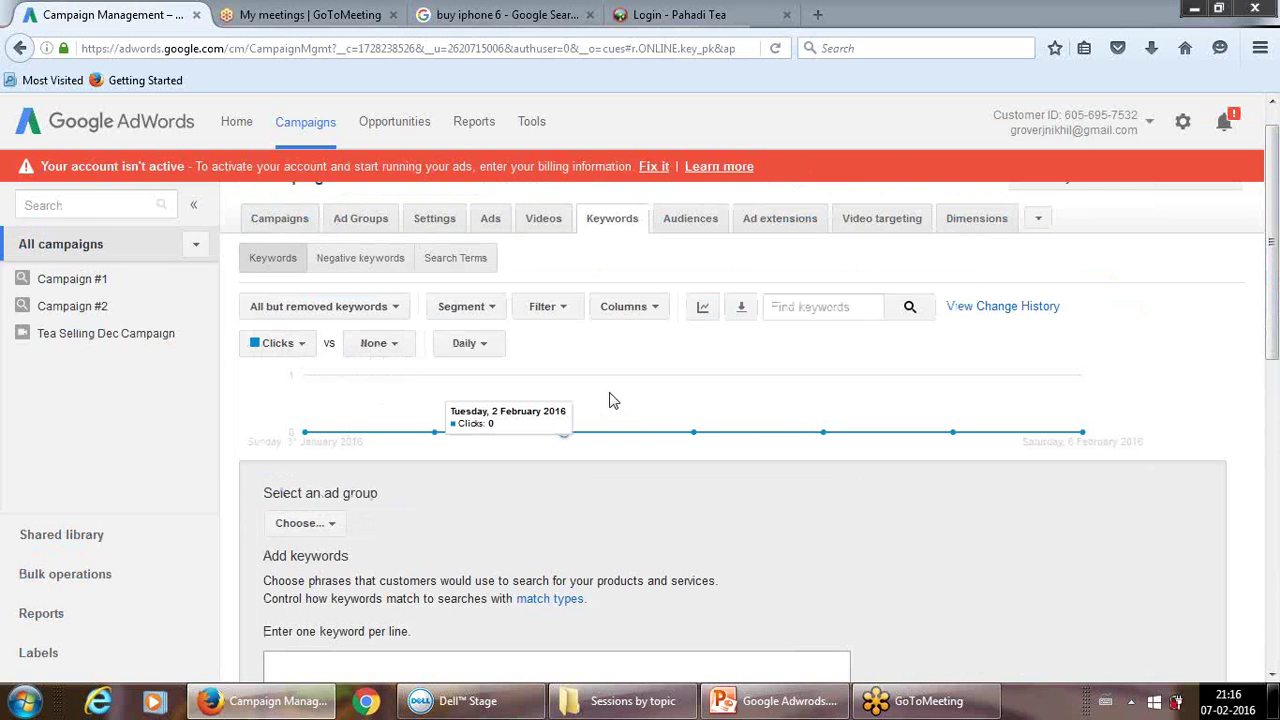
View the Home overview and return to the list of all campaigns
{"action": "left_click", "coordinate": [238, 125]}
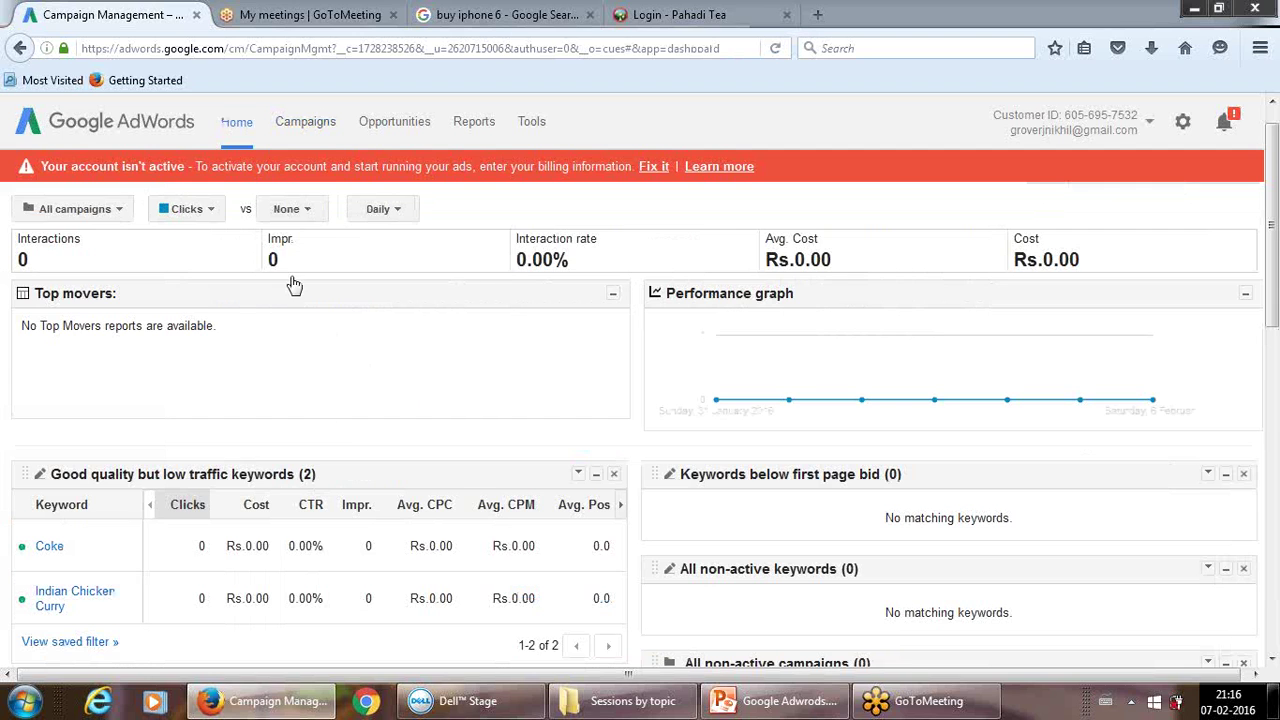
{"action": "left_click", "coordinate": [318, 124]}
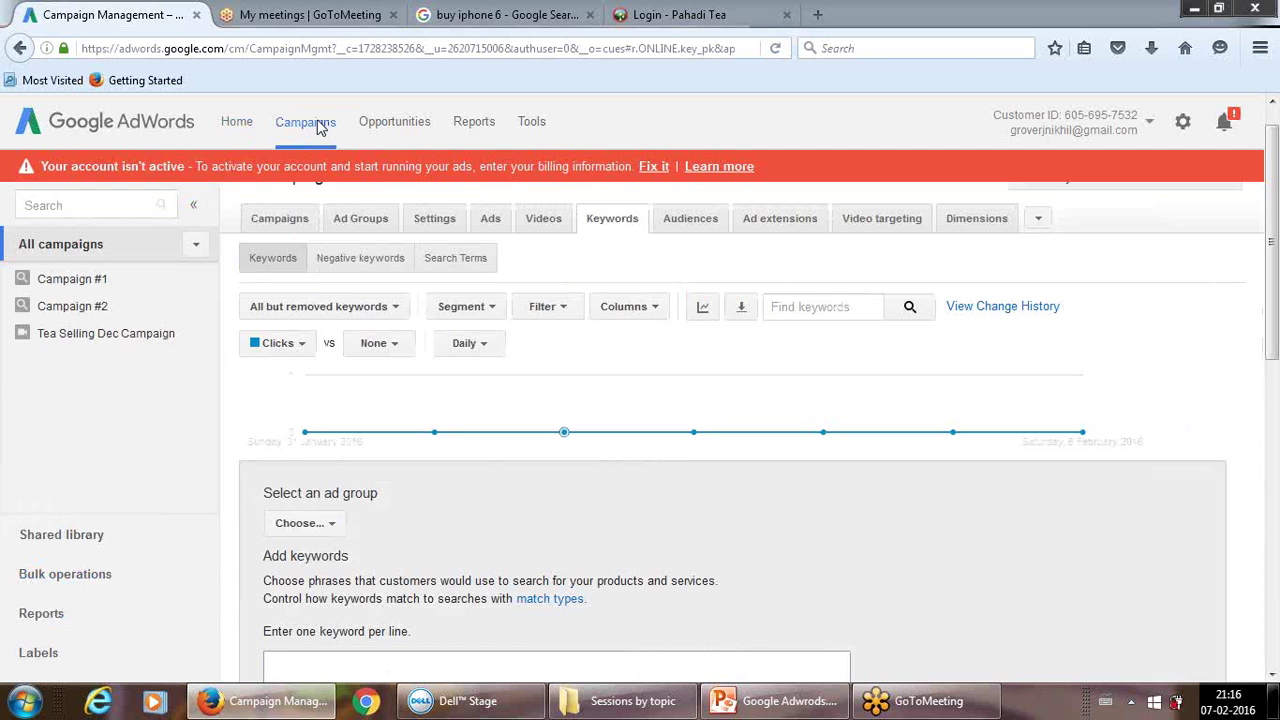
{"action": "left_click", "coordinate": [284, 219]}
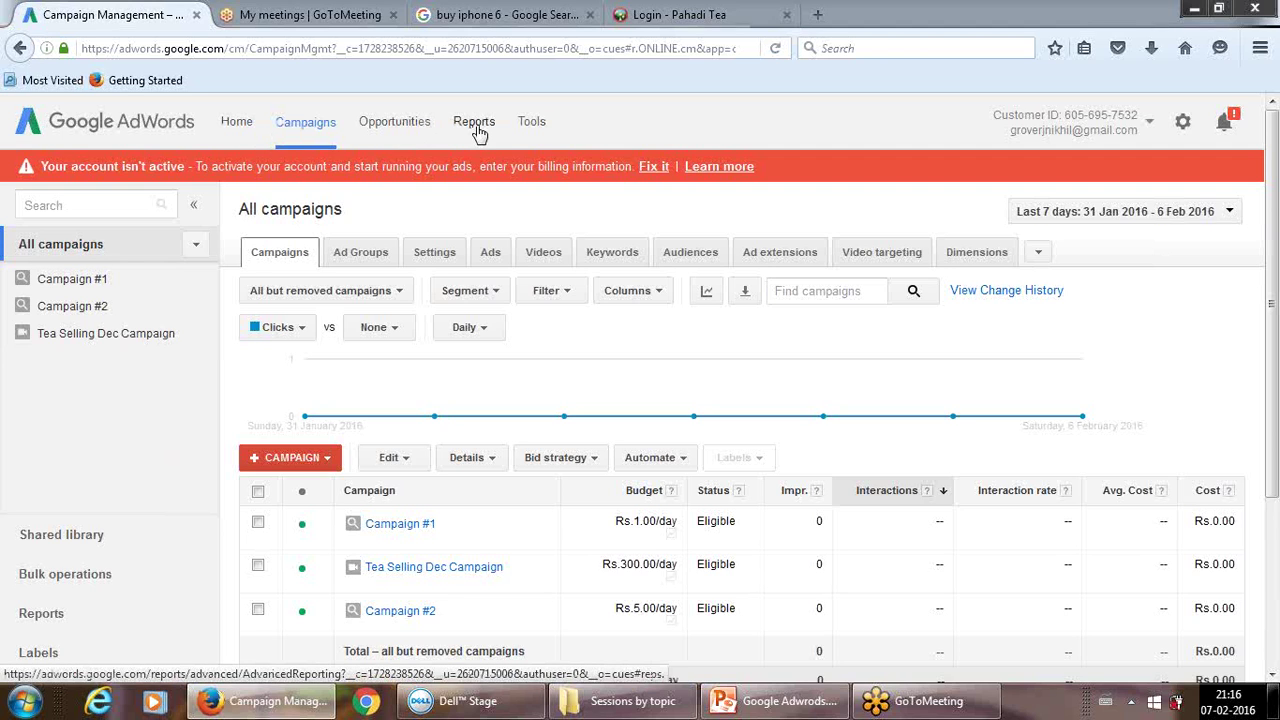
Look over the available account tools and show the campaign types offered for a new campaign
{"action": "left_click", "coordinate": [534, 122]}
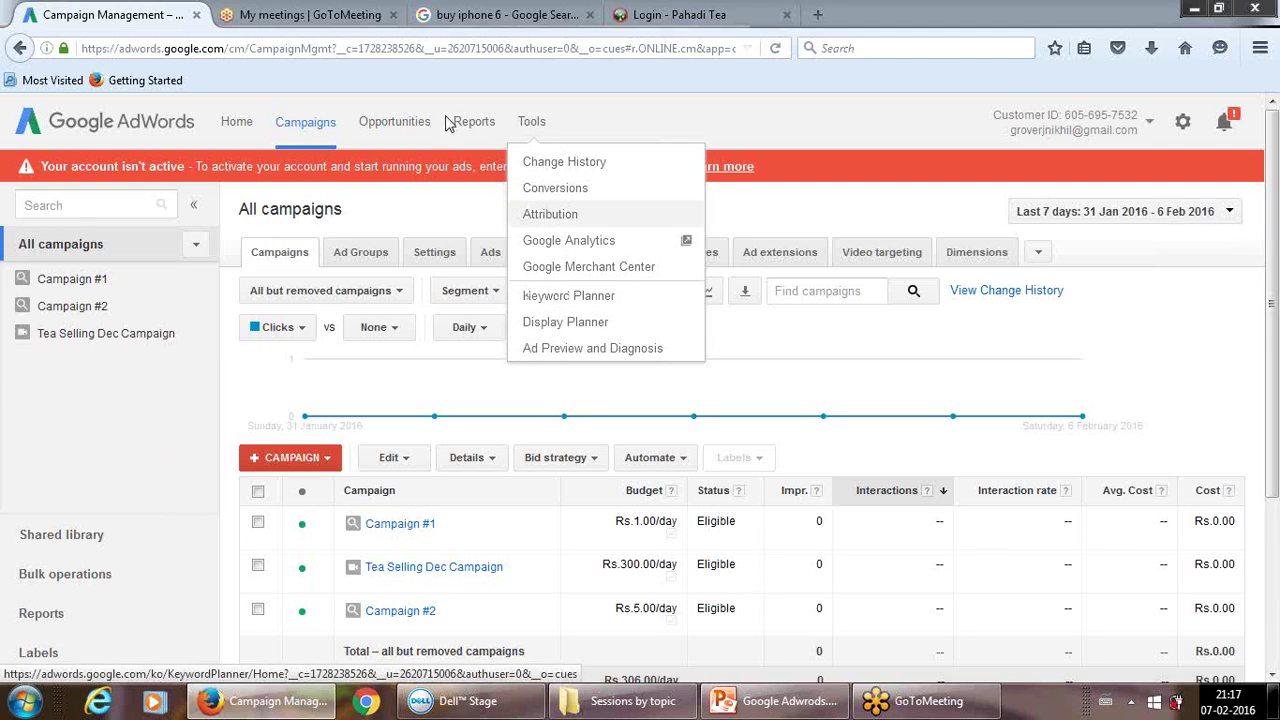
{"action": "left_click", "coordinate": [531, 123]}
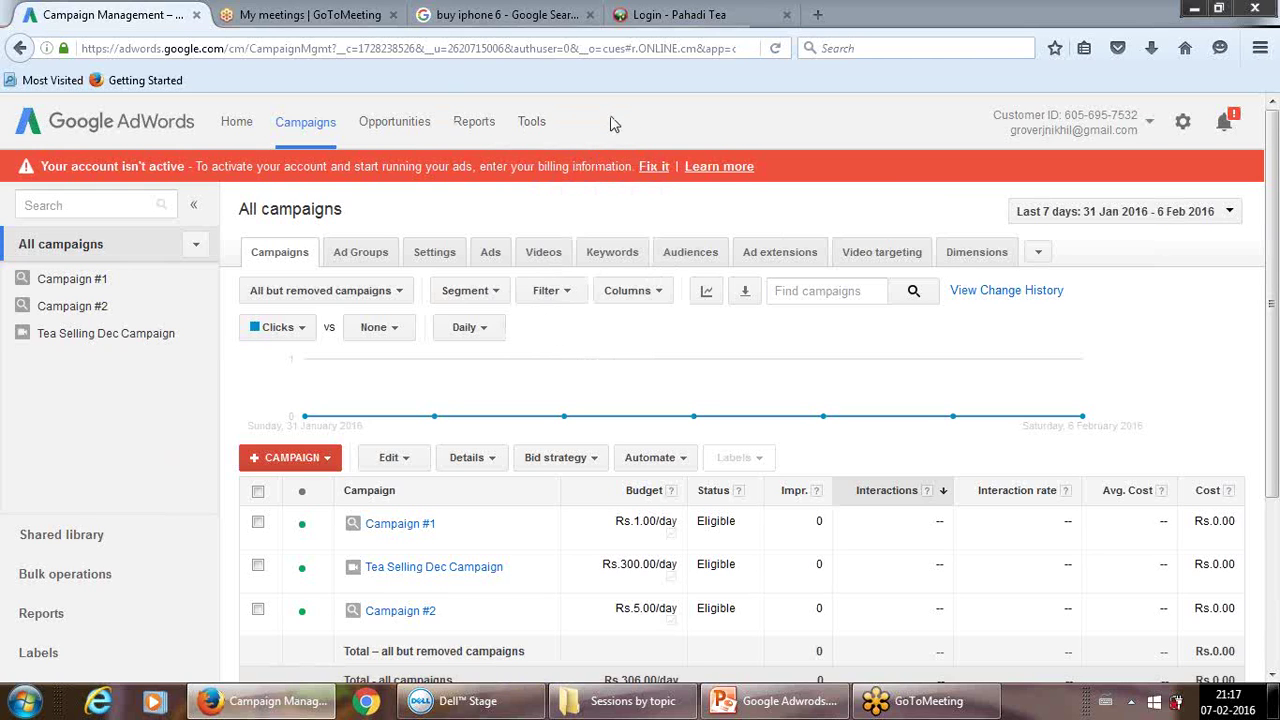
{"action": "left_click", "coordinate": [316, 462]}
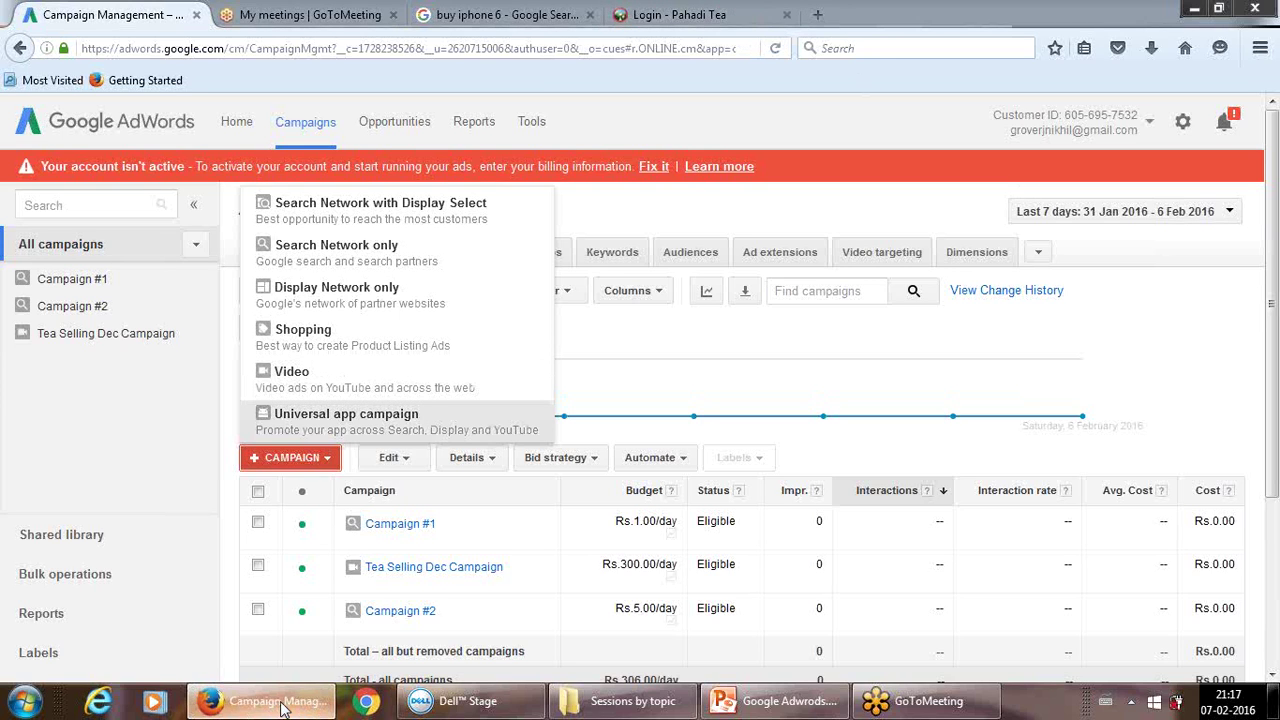
View the Pahadi Tea login page and the buy iphone 6 search results, and return to the AdWords campaign types
{"action": "left_click", "coordinate": [714, 12]}
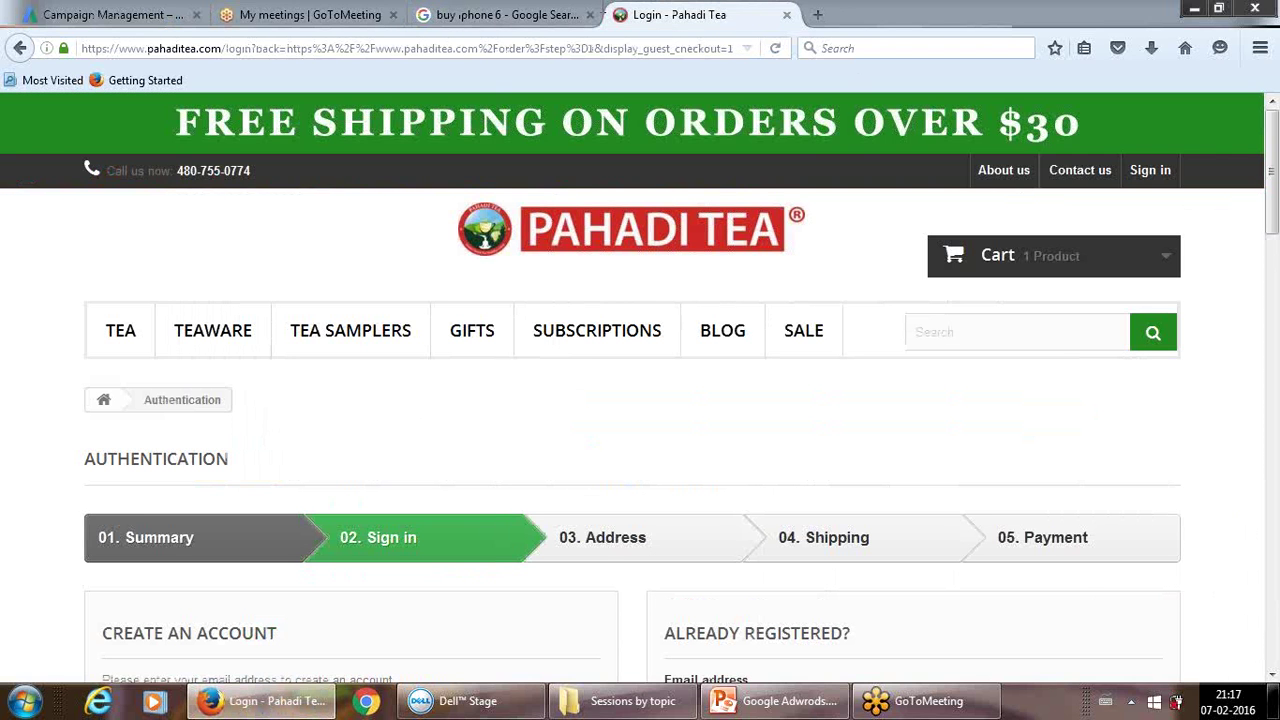
{"action": "key", "text": "ctrl+Page_Up"}
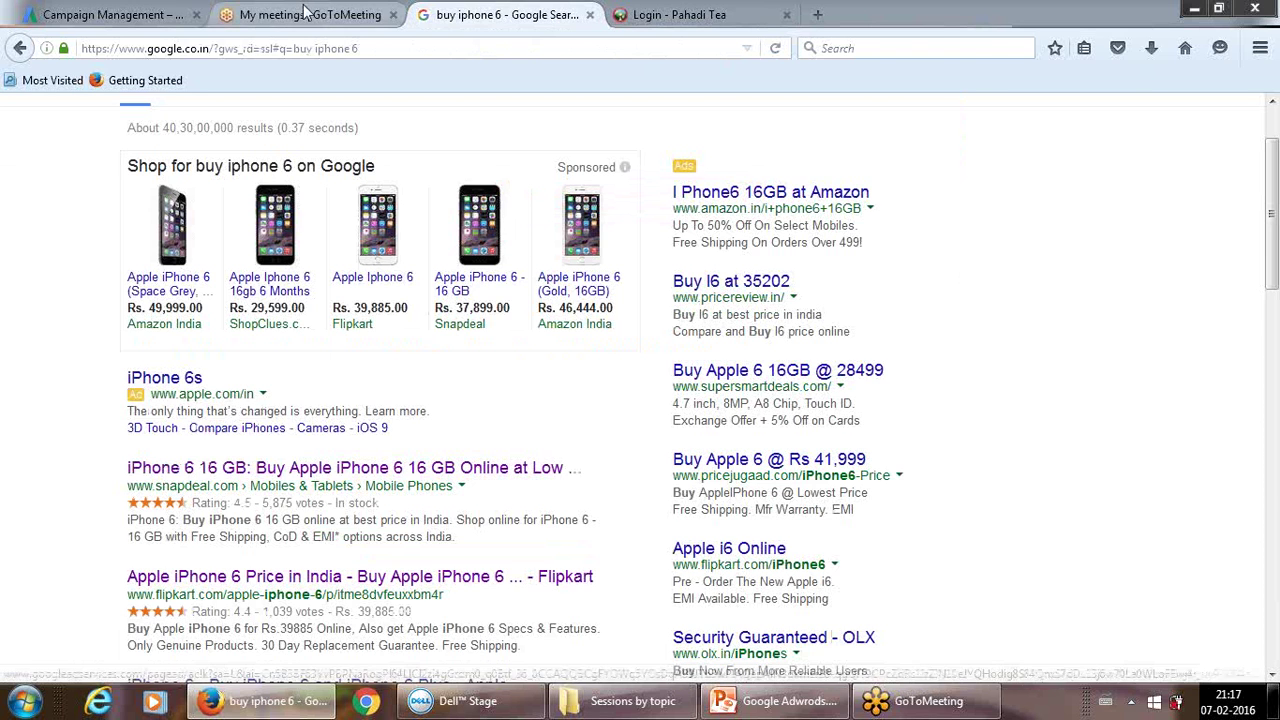
{"action": "left_click", "coordinate": [113, 12]}
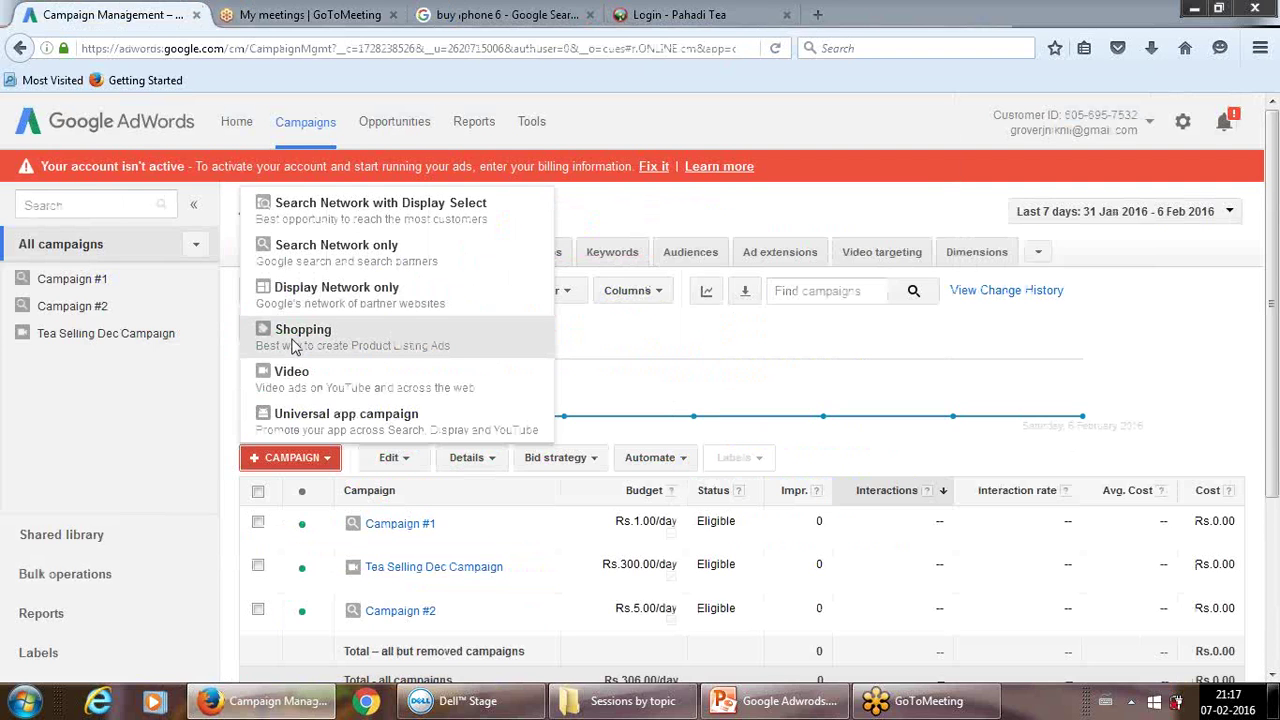
Compare the shopping and text ads in the buy iphone 6 search results with the AdWords campaign types
{"action": "left_click", "coordinate": [305, 14]}
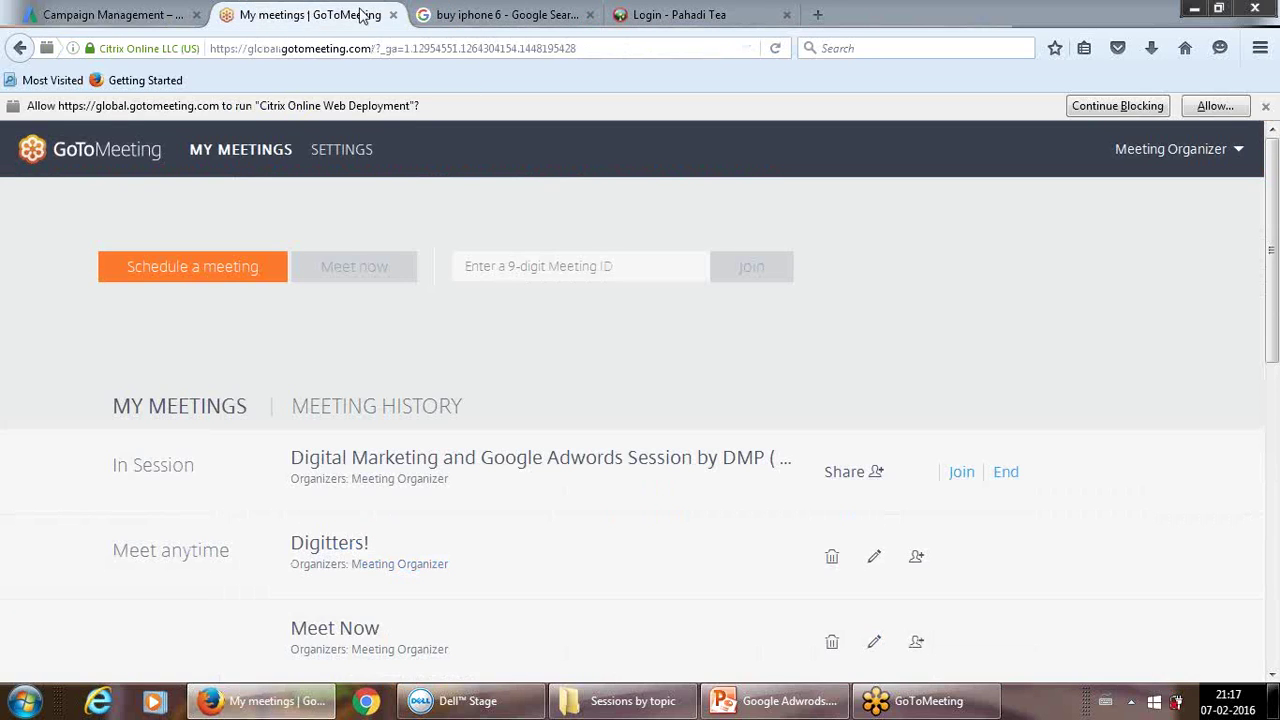
{"action": "left_click", "coordinate": [458, 14]}
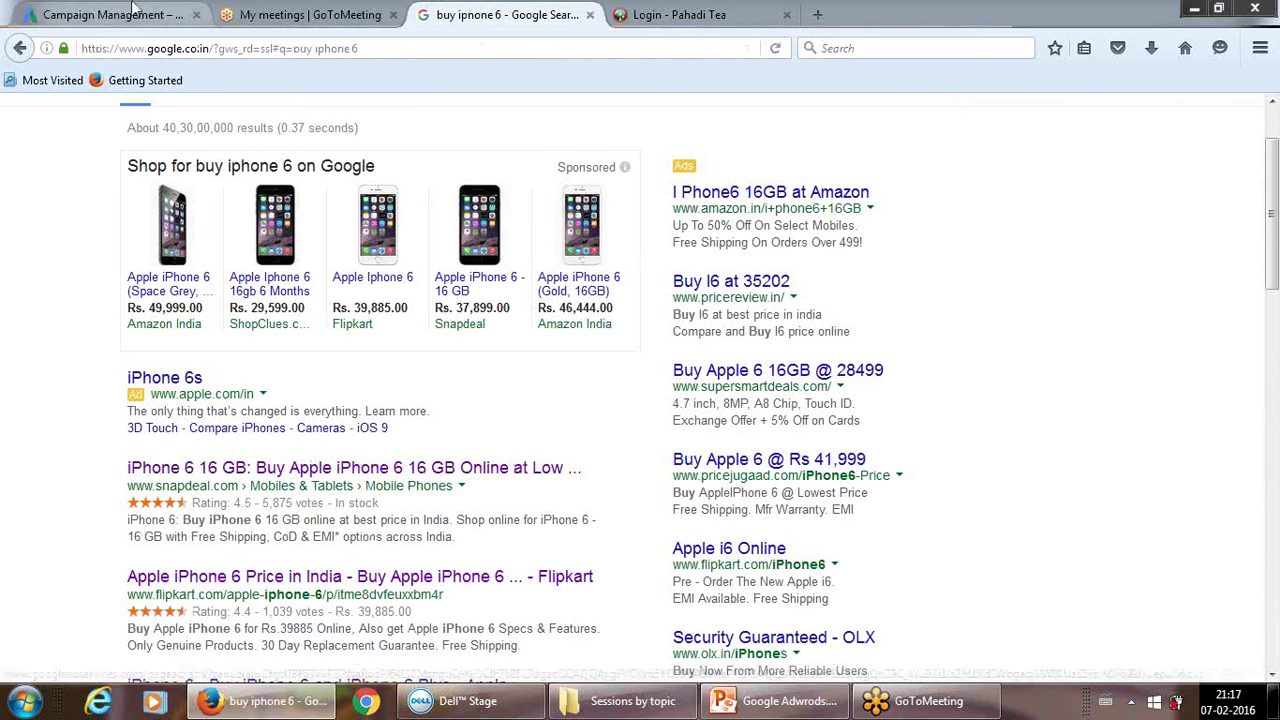
{"action": "left_click", "coordinate": [133, 10]}
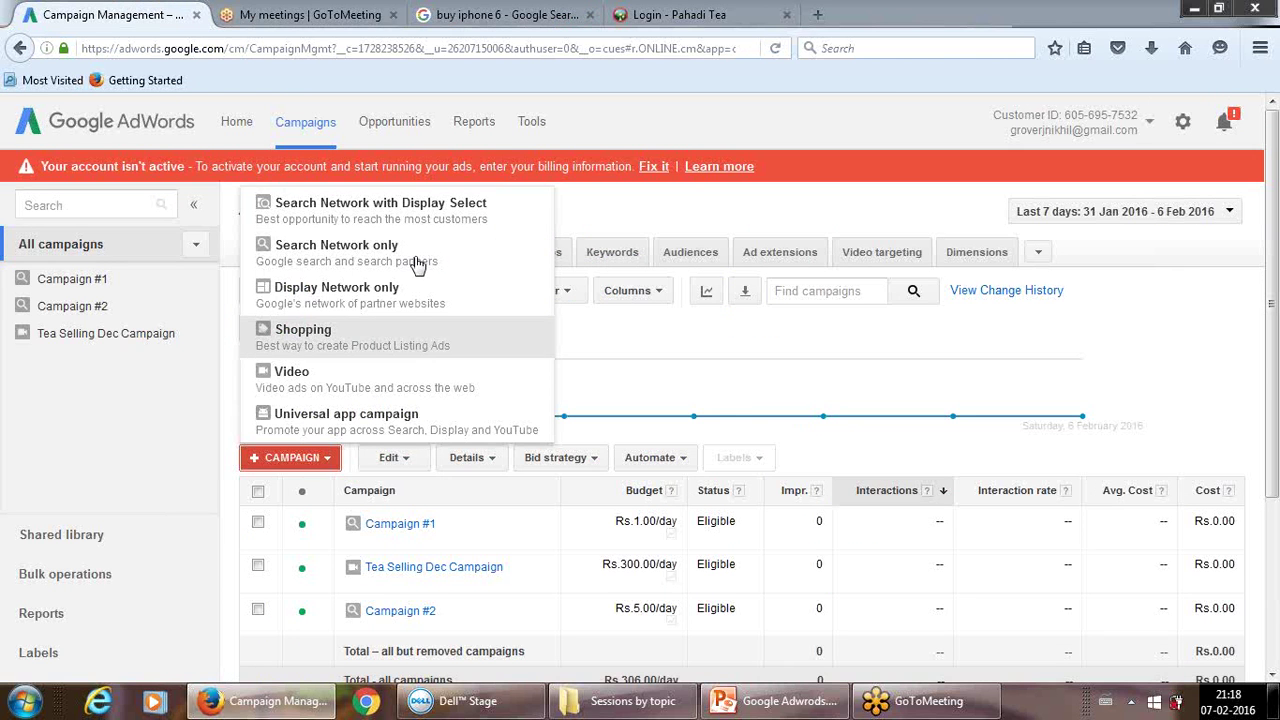
{"action": "left_click", "coordinate": [468, 12]}
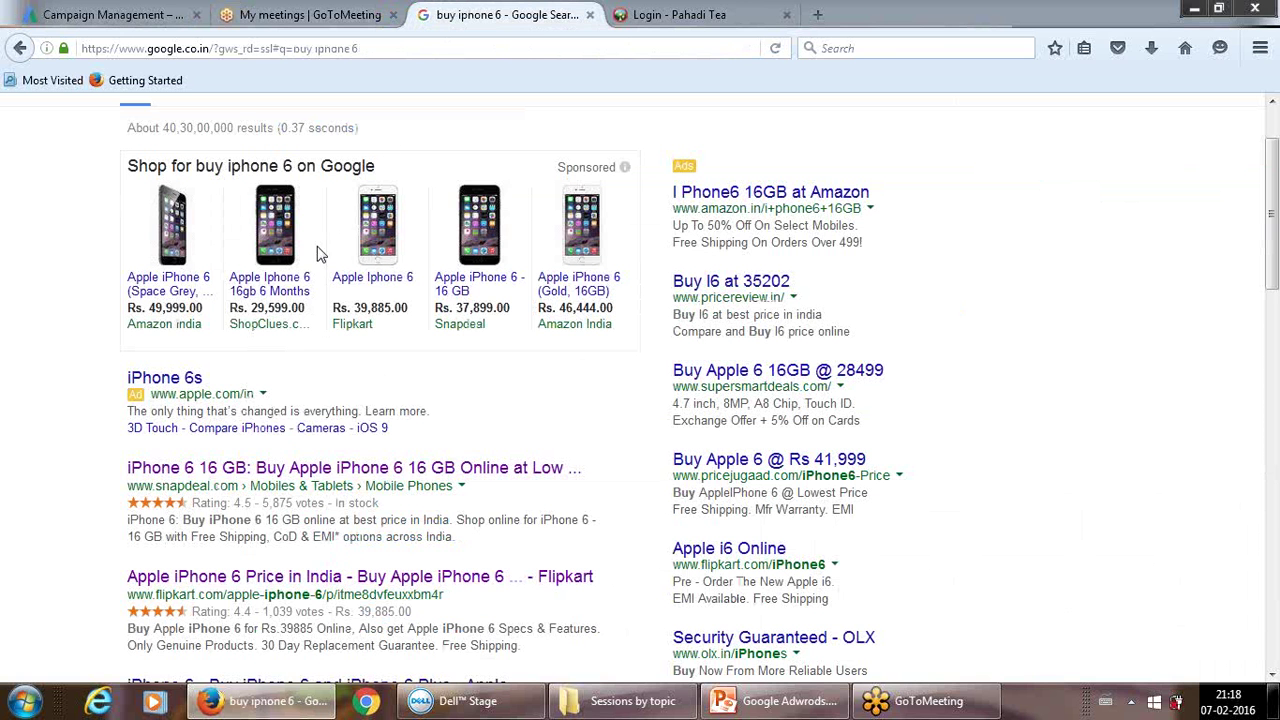
{"action": "left_click", "coordinate": [117, 12]}
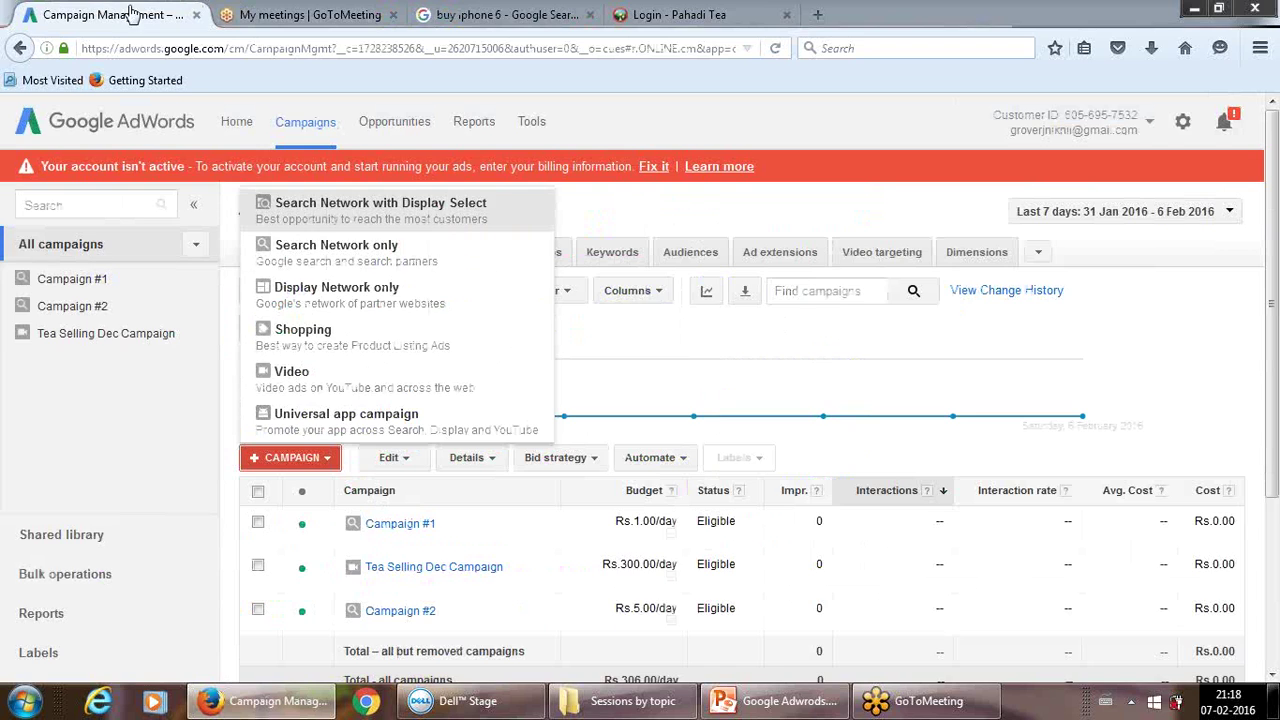
View the settings form for a Search Network only campaign and the ad groups list, and return to all campaigns
{"action": "left_click", "coordinate": [367, 258]}
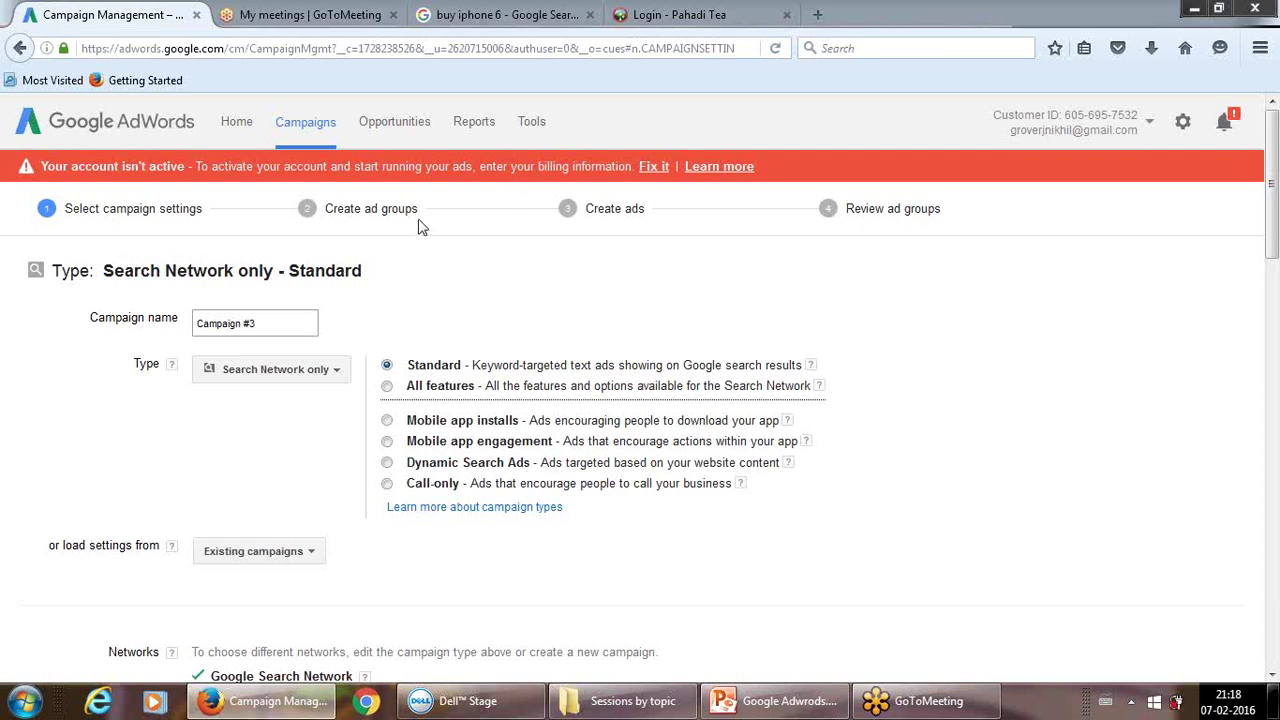
{"action": "left_click", "coordinate": [300, 125]}
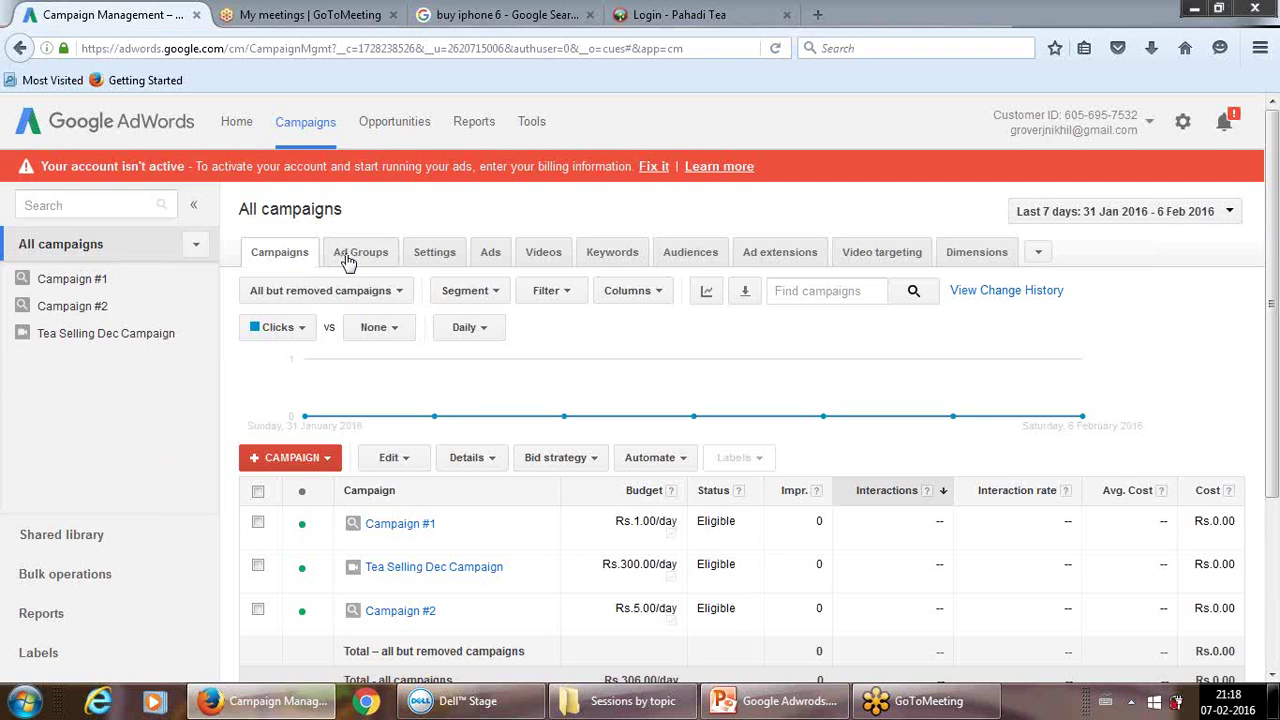
{"action": "left_click", "coordinate": [347, 259]}
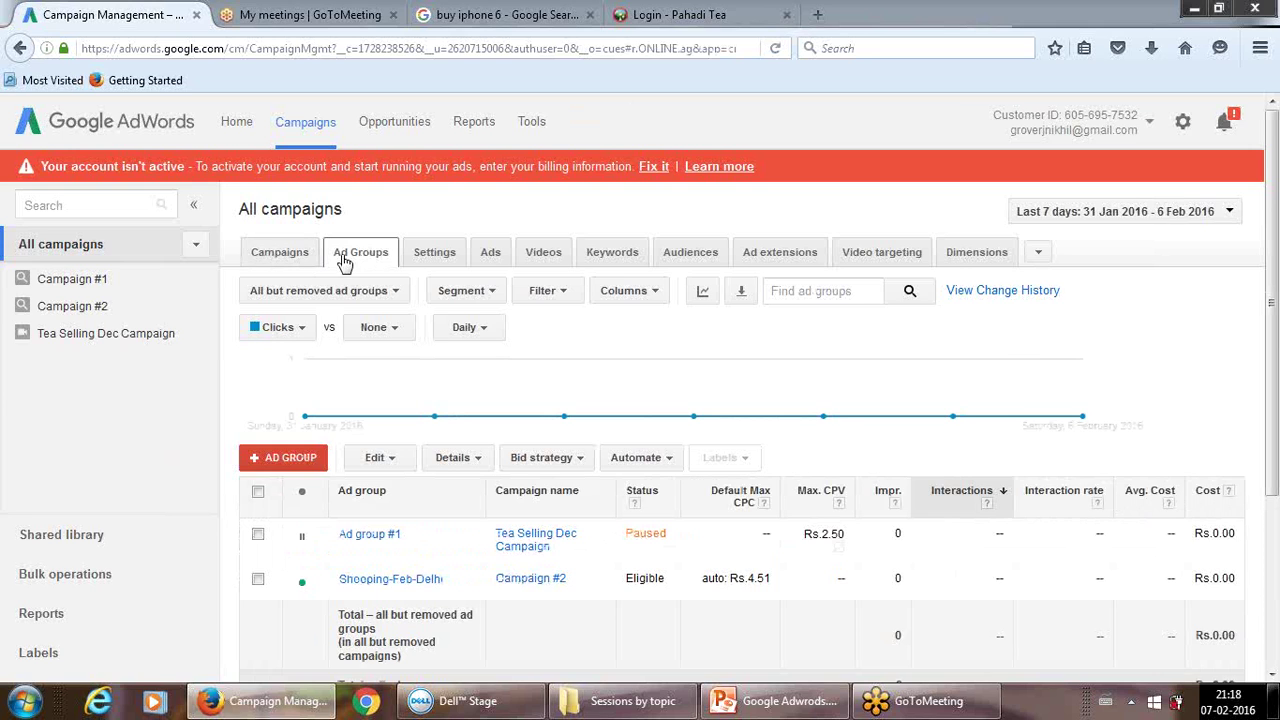
{"action": "key", "text": "alt+Left"}
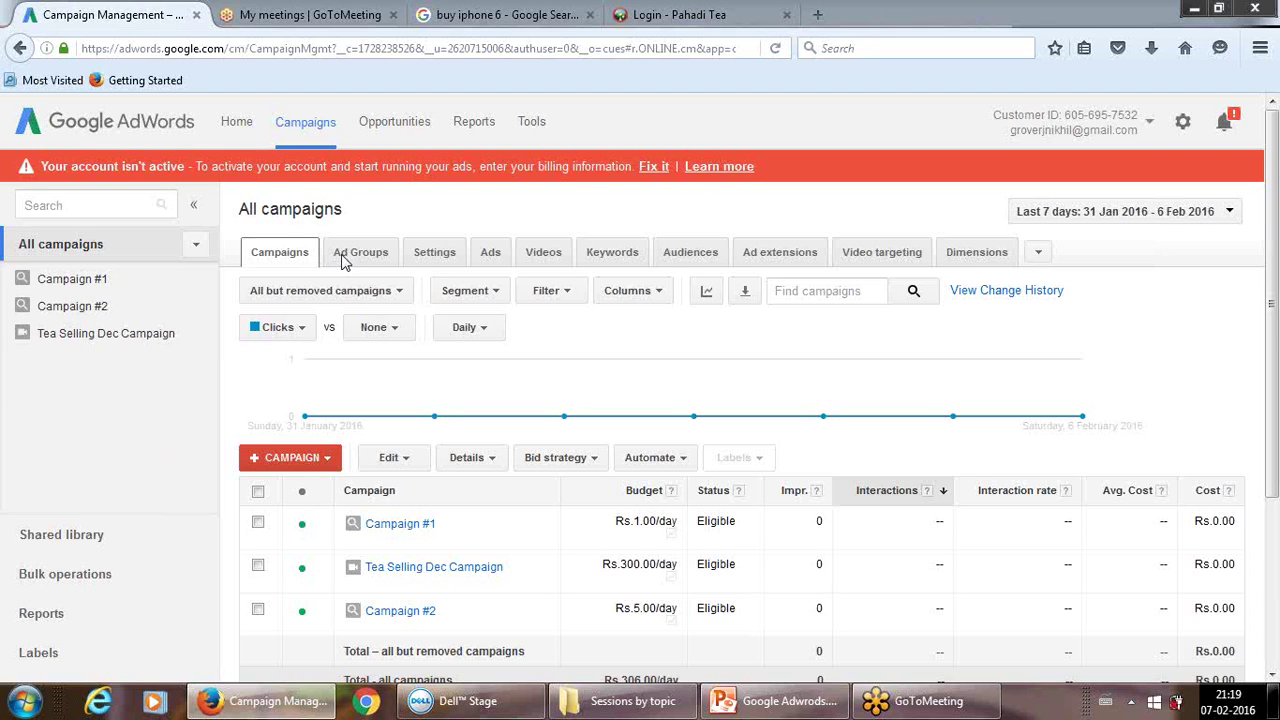
Switch to the Pahadi Tea website and look over its tea categories by type, flavor, caffeine level and collection
{"action": "left_click", "coordinate": [700, 15]}
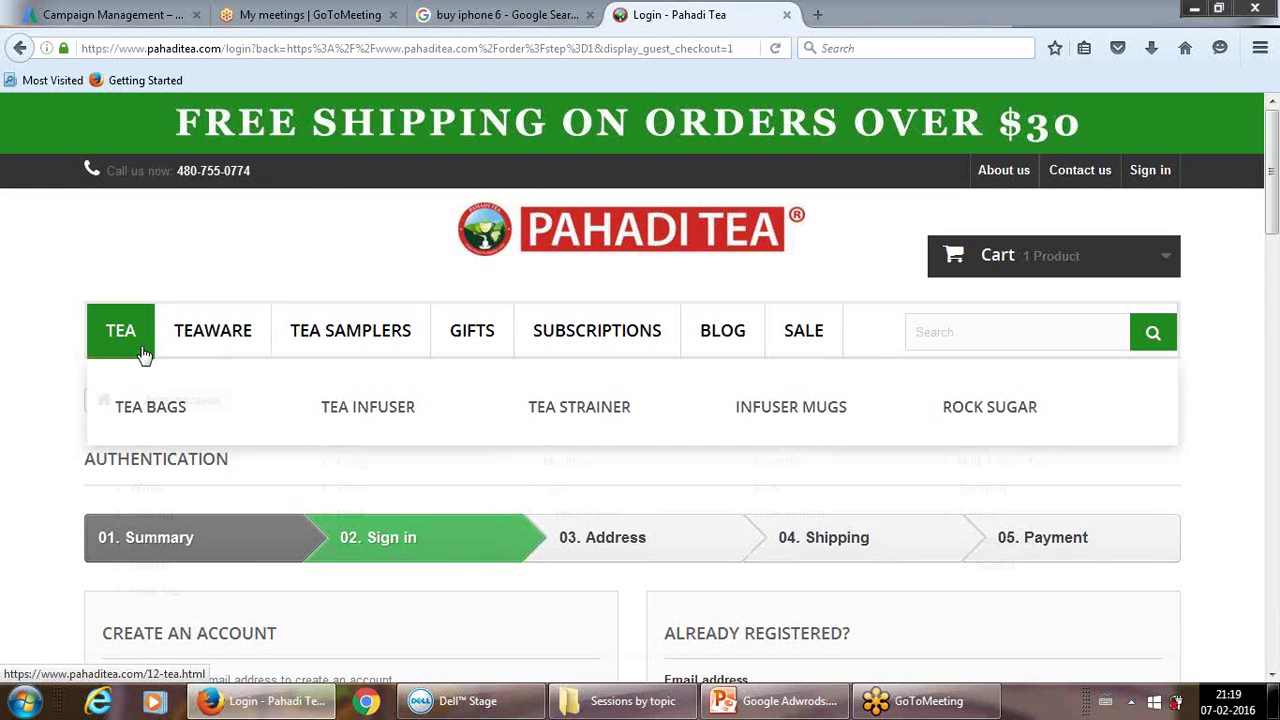
{"action": "mouse_move", "coordinate": [135, 342]}
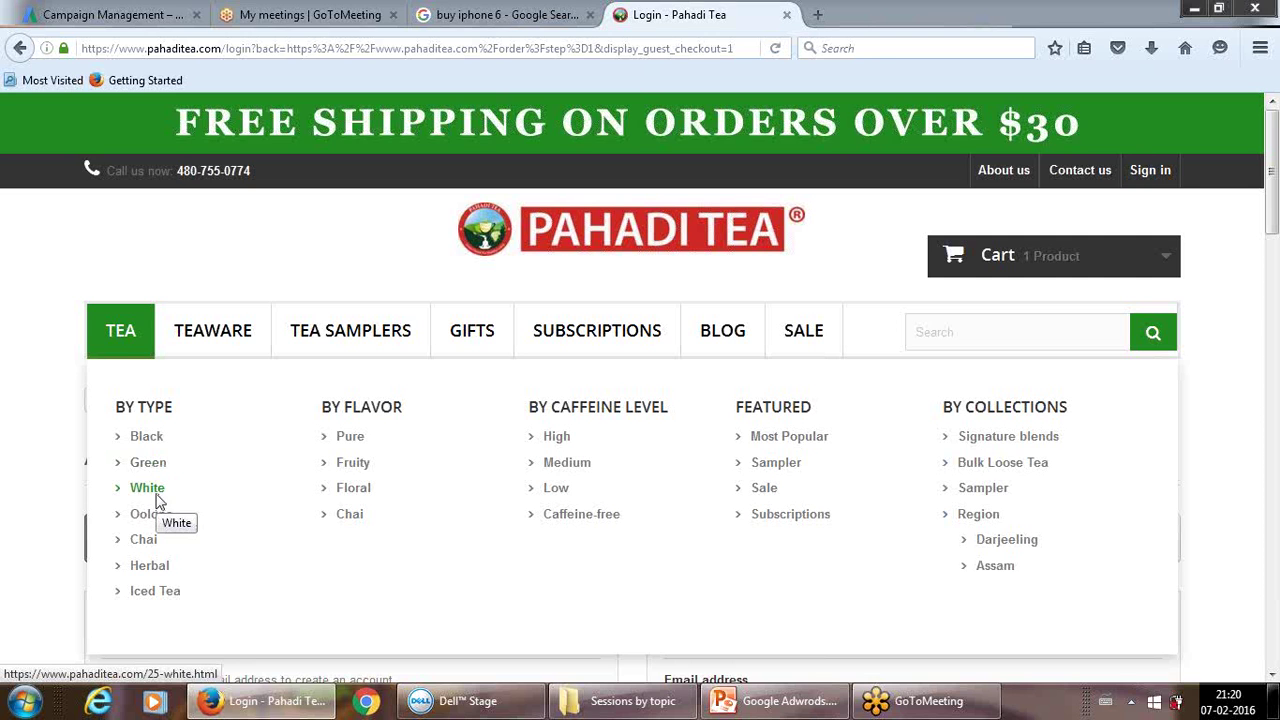
{"action": "left_click", "coordinate": [297, 705]}
{"action": "left_click", "coordinate": [297, 705]}
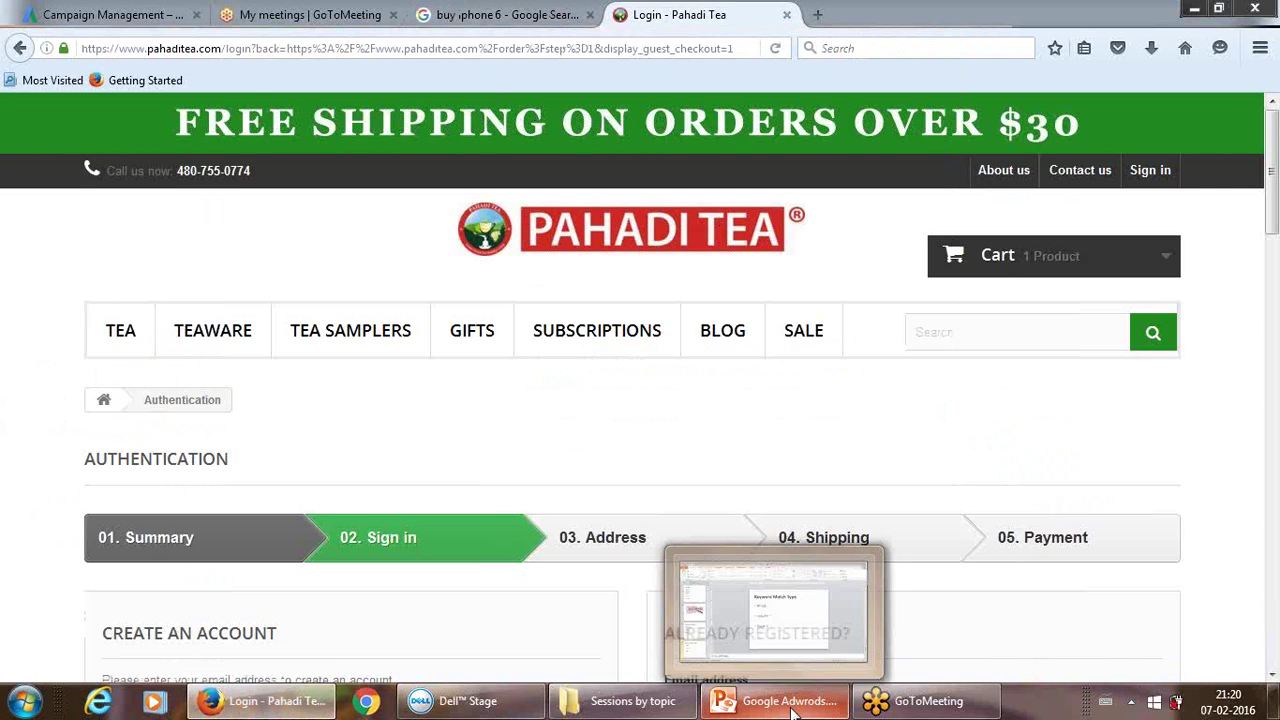
Return to Google AdWords and start a new Search Network only campaign
{"action": "left_click", "coordinate": [110, 10]}
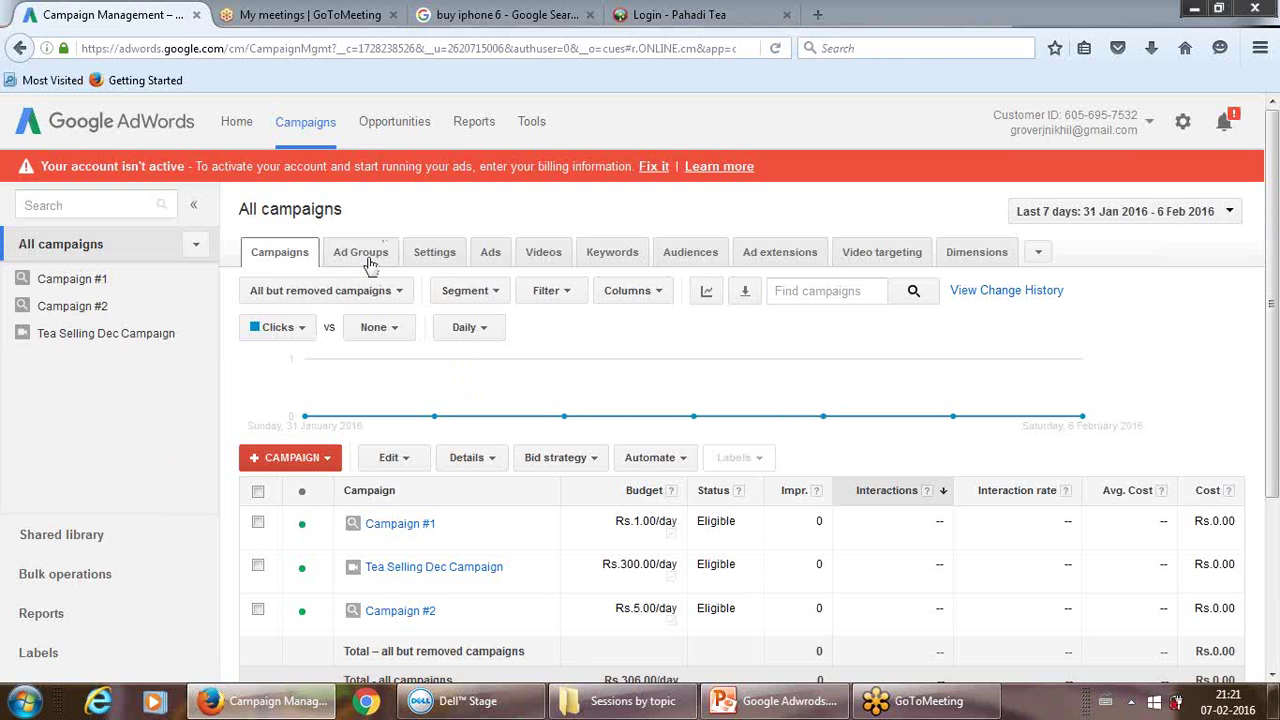
{"action": "left_click", "coordinate": [318, 460]}
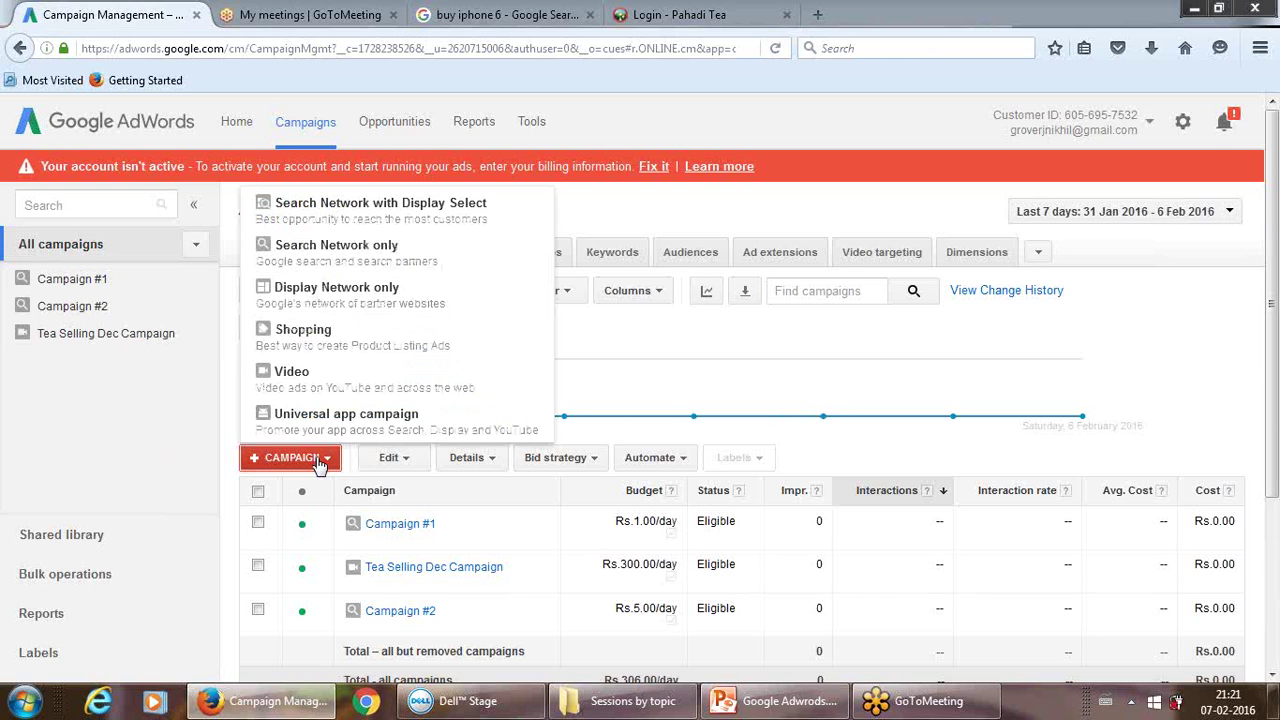
{"action": "left_click", "coordinate": [335, 250]}
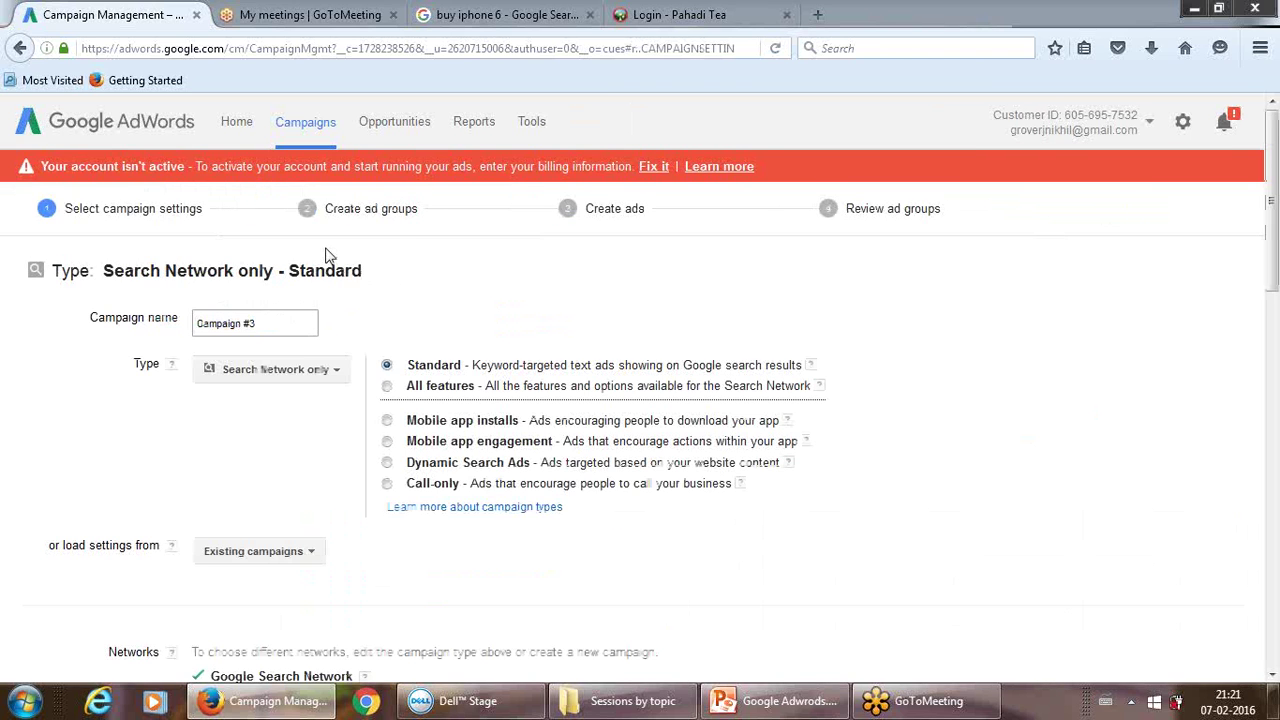
Name the new campaign "Awarness-Feb-Tea Sales"
{"action": "left_click", "coordinate": [265, 322]}
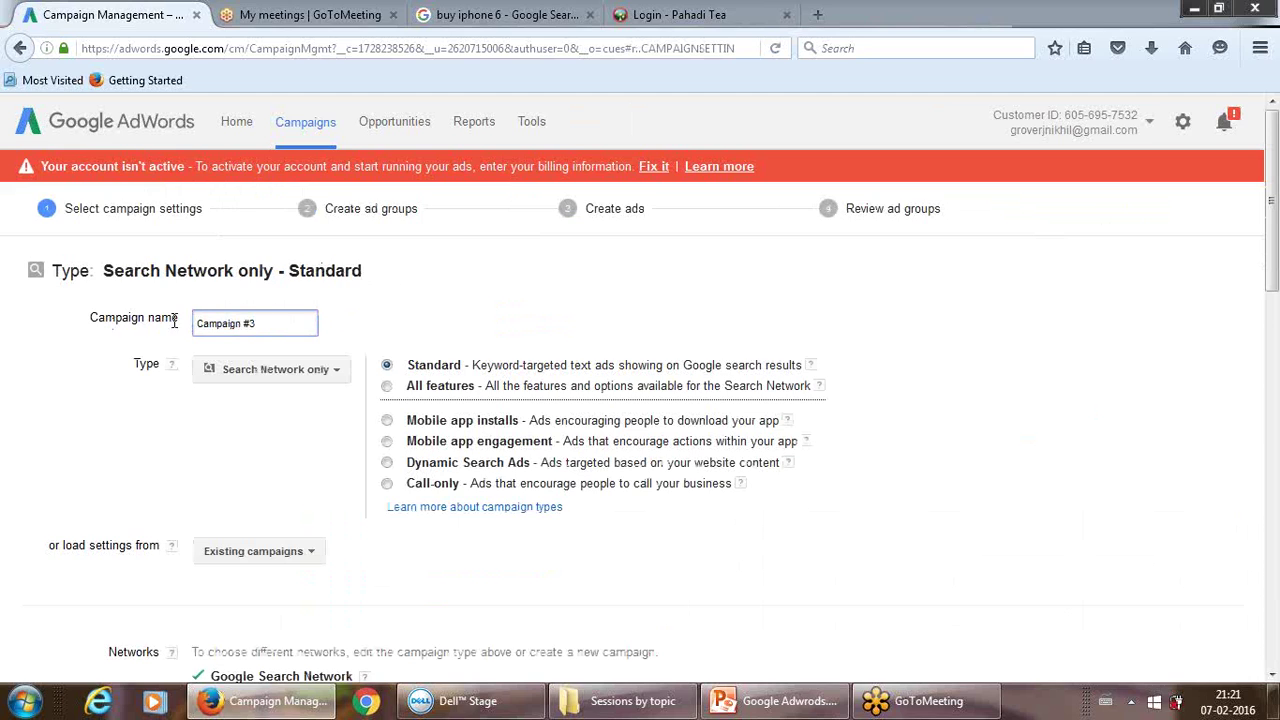
{"action": "left_click", "coordinate": [365, 320]}
{"action": "left_click", "coordinate": [286, 323]}
{"action": "left_click_drag", "start_coordinate": [256, 323], "coordinate": [130, 330]}
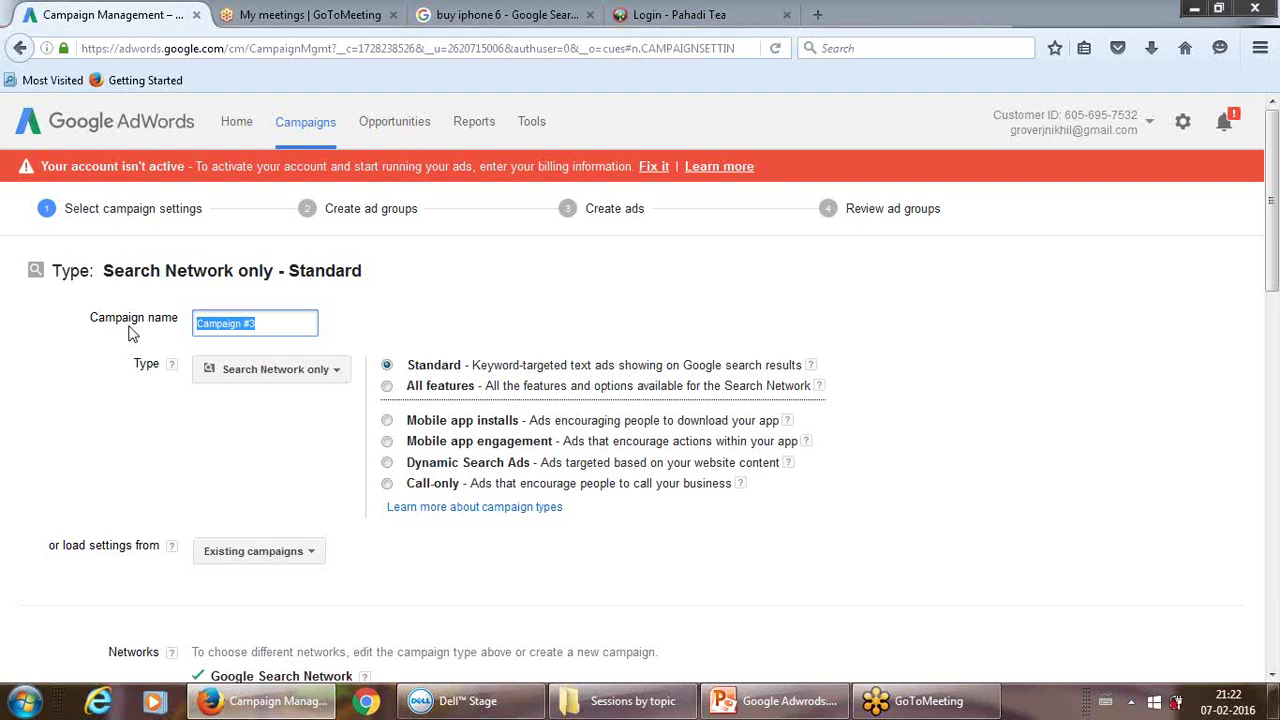
{"action": "type", "text": "First"}
{"action": "key", "text": "BackSpace"}
{"action": "key", "text": "BackSpace"}
{"action": "key", "text": "BackSpace"}
{"action": "key", "text": "BackSpace"}
{"action": "key", "text": "BackSpace"}
{"action": "type", "text": "Awarness-Feb-"}
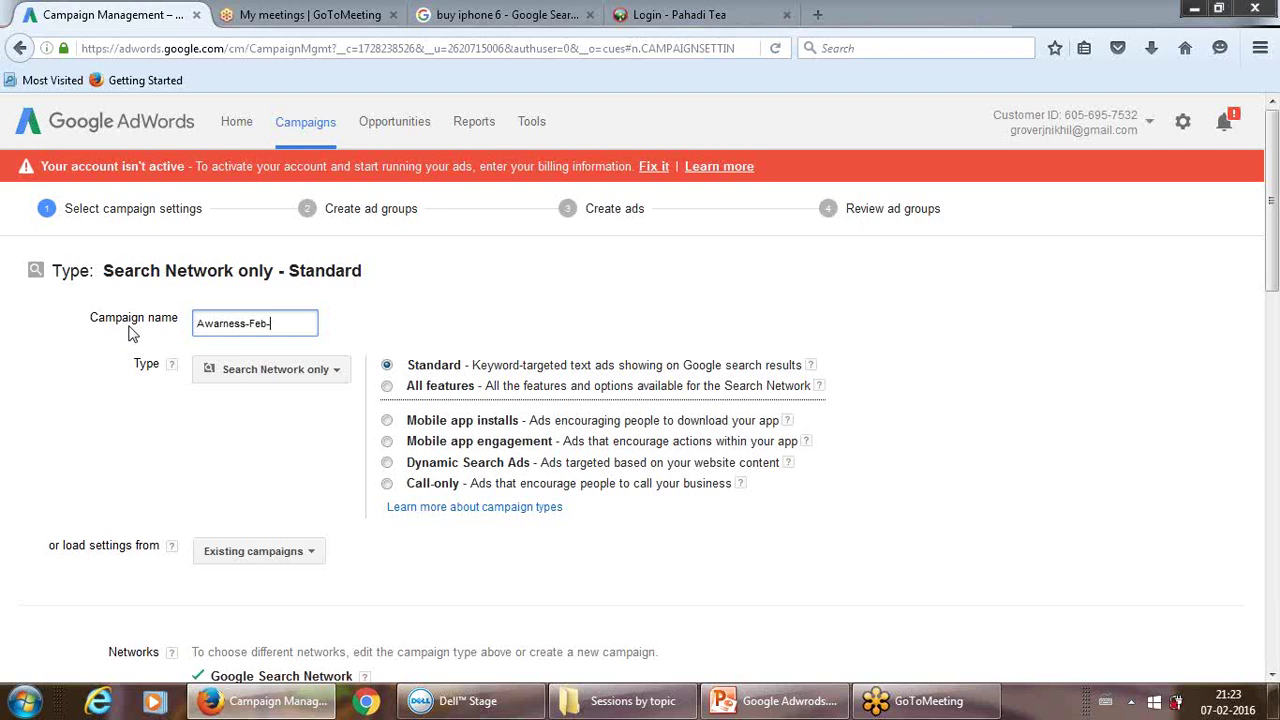
{"action": "type", "text": "Green Tea"}
{"action": "key", "text": "BackSpace"}
{"action": "key", "text": "BackSpace"}
{"action": "key", "text": "BackSpace"}
{"action": "key", "text": "BackSpace"}
{"action": "key", "text": "BackSpace"}
{"action": "key", "text": "BackSpace"}
{"action": "key", "text": "BackSpace"}
{"action": "key", "text": "BackSpace"}
{"action": "key", "text": "BackSpace"}
{"action": "type", "text": "Tea Sales"}
{"action": "left_click", "coordinate": [395, 340]}
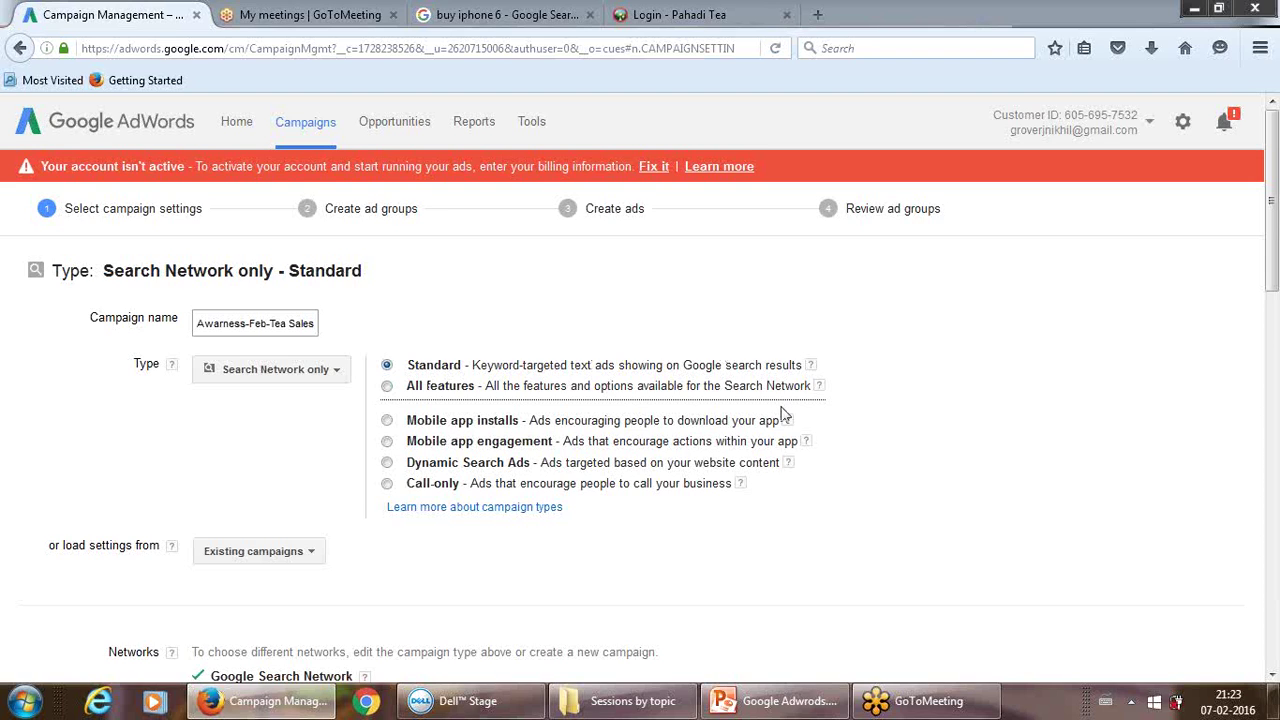
Switch the campaign's type to All features and back to Standard, accepting the loss of the changes made
{"action": "left_click", "coordinate": [420, 393]}
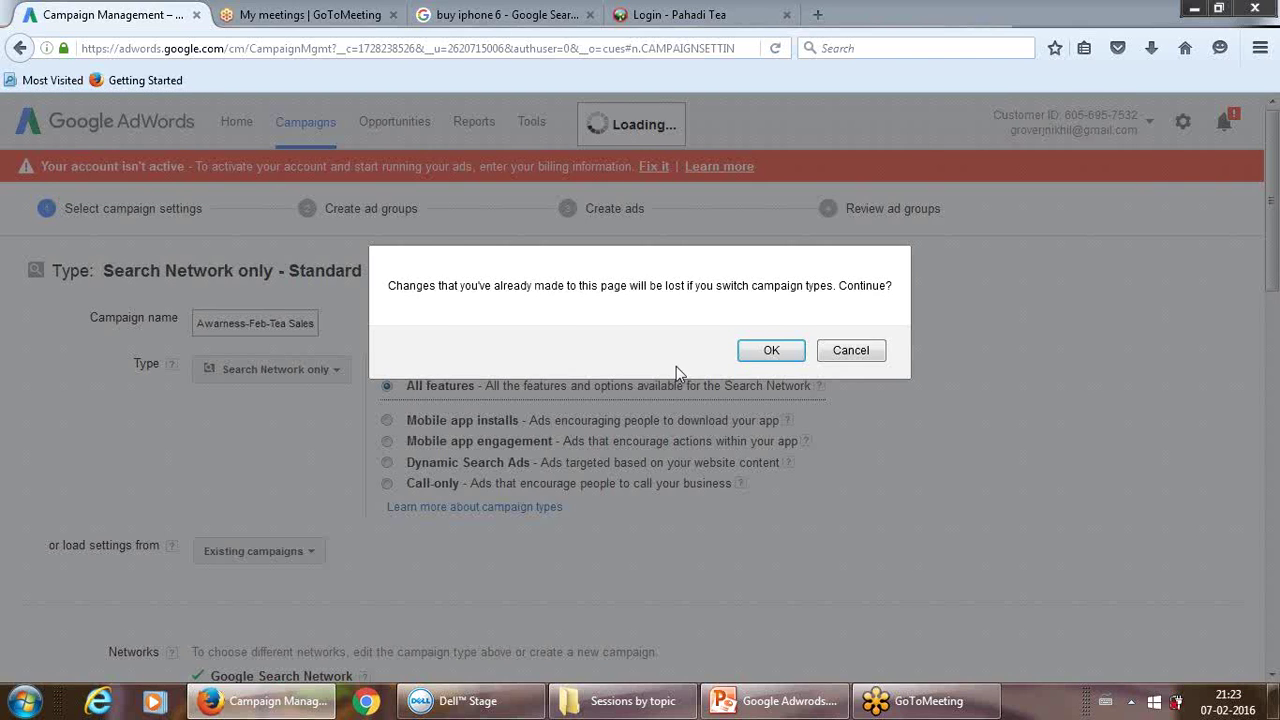
{"action": "left_click", "coordinate": [772, 349]}
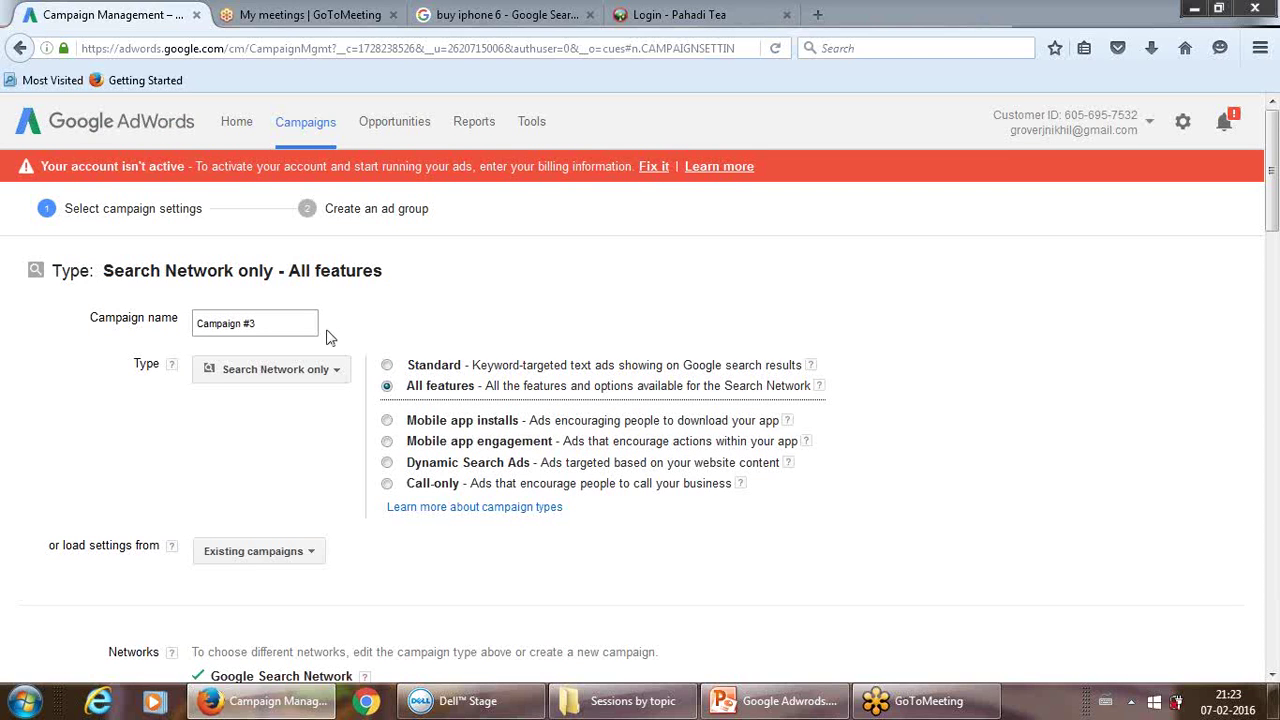
{"action": "left_click", "coordinate": [387, 365]}
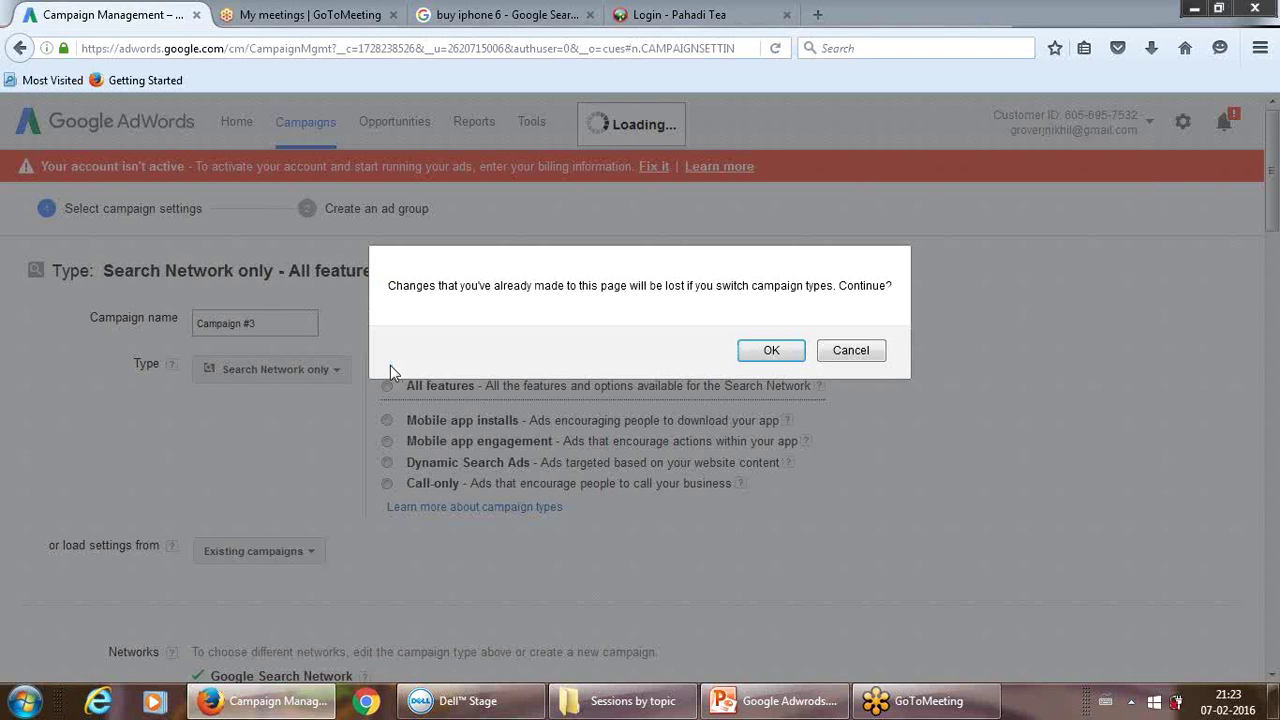
{"action": "left_click", "coordinate": [773, 350]}
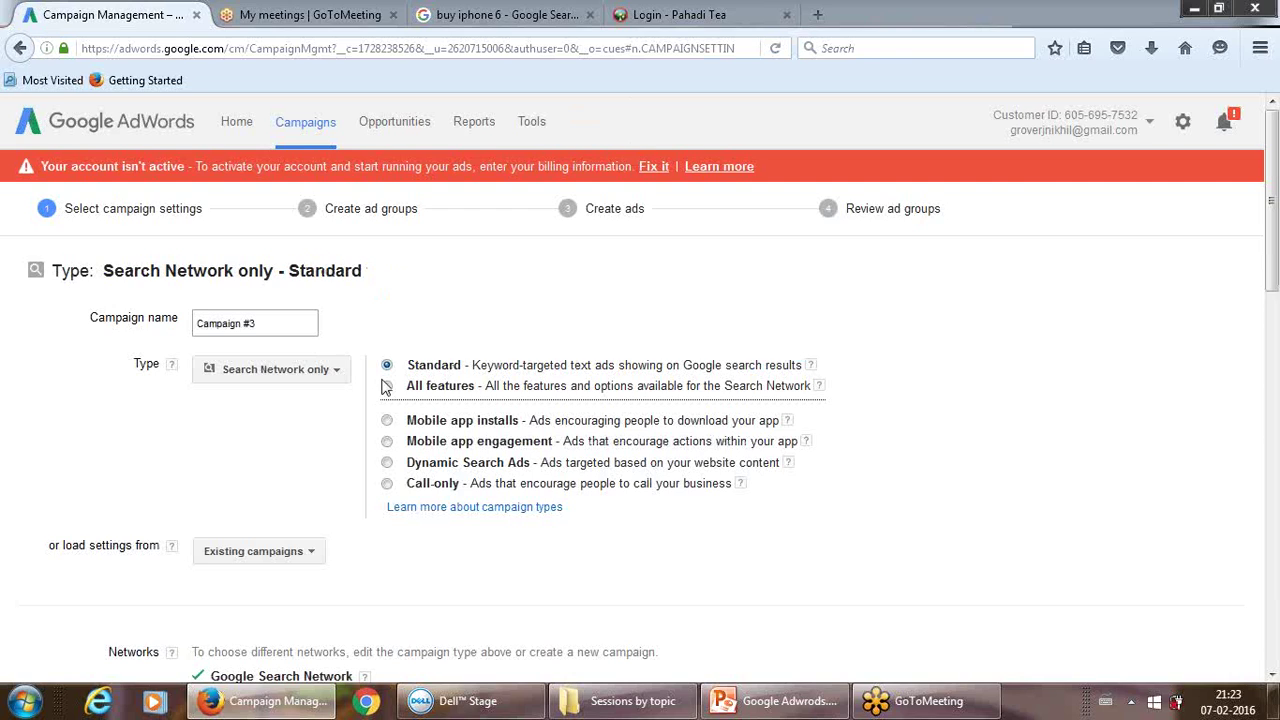
Name the new campaign "Tea - Delhi"
{"action": "left_click_drag", "start_coordinate": [269, 323], "coordinate": [113, 342]}
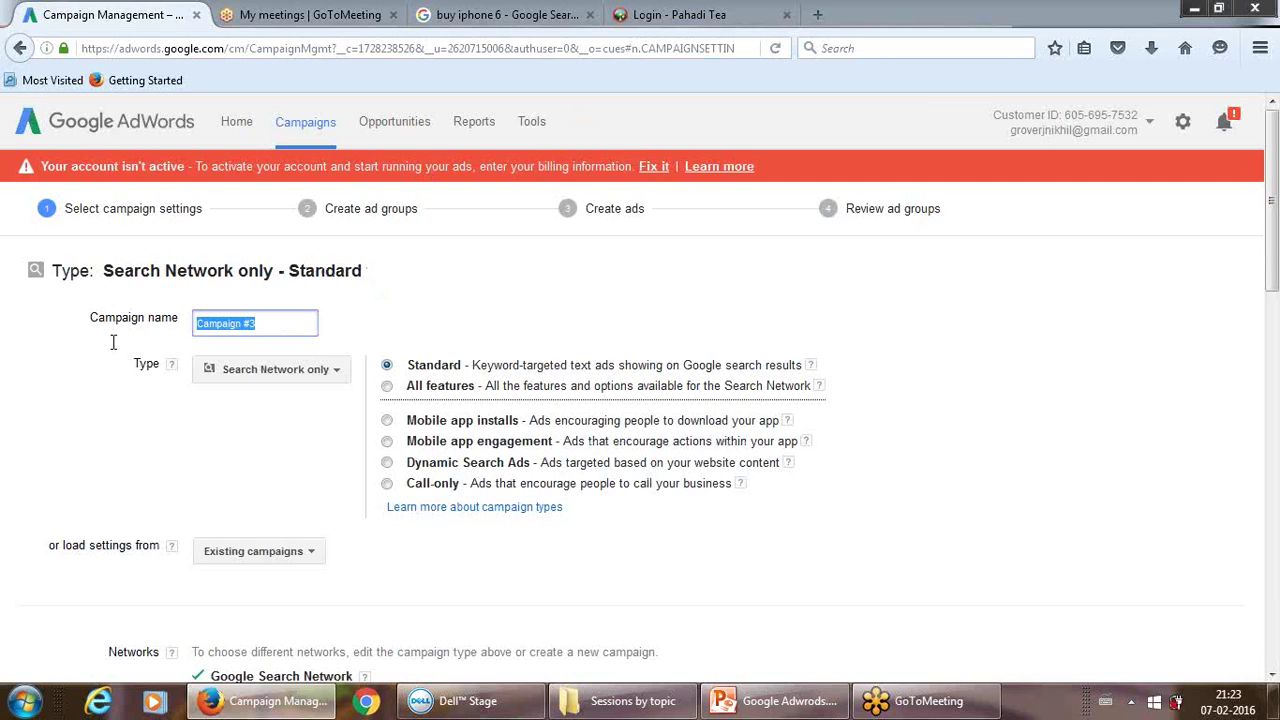
{"action": "type", "text": "4"}
{"action": "key", "text": "BackSpace"}
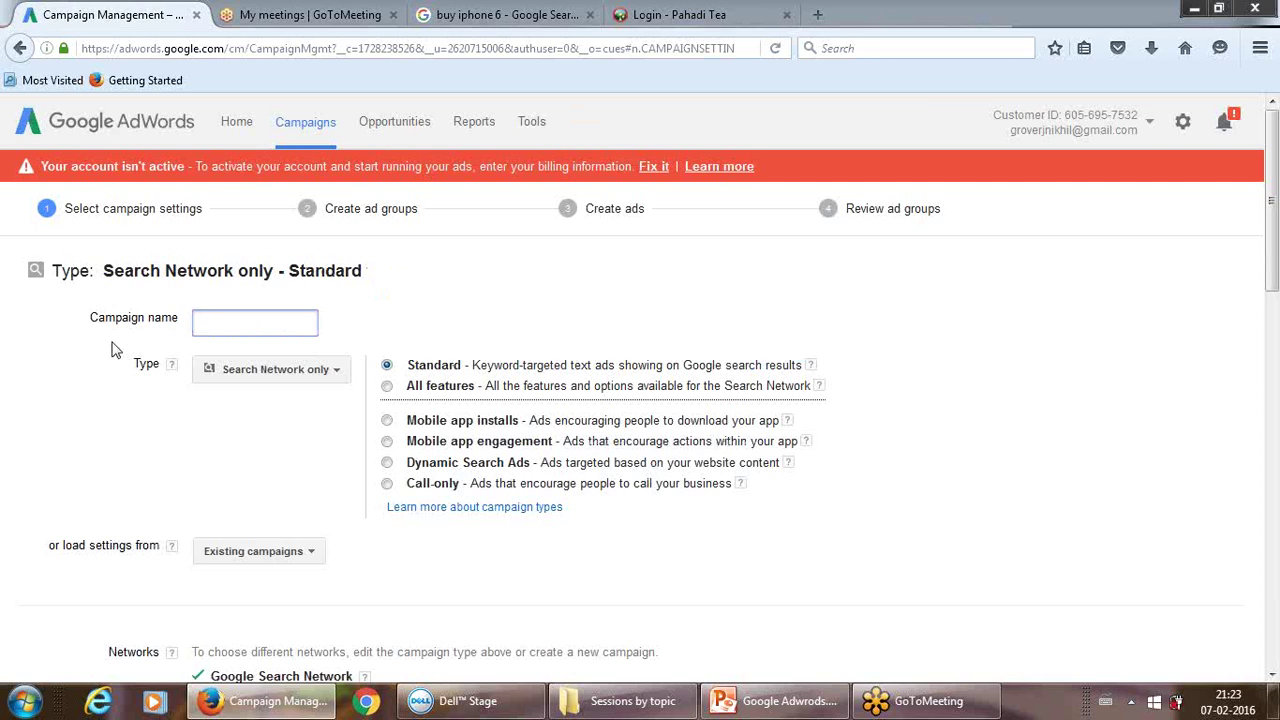
{"action": "type", "text": "Tea - Delhi"}
{"action": "left_click", "coordinate": [220, 437]}
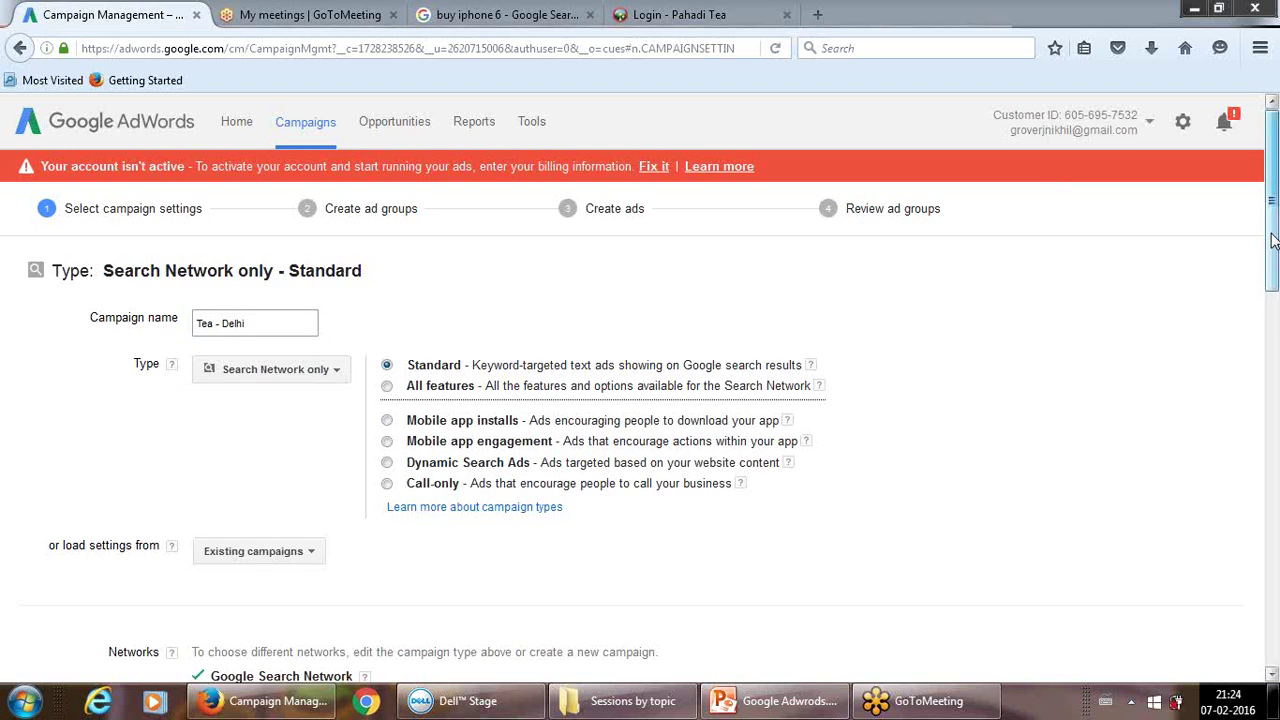
View the existing campaigns whose settings can be loaded, and leave the list without choosing one
{"action": "mouse_move", "coordinate": [1272, 222]}
{"action": "left_mouse_down"}
{"action": "mouse_move", "coordinate": [1272, 254]}
{"action": "mouse_move", "coordinate": [1272, 238]}
{"action": "left_mouse_up"}
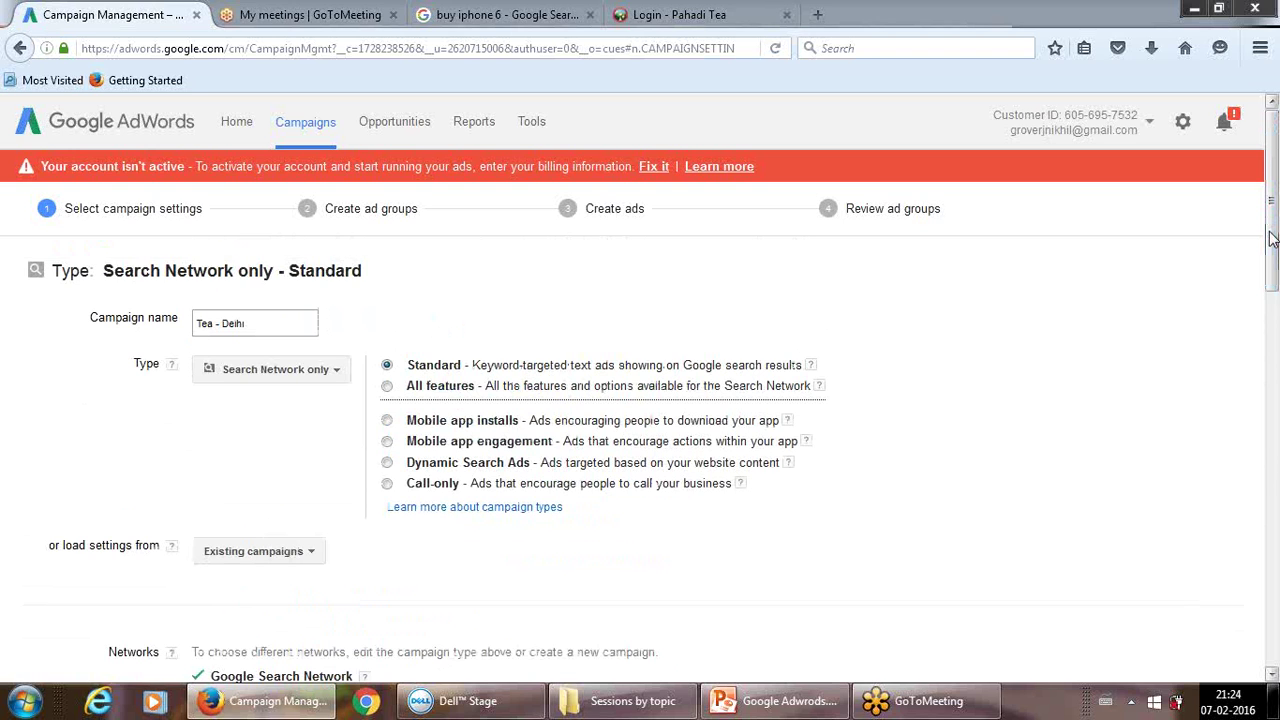
{"action": "left_click_drag", "start_coordinate": [1272, 257], "coordinate": [1270, 222]}
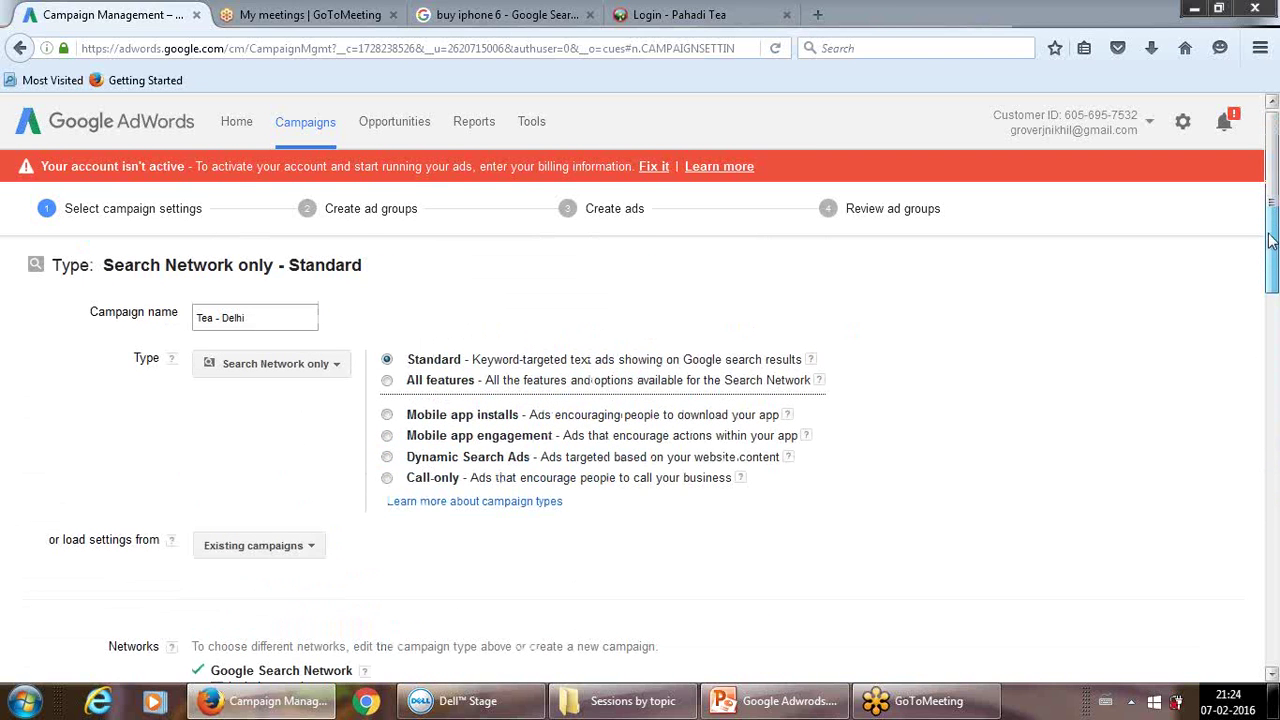
{"action": "left_click", "coordinate": [313, 545]}
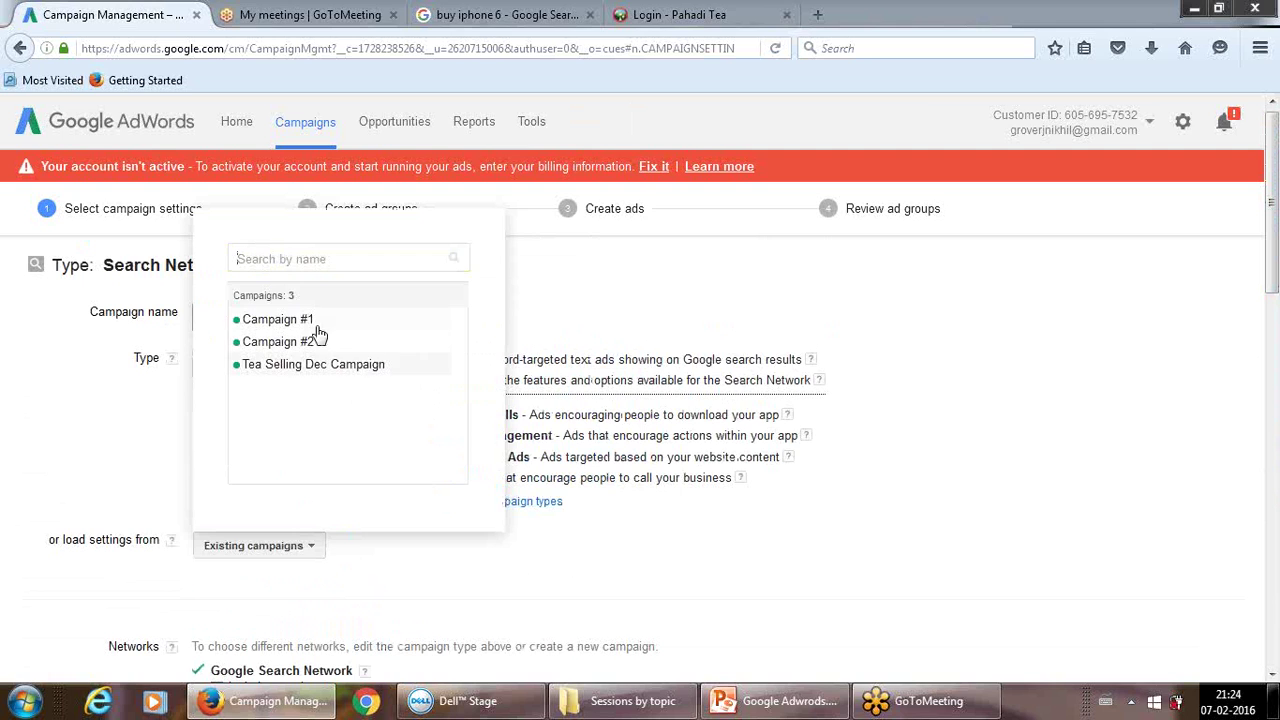
{"action": "left_click", "coordinate": [584, 547]}
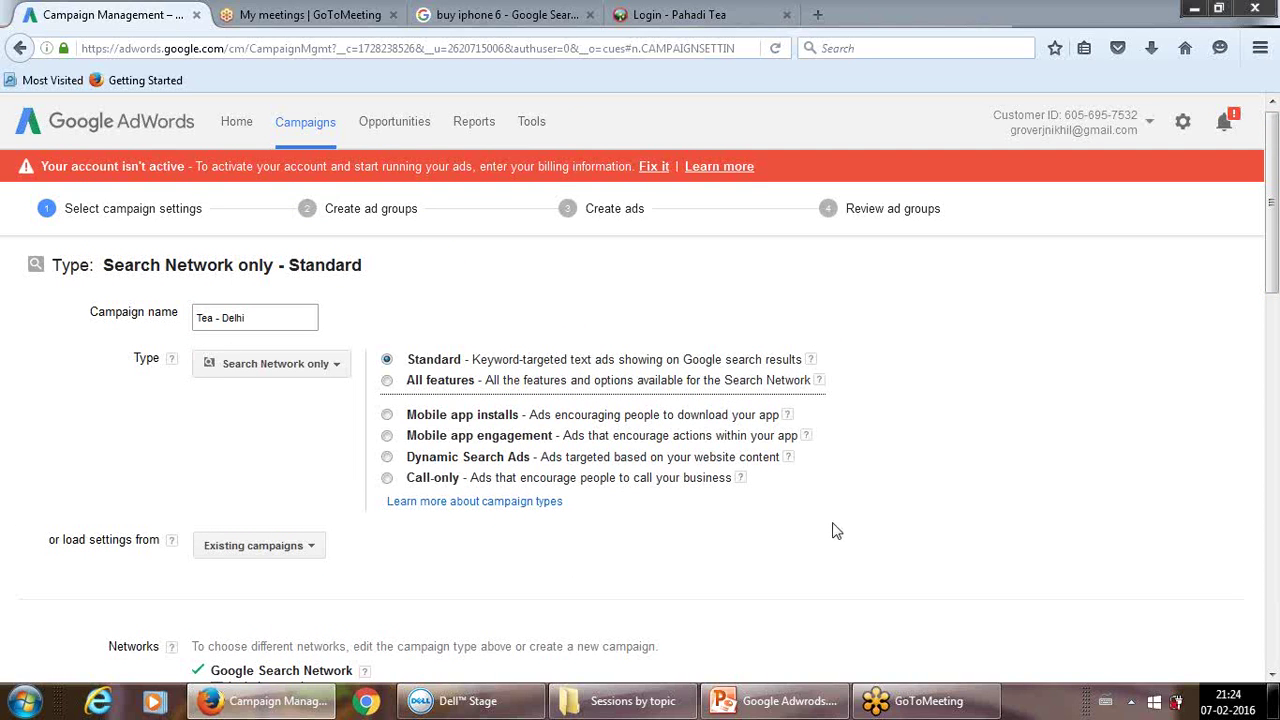
Read the help explanations for the campaign's Networks and Google Search Network settings, and look at the Devices setting
{"action": "left_click_drag", "start_coordinate": [1273, 260], "coordinate": [1273, 352]}
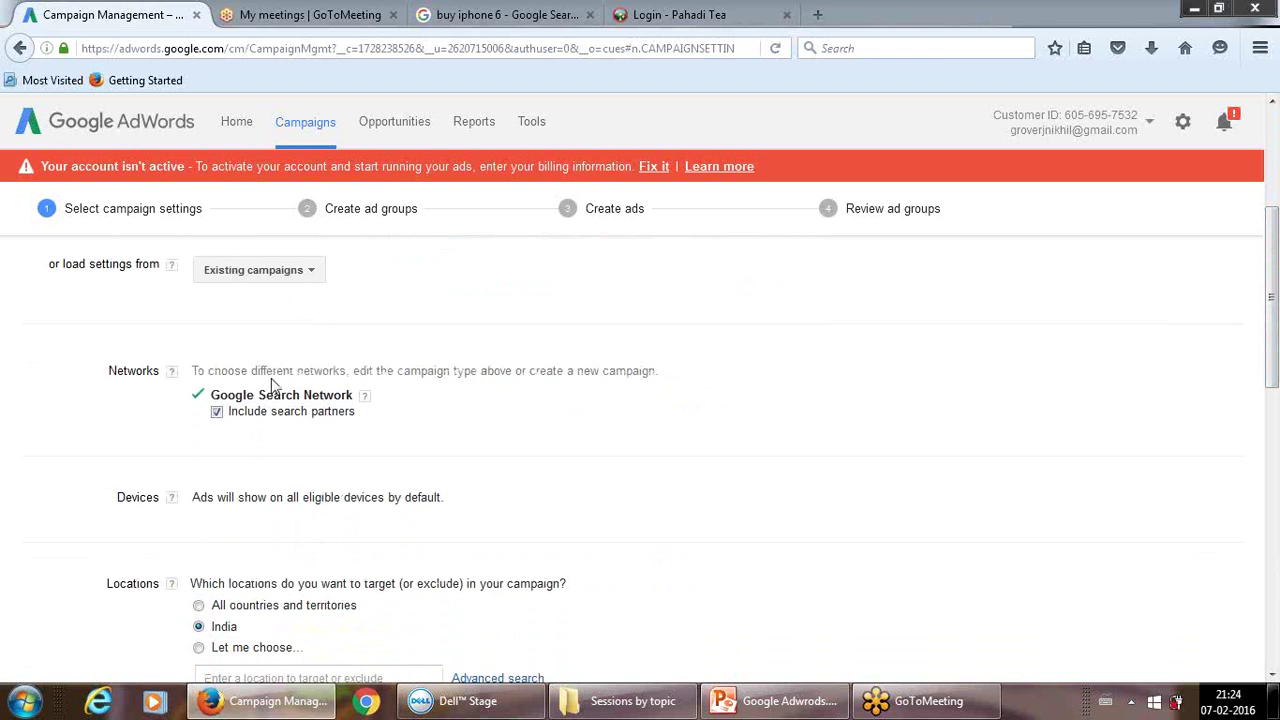
{"action": "left_click", "coordinate": [171, 371]}
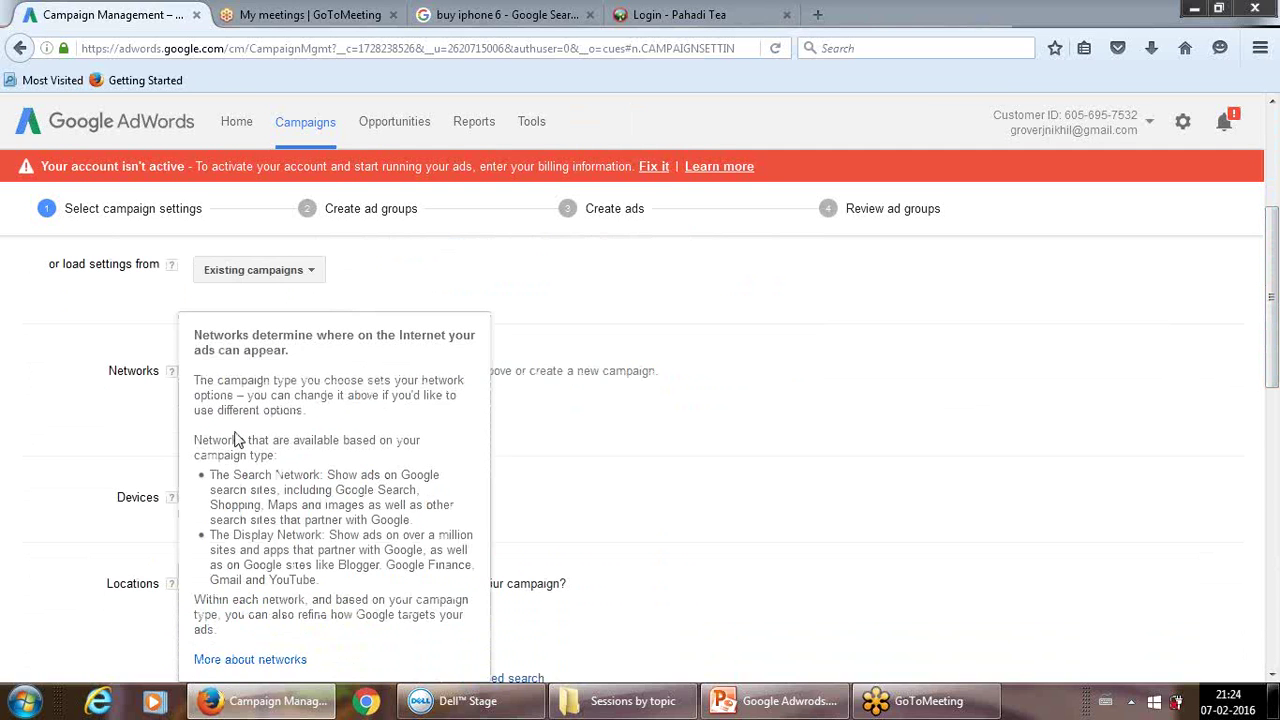
{"action": "left_click", "coordinate": [578, 405]}
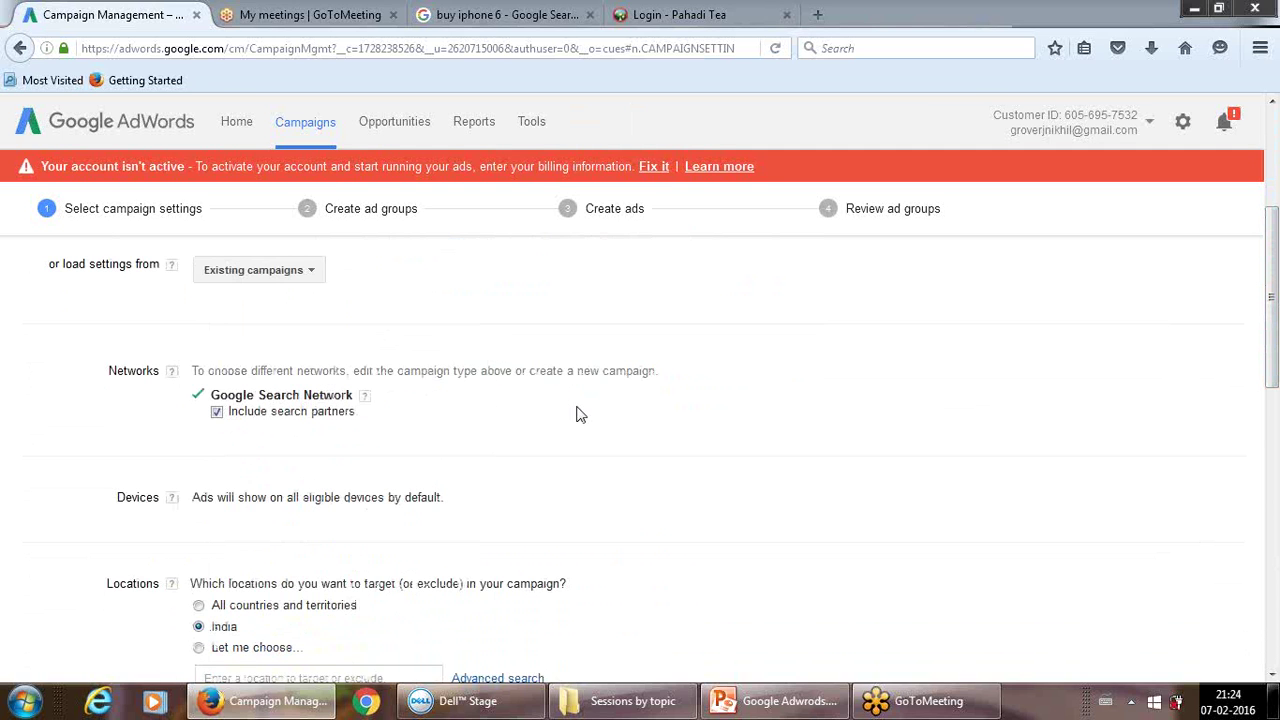
{"action": "left_click", "coordinate": [364, 398]}
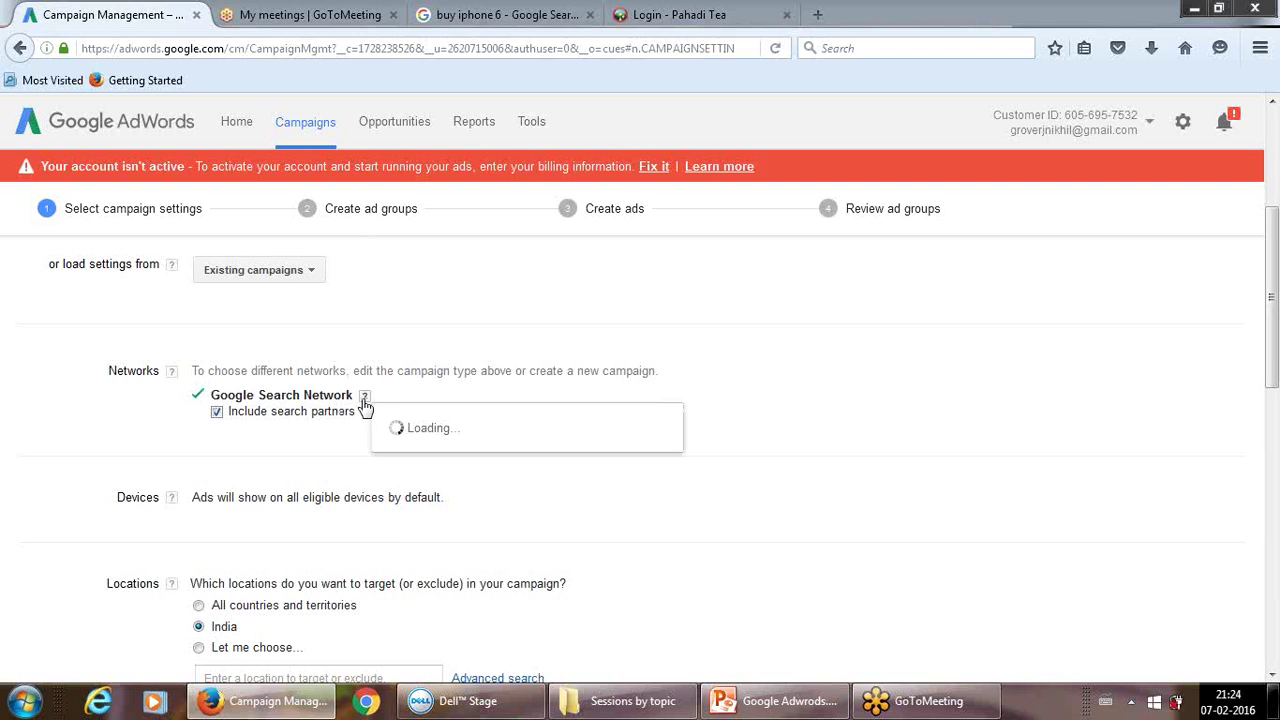
{"action": "left_click", "coordinate": [782, 431]}
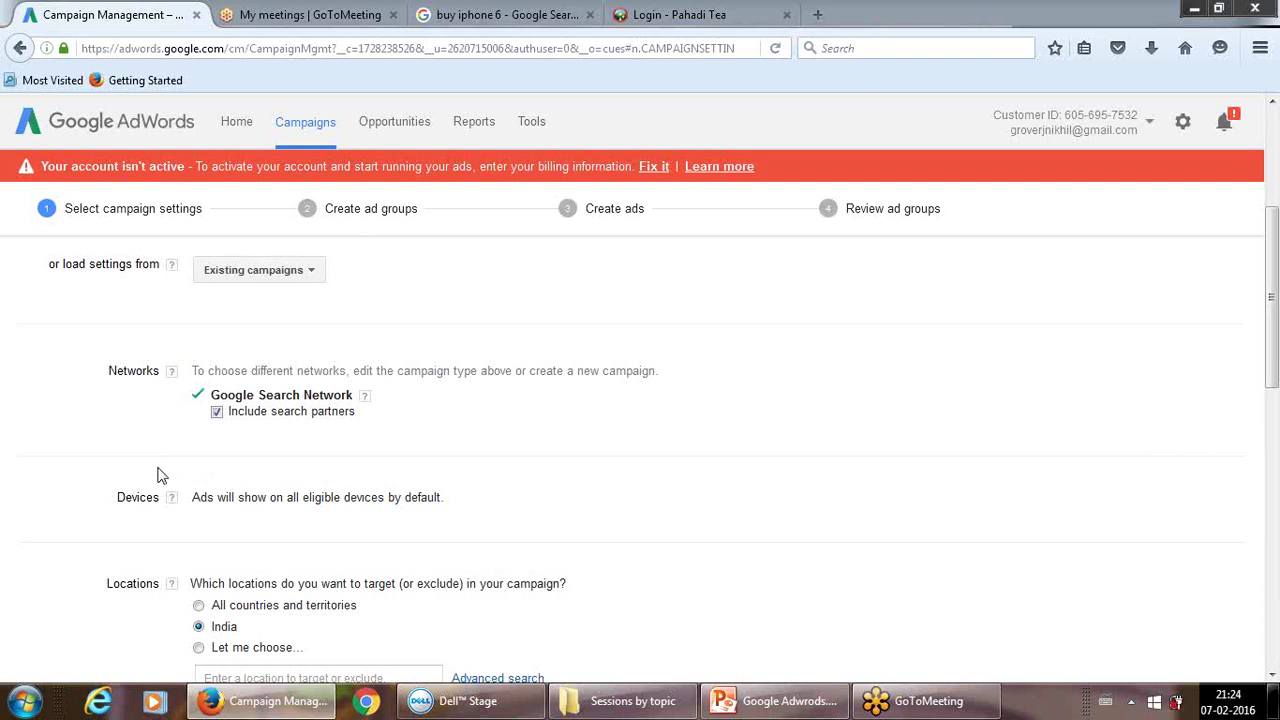
{"action": "mouse_move", "coordinate": [171, 498]}
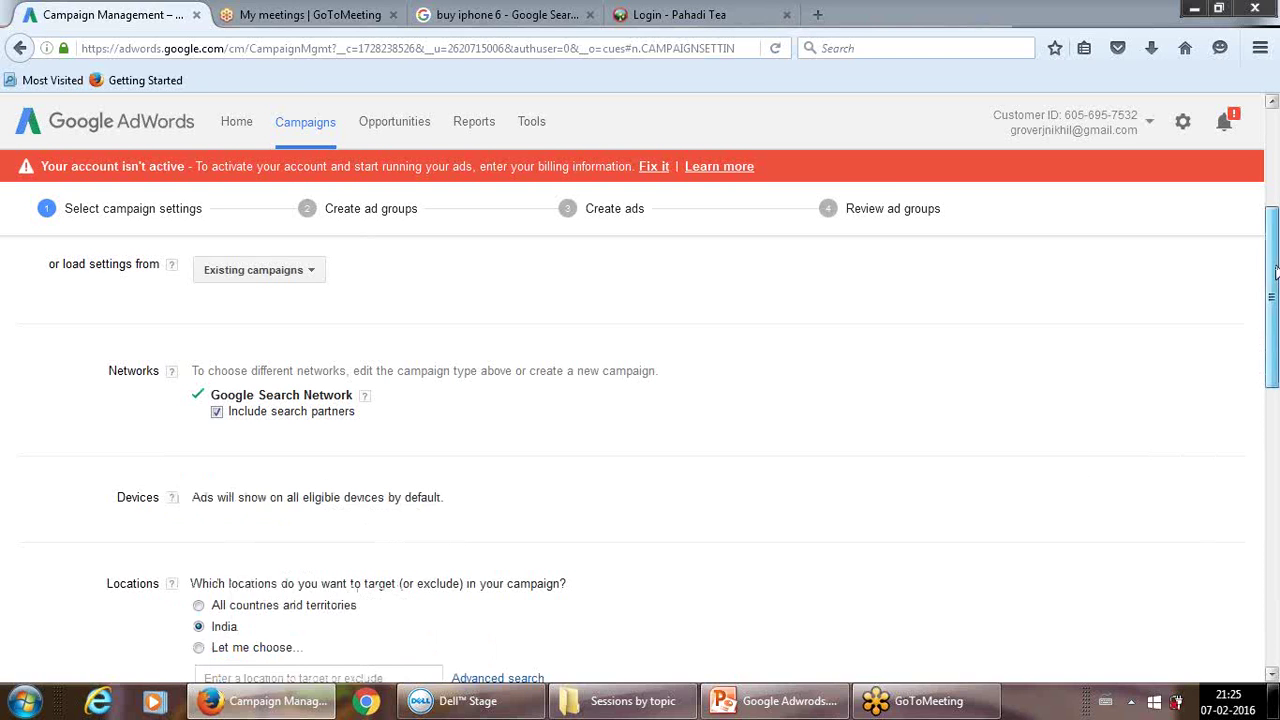
Switch the campaign's location targeting to a custom choice and add the city of New Delhi, India
{"action": "left_click_drag", "start_coordinate": [1275, 272], "coordinate": [1275, 346]}
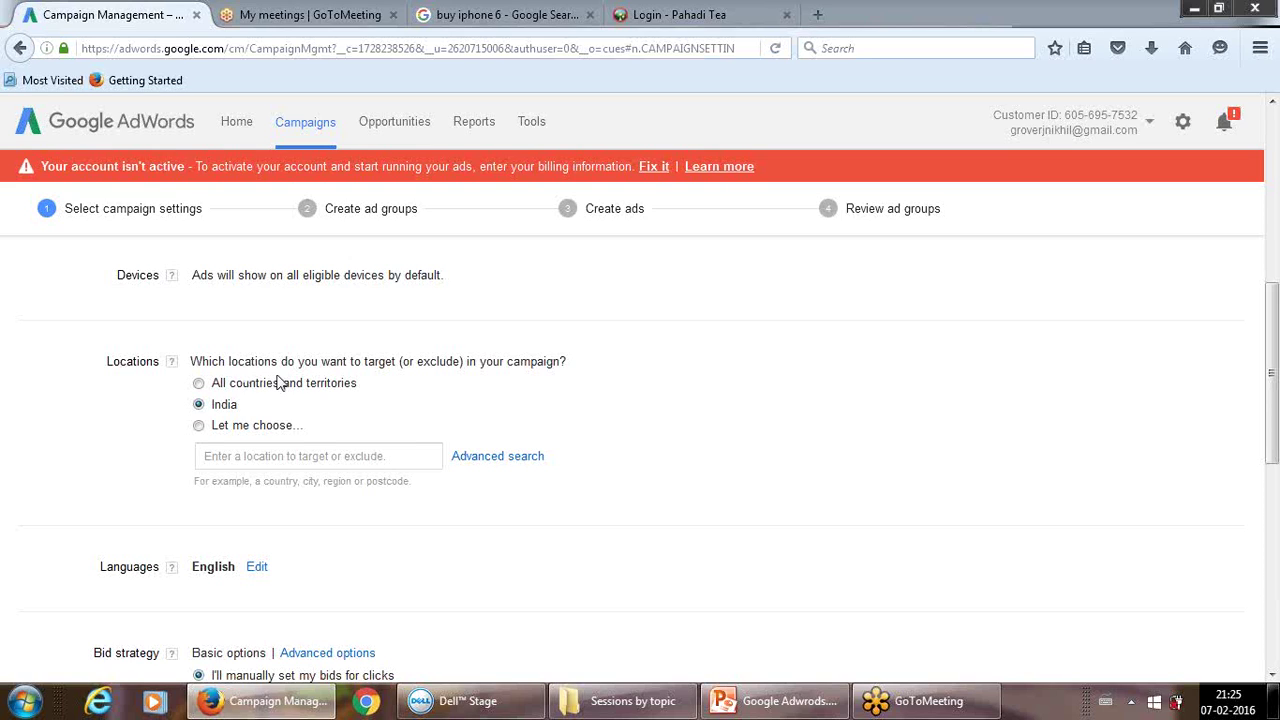
{"action": "left_click", "coordinate": [219, 430]}
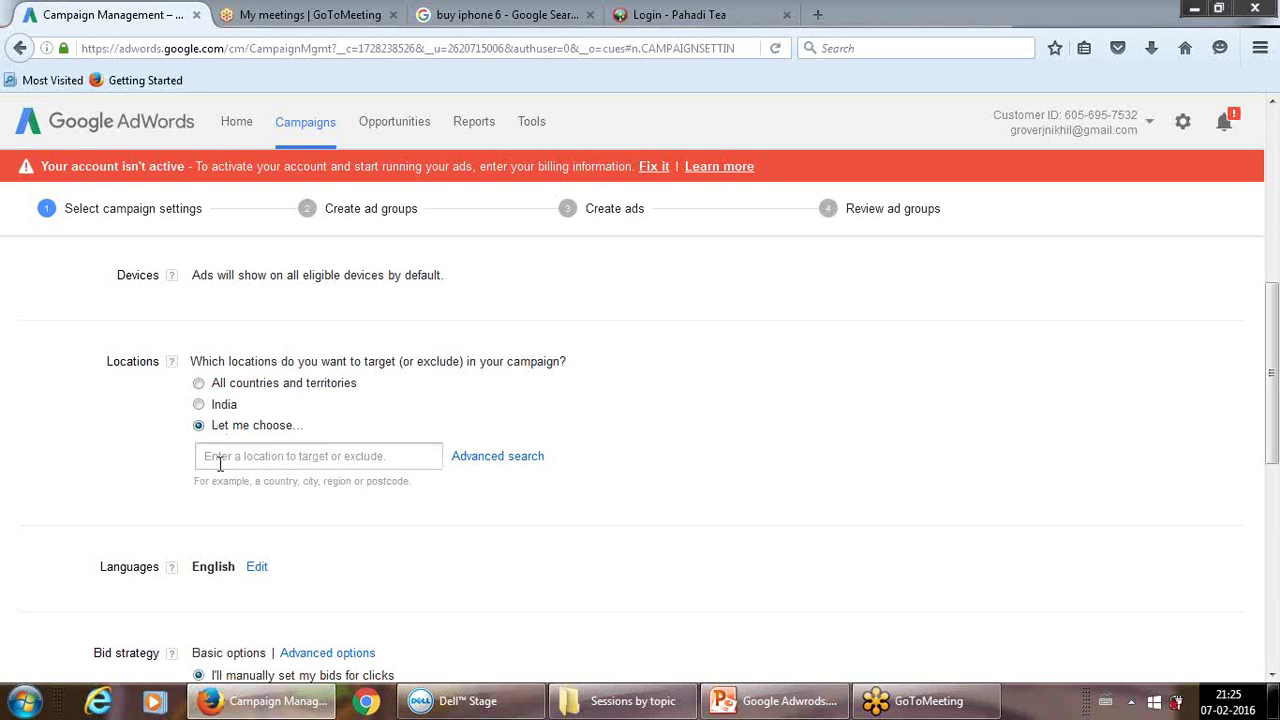
{"action": "left_click", "coordinate": [220, 459]}
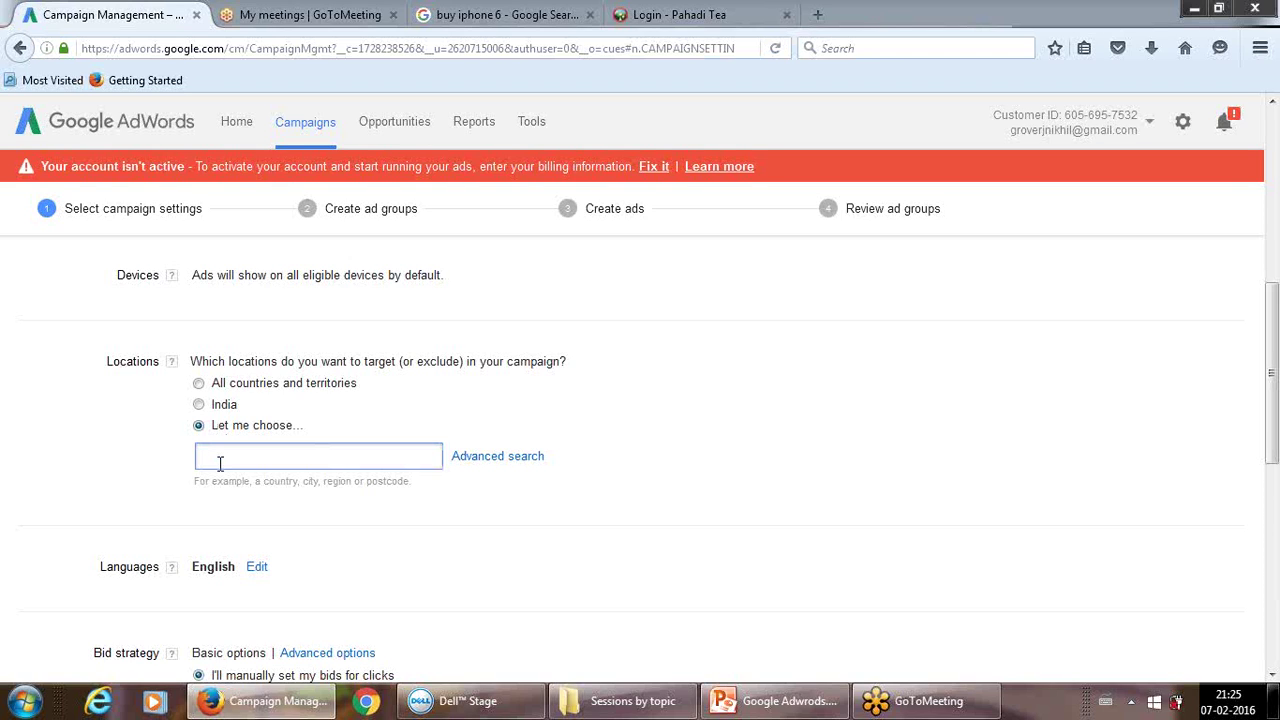
{"action": "type", "text": "Delhi"}
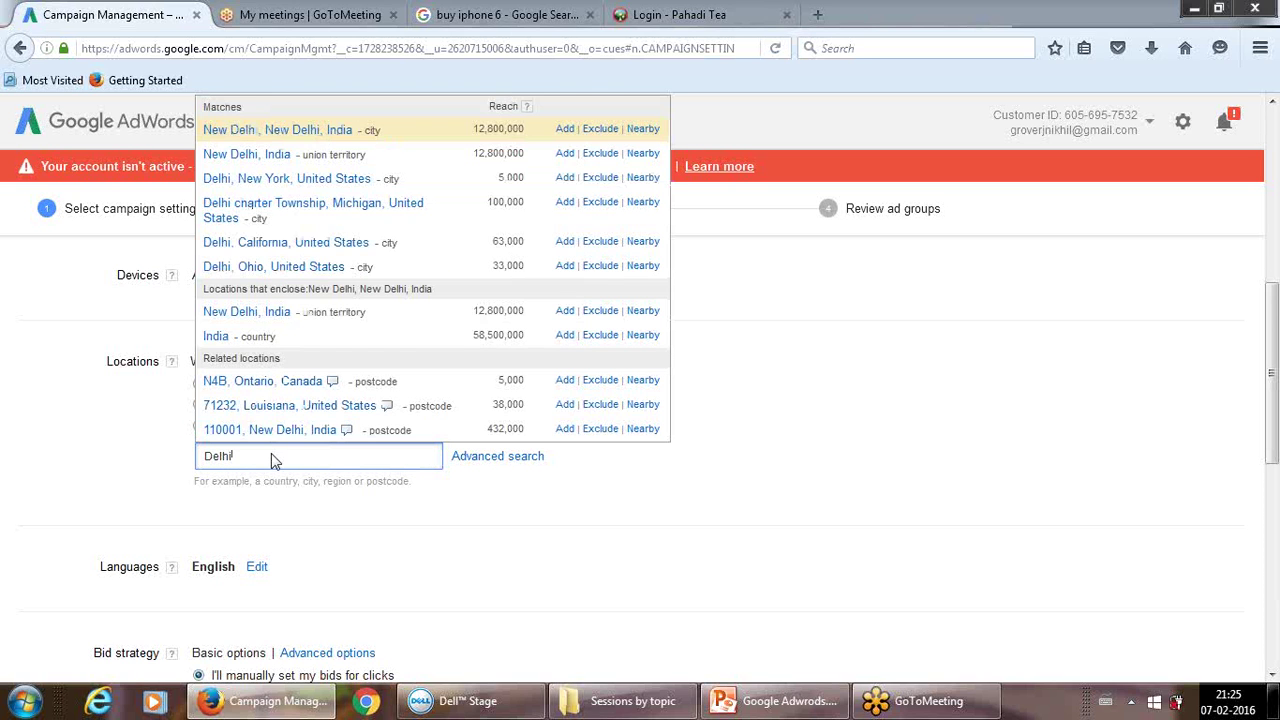
{"action": "key", "text": "Return"}
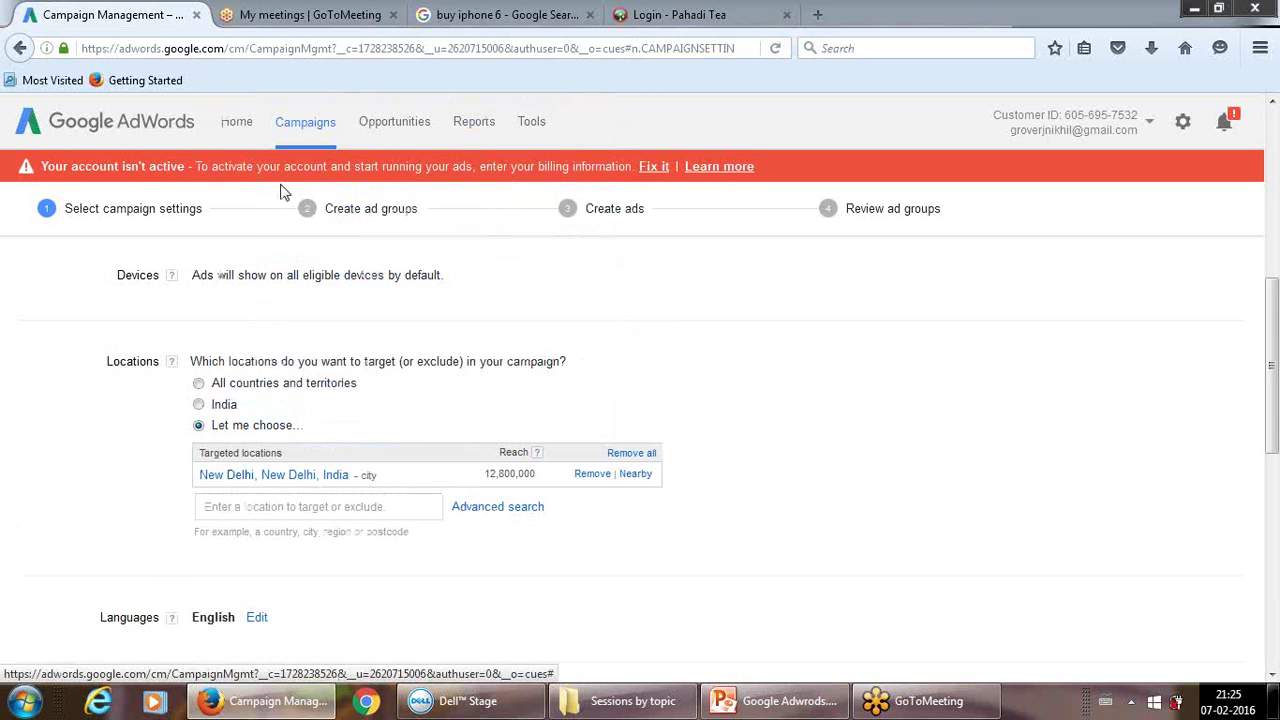
Add the state of Punjab, India and the cities of Bengaluru, Karnataka and Hyderabad, Telangana to the targeted locations
{"action": "left_click", "coordinate": [249, 506]}
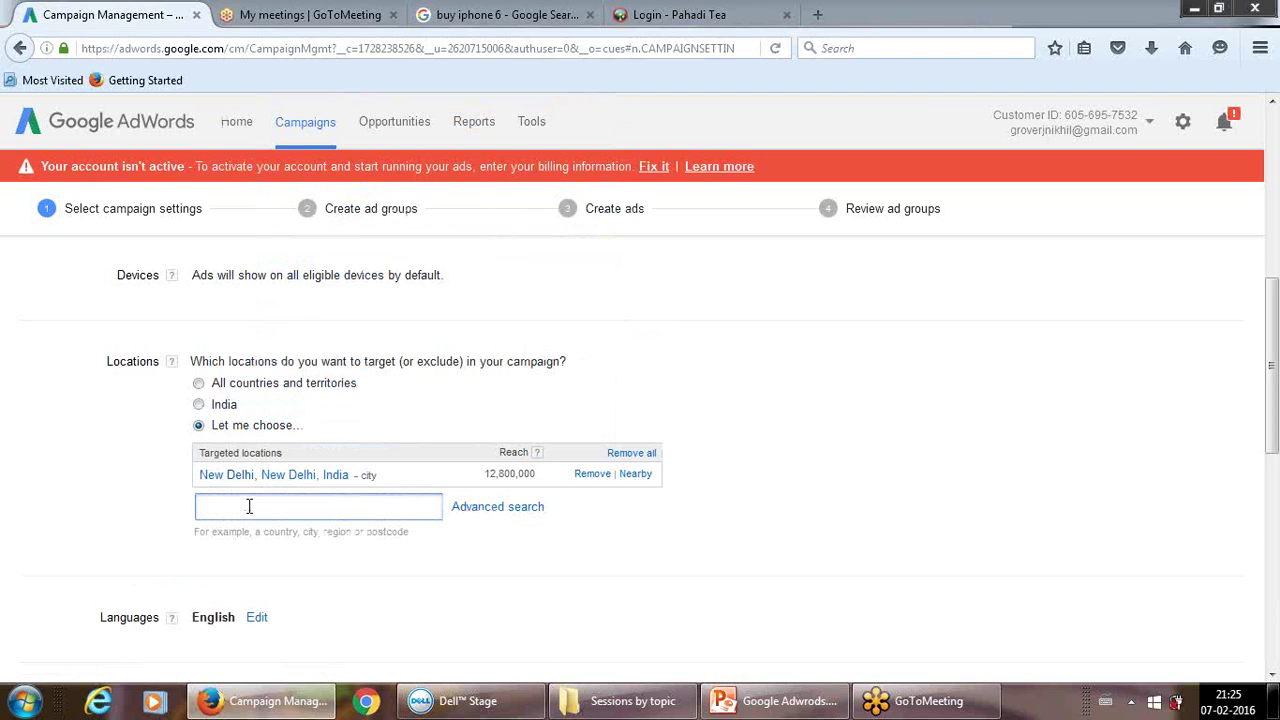
{"action": "type", "text": "Punjab"}
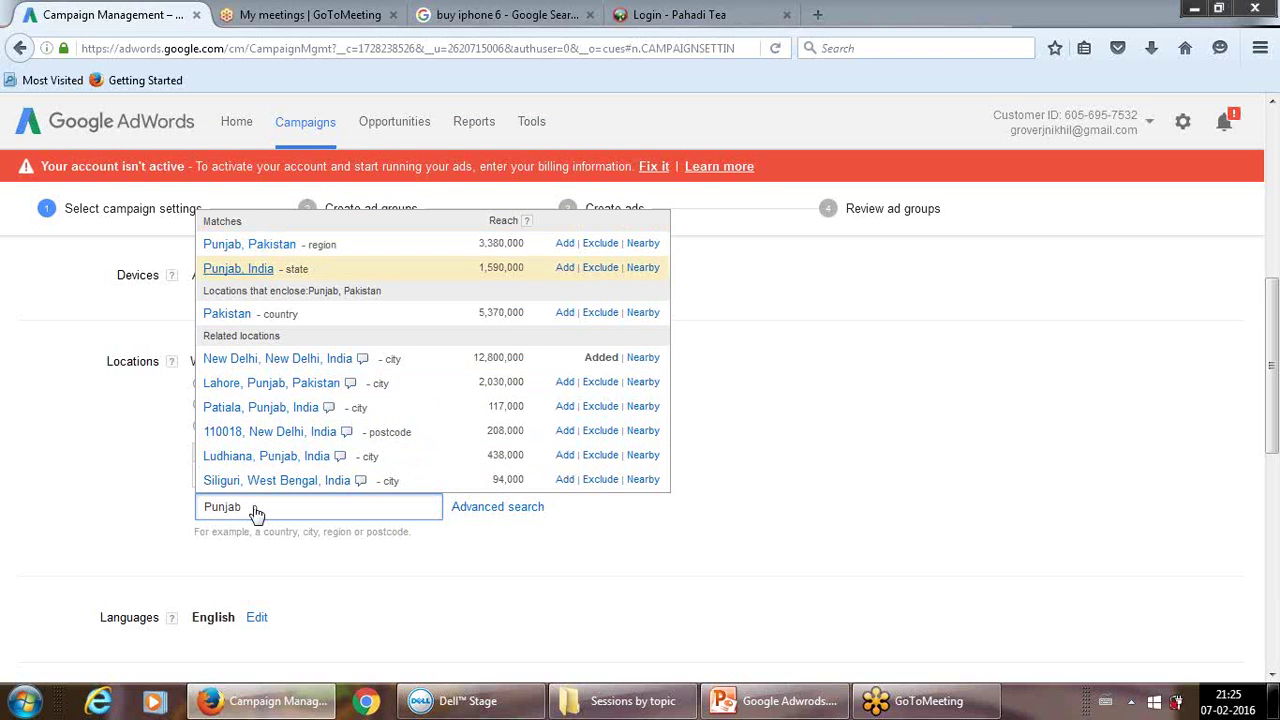
{"action": "left_click", "coordinate": [268, 277]}
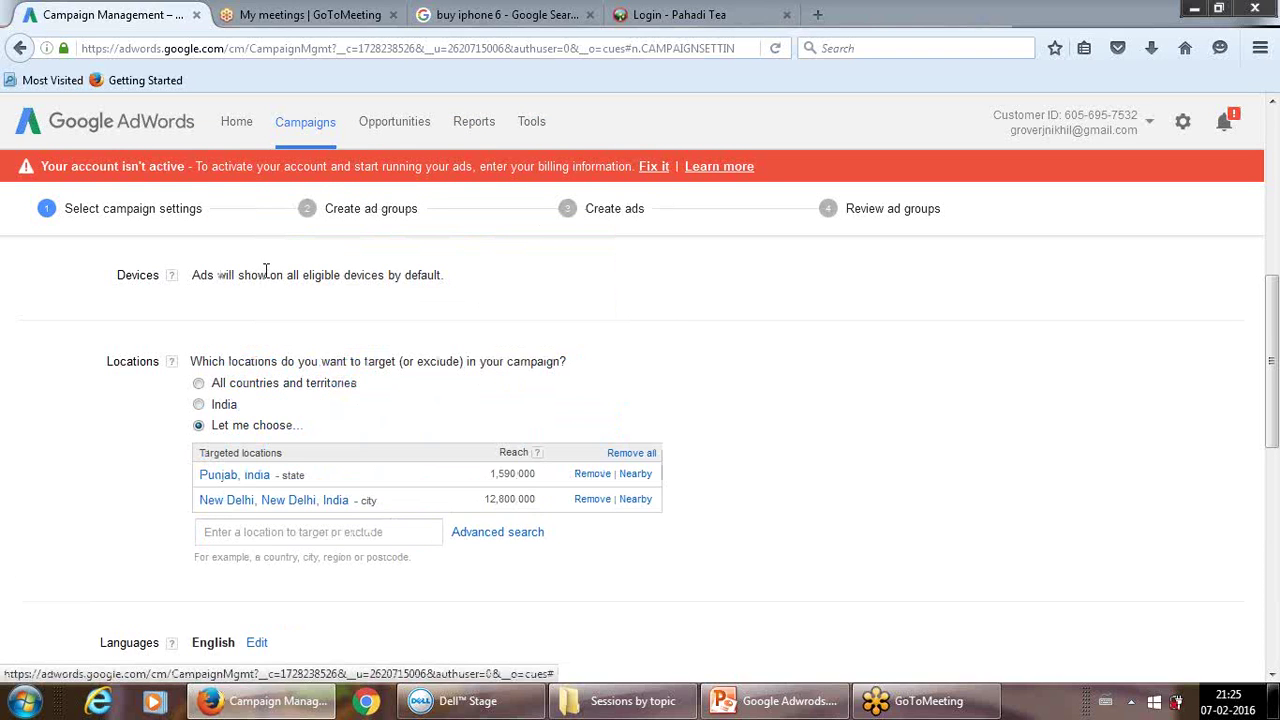
{"action": "left_click", "coordinate": [270, 530]}
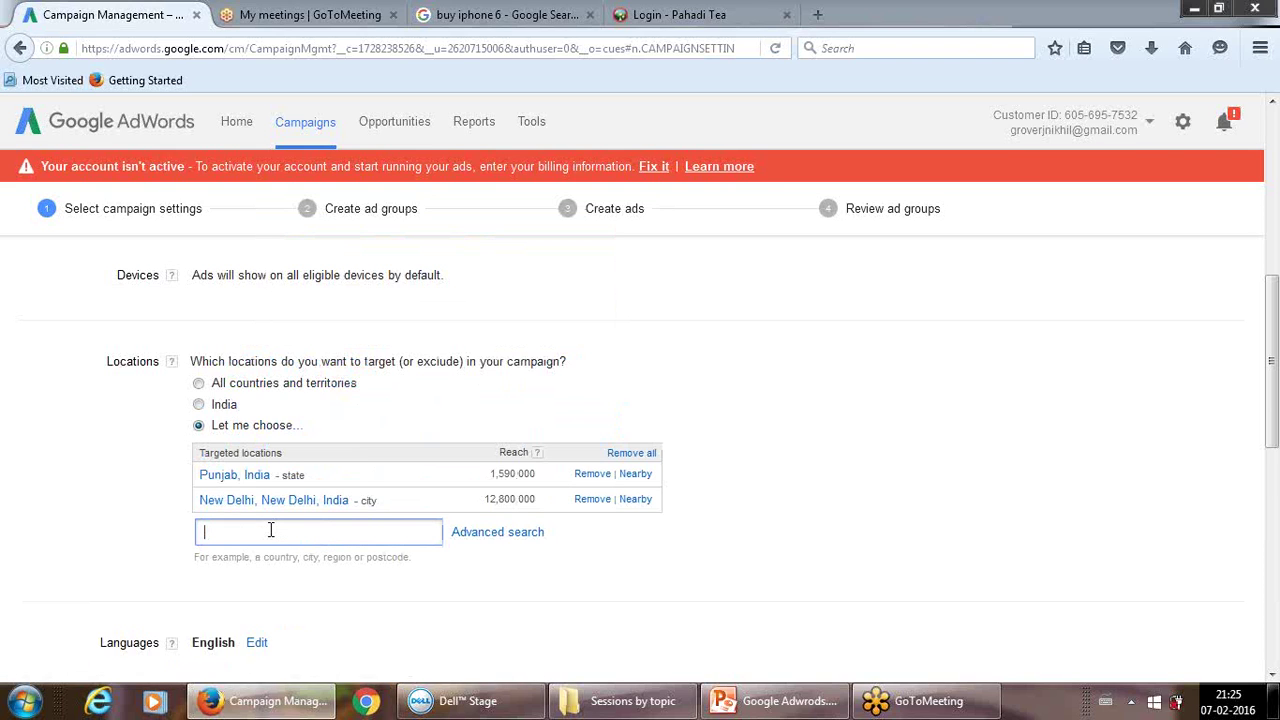
{"action": "type", "text": "Bangalore"}
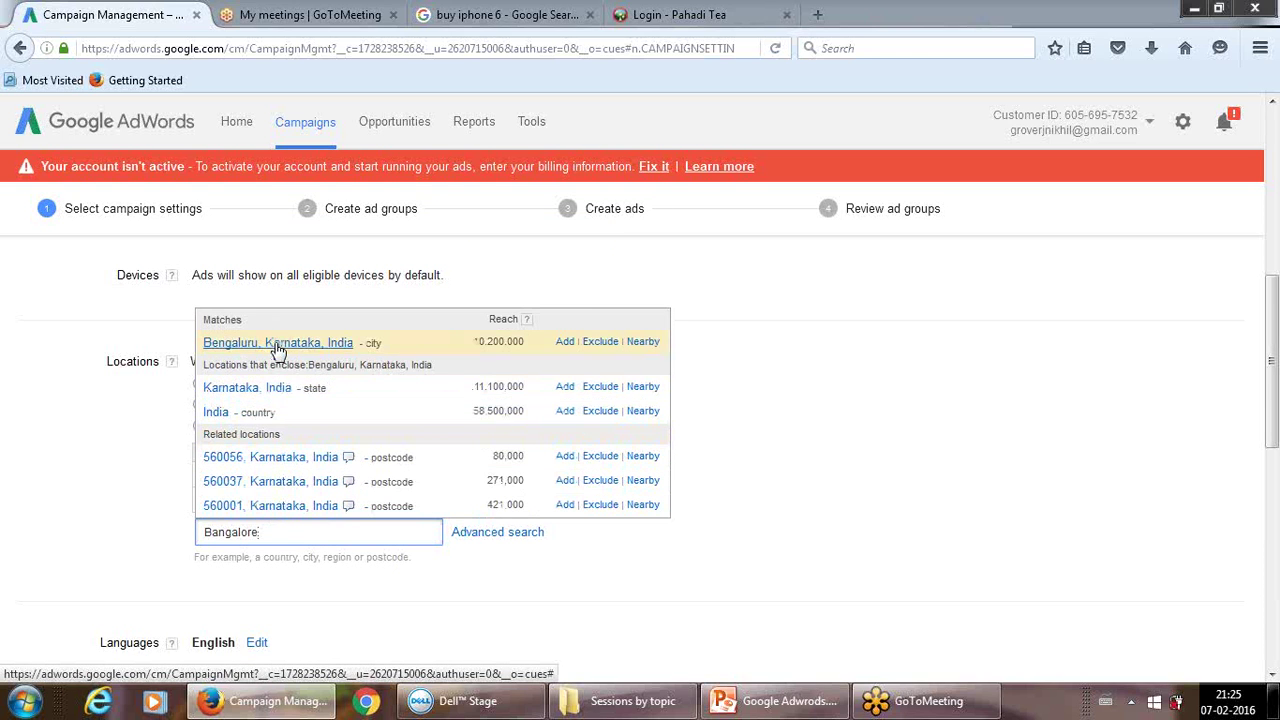
{"action": "left_click", "coordinate": [276, 342]}
{"action": "left_click", "coordinate": [276, 558]}
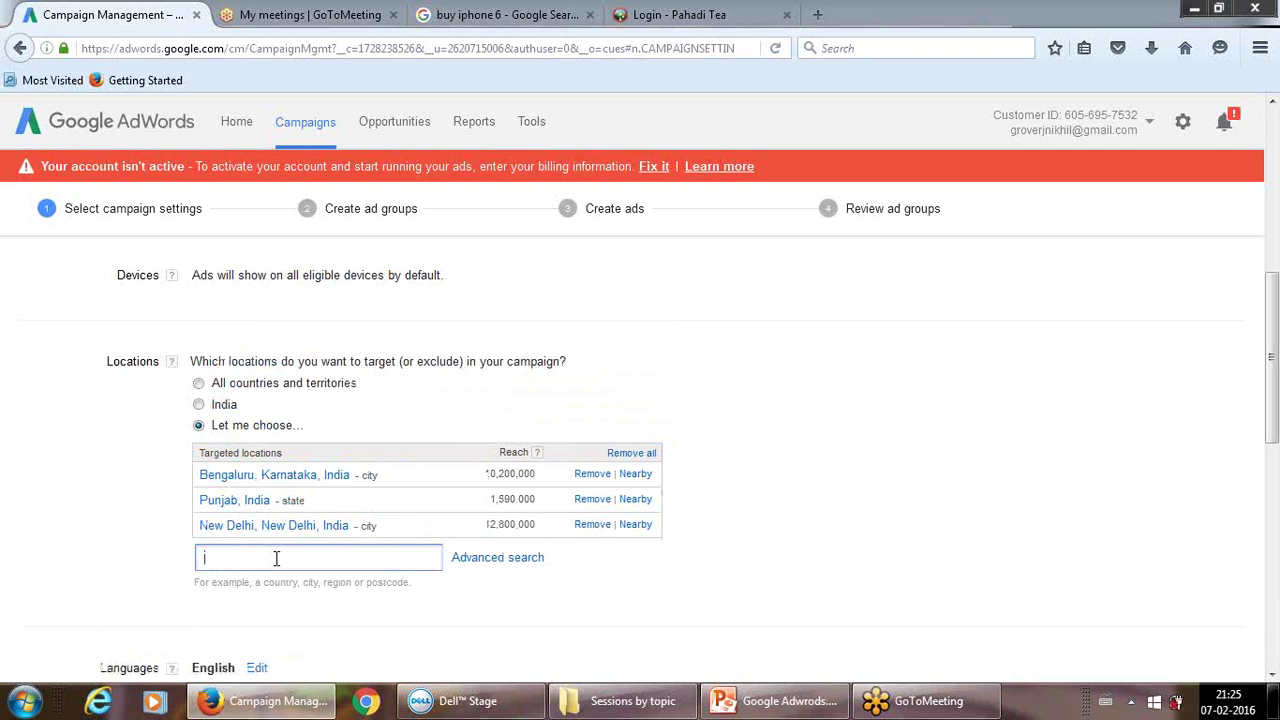
{"action": "type", "text": "Hyd"}
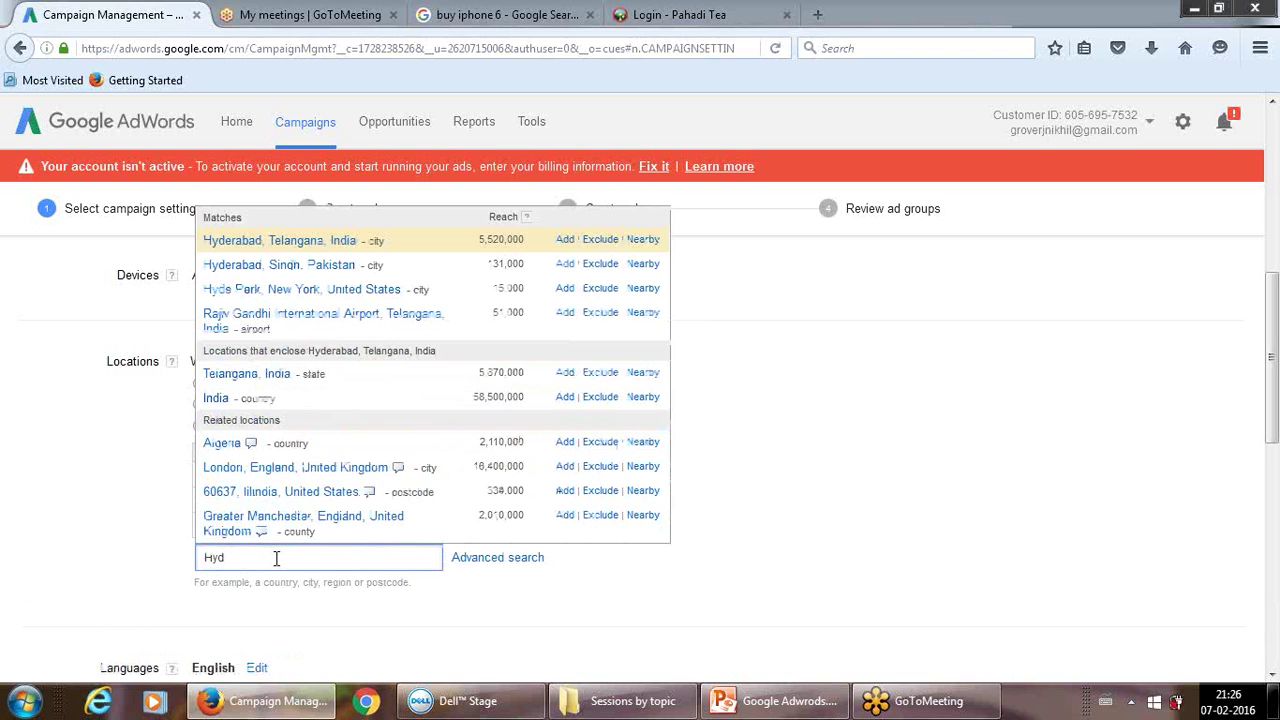
{"action": "left_click", "coordinate": [310, 242]}
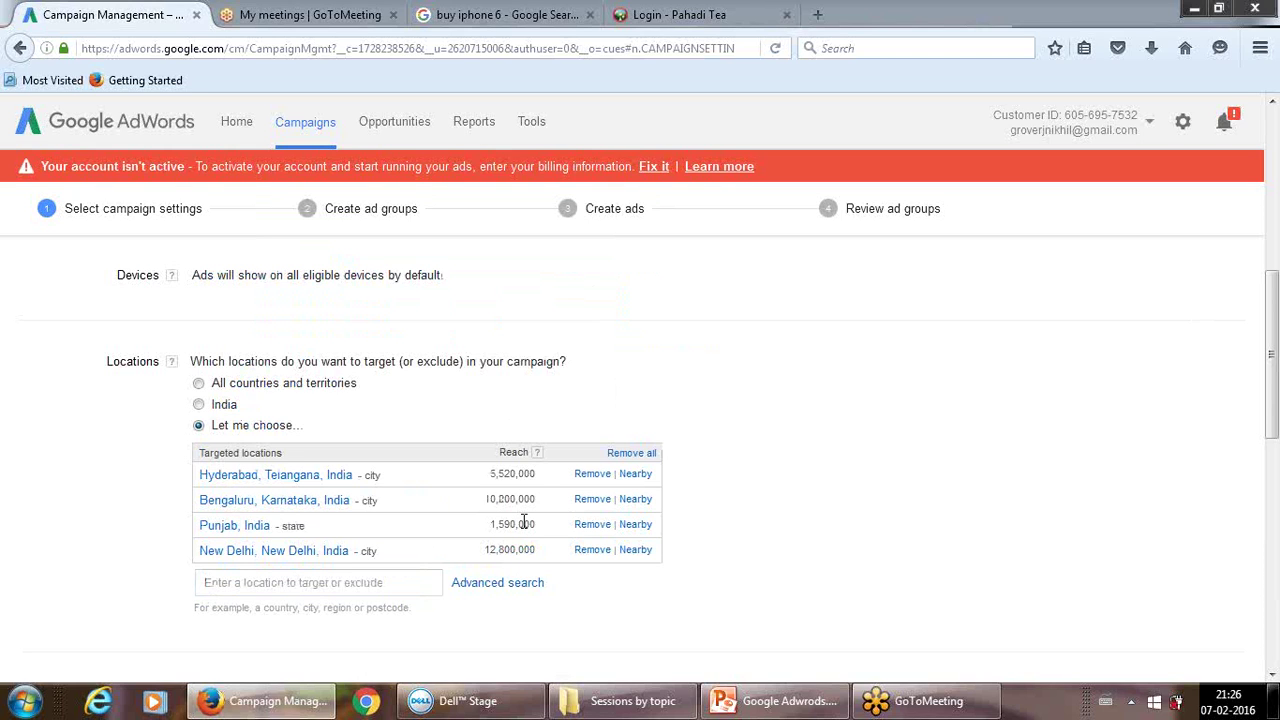
Open the advanced location search and add the city of Gurgaon, Haryana, India to the targeted locations
{"action": "left_click", "coordinate": [493, 585]}
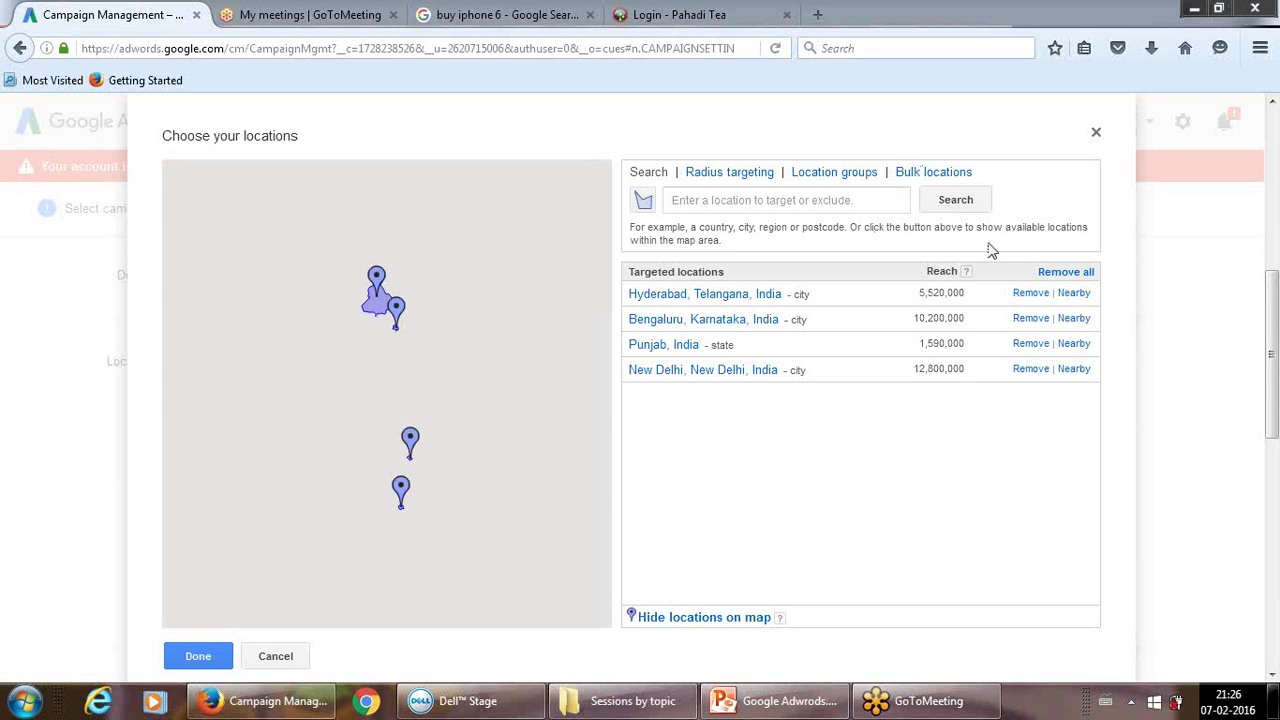
{"action": "left_click", "coordinate": [784, 201]}
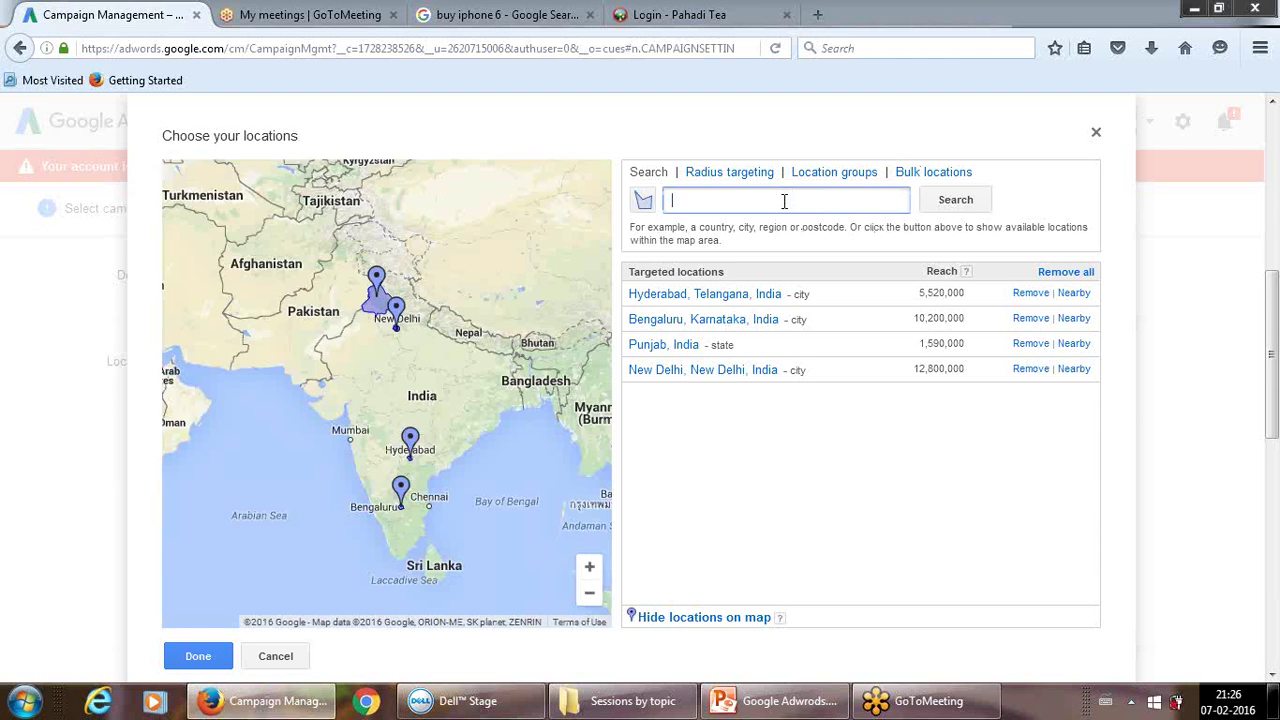
{"action": "type", "text": "Gur"}
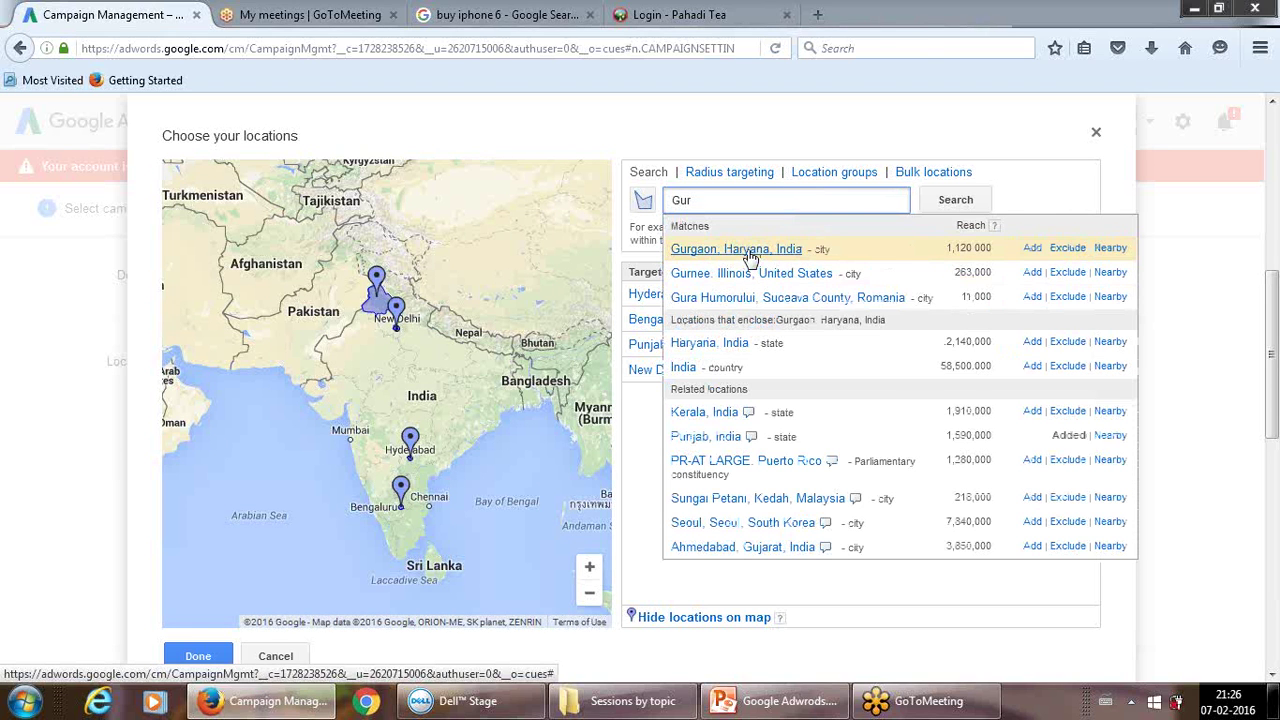
{"action": "left_click", "coordinate": [748, 252]}
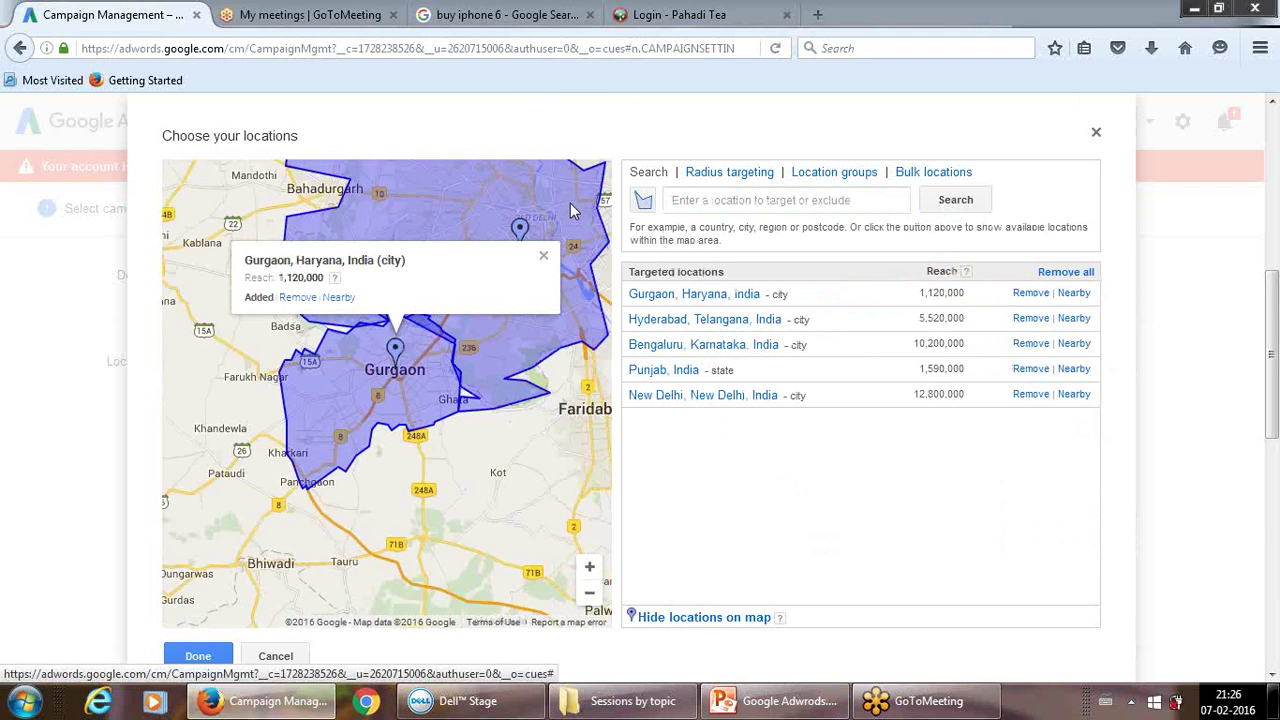
Switch the location search to radius targeting and set the radius to 8 km
{"action": "left_click", "coordinate": [707, 177]}
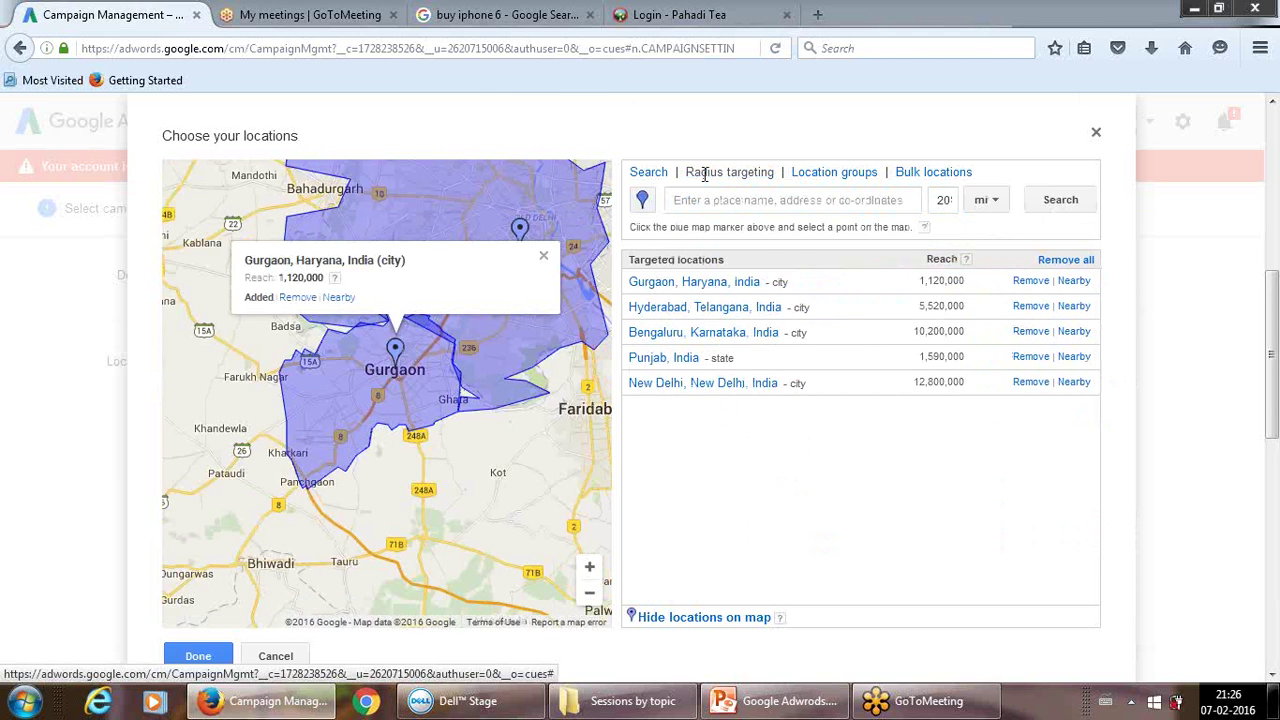
{"action": "double_click", "coordinate": [950, 200]}
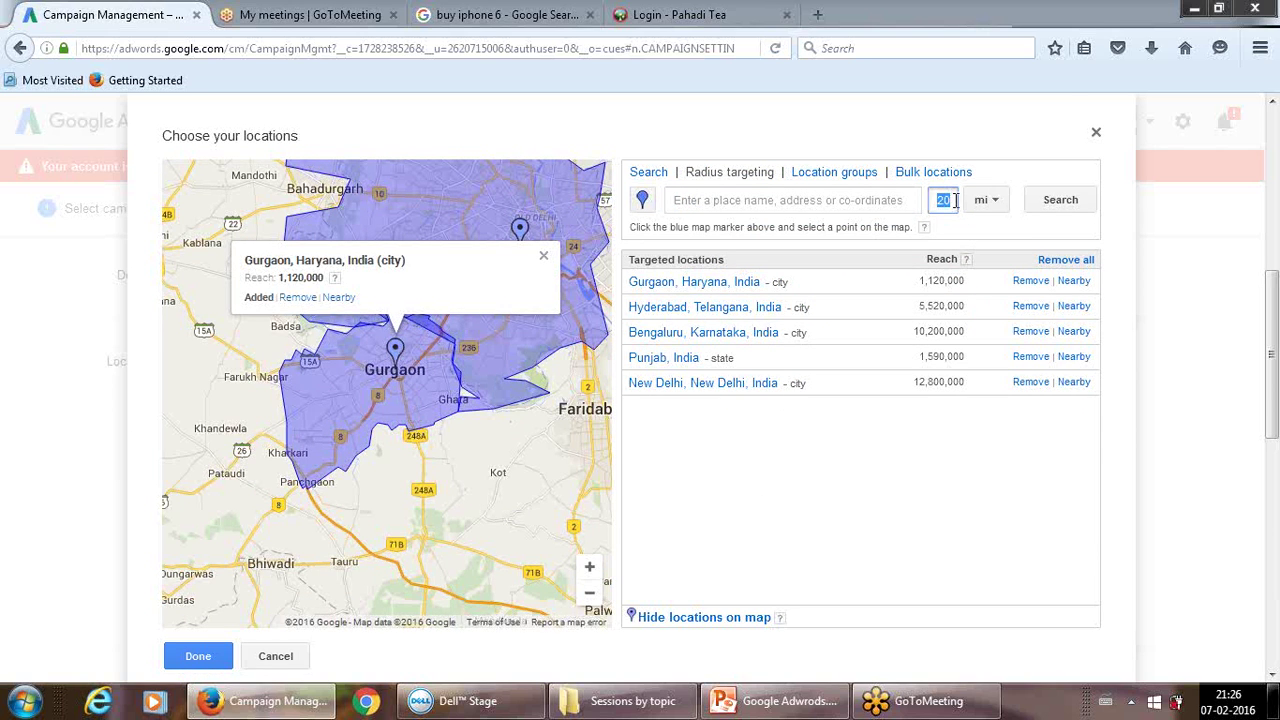
{"action": "type", "text": "8"}
{"action": "left_click", "coordinate": [983, 200]}
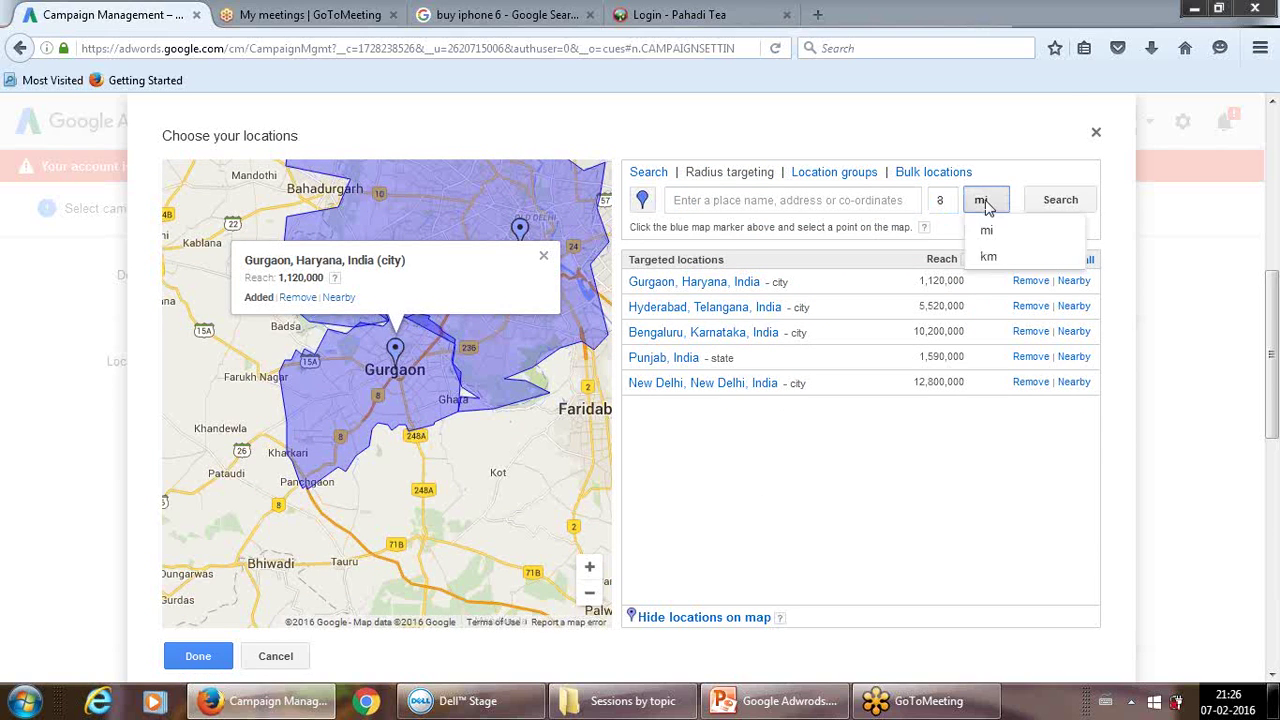
{"action": "left_click", "coordinate": [989, 262]}
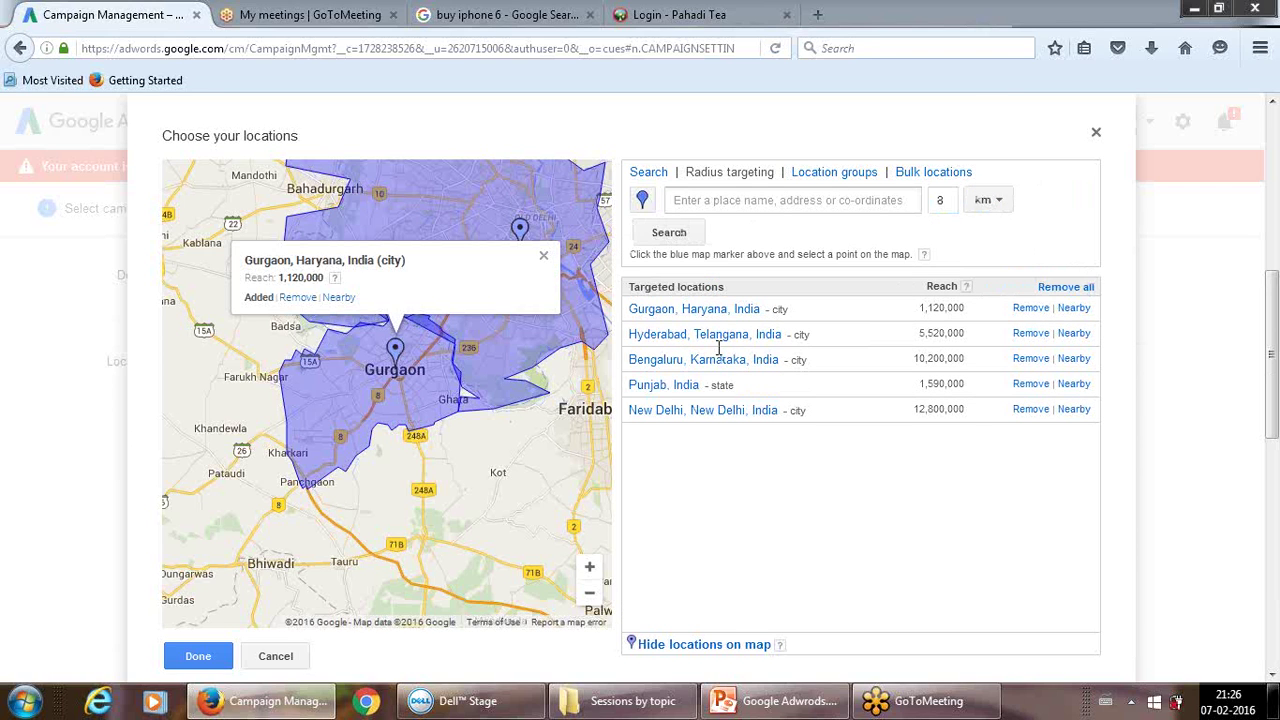
Enter "gurgaon" as the place for the radius target and close the Gurgaon details on the map
{"action": "type", "text": "urgaon"}
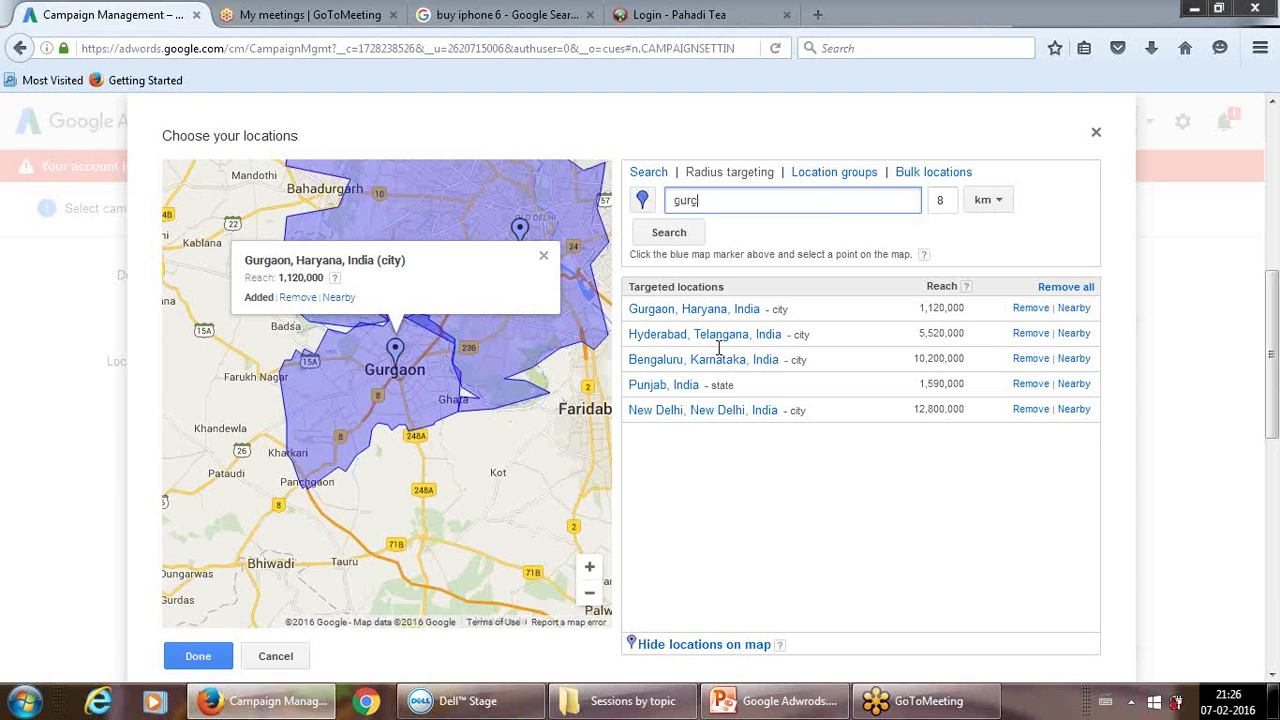
{"action": "left_click", "coordinate": [731, 230]}
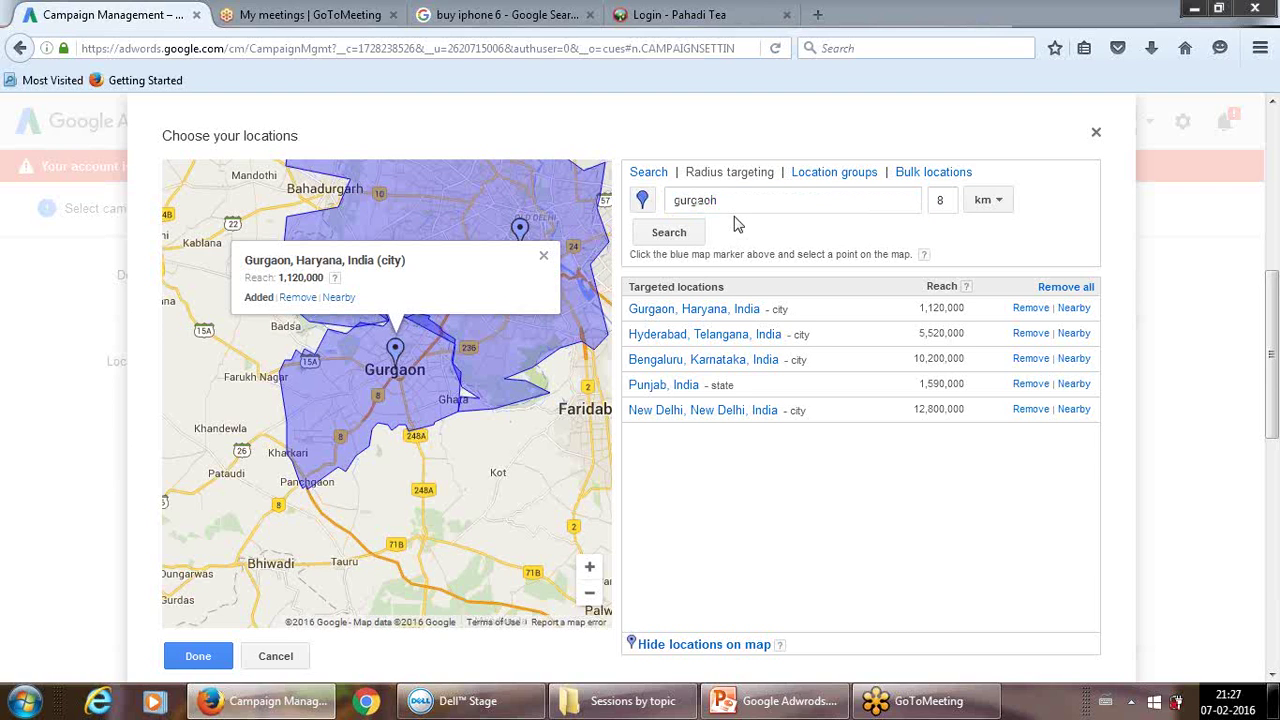
{"action": "left_click", "coordinate": [735, 214]}
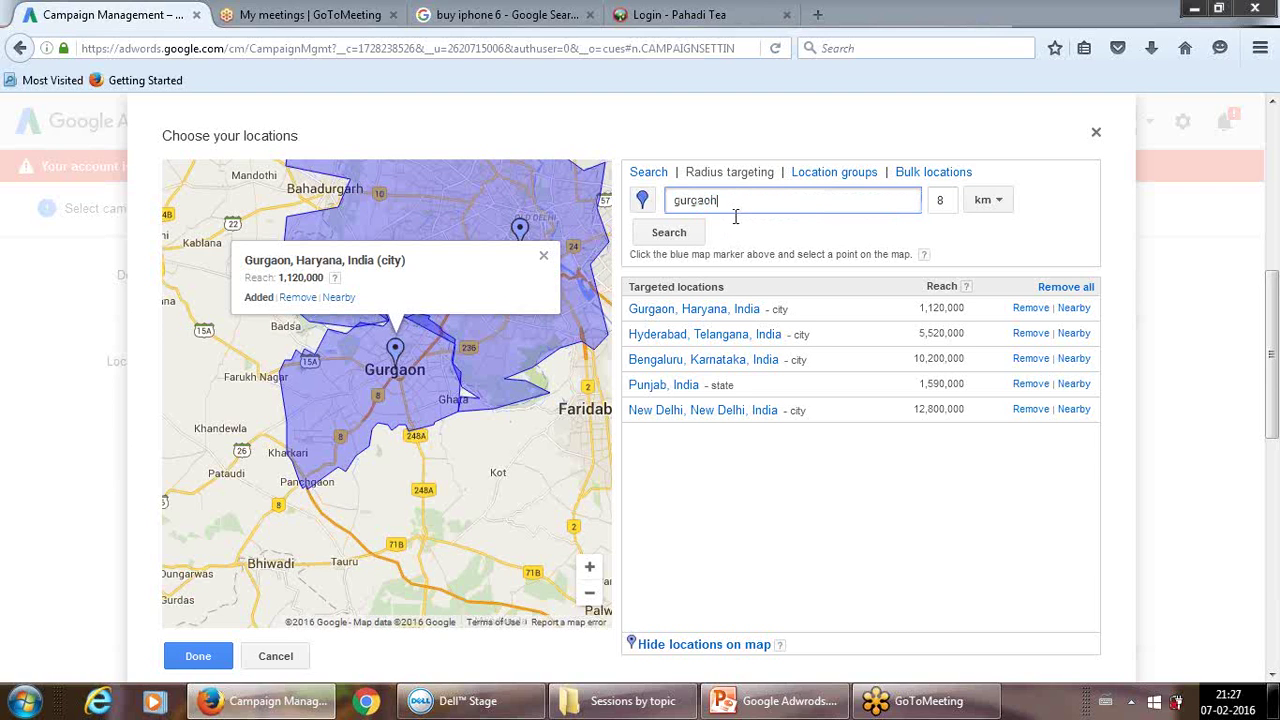
{"action": "double_click", "coordinate": [735, 216]}
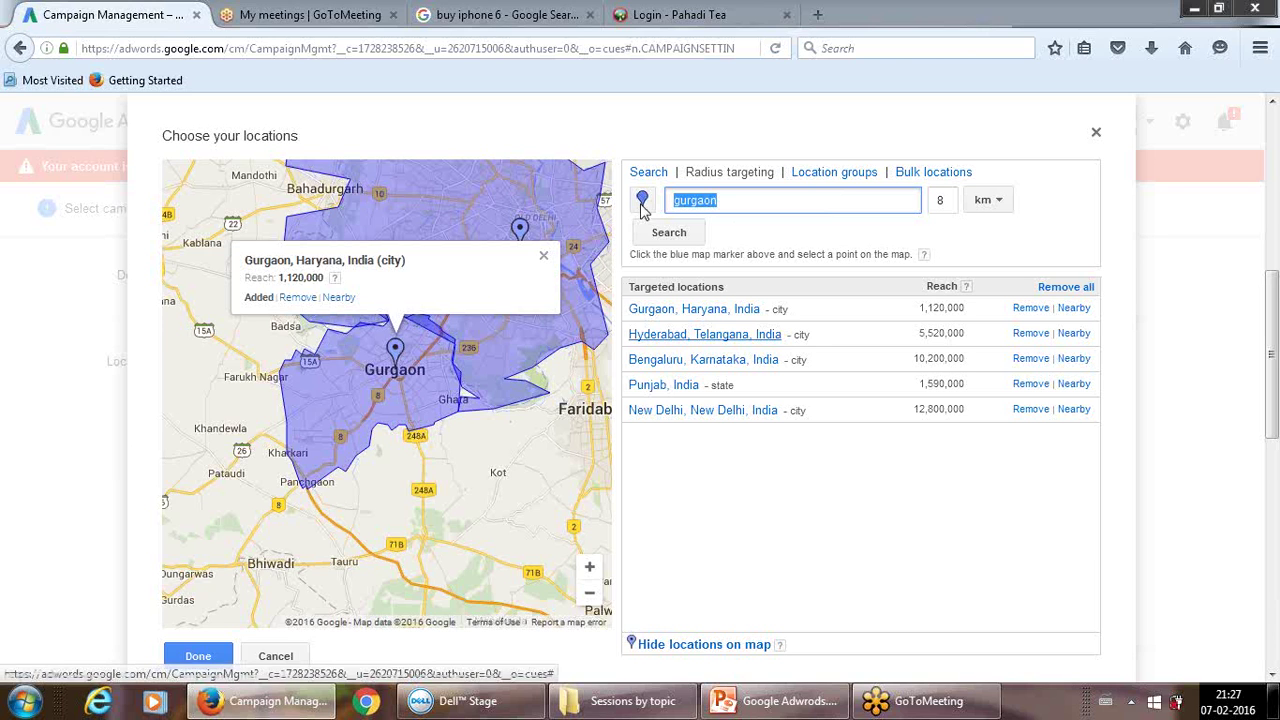
{"action": "left_click", "coordinate": [689, 312]}
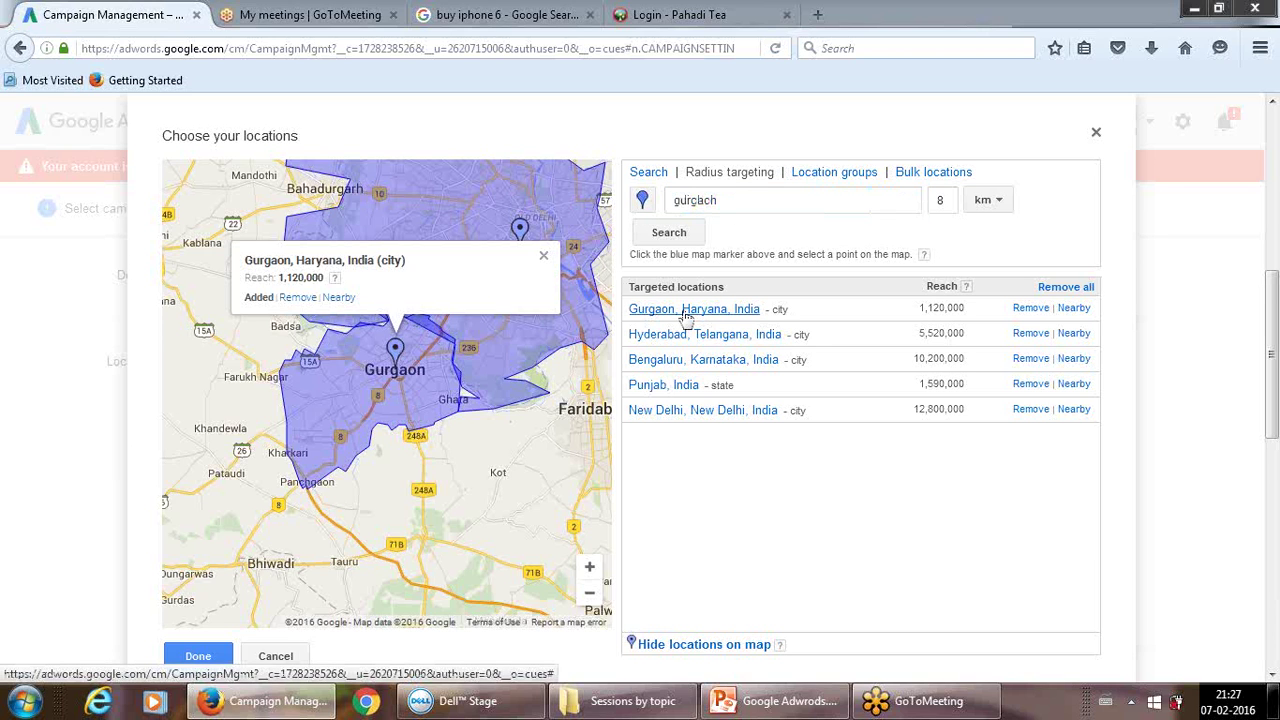
{"action": "left_click", "coordinate": [712, 218]}
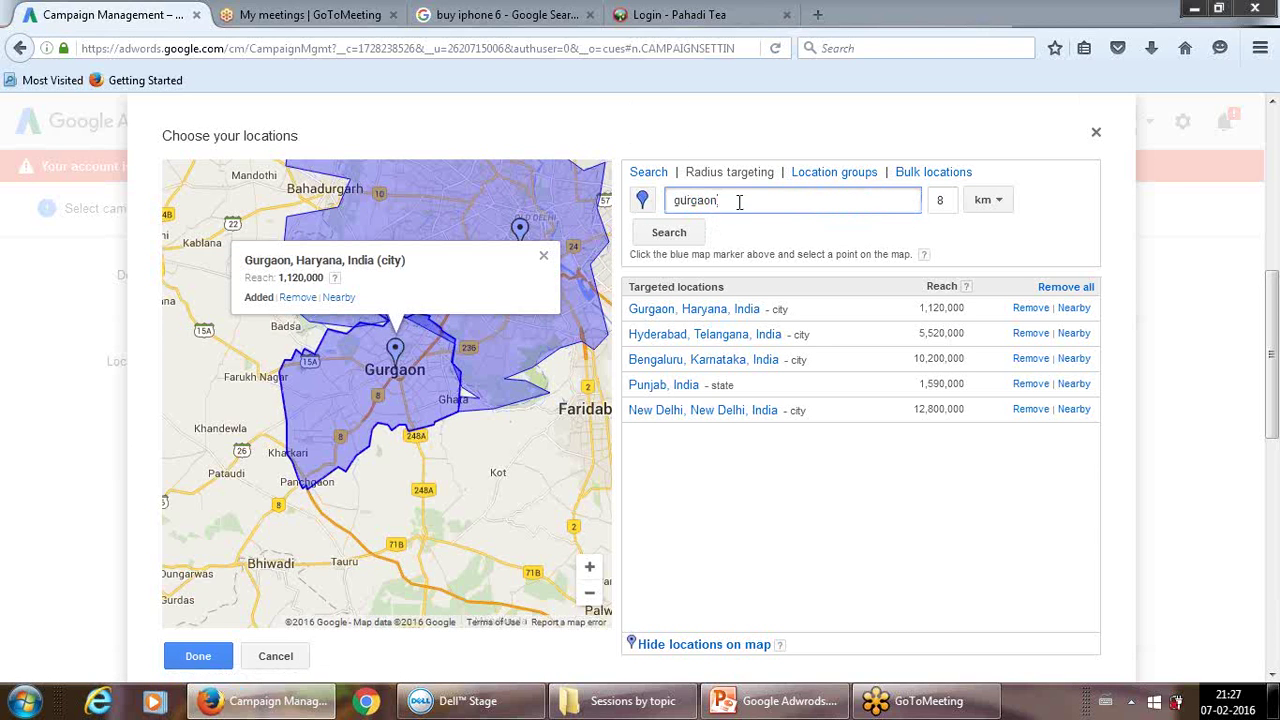
{"action": "key", "text": "ctrl+a"}
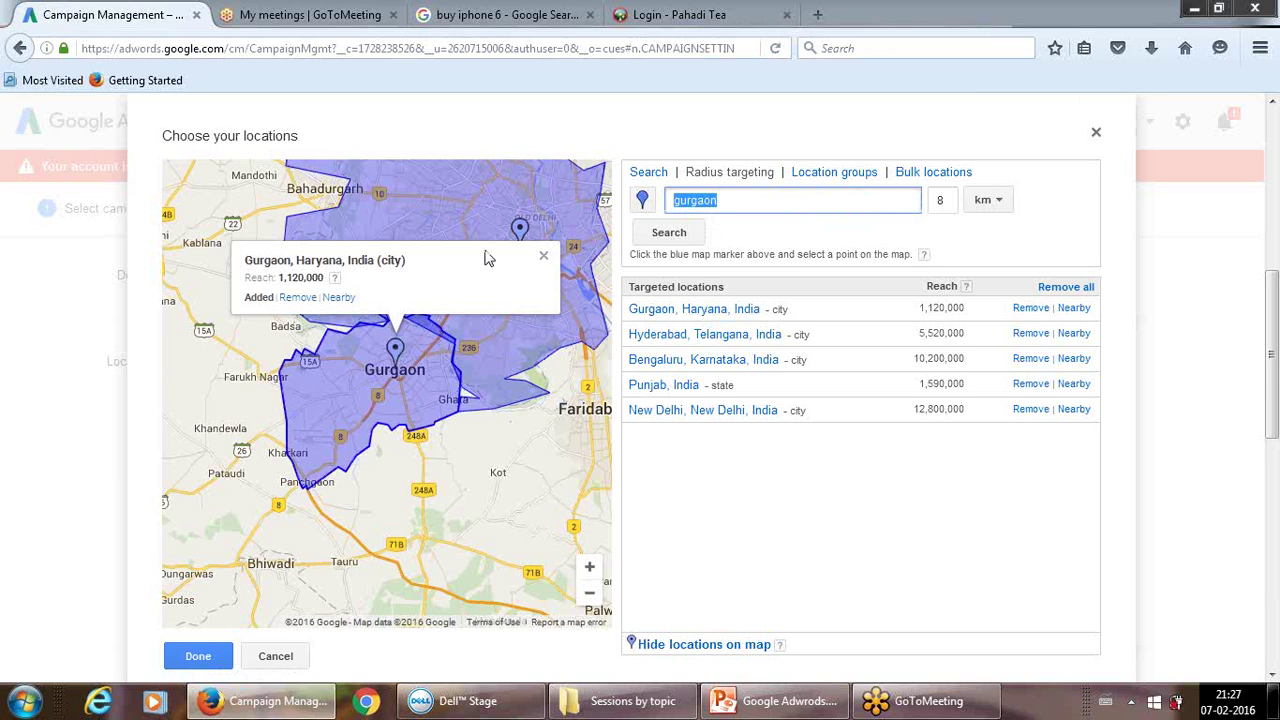
{"action": "left_click", "coordinate": [543, 256]}
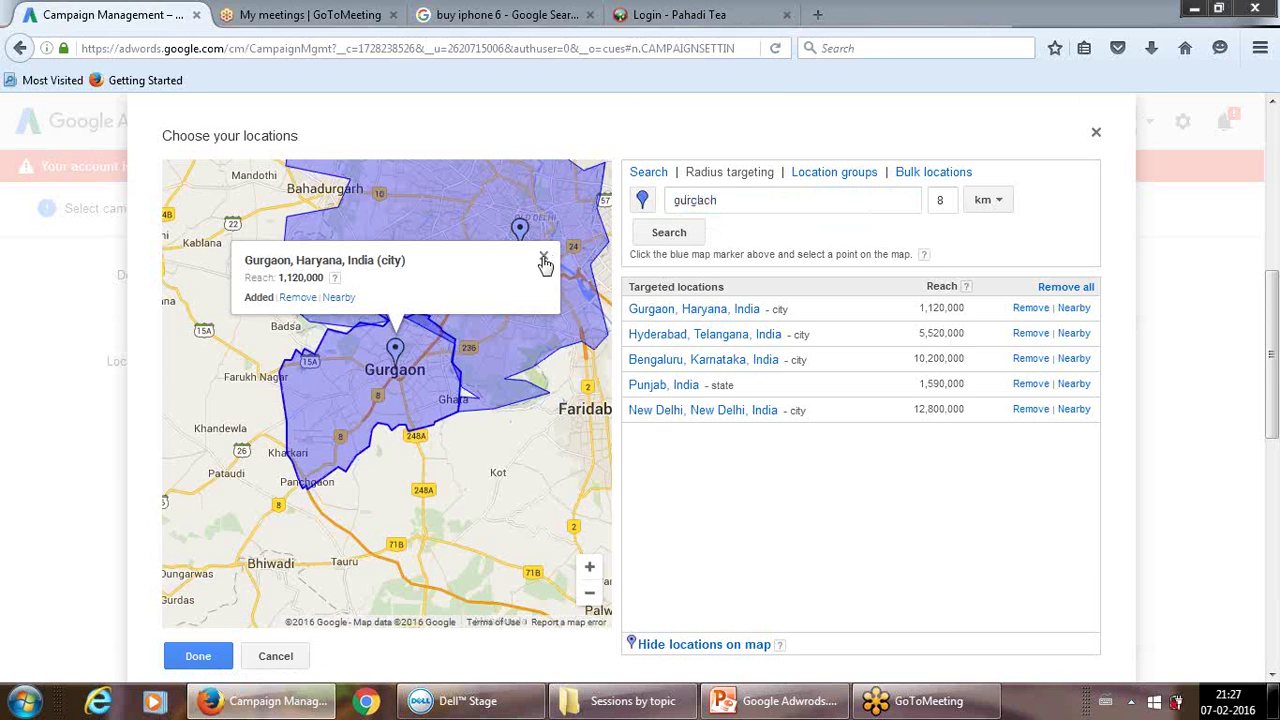
Replace the place for the radius target with "delhi"
{"action": "left_click", "coordinate": [646, 201]}
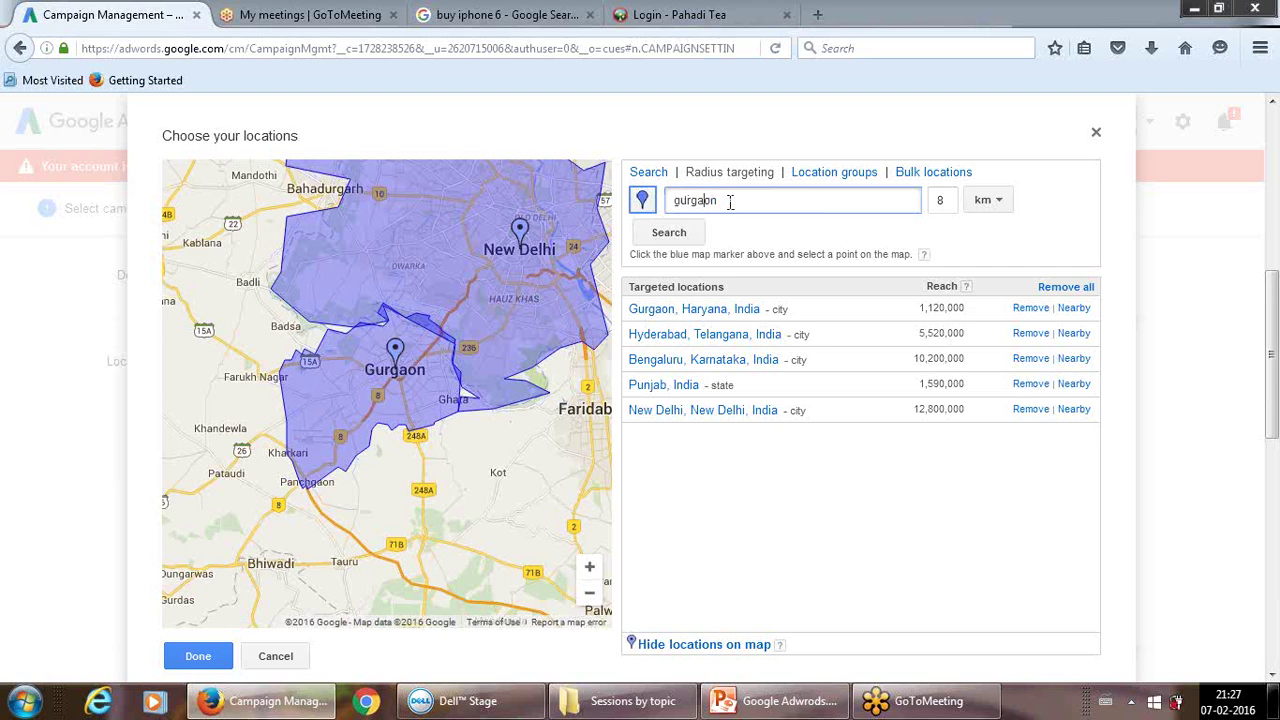
{"action": "type", "text": "delhi"}
{"action": "left_click", "coordinate": [700, 482]}
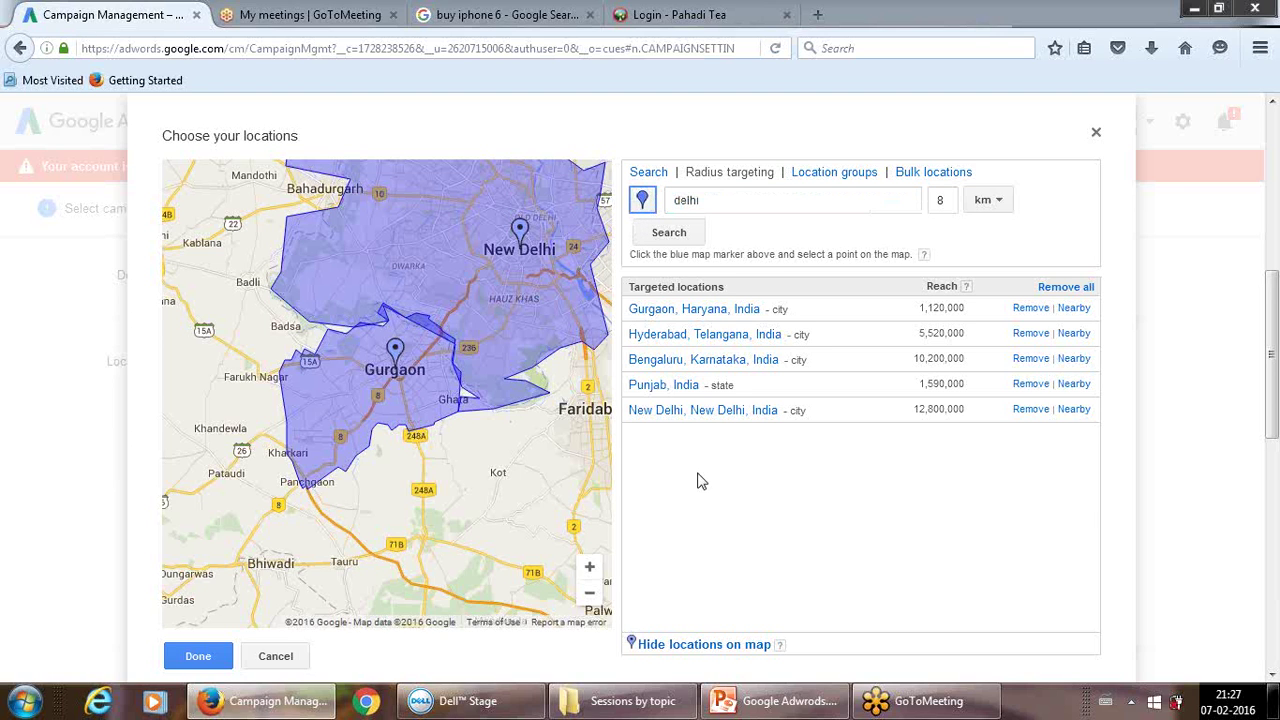
Change the radius target's place to "sant nagar delhi" and search for the 8 km area around it
{"action": "left_click", "coordinate": [797, 201]}
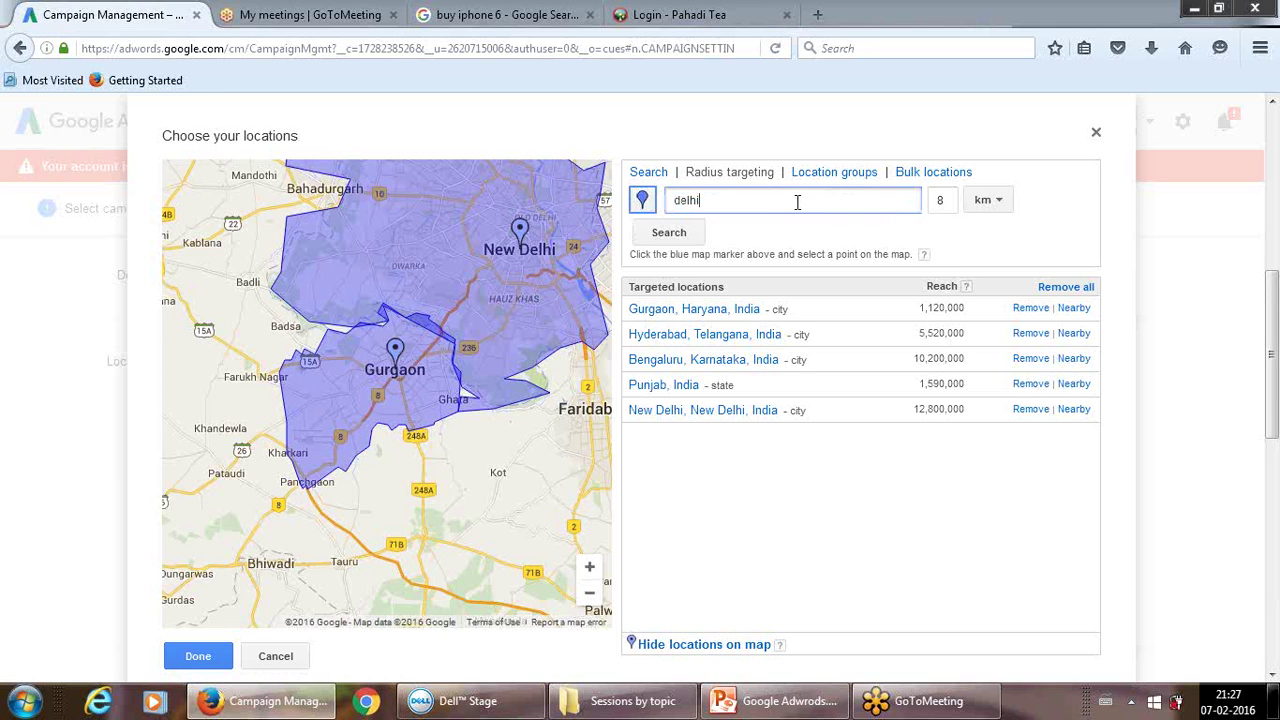
{"action": "key", "text": "BackSpace"}
{"action": "key", "text": "BackSpace"}
{"action": "key", "text": "BackSpace"}
{"action": "key", "text": "BackSpace"}
{"action": "key", "text": "BackSpace"}
{"action": "type", "text": "sant"}
{"action": "type", "text": " na"}
{"action": "type", "text": "na"}
{"action": "key", "text": "BackSpace"}
{"action": "key", "text": "BackSpace"}
{"action": "type", "text": "gar delhi"}
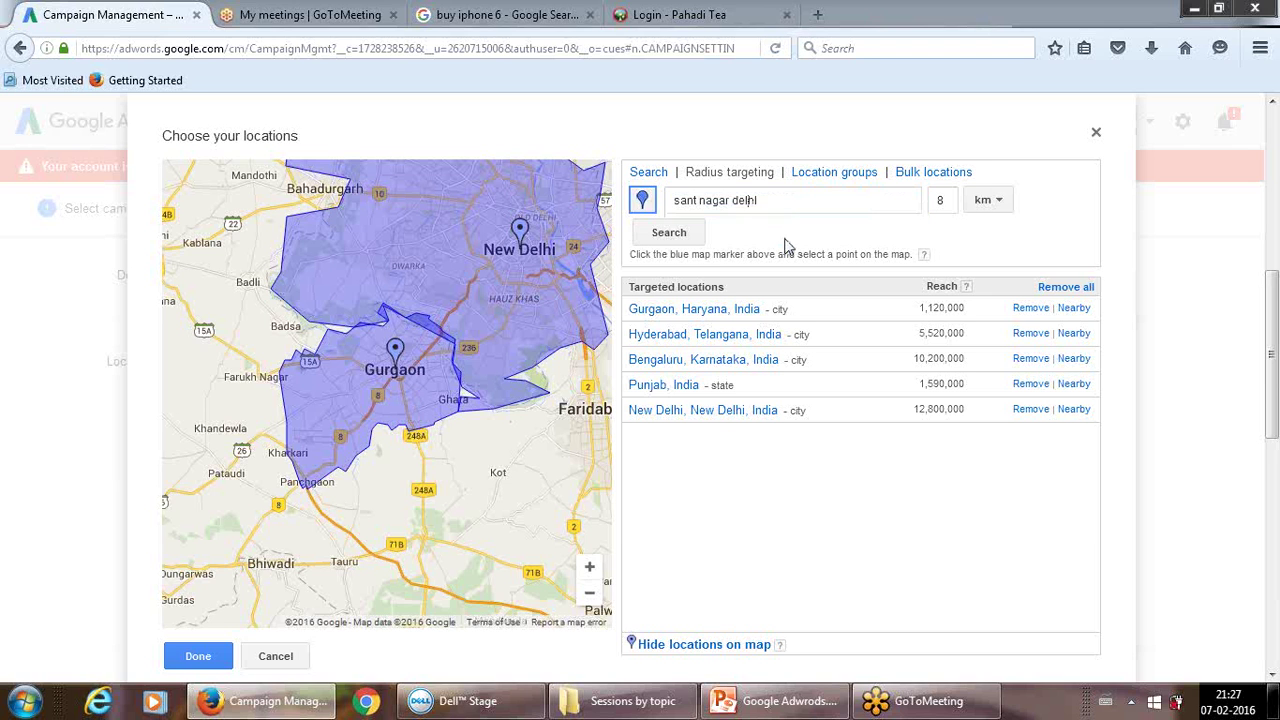
{"action": "left_click", "coordinate": [693, 236]}
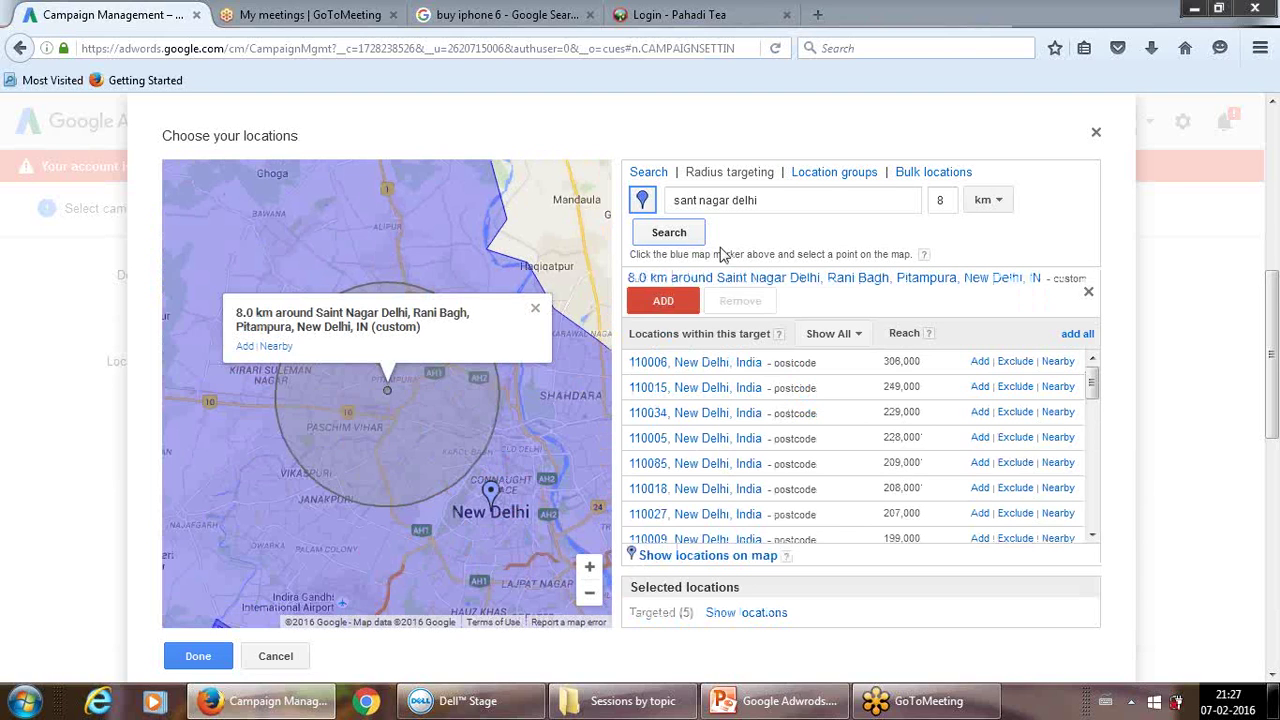
{"action": "left_click", "coordinate": [697, 200]}
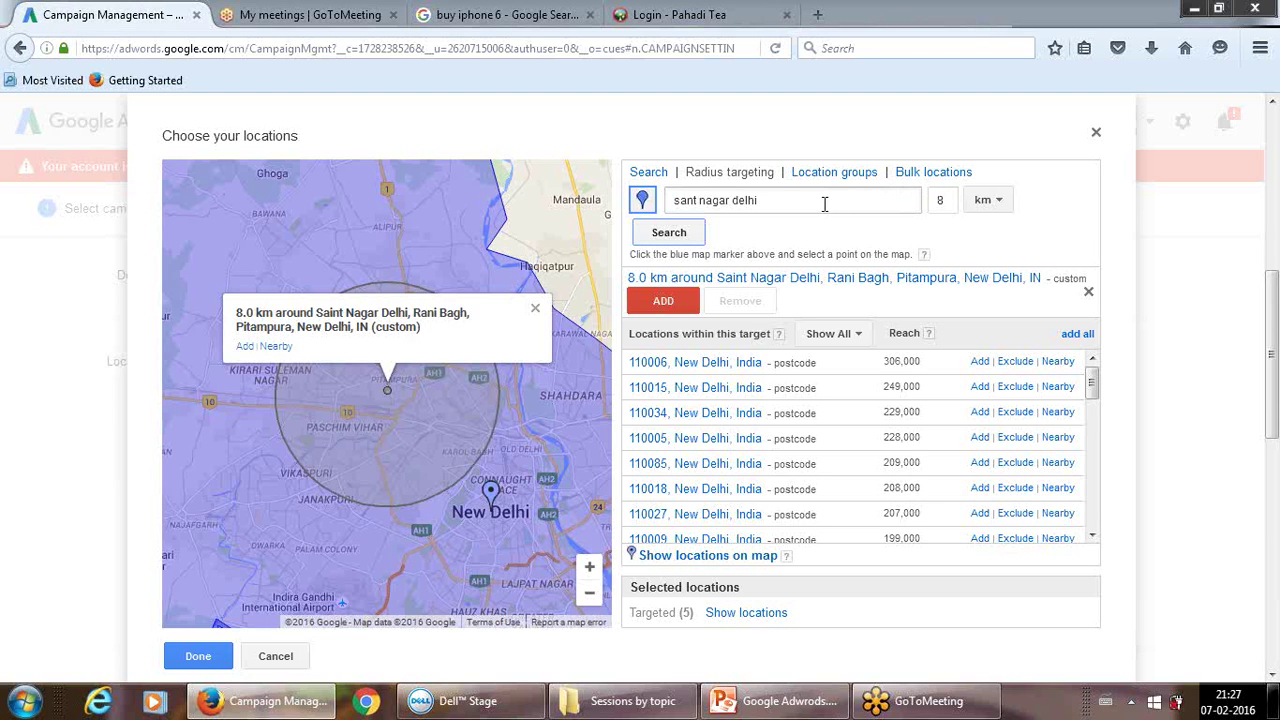
Change the radius target's place to "vashi navi mumbai" and search for the area around it
{"action": "left_click", "coordinate": [790, 200]}
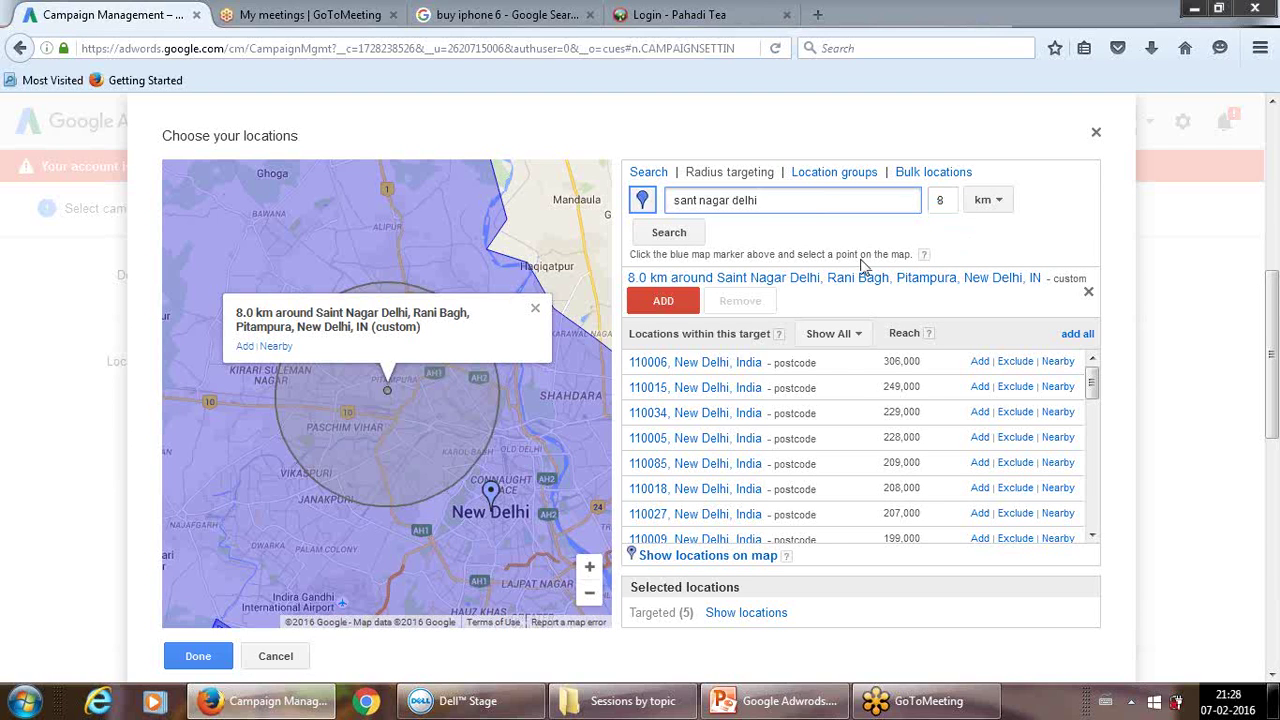
{"action": "left_click_drag", "start_coordinate": [760, 200], "coordinate": [617, 218]}
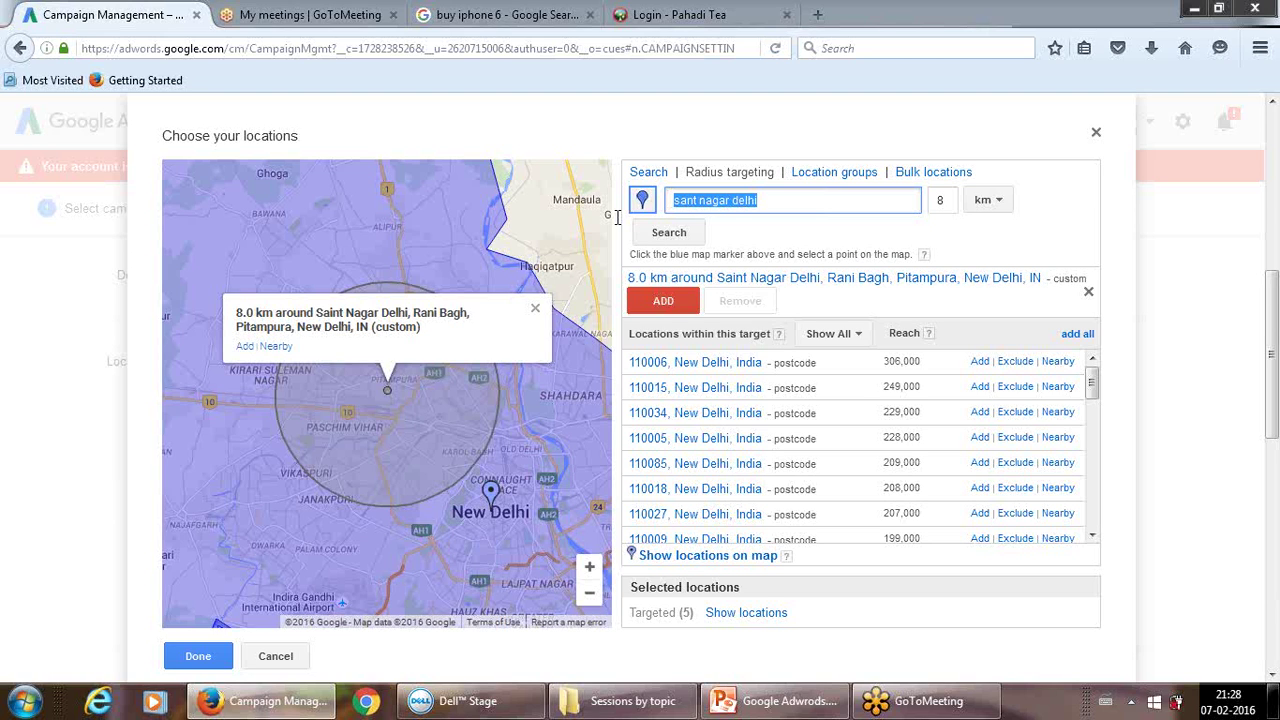
{"action": "type", "text": "vas"}
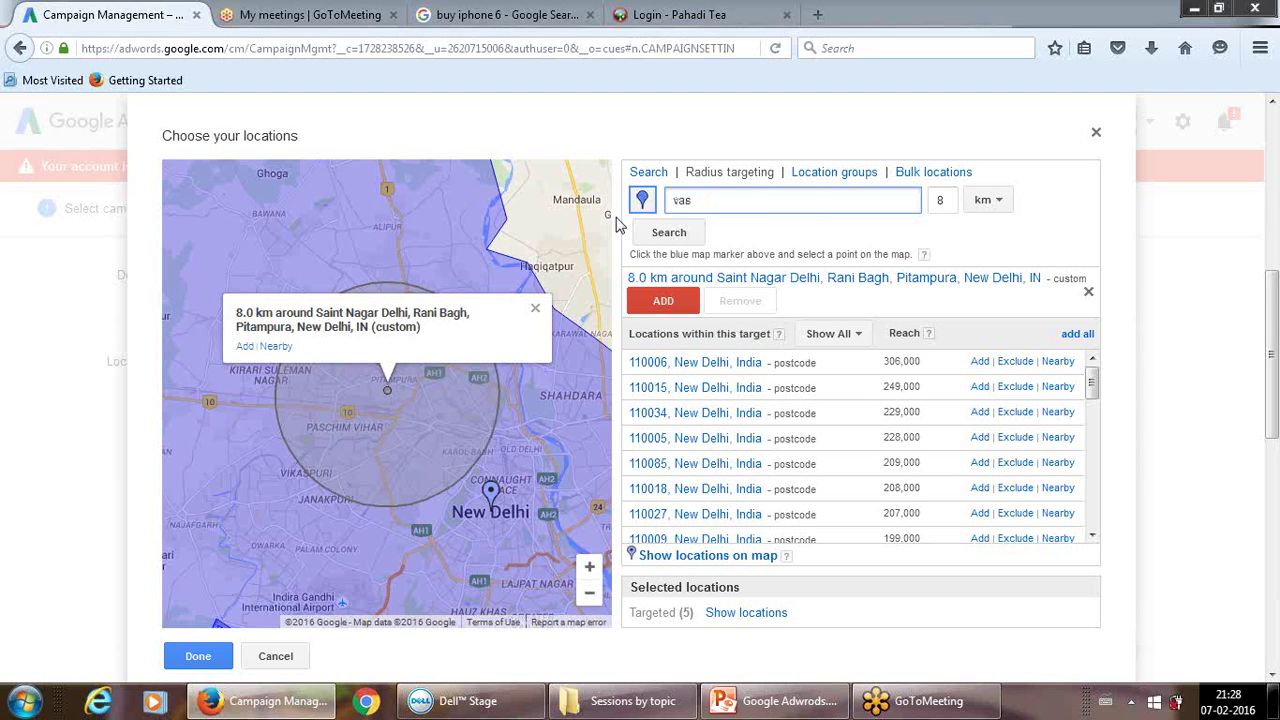
{"action": "type", "text": "hi navi mumbai"}
{"action": "left_click", "coordinate": [662, 236]}
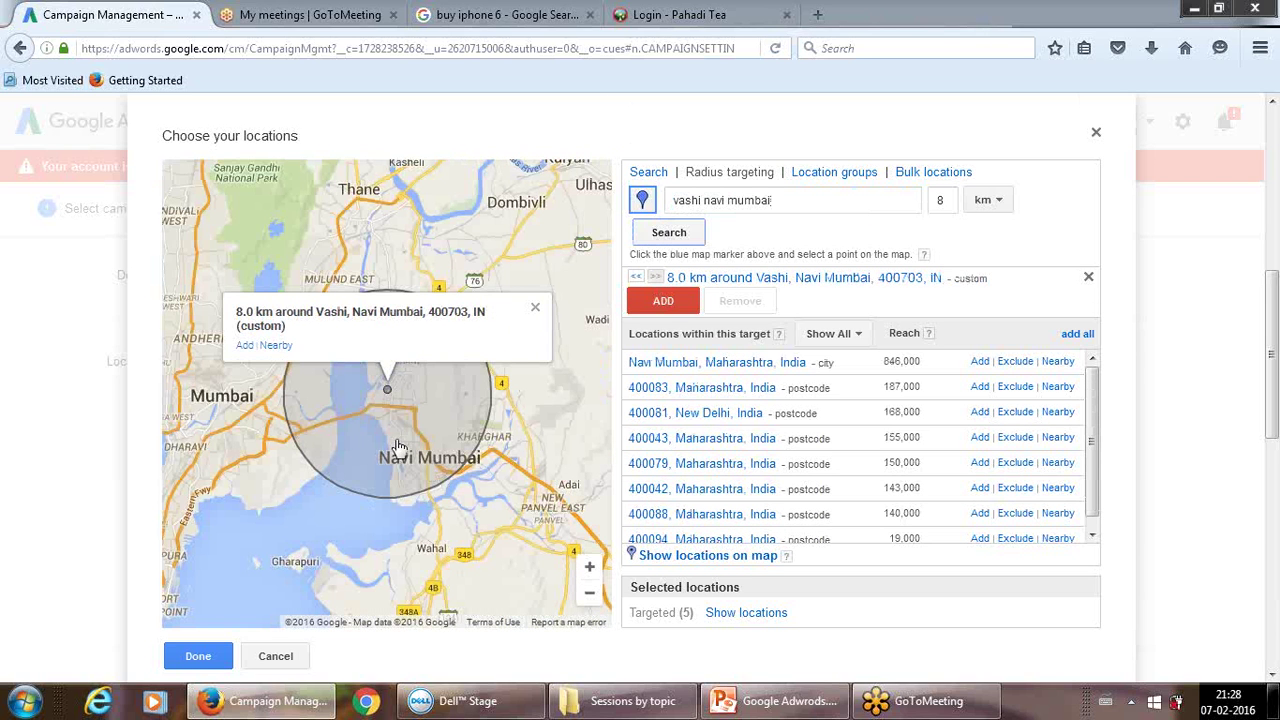
Set the radius around Vashi, Navi Mumbai to 10 km, search again and add the area as a targeted location
{"action": "double_click", "coordinate": [941, 200]}
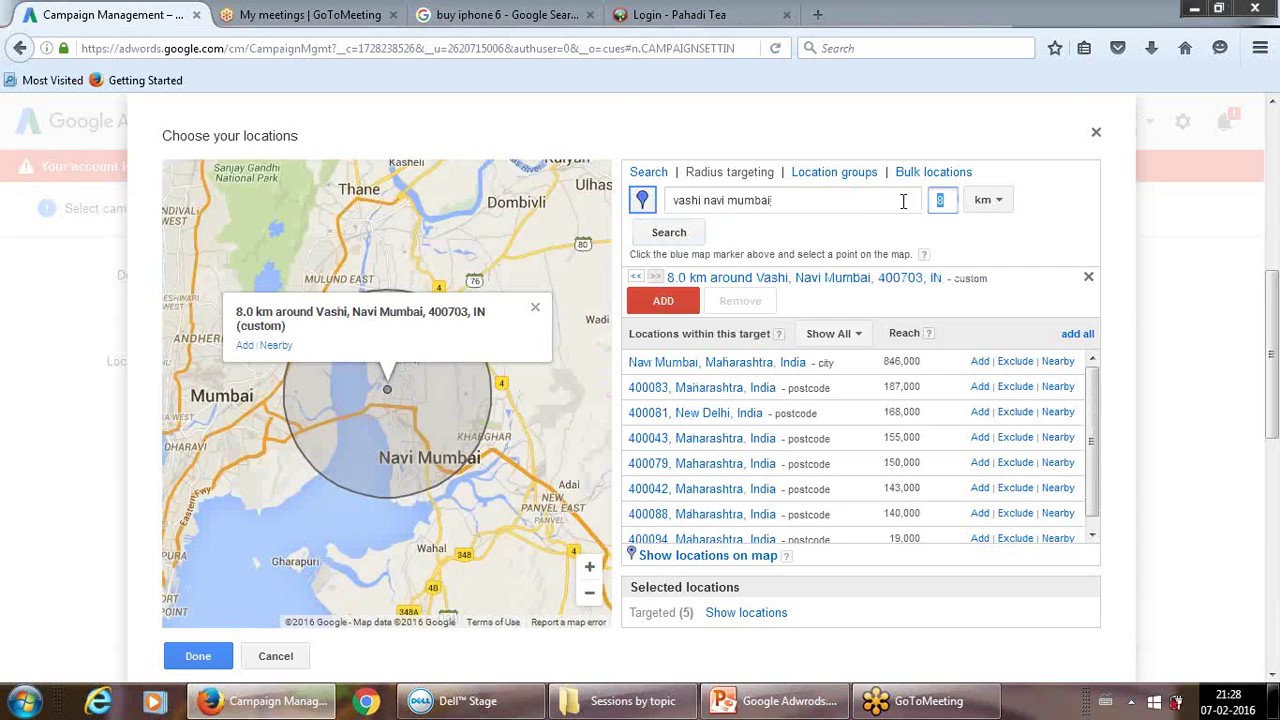
{"action": "type", "text": "10"}
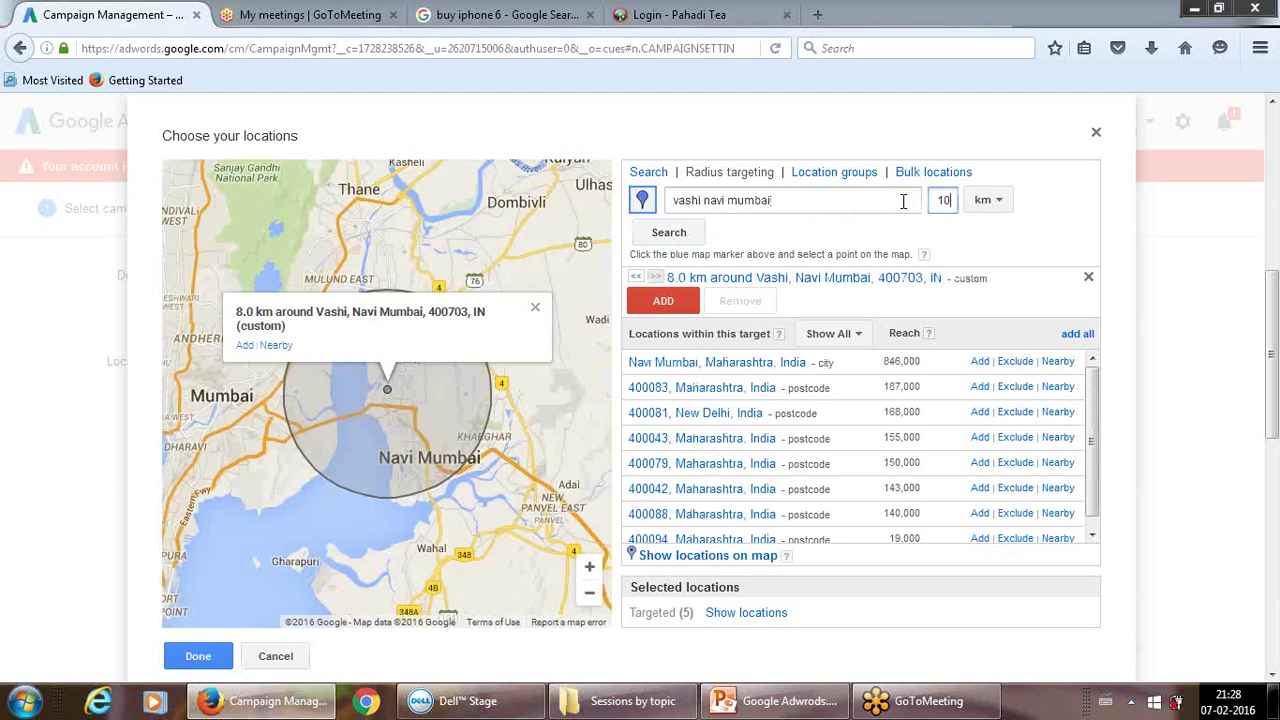
{"action": "left_click", "coordinate": [995, 255]}
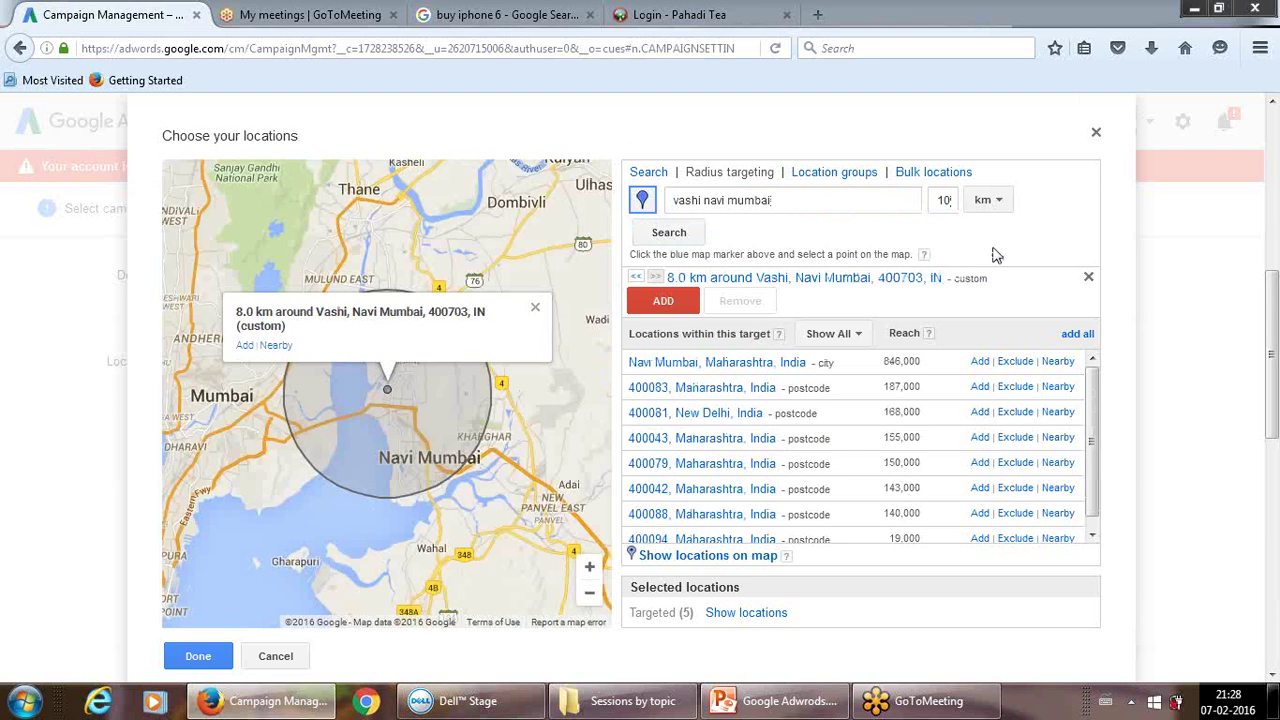
{"action": "left_click", "coordinate": [672, 234]}
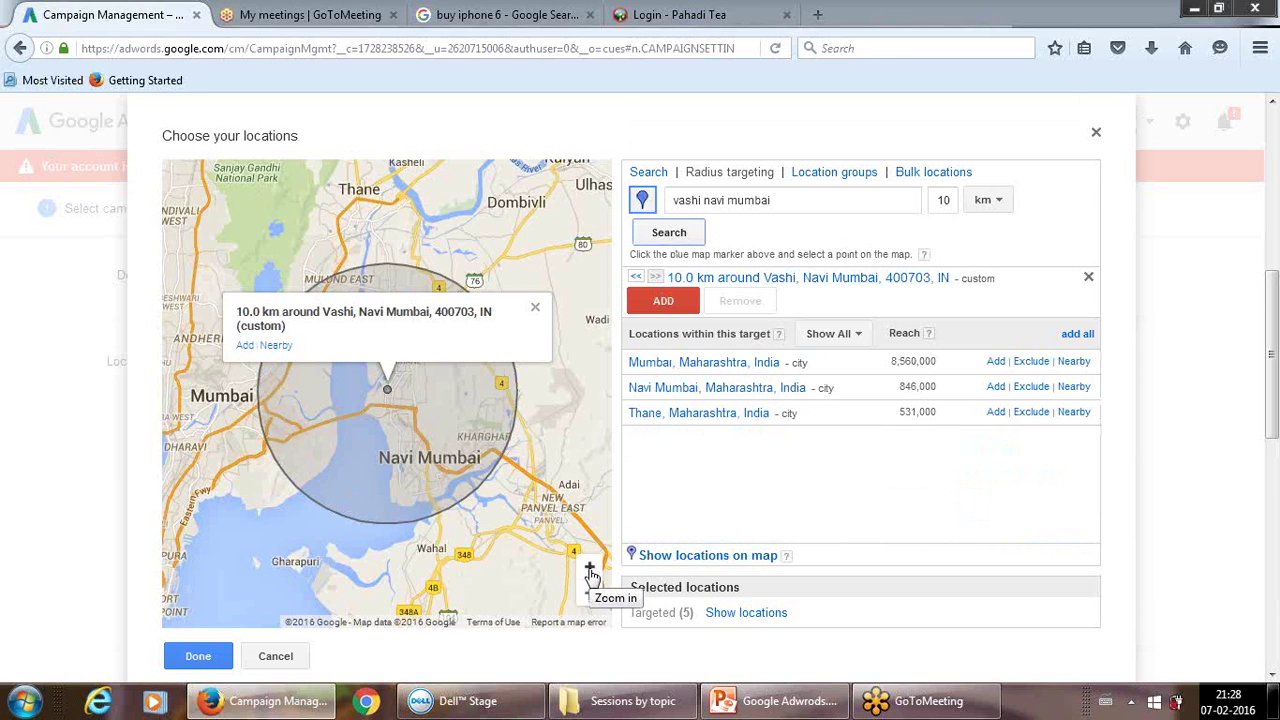
{"action": "left_click", "coordinate": [678, 295]}
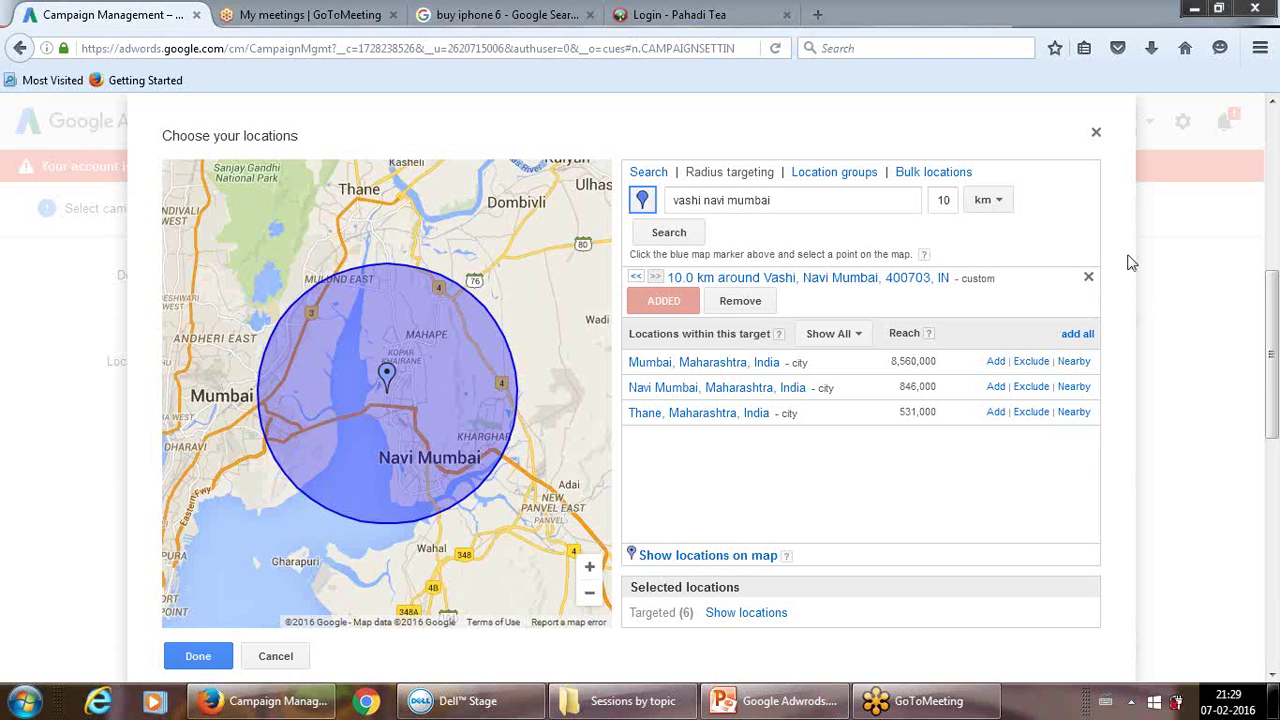
Close the location chooser and remove Gurgaon, Haryana from the campaign's targeted locations
{"action": "left_click", "coordinate": [1096, 134]}
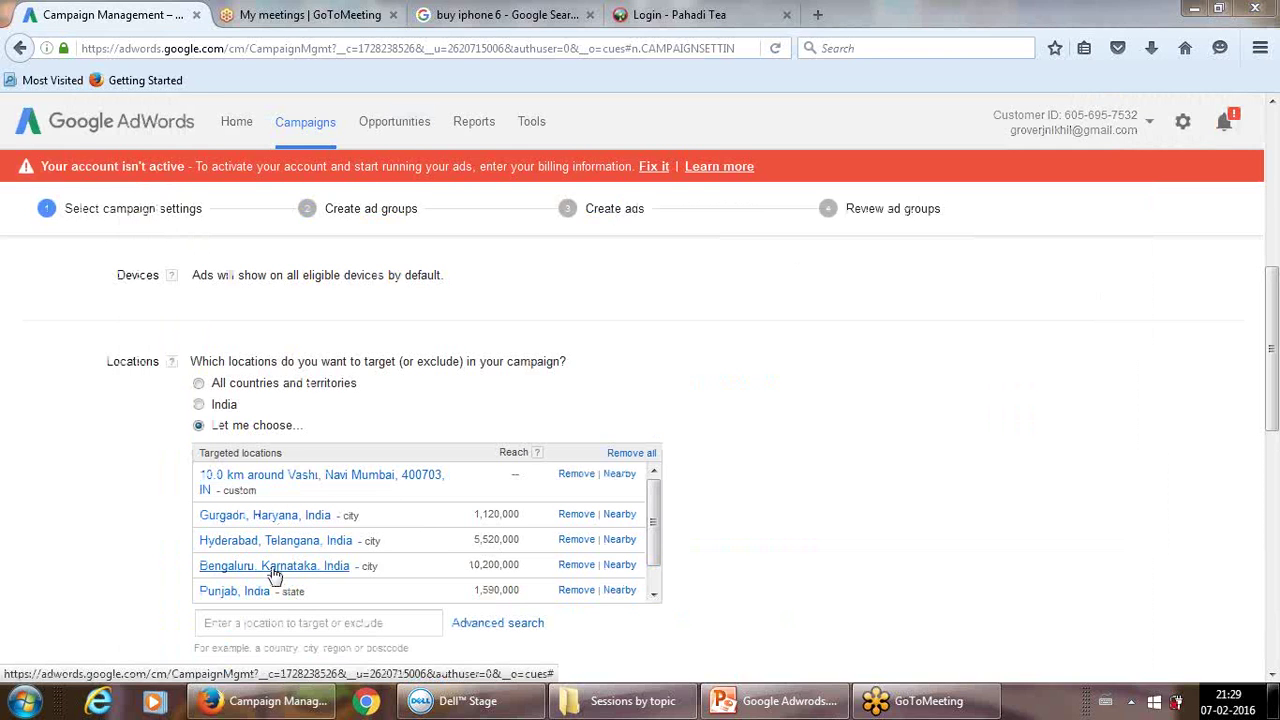
{"action": "mouse_move", "coordinate": [651, 508]}
{"action": "left_mouse_down"}
{"action": "mouse_move", "coordinate": [660, 528]}
{"action": "mouse_move", "coordinate": [657, 498]}
{"action": "mouse_move", "coordinate": [658, 532]}
{"action": "left_mouse_up"}
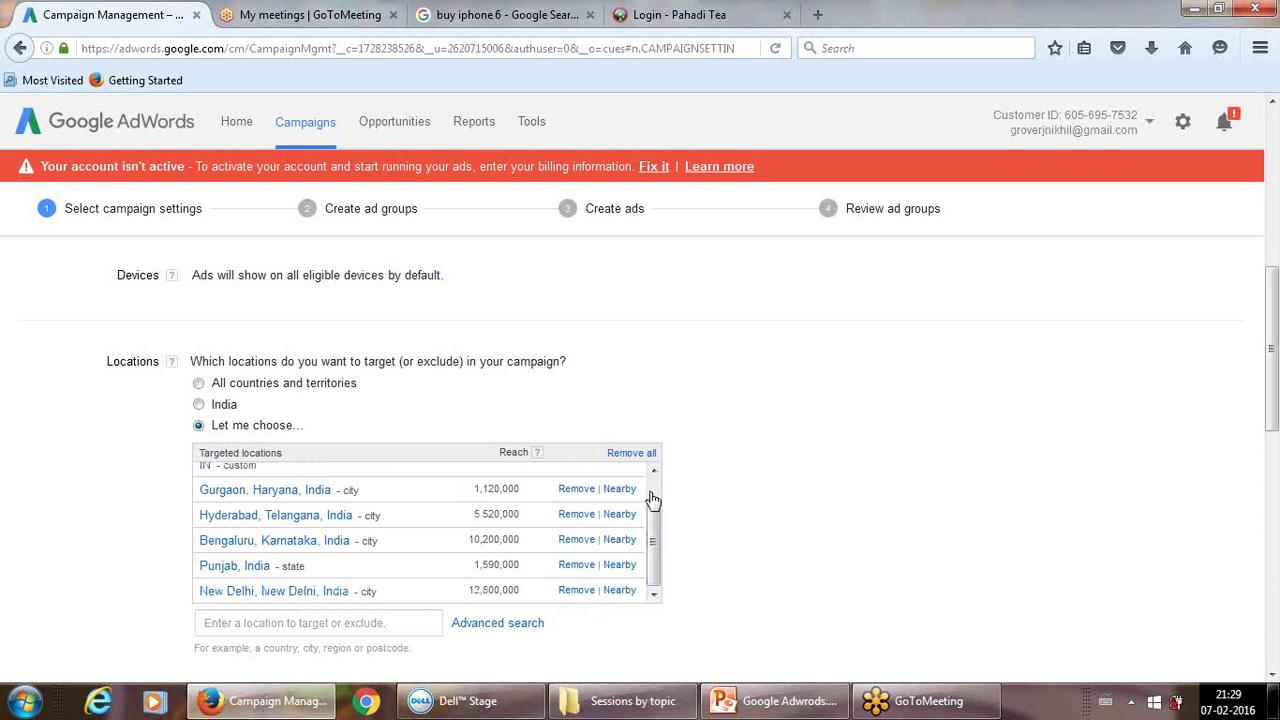
{"action": "left_click", "coordinate": [578, 490]}
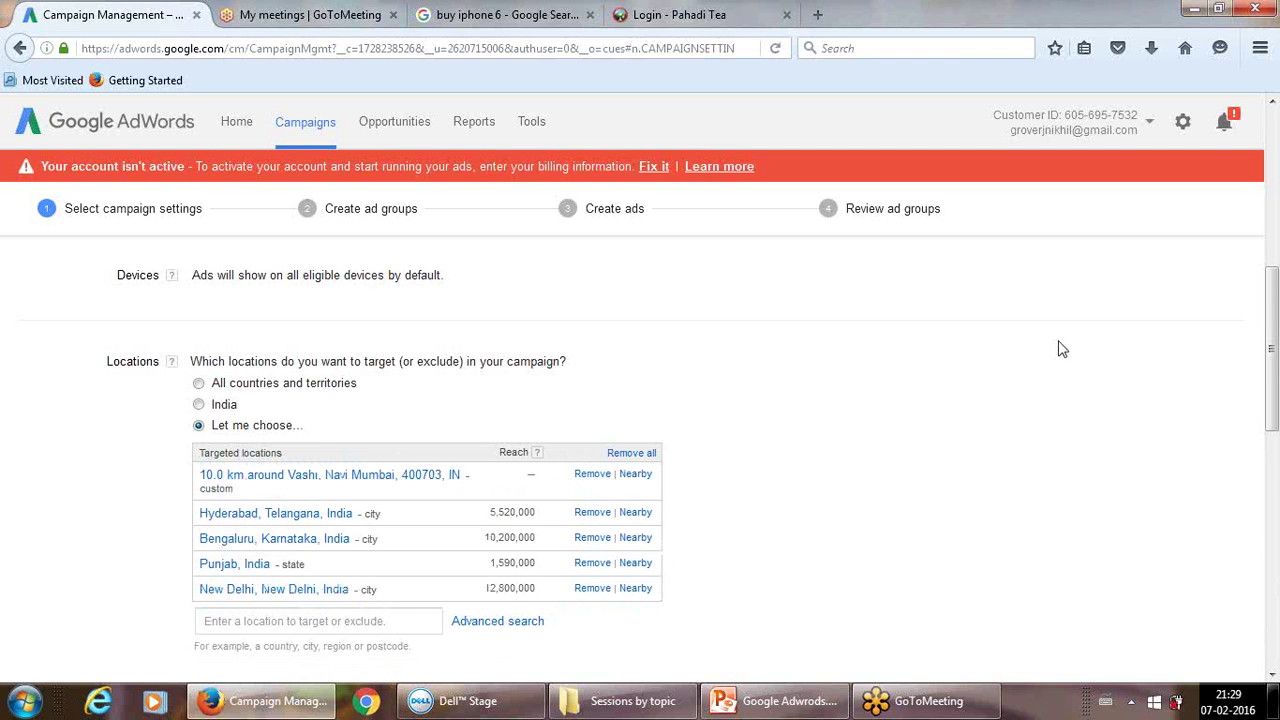
Open the campaign's language selection for editing and look through the available languages
{"action": "left_click_drag", "start_coordinate": [1272, 288], "coordinate": [1274, 387]}
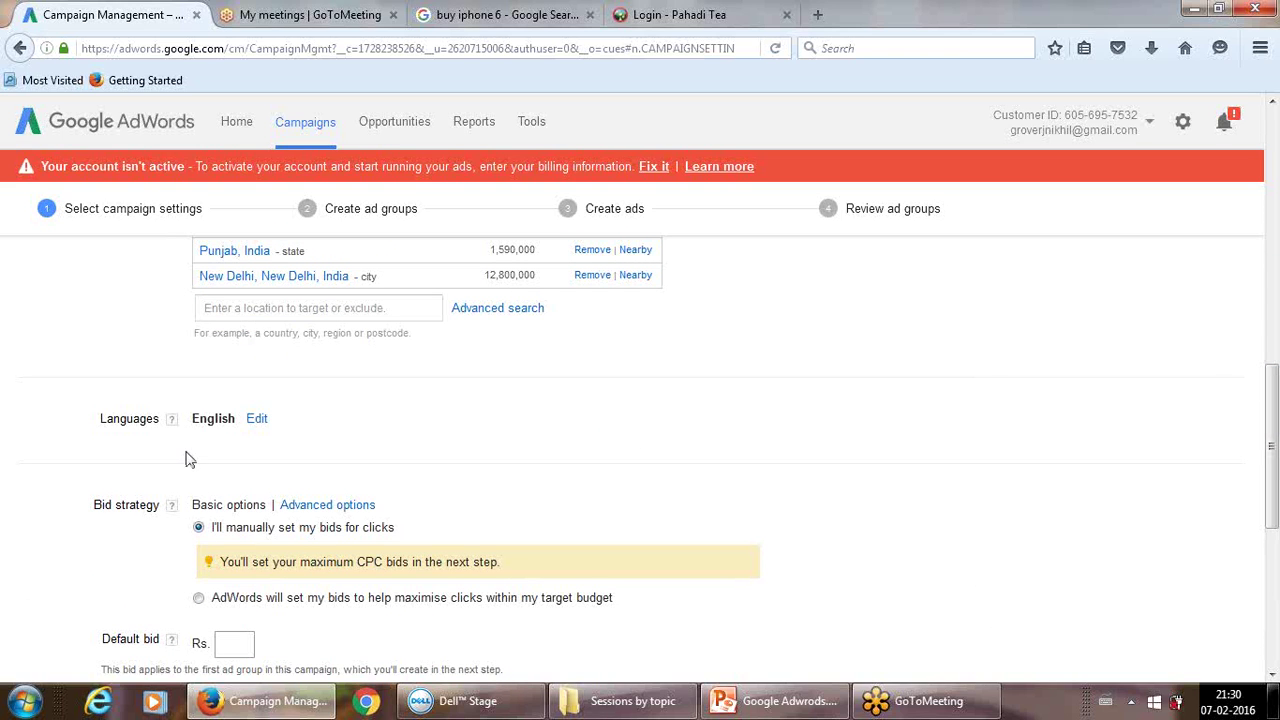
{"action": "left_click", "coordinate": [257, 420]}
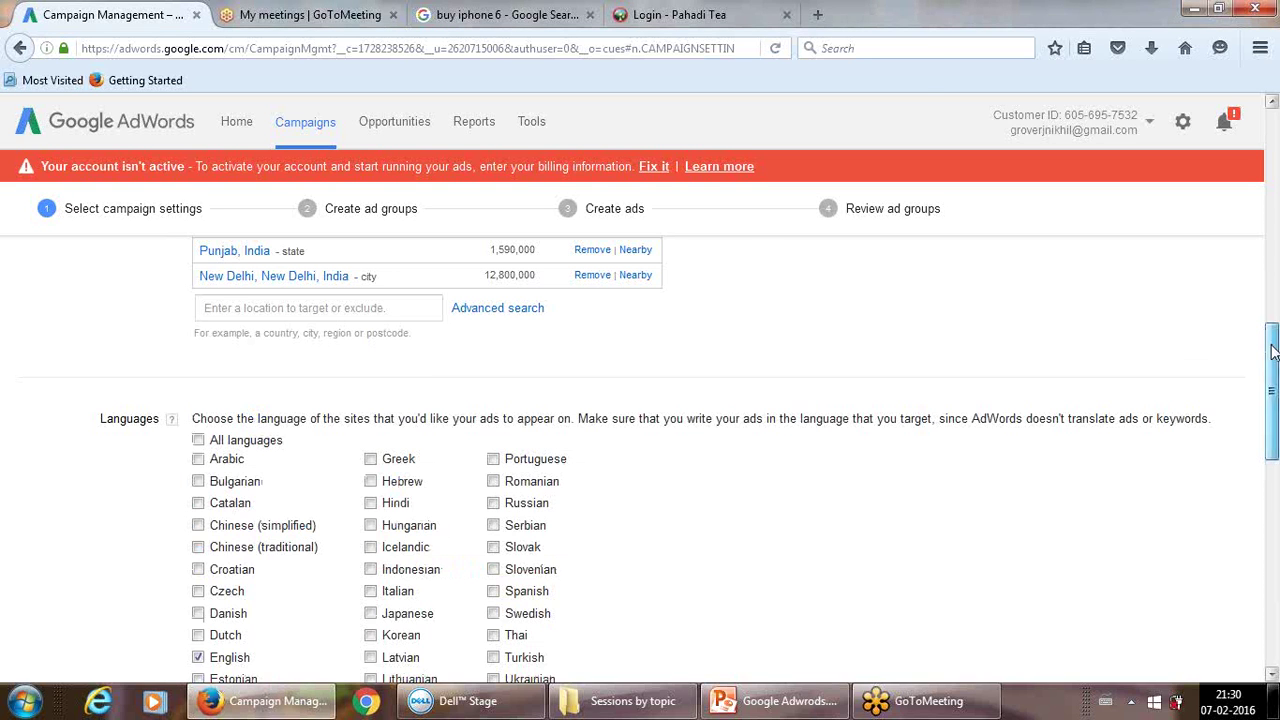
{"action": "left_click_drag", "start_coordinate": [1272, 344], "coordinate": [1272, 472]}
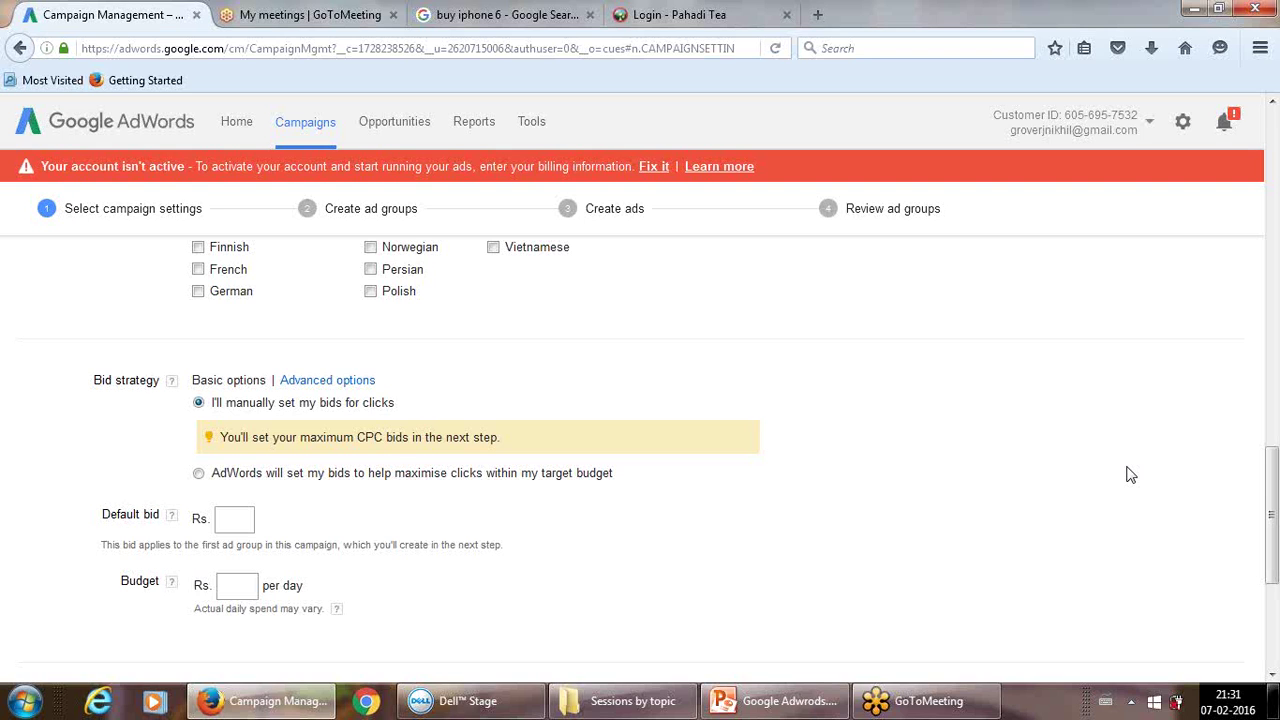
Let AdWords set the bids to maximise clicks and set the campaign budget to Rs. 100 per day
{"action": "scroll", "coordinate": [1128, 472], "scroll_direction": "down", "scroll_amount": 2}
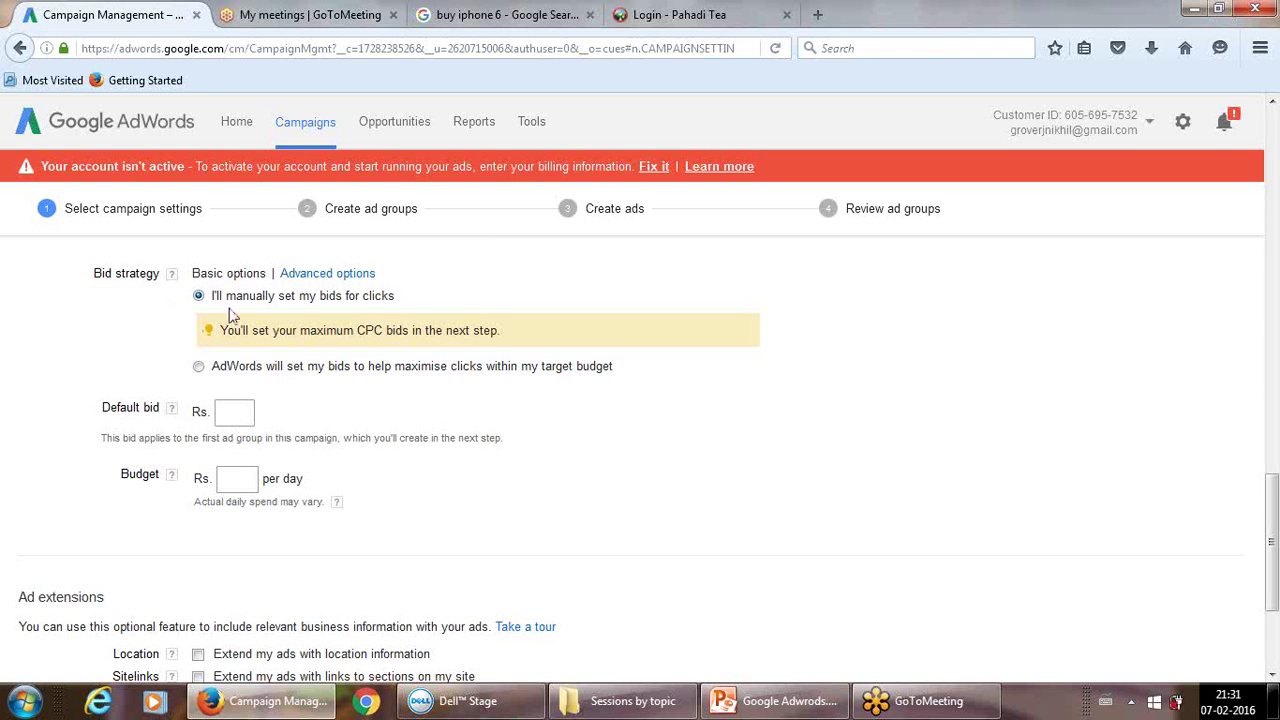
{"action": "left_click", "coordinate": [232, 419]}
{"action": "left_click", "coordinate": [198, 366]}
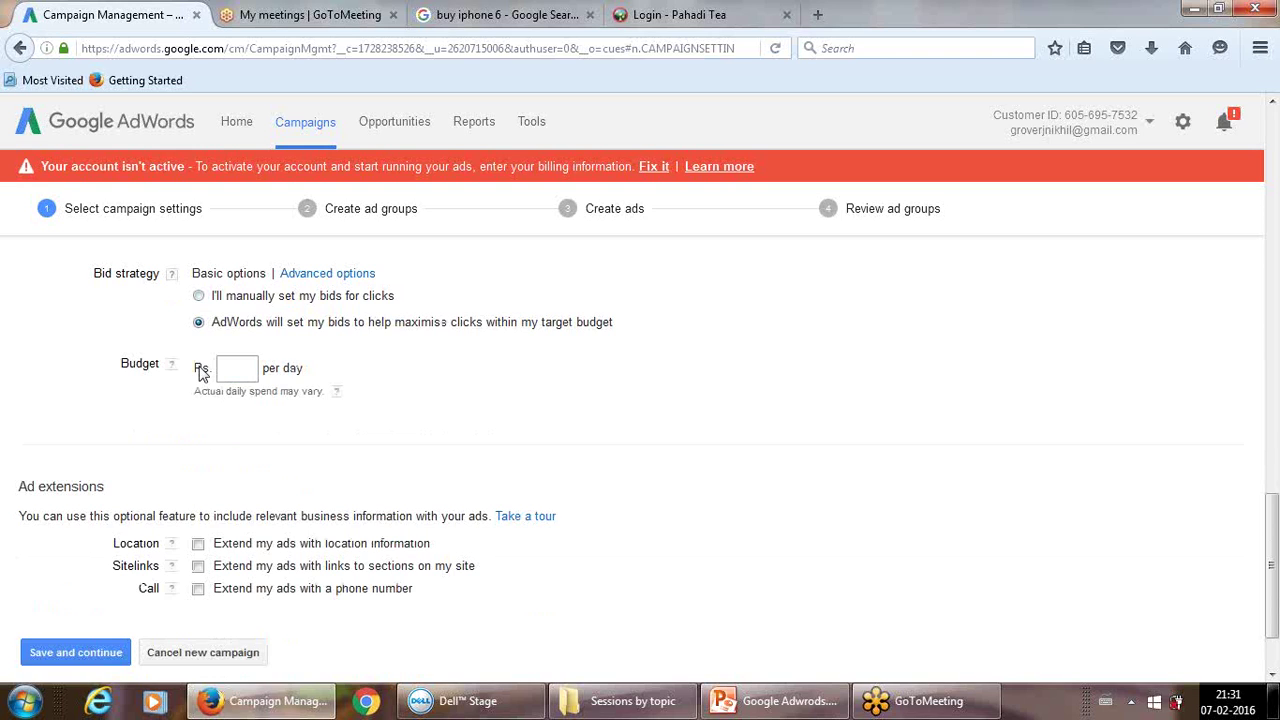
{"action": "left_click", "coordinate": [246, 370]}
{"action": "type", "text": "100"}
{"action": "left_click", "coordinate": [271, 423]}
Try manual bidding with a default bid of Rs. 7, and return to bids set by AdWords
{"action": "left_click", "coordinate": [199, 297]}
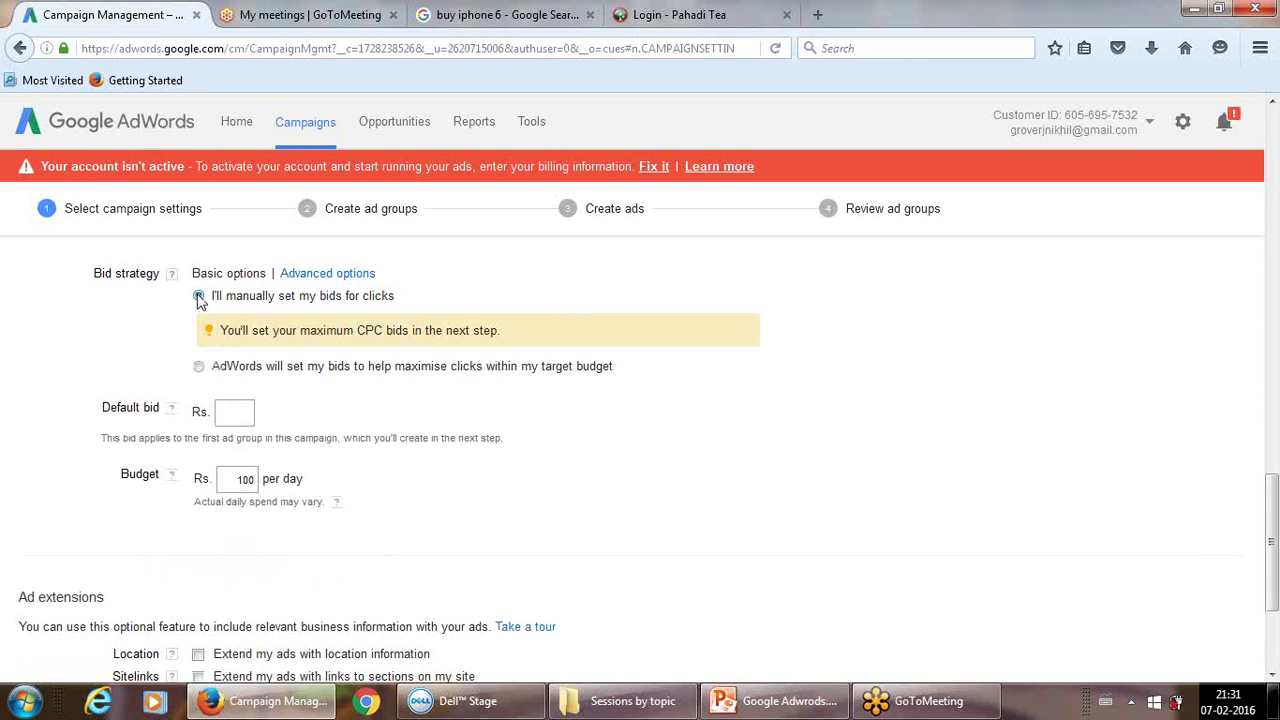
{"action": "left_click", "coordinate": [230, 410]}
{"action": "type", "text": "7"}
{"action": "left_click", "coordinate": [250, 478]}
{"action": "left_click", "coordinate": [199, 367]}
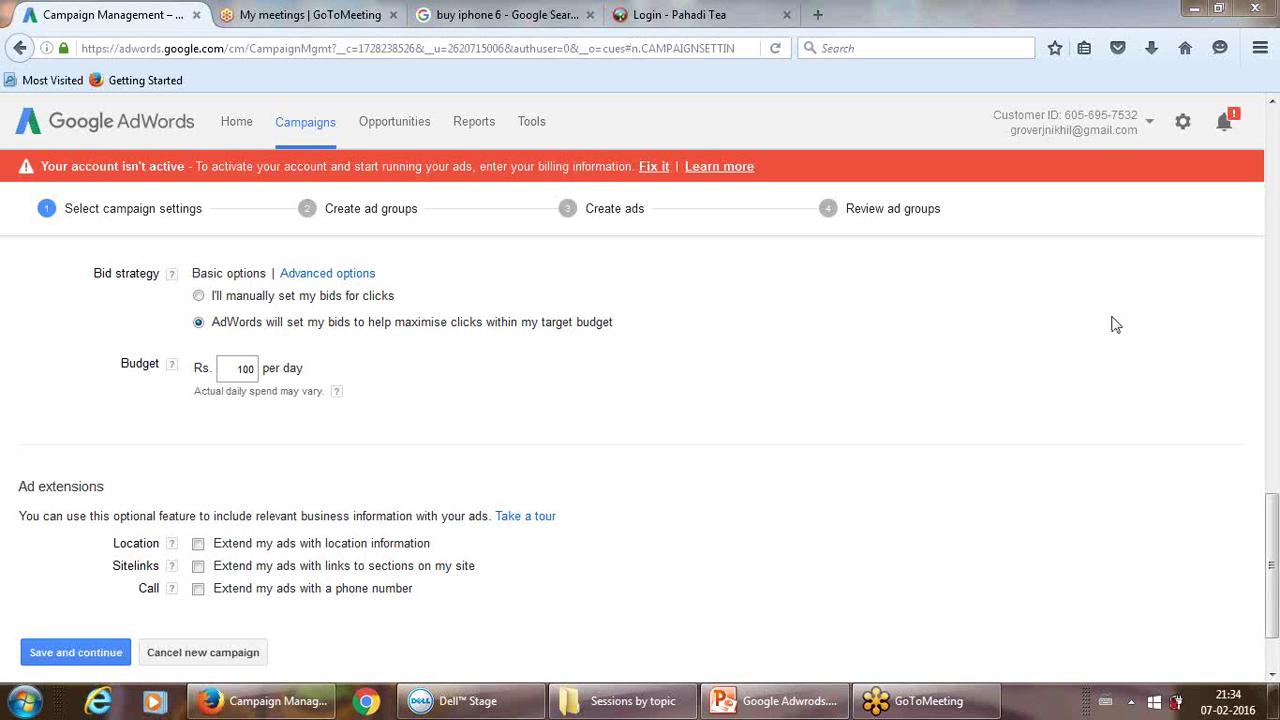
Switch the bid strategy to manually set bids for clicks and set the default bid to Rs. 5
{"action": "scroll", "coordinate": [707, 372], "scroll_direction": "up", "scroll_amount": 1}
{"action": "scroll", "coordinate": [707, 372], "scroll_direction": "up", "scroll_amount": 3}
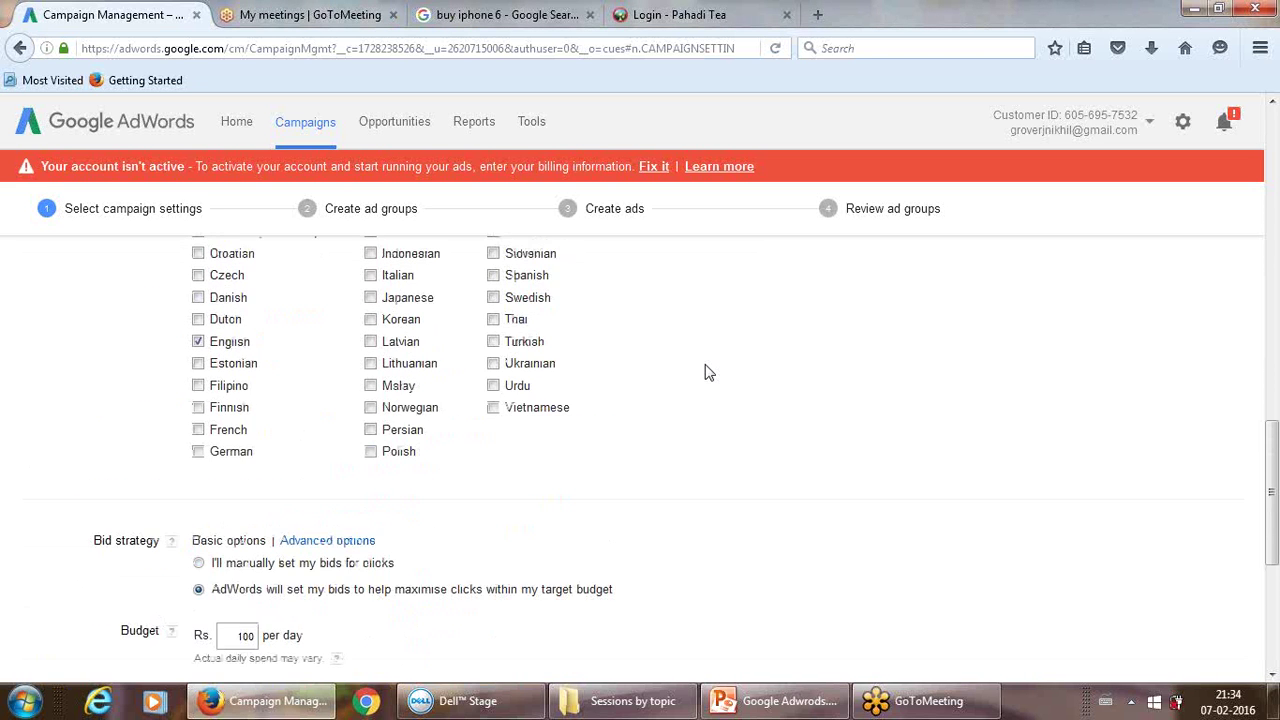
{"action": "scroll", "coordinate": [707, 372], "scroll_direction": "down", "scroll_amount": 2}
{"action": "scroll", "coordinate": [707, 372], "scroll_direction": "down", "scroll_amount": 1}
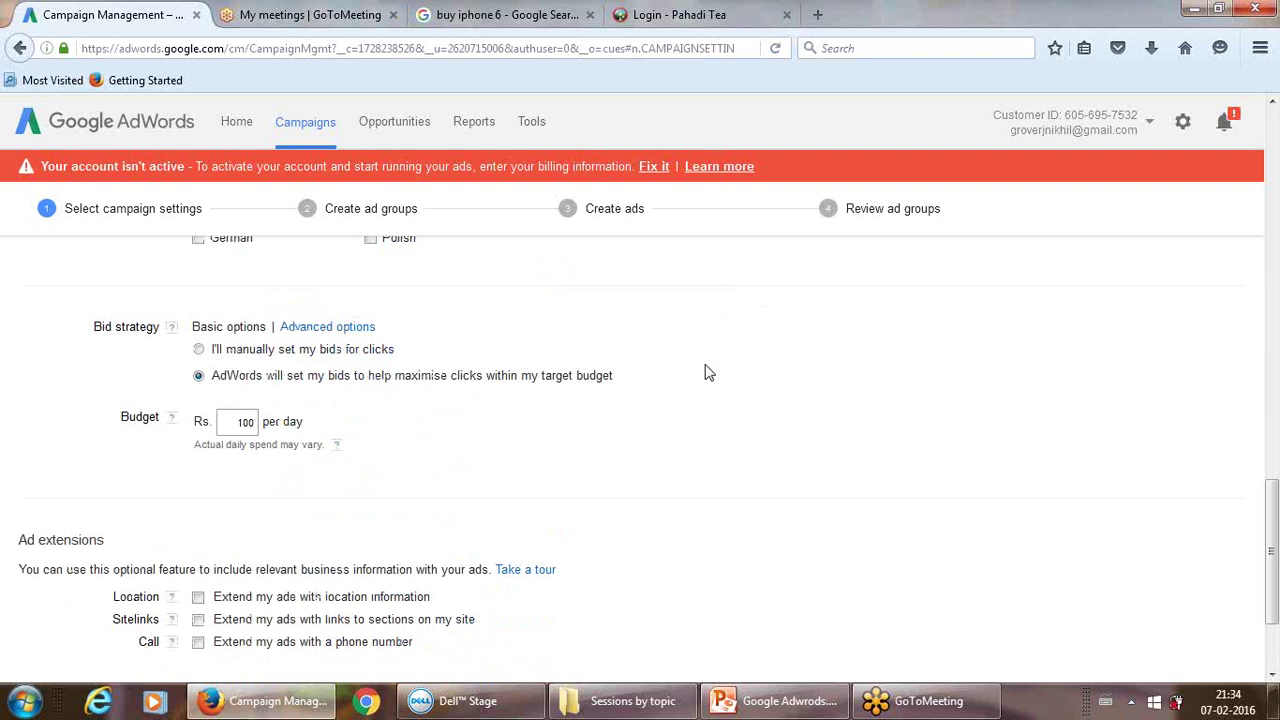
{"action": "left_click", "coordinate": [199, 350]}
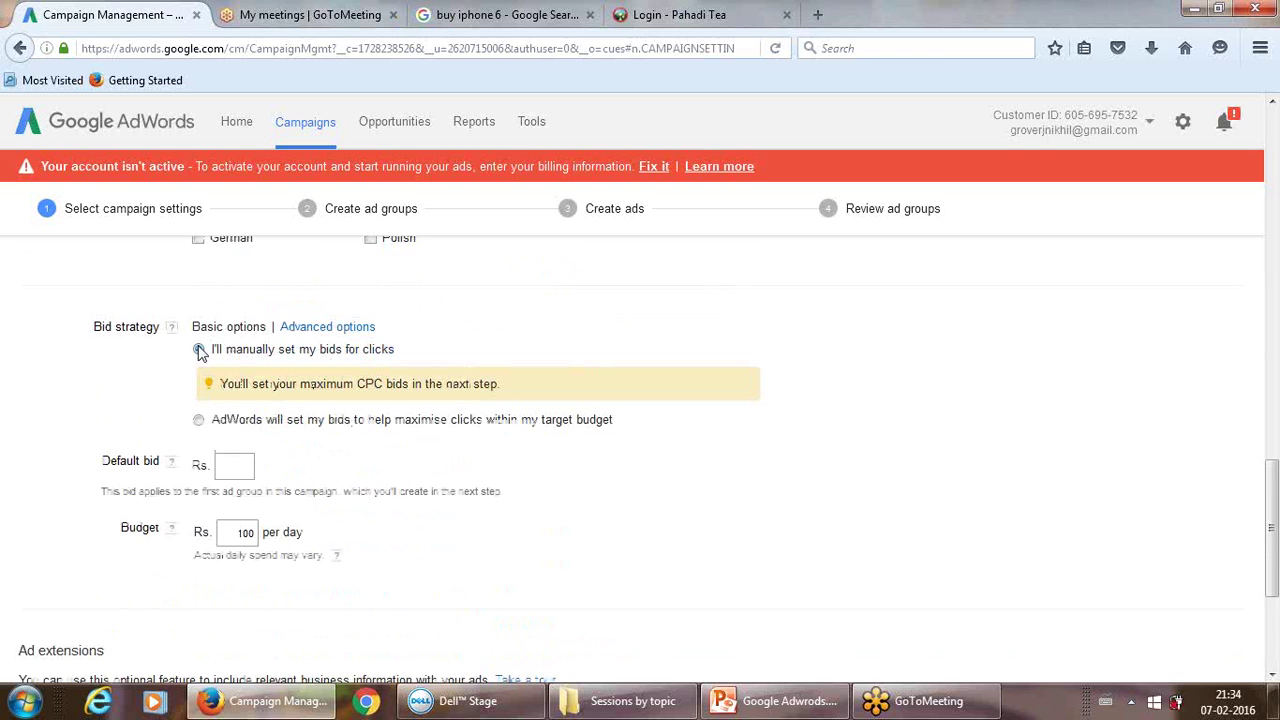
{"action": "left_click", "coordinate": [235, 464]}
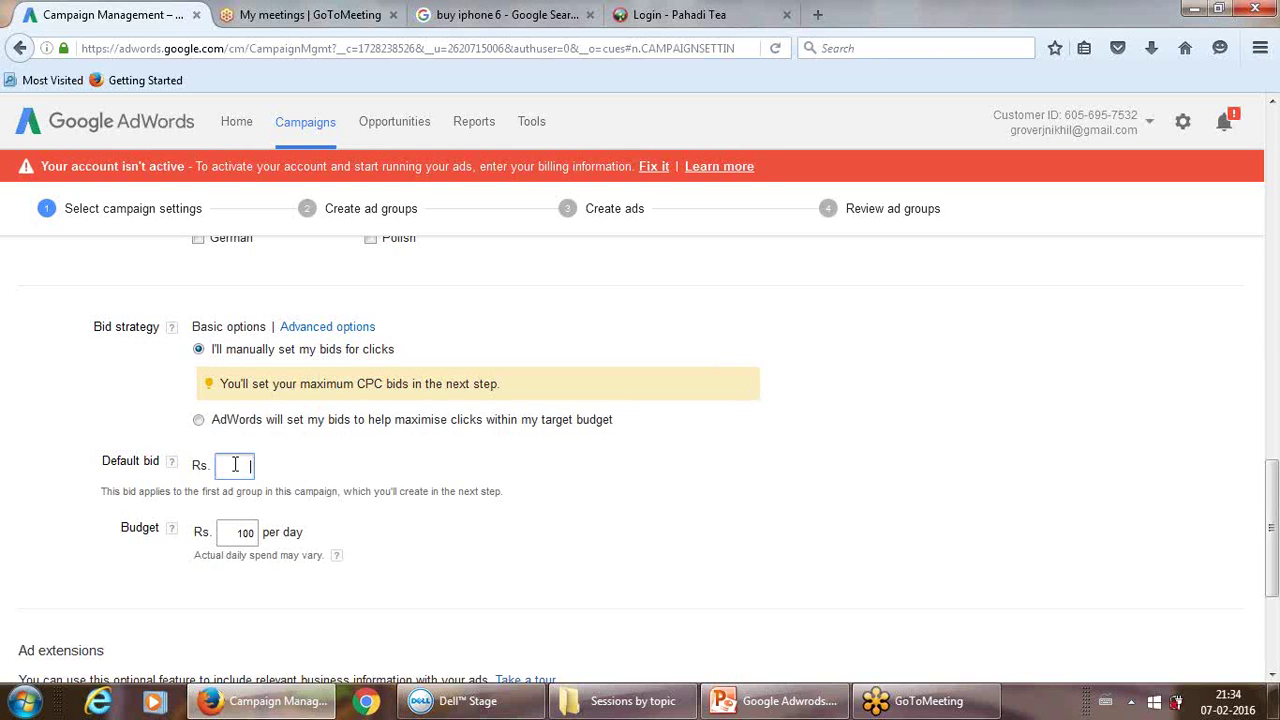
{"action": "type", "text": "5"}
{"action": "left_click", "coordinate": [502, 531]}
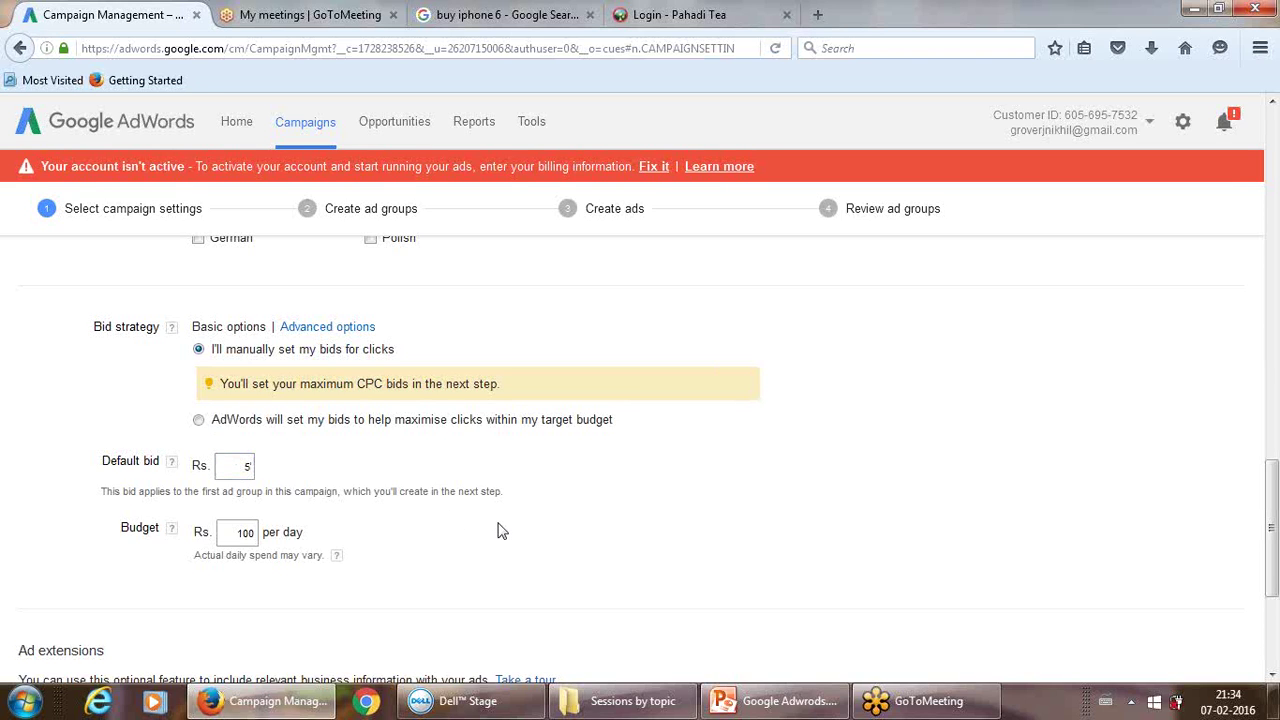
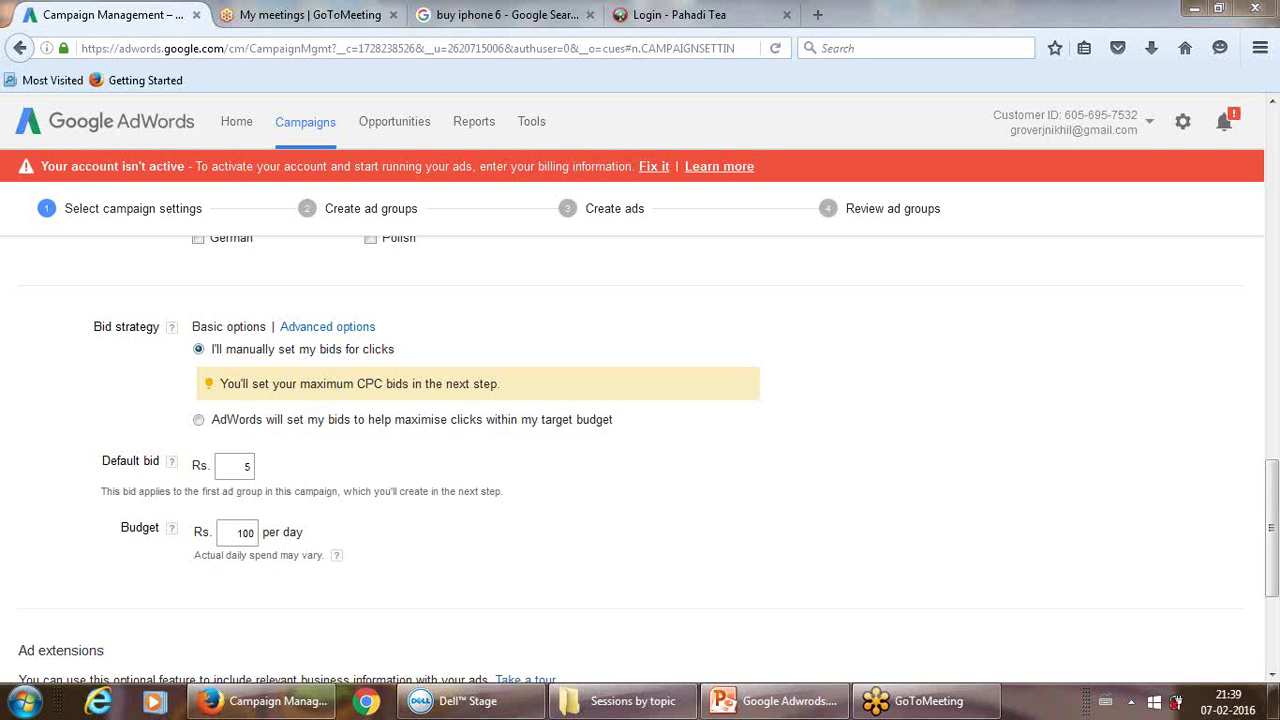
Open a blank workbook in Microsoft Excel and calculate =365/12 in cell A1
{"action": "left_click", "coordinate": [27, 703]}
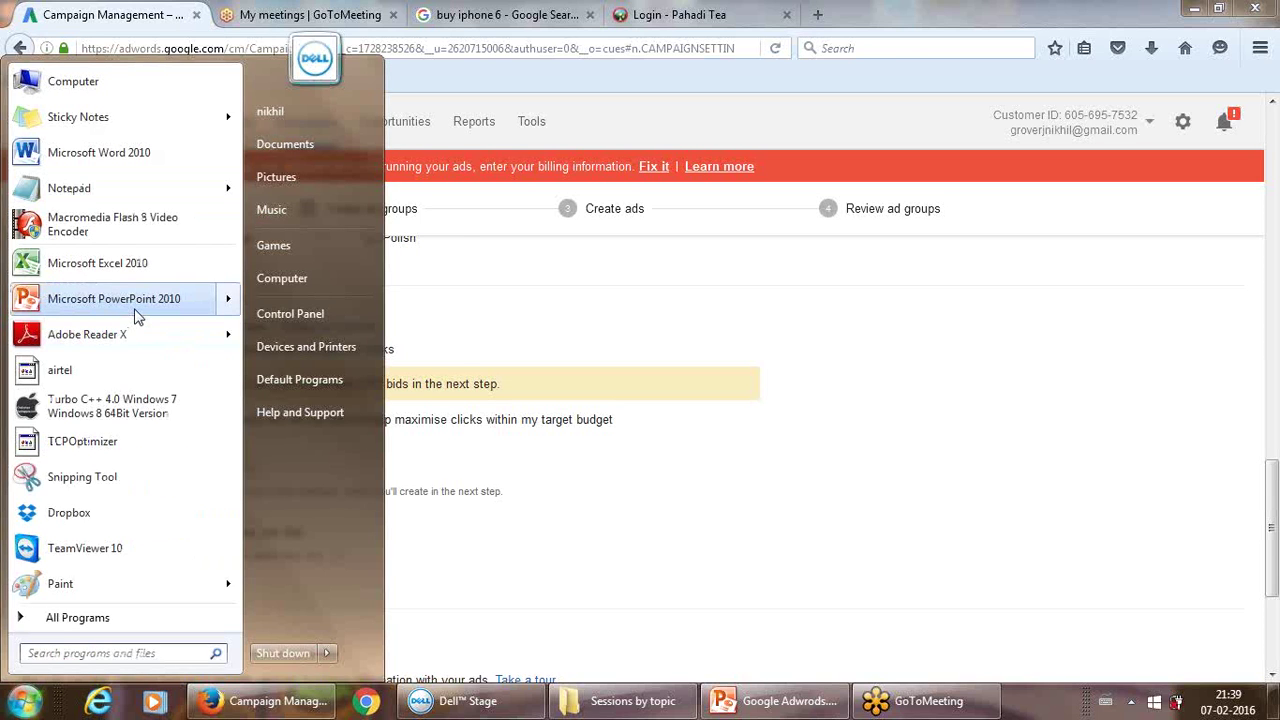
{"action": "left_click", "coordinate": [100, 266]}
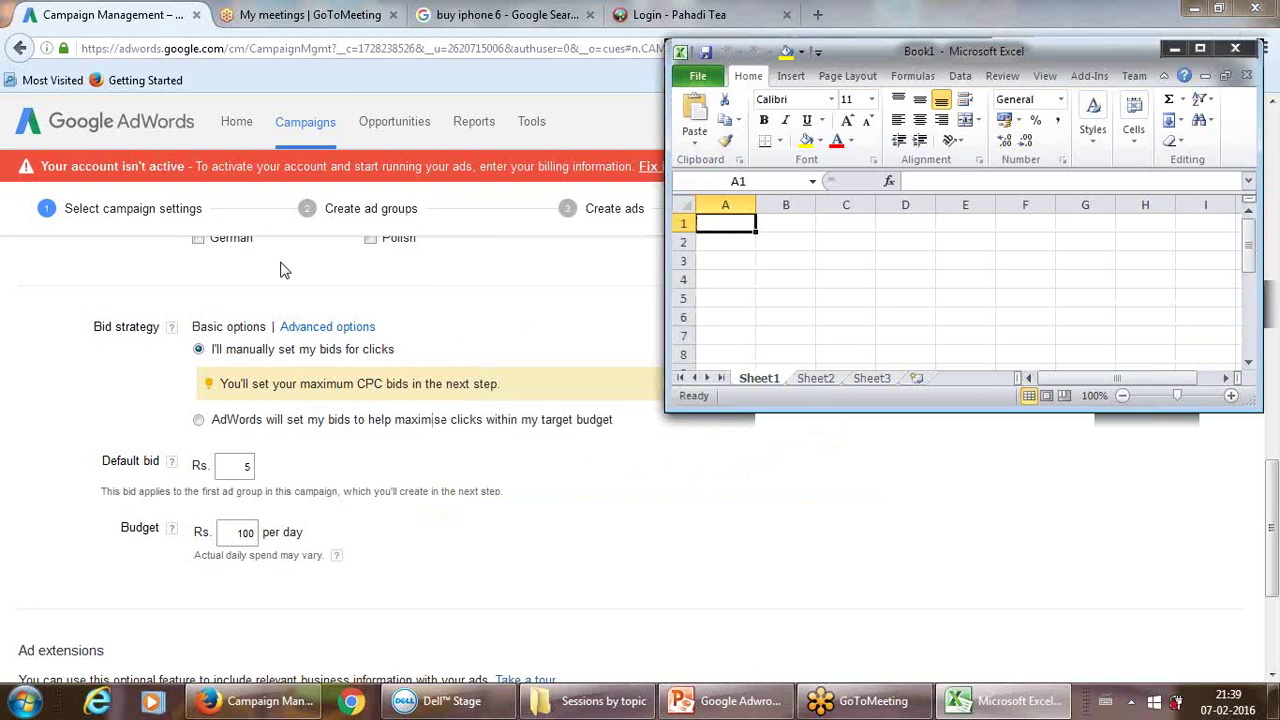
{"action": "double_click", "coordinate": [717, 223]}
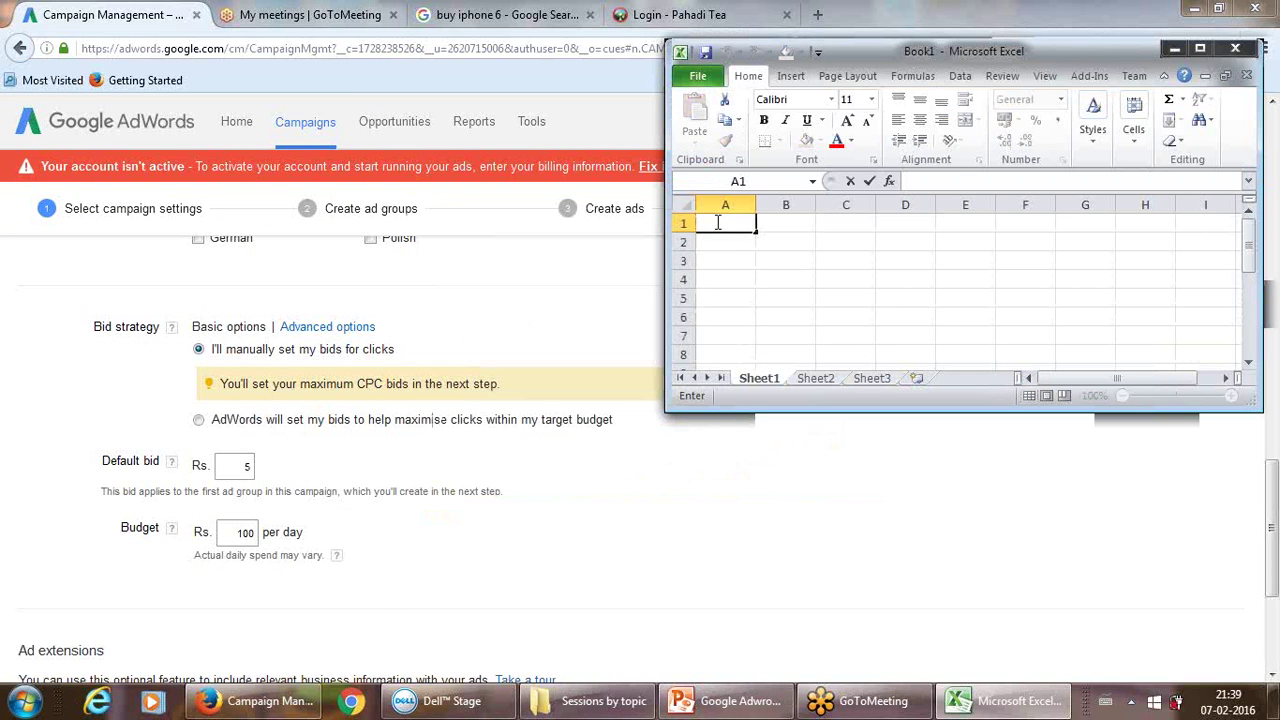
{"action": "type", "text": "=36"}
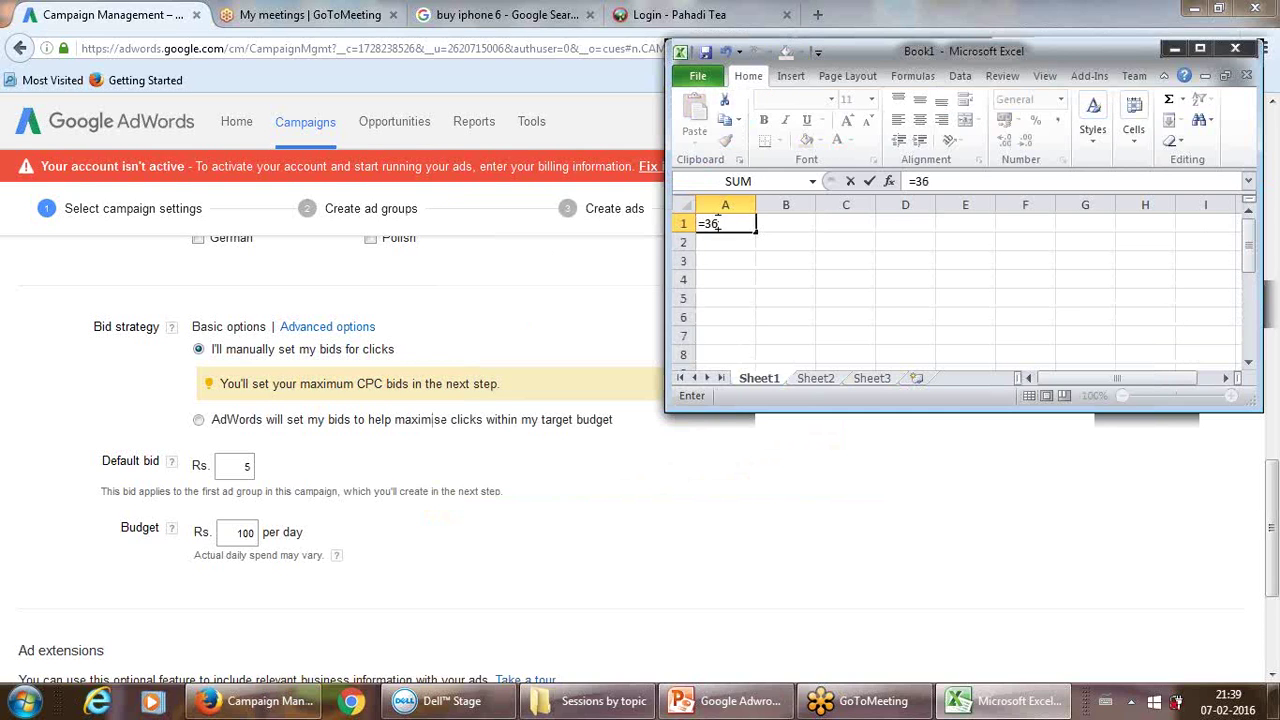
{"action": "type", "text": "5/12"}
{"action": "key", "text": "Return"}
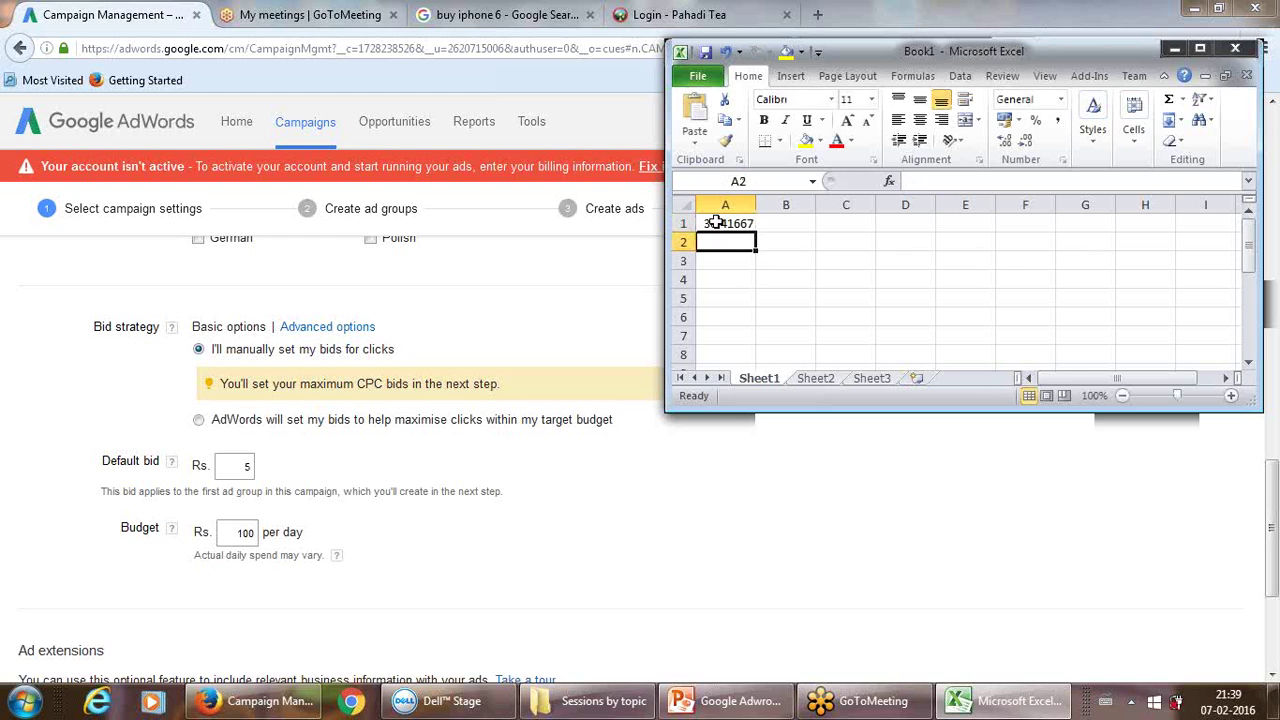
Clear the formula in cell A1 and close the Excel workbook without saving it
{"action": "key", "text": "Up"}
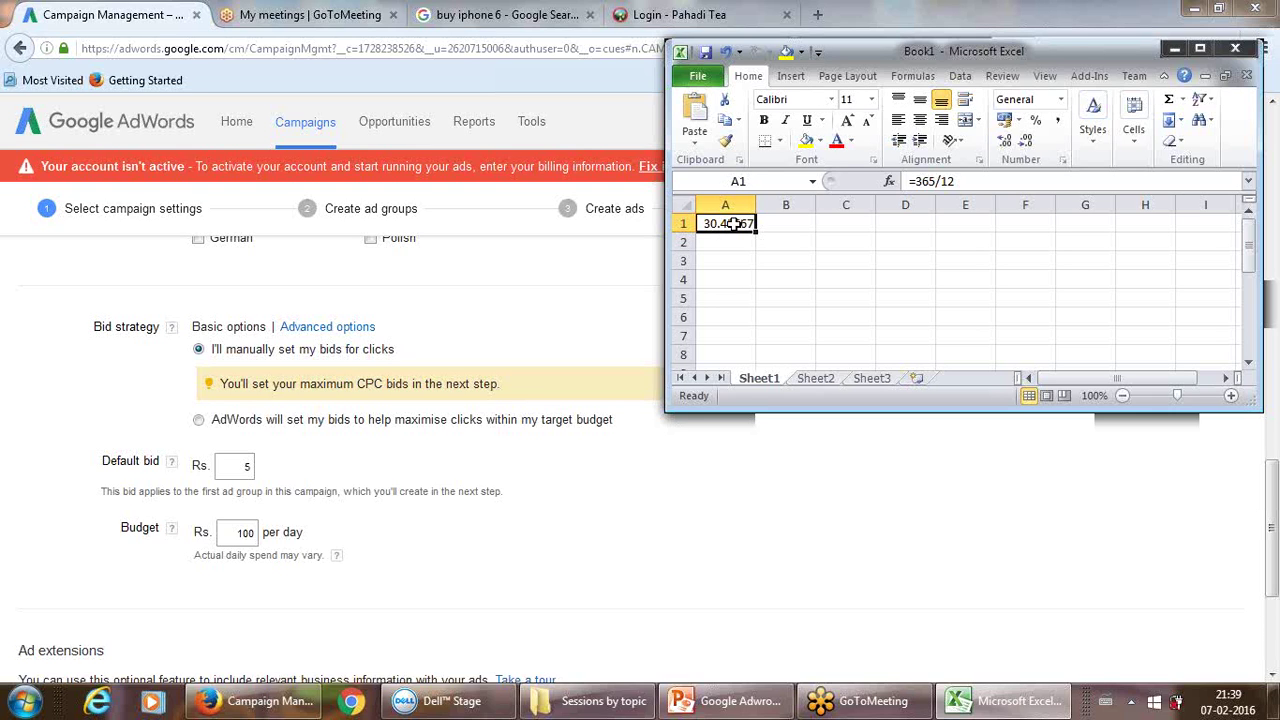
{"action": "key", "text": "Delete"}
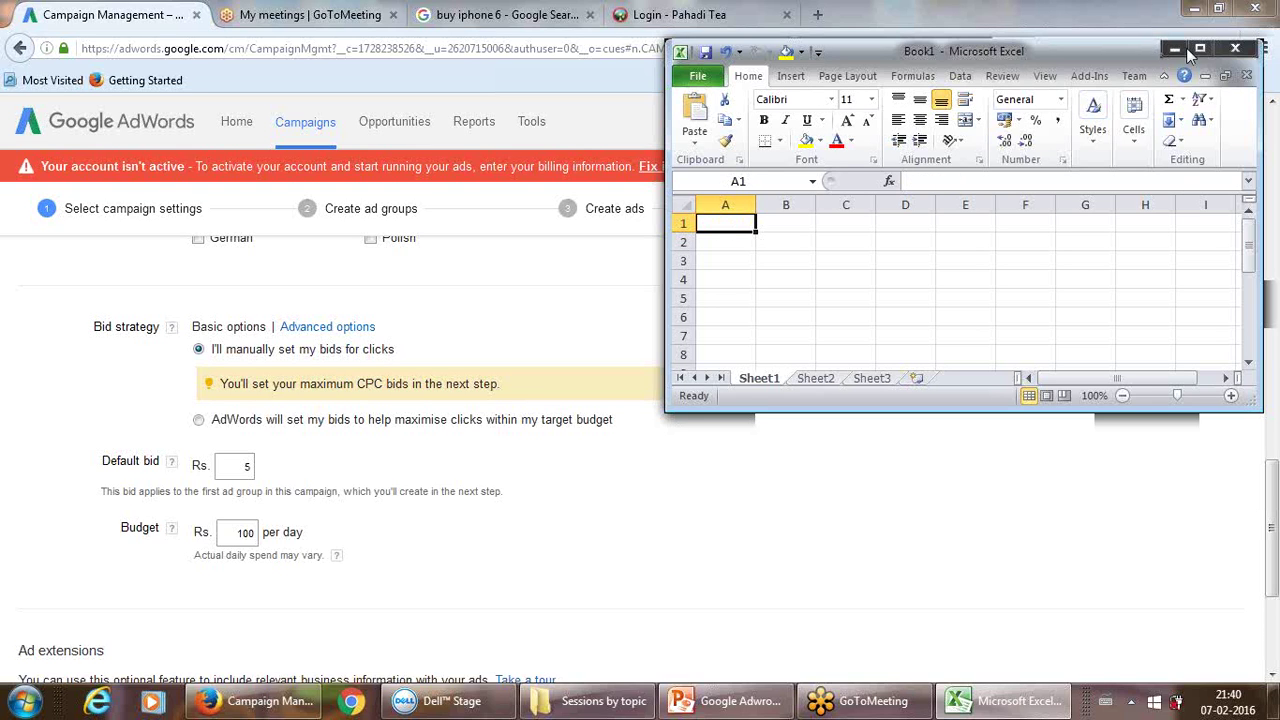
{"action": "left_click", "coordinate": [1235, 49]}
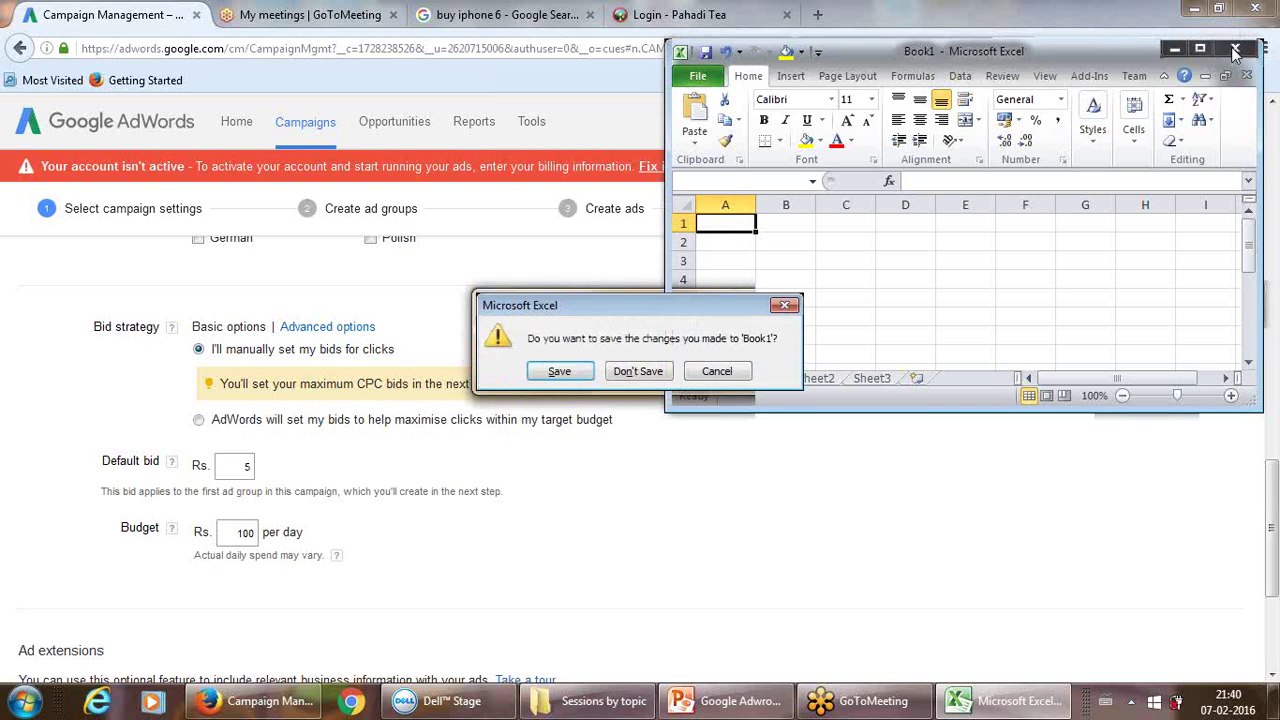
{"action": "left_click", "coordinate": [637, 372]}
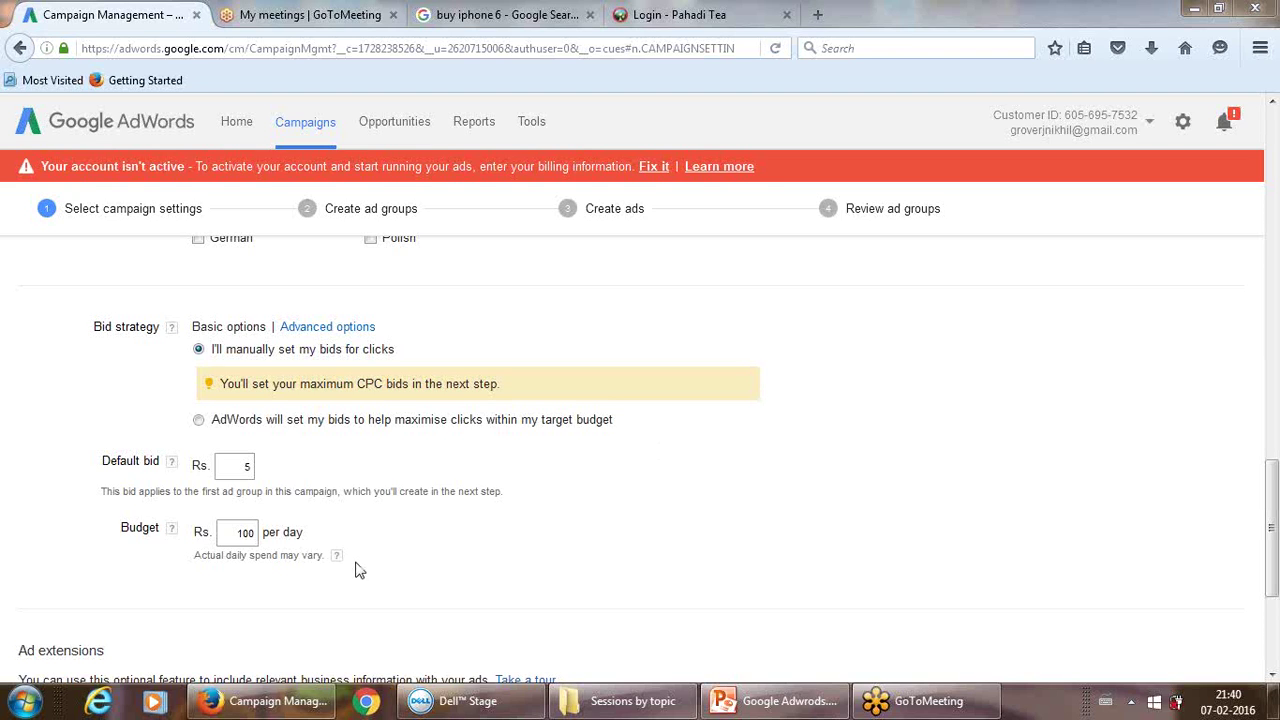
{"action": "left_click", "coordinate": [24, 703]}
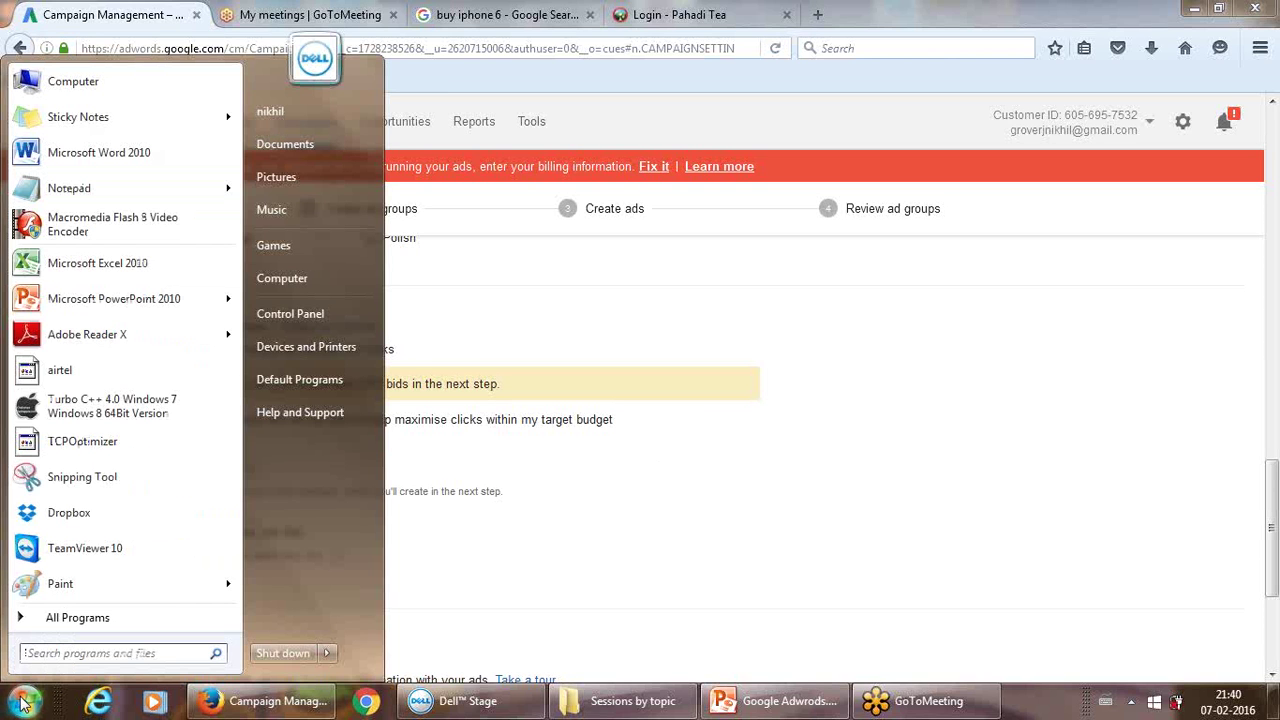
{"action": "left_click", "coordinate": [135, 260]}
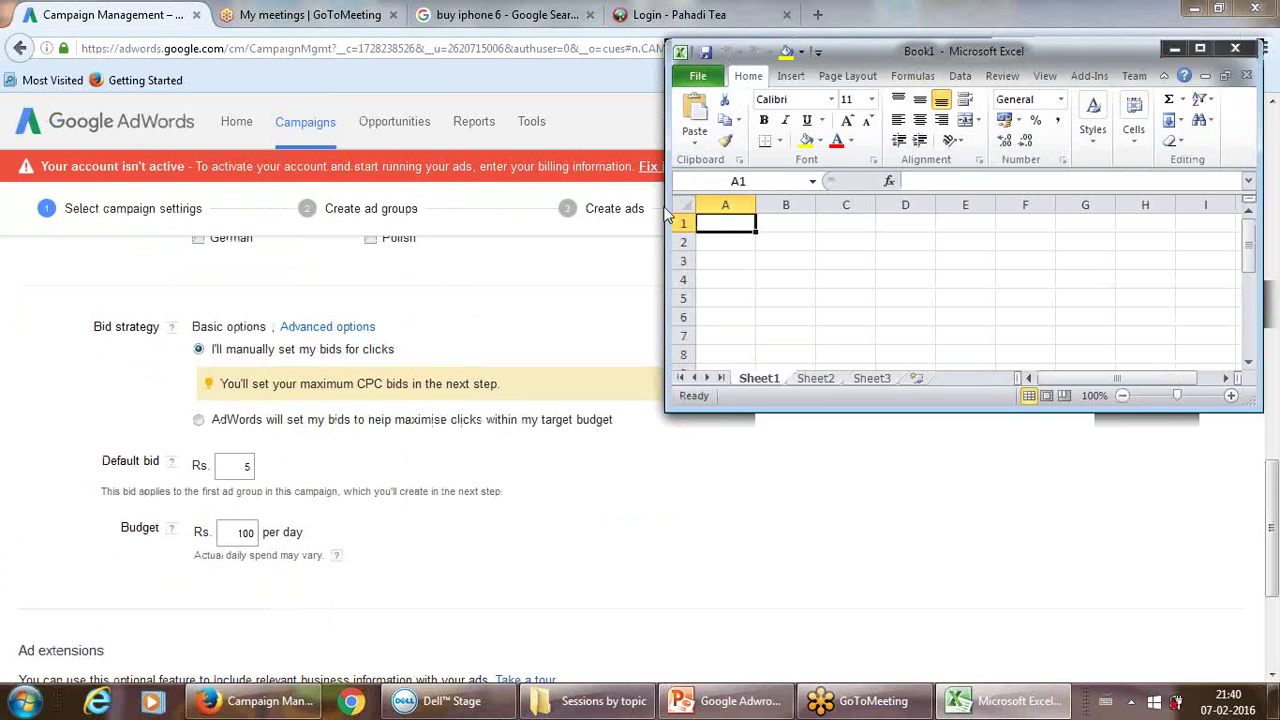
{"action": "type", "text": "="}
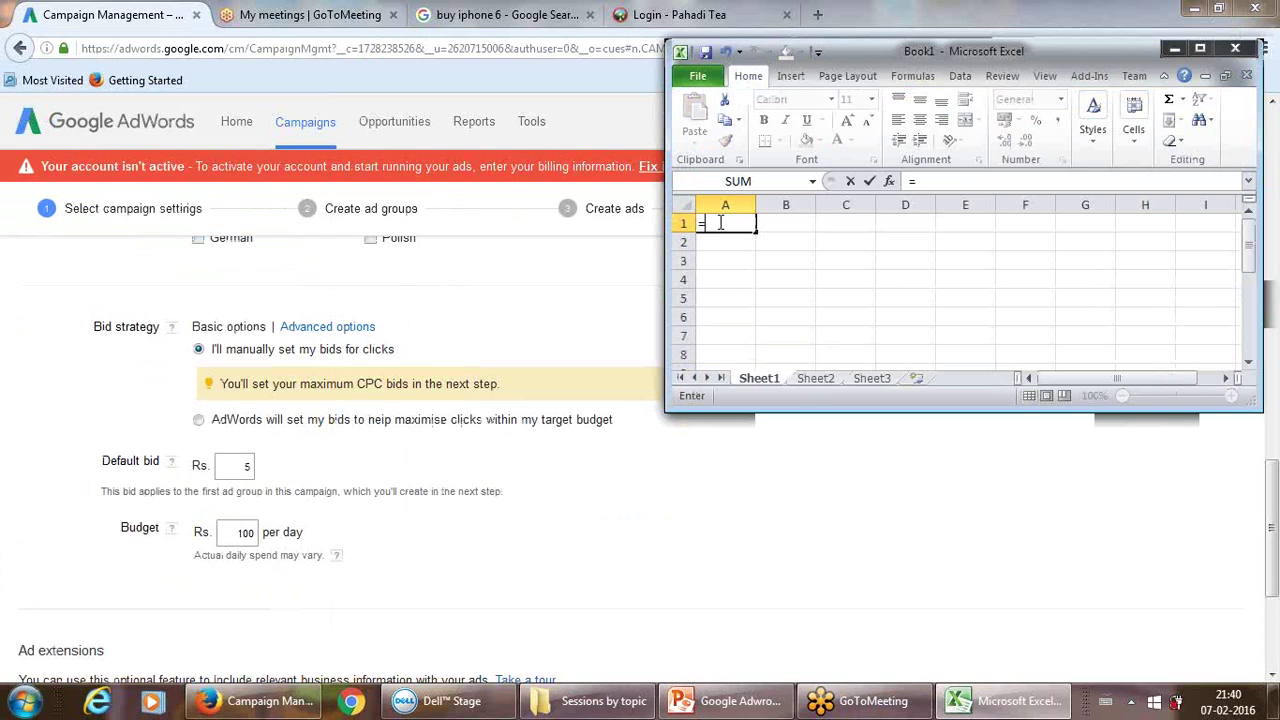
{"action": "type", "text": "30"}
{"action": "key", "text": "BackSpace"}
{"action": "key", "text": "BackSpace"}
{"action": "key", "text": "BackSpace"}
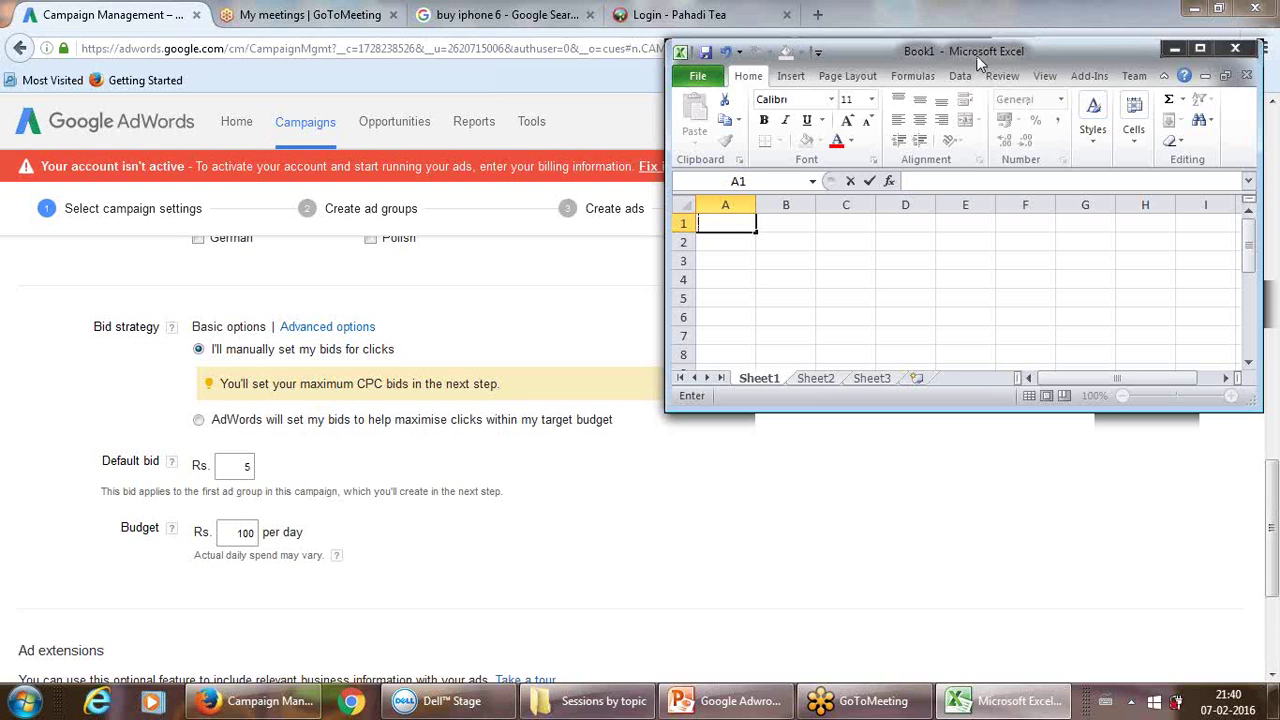
{"action": "left_click", "coordinate": [1234, 50]}
{"action": "left_click", "coordinate": [638, 371]}
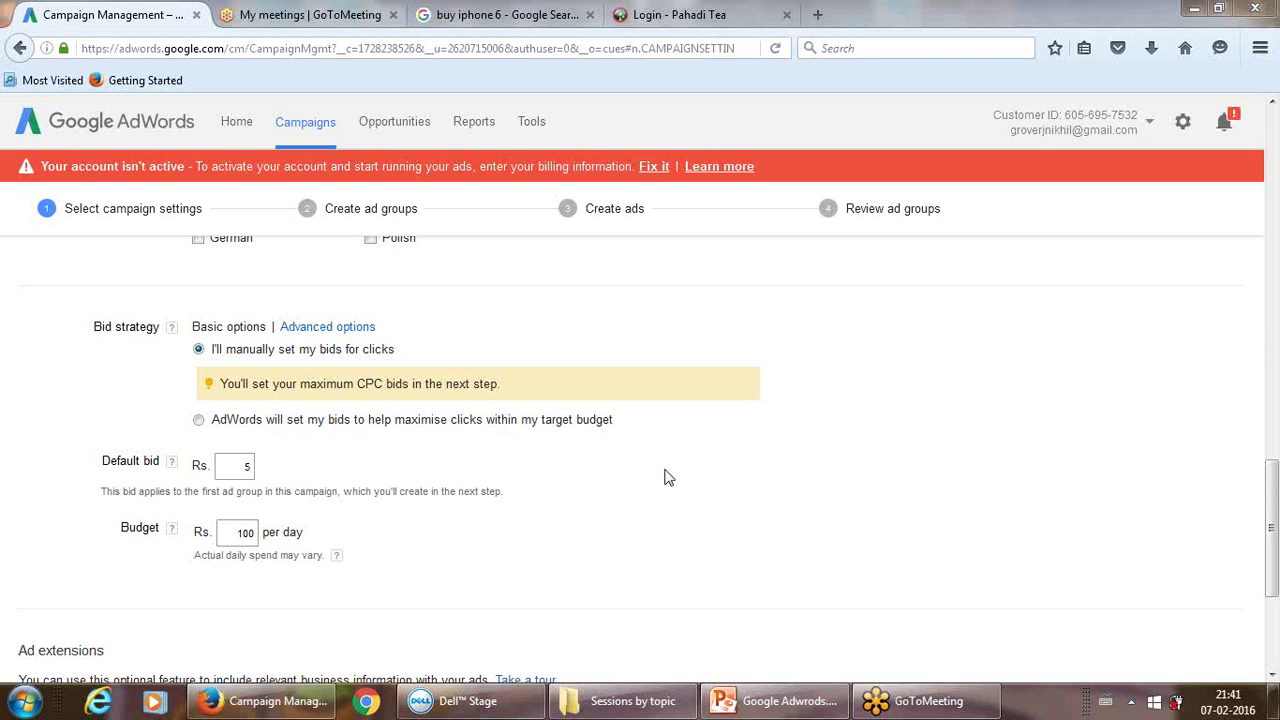
Show the advanced bid strategy options, return to the basic options, and bring up the ad extensions section
{"action": "left_click", "coordinate": [342, 330]}
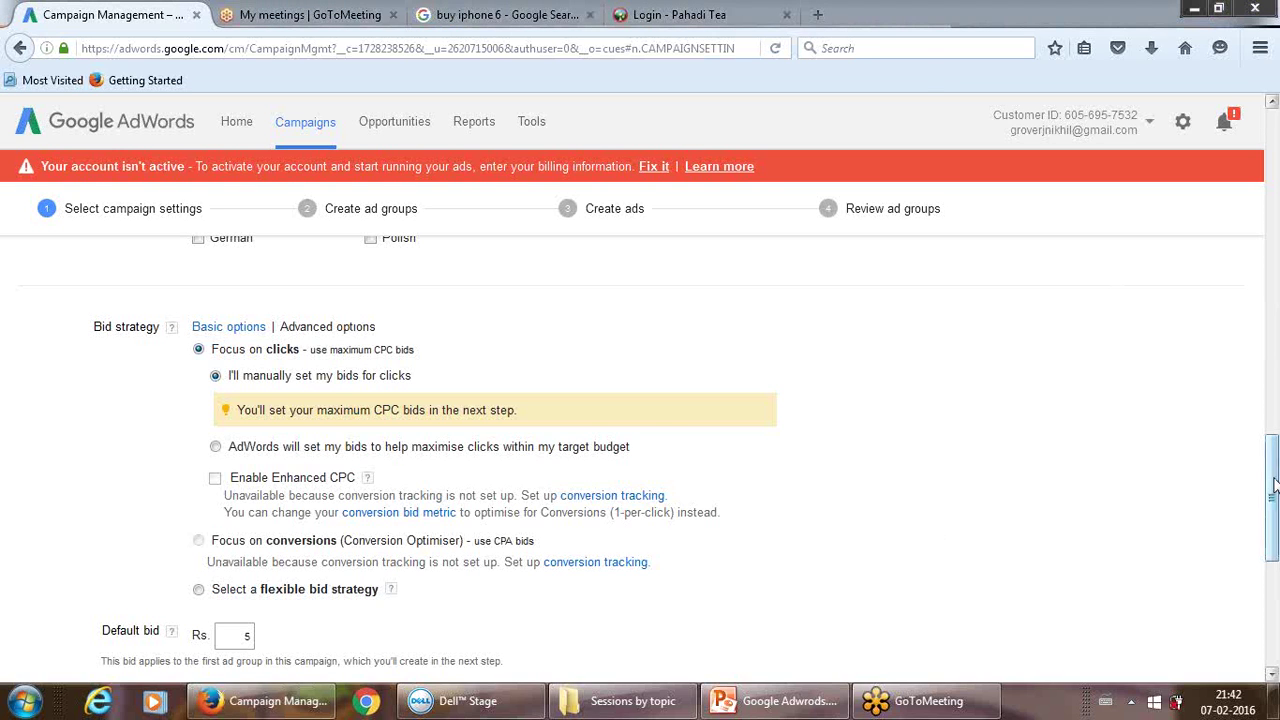
{"action": "mouse_move", "coordinate": [1273, 482]}
{"action": "left_mouse_down"}
{"action": "mouse_move", "coordinate": [1274, 522]}
{"action": "mouse_move", "coordinate": [1270, 440]}
{"action": "mouse_move", "coordinate": [1271, 477]}
{"action": "left_mouse_up"}
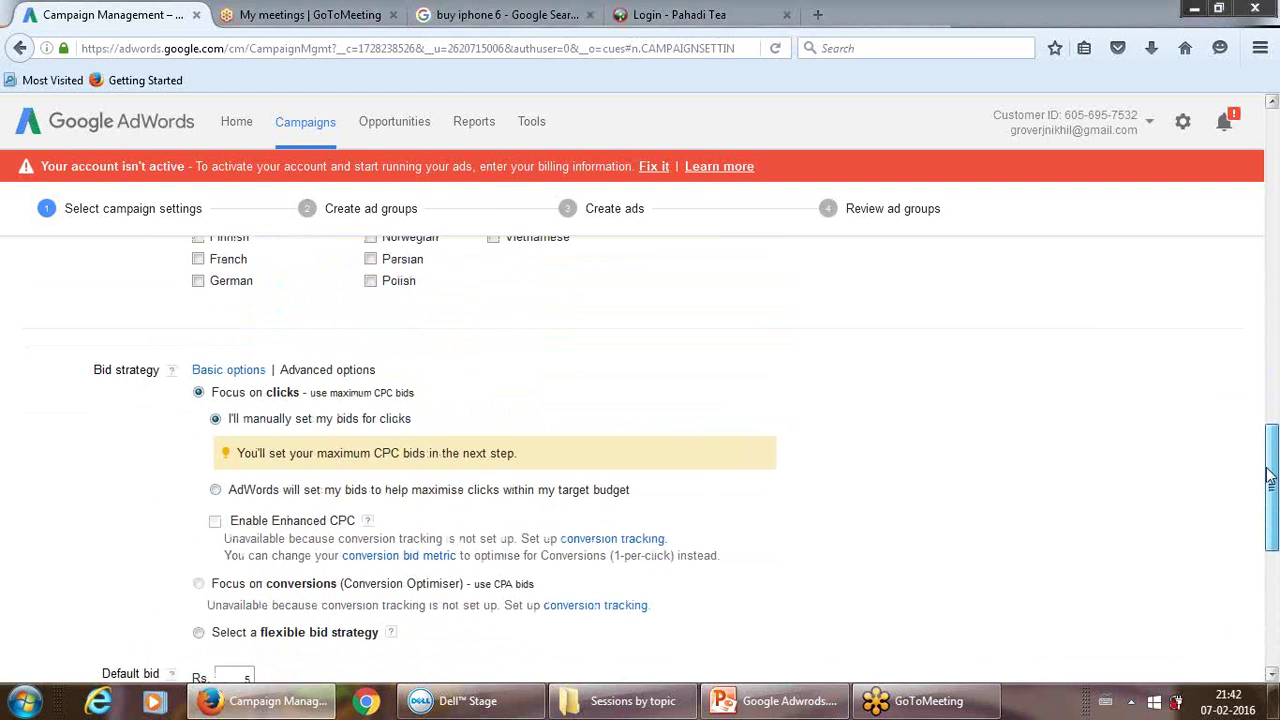
{"action": "left_click", "coordinate": [212, 372]}
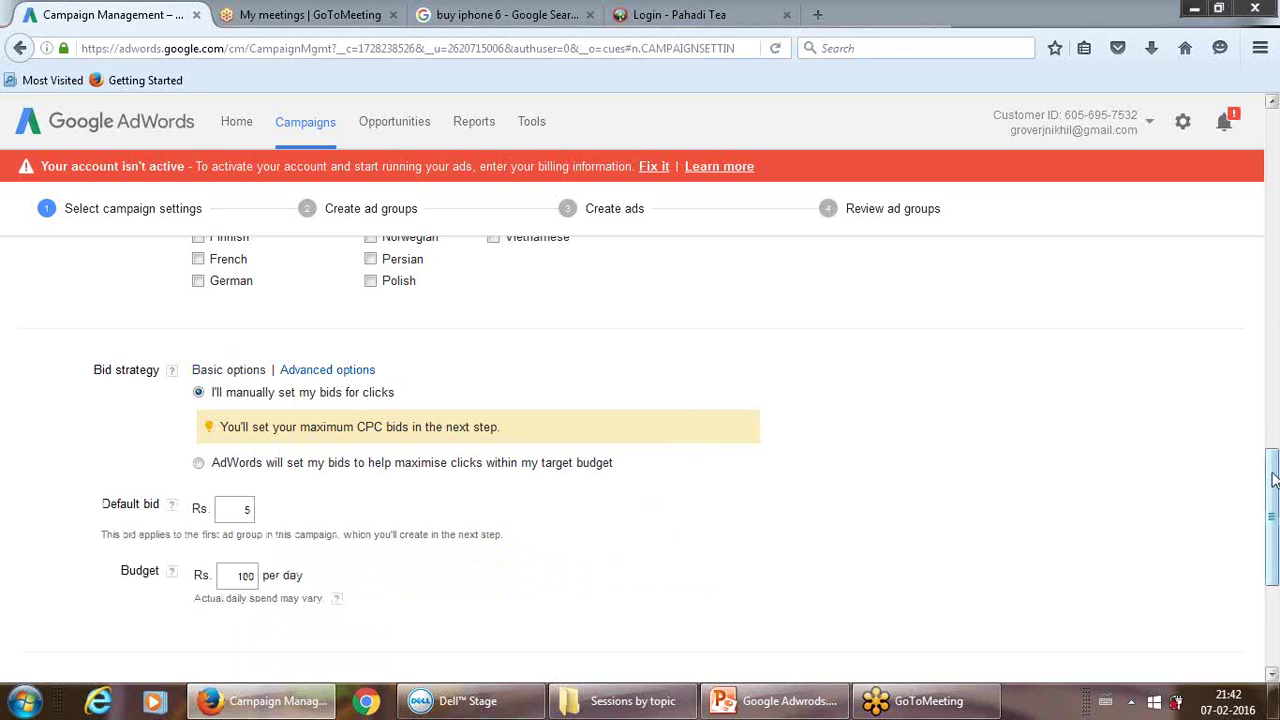
{"action": "left_click_drag", "start_coordinate": [1275, 481], "coordinate": [1275, 558]}
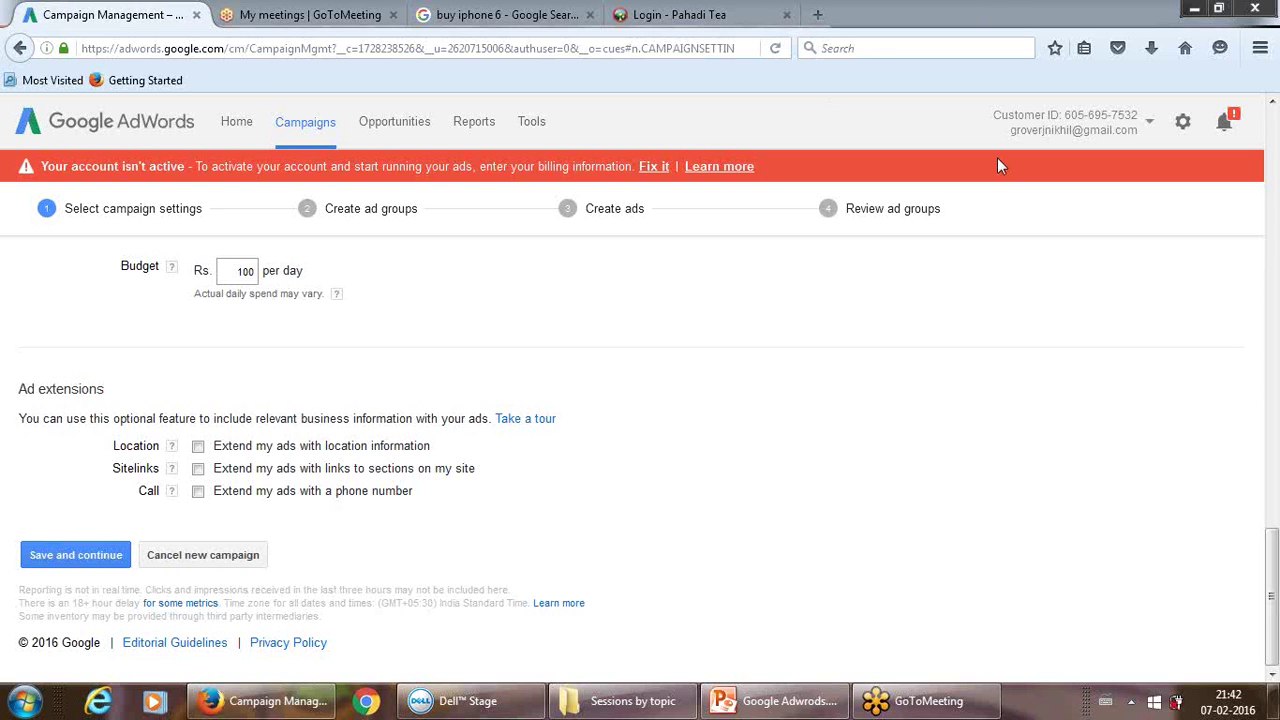
Search Google for "google adwords" in a new browser tab
{"action": "left_click", "coordinate": [818, 15]}
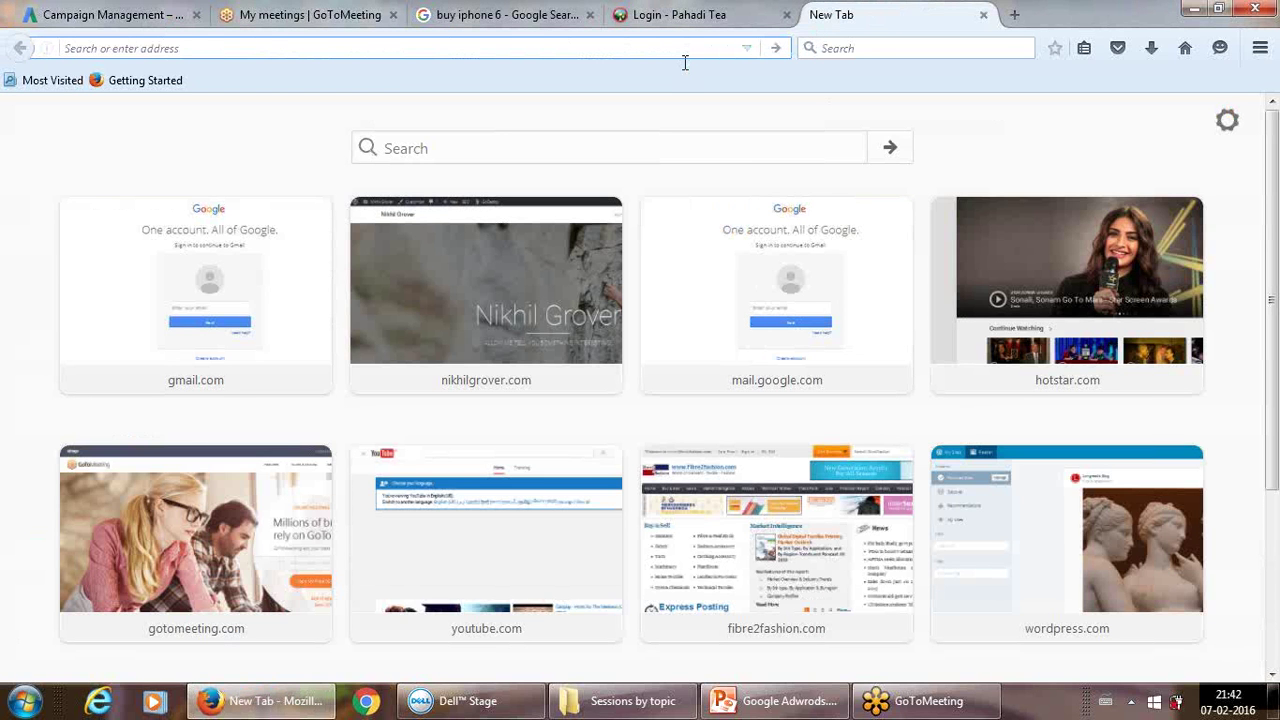
{"action": "type", "text": "google.co.in/l"}
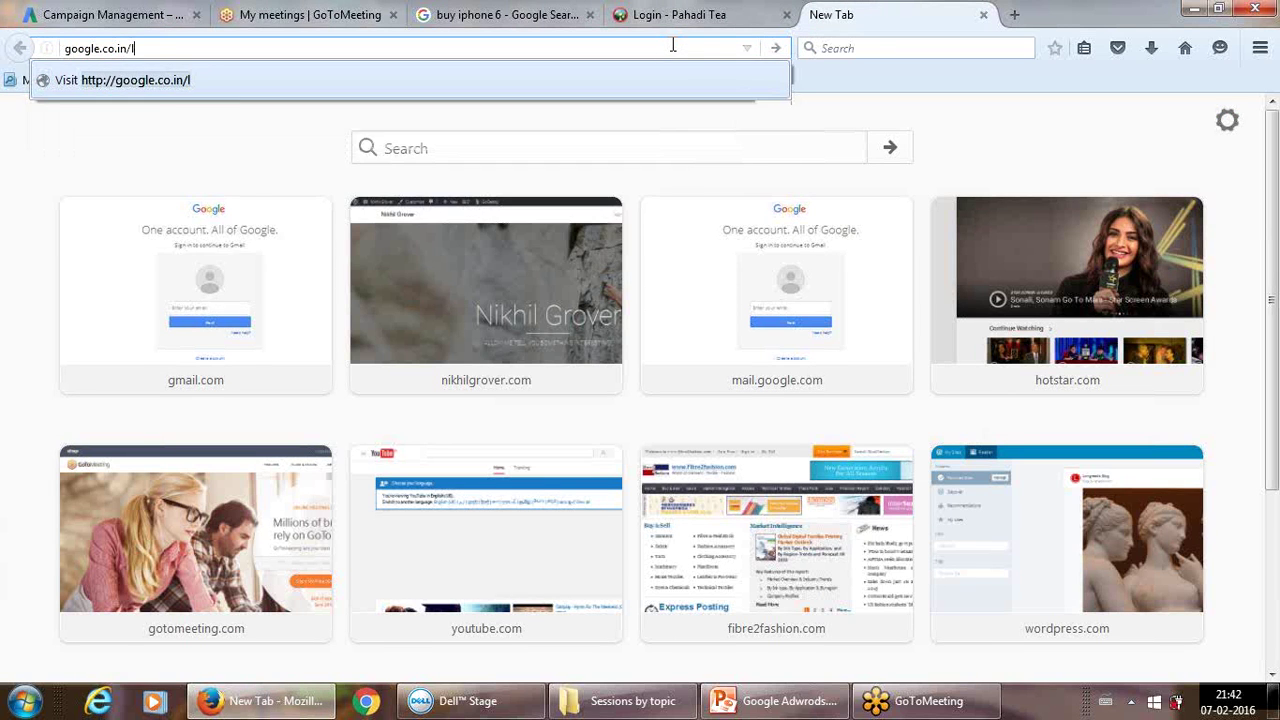
{"action": "key", "text": "BackSpace"}
{"action": "key", "text": "BackSpace"}
{"action": "key", "text": "BackSpace"}
{"action": "key", "text": "BackSpace"}
{"action": "key", "text": "BackSpace"}
{"action": "key", "text": "BackSpace"}
{"action": "key", "text": "BackSpace"}
{"action": "key", "text": "BackSpace"}
{"action": "type", "text": "a"}
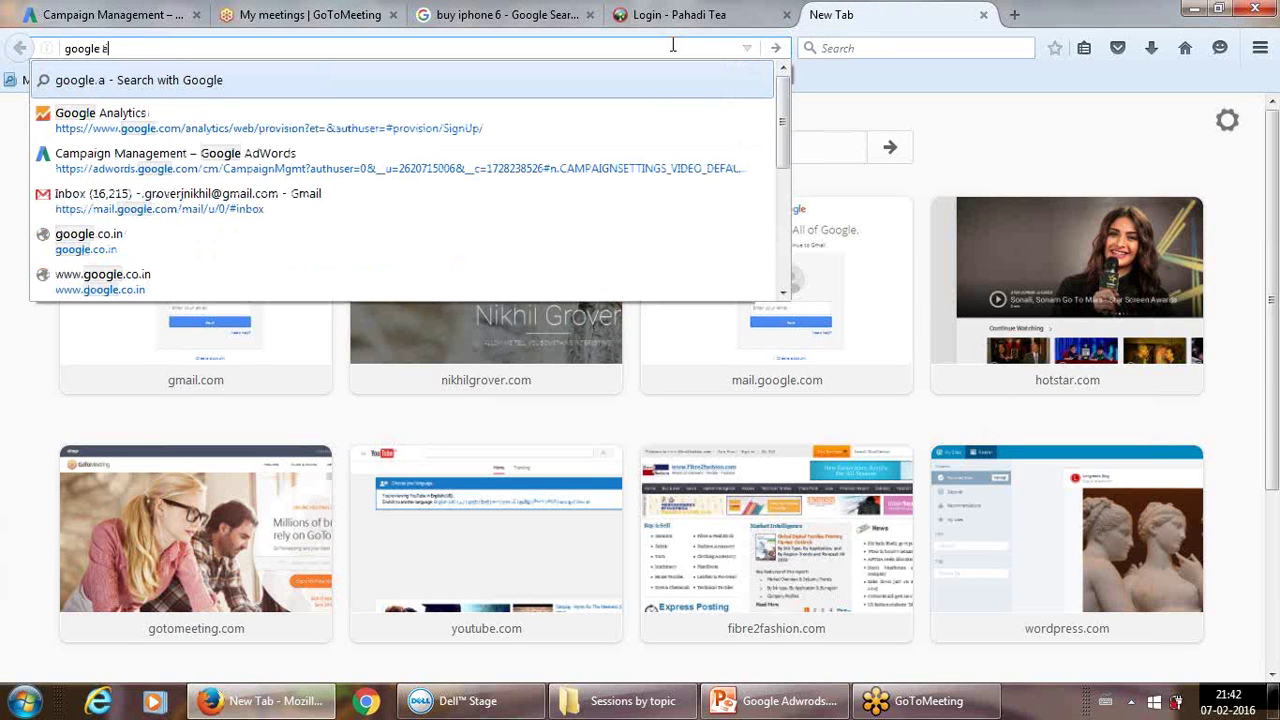
{"action": "type", "text": "dwr"}
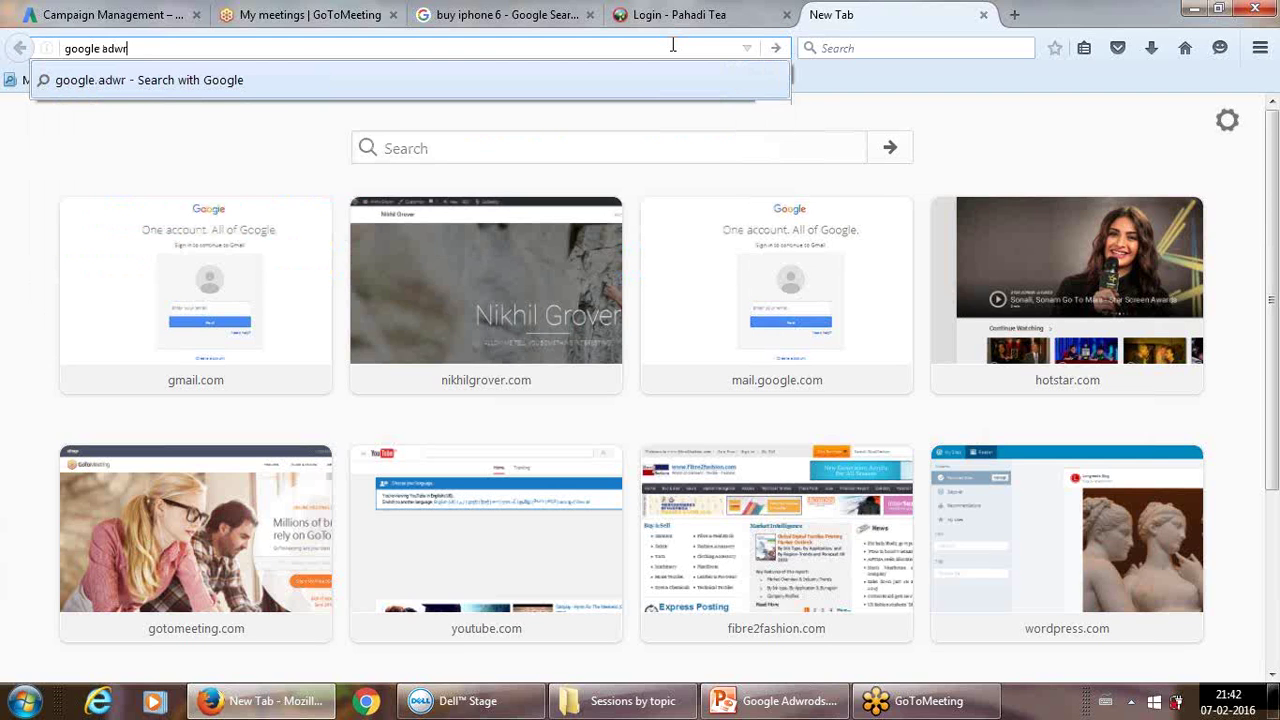
{"action": "key", "text": "BackSpace"}
{"action": "type", "text": "ord"}
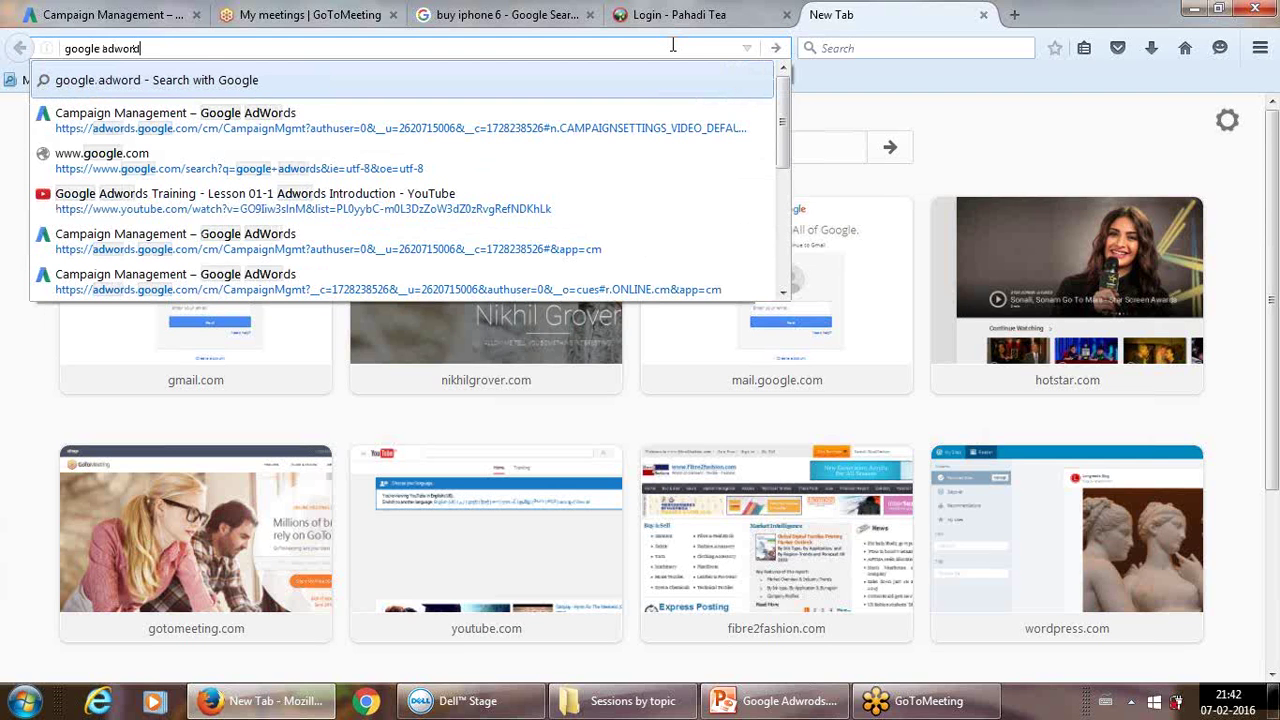
{"action": "type", "text": "s"}
{"action": "key", "text": "Return"}
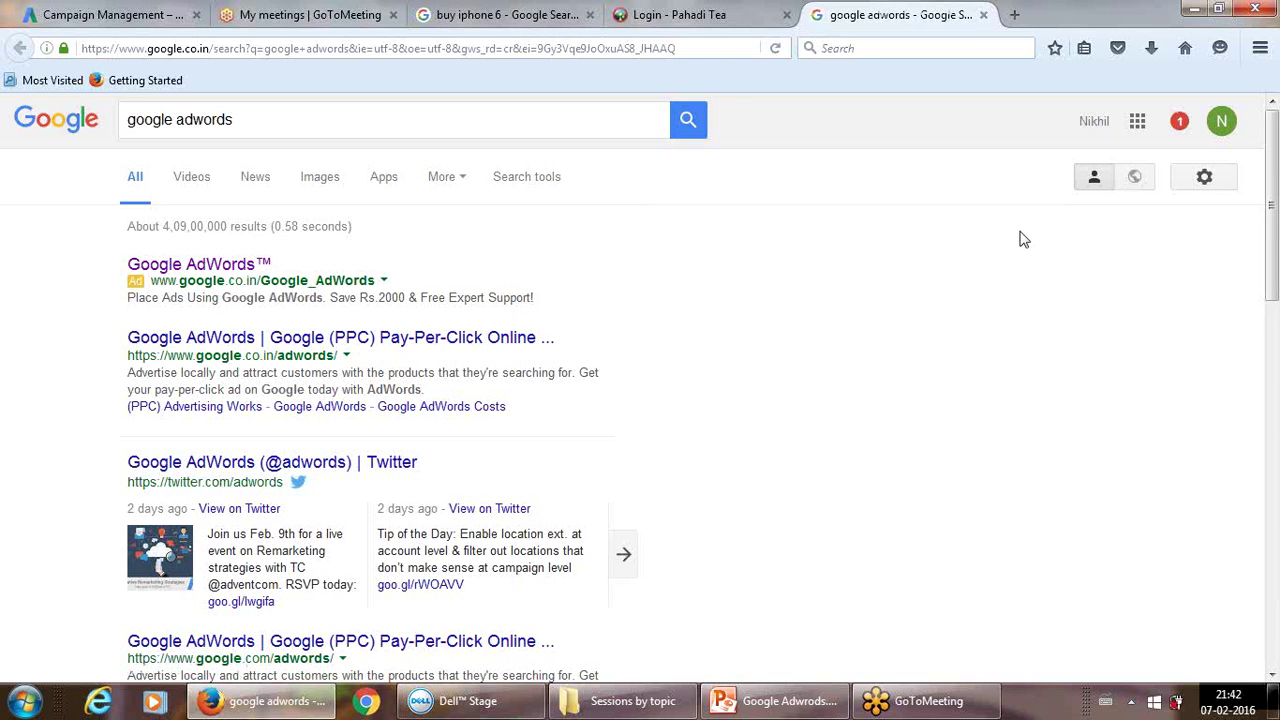
Replace the search query and look up "pizza hut faridabad" on Google
{"action": "left_click_drag", "start_coordinate": [1272, 276], "coordinate": [1268, 140]}
{"action": "left_click", "coordinate": [268, 146]}
{"action": "left_click_drag", "start_coordinate": [238, 120], "coordinate": [15, 154]}
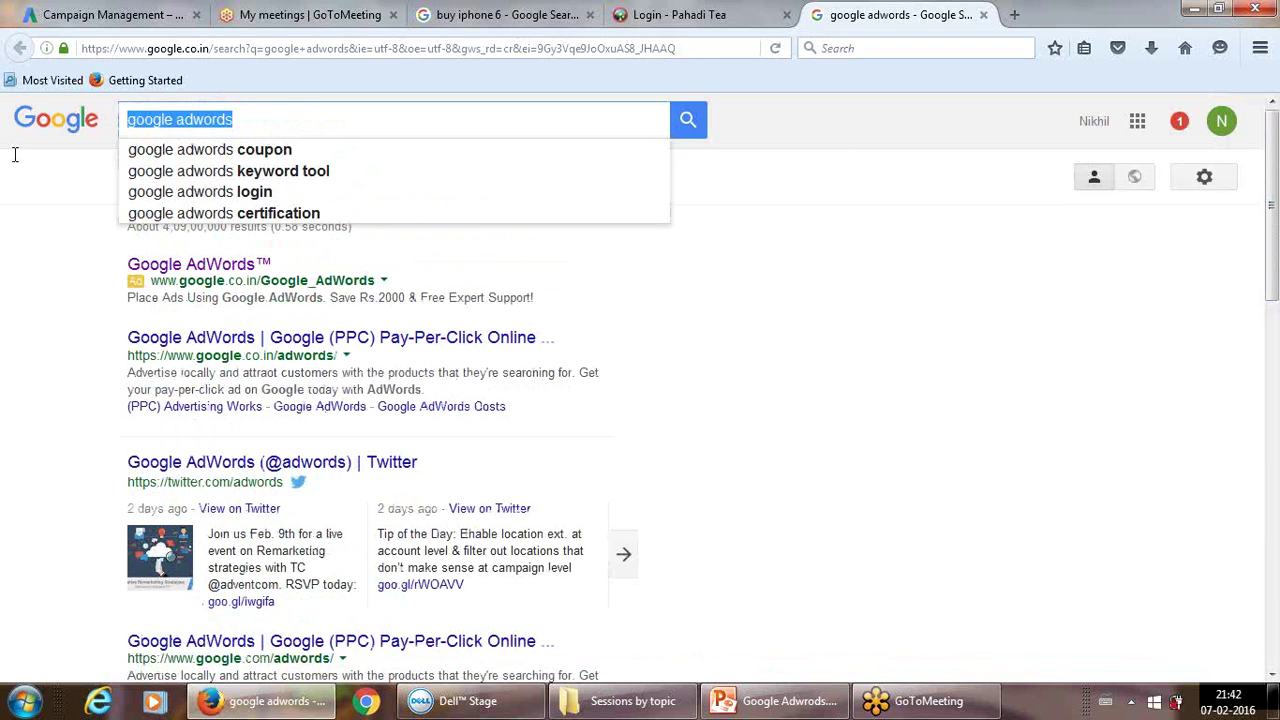
{"action": "type", "text": "pizza "}
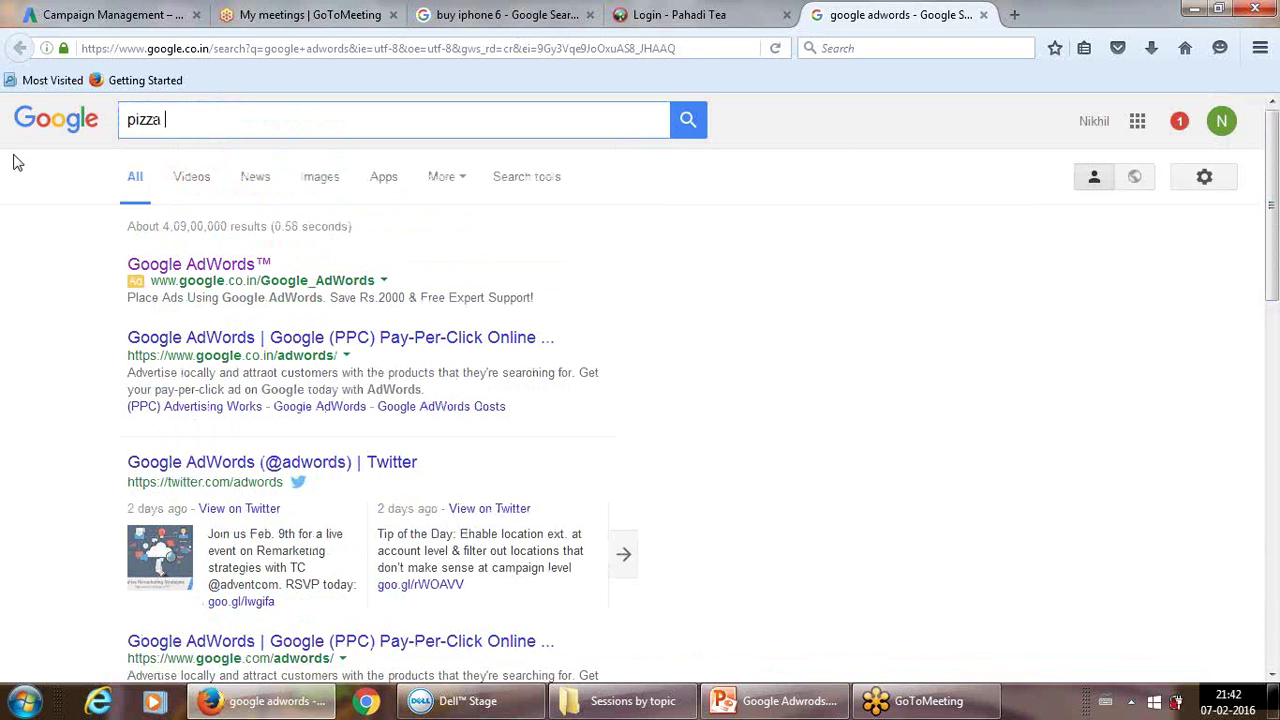
{"action": "type", "text": "hut farida"}
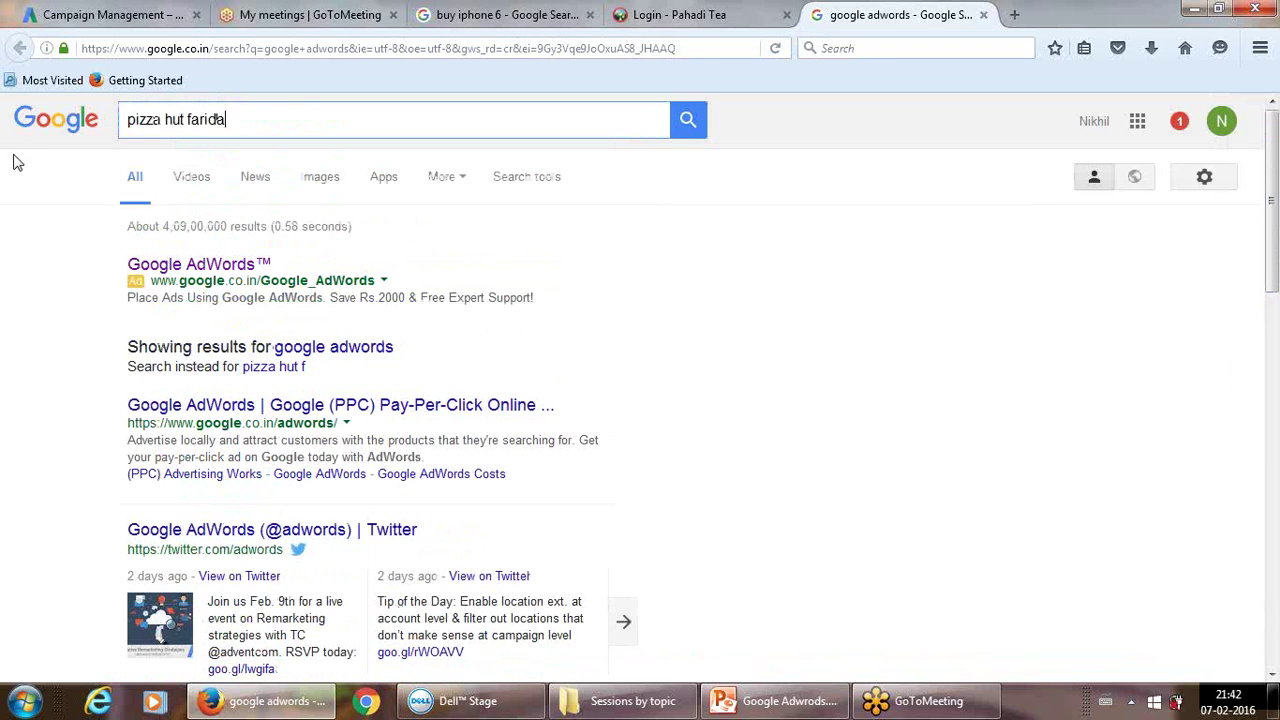
{"action": "type", "text": "vad"}
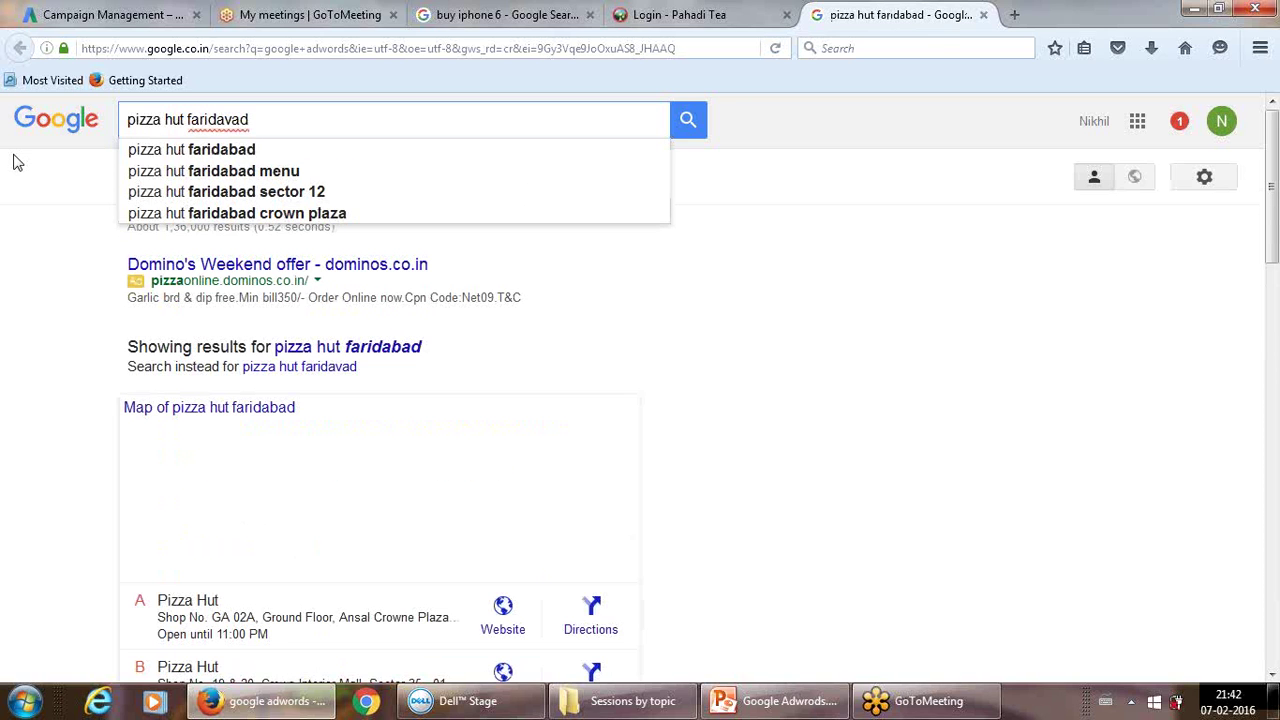
{"action": "key", "text": "Down"}
{"action": "key", "text": "Return"}
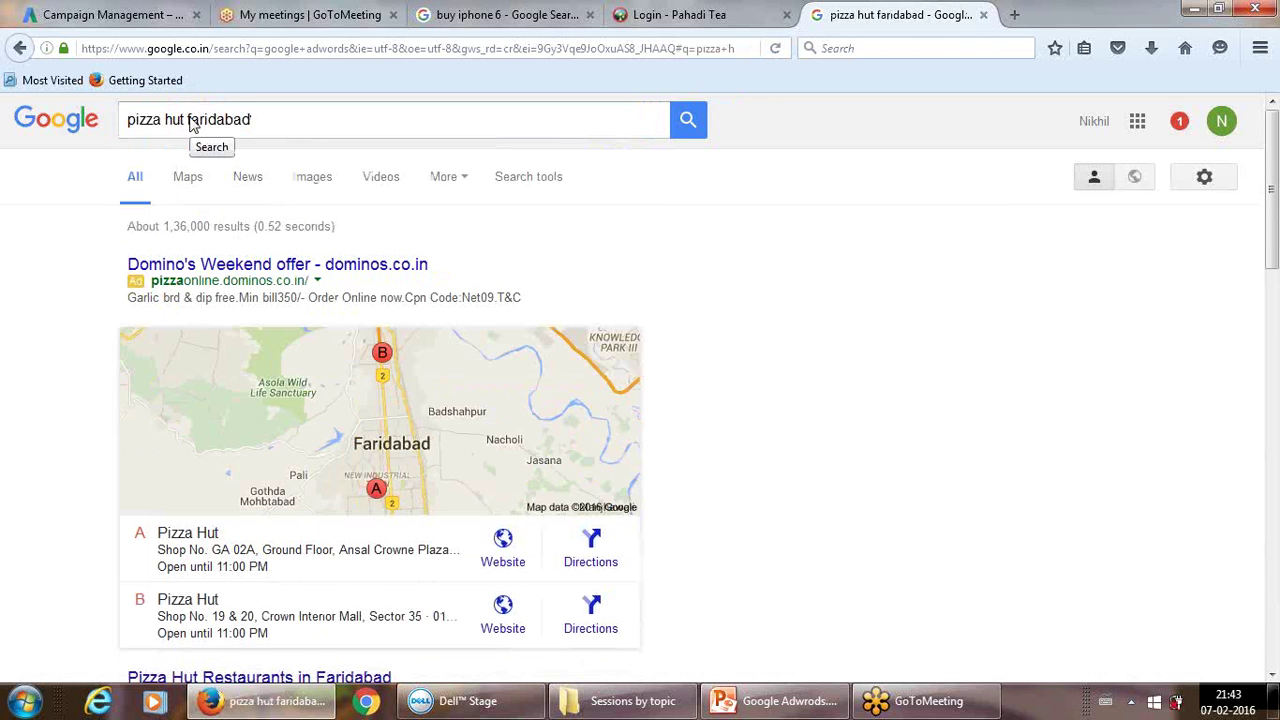
Remove the city from the Google query so that it searches for "pizza hut" only
{"action": "left_click", "coordinate": [300, 117]}
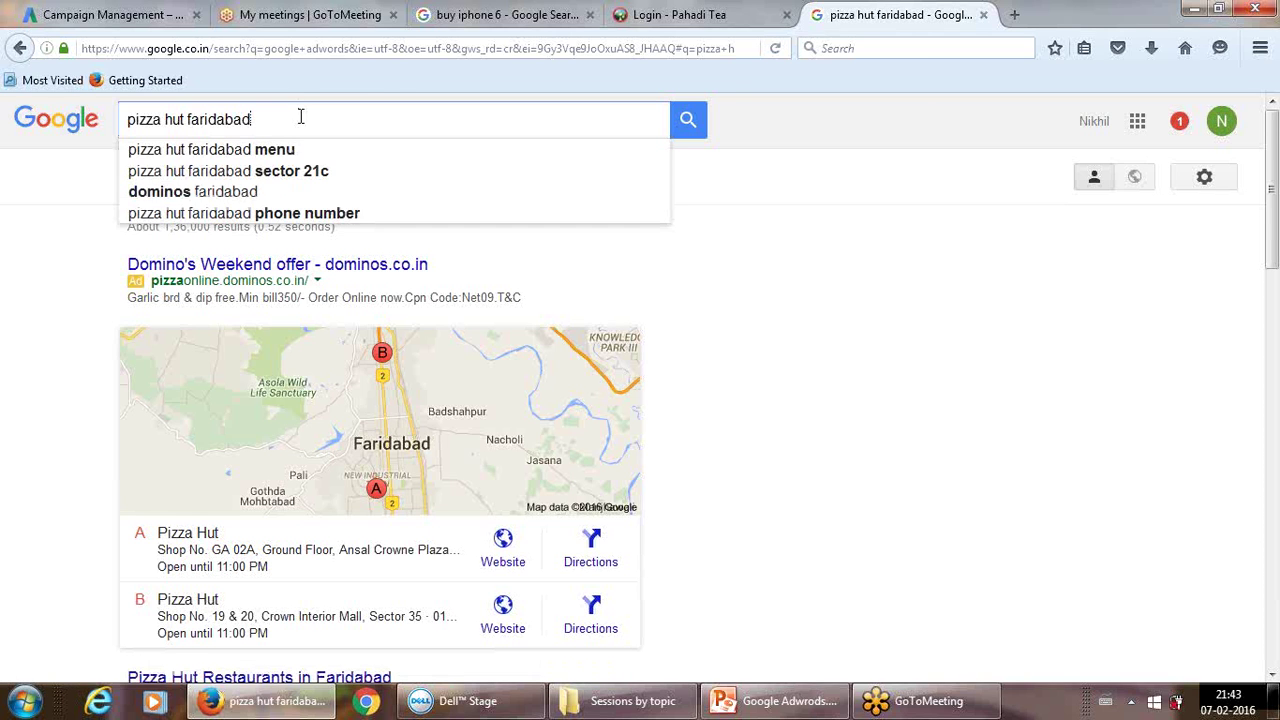
{"action": "key", "text": "BackSpace"}
{"action": "key", "text": "BackSpace"}
{"action": "key", "text": "BackSpace"}
{"action": "key", "text": "BackSpace"}
{"action": "key", "text": "BackSpace"}
{"action": "key", "text": "BackSpace"}
{"action": "key", "text": "BackSpace"}
{"action": "key", "text": "BackSpace"}
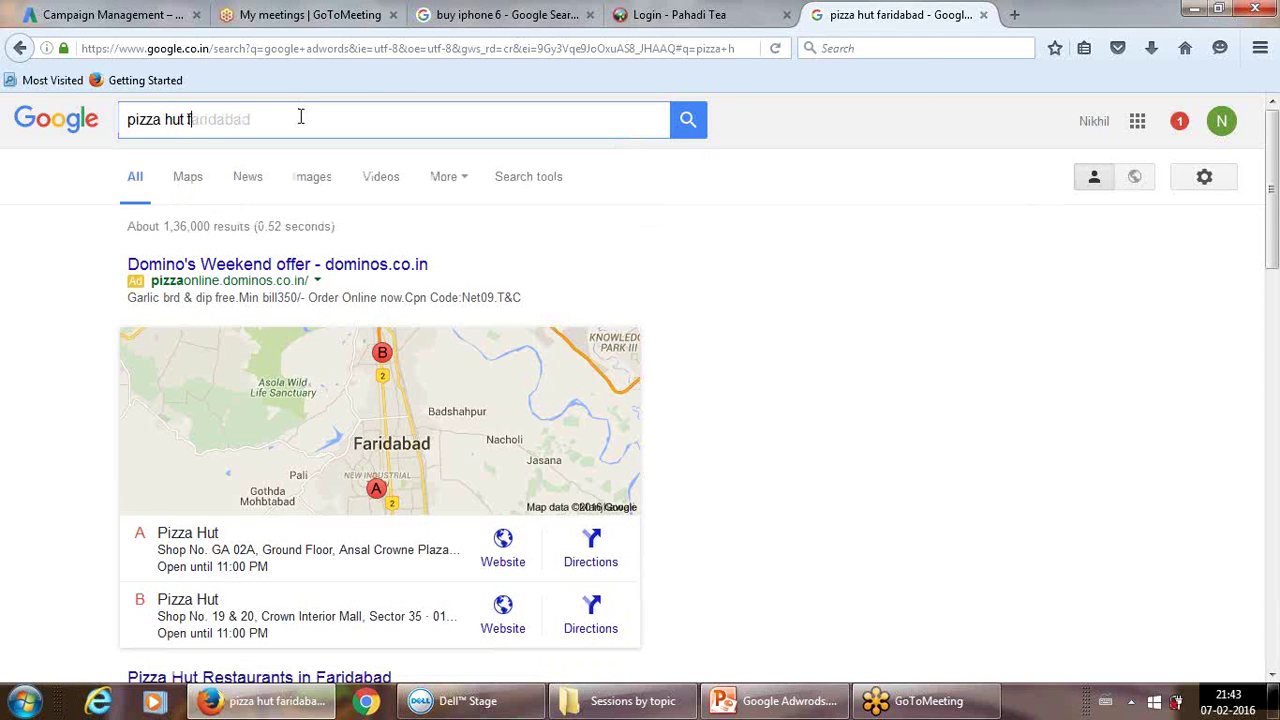
{"action": "key", "text": "BackSpace"}
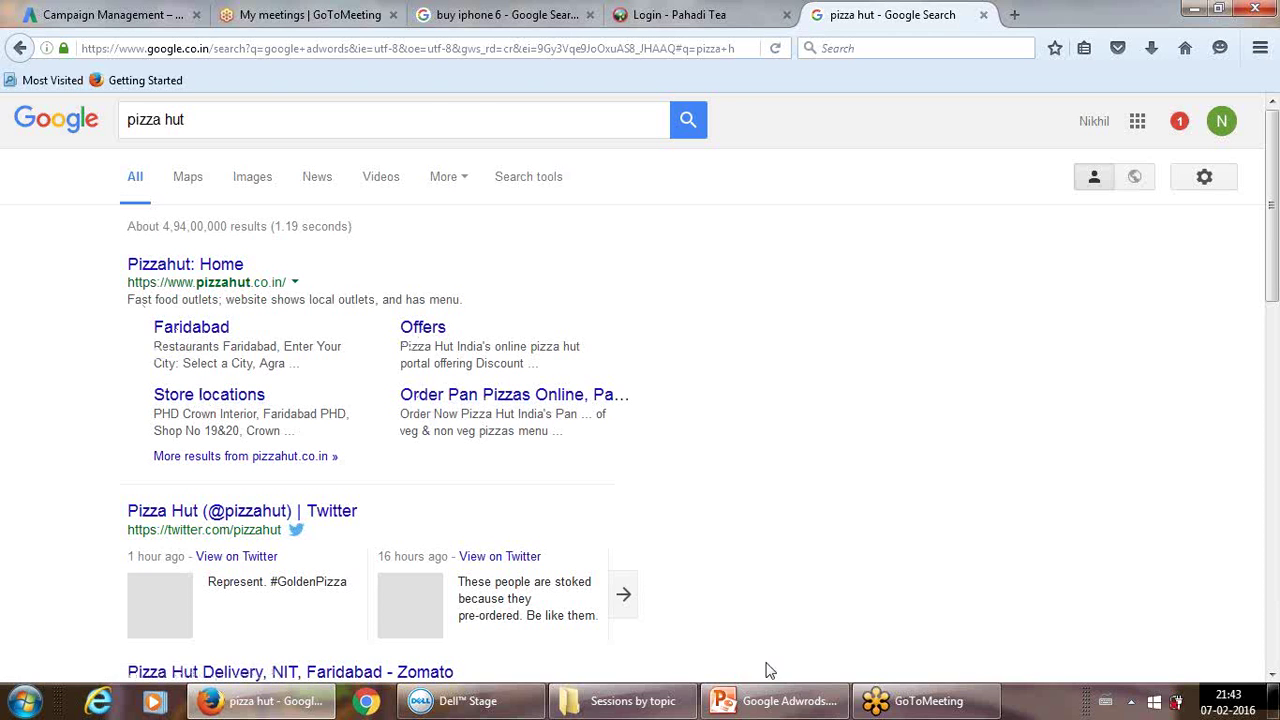
{"action": "left_click", "coordinate": [828, 713]}
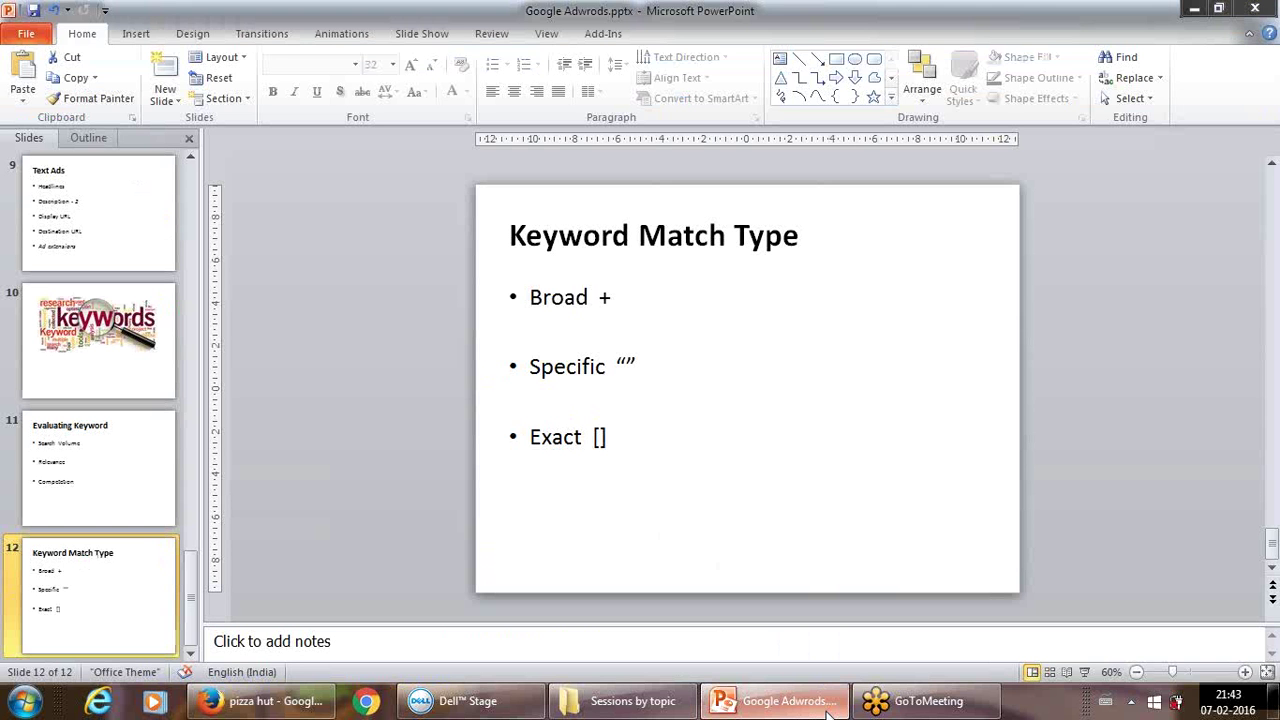
{"action": "left_click", "coordinate": [336, 705]}
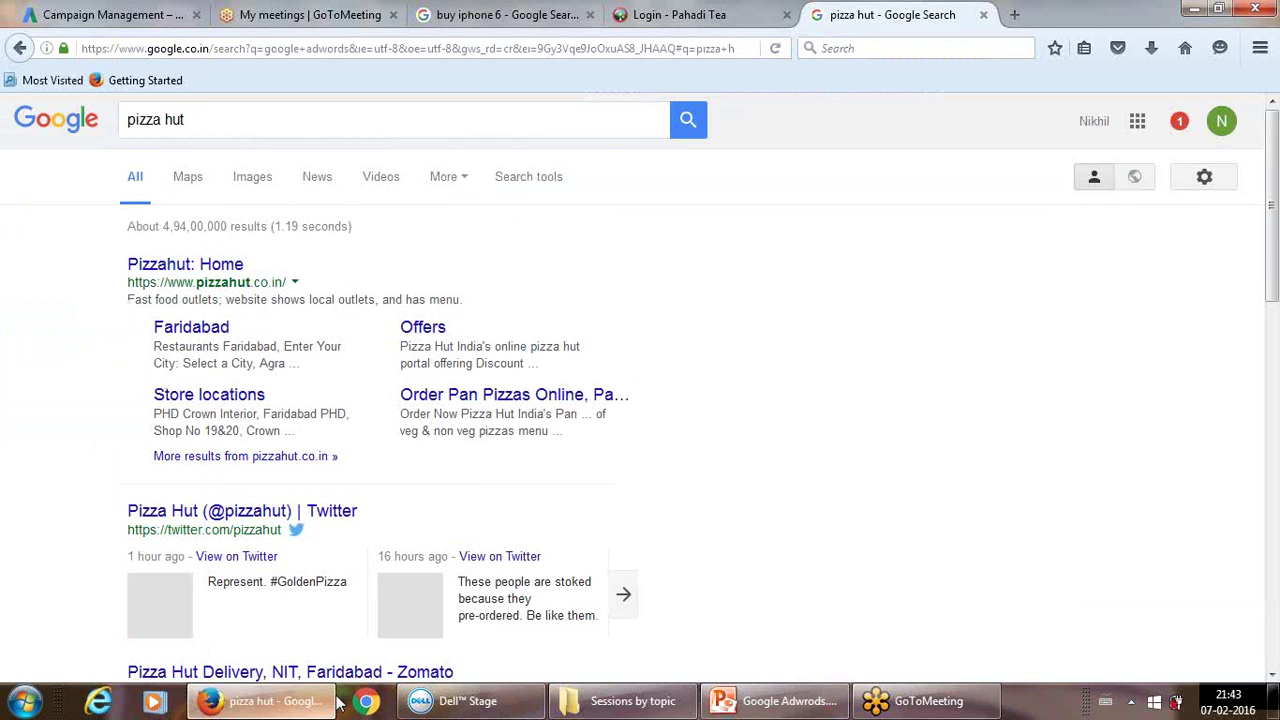
Try the location ad extension in the AdWords campaign settings, refer back to the pizza hut search results, and turn the extension off
{"action": "left_click", "coordinate": [118, 16]}
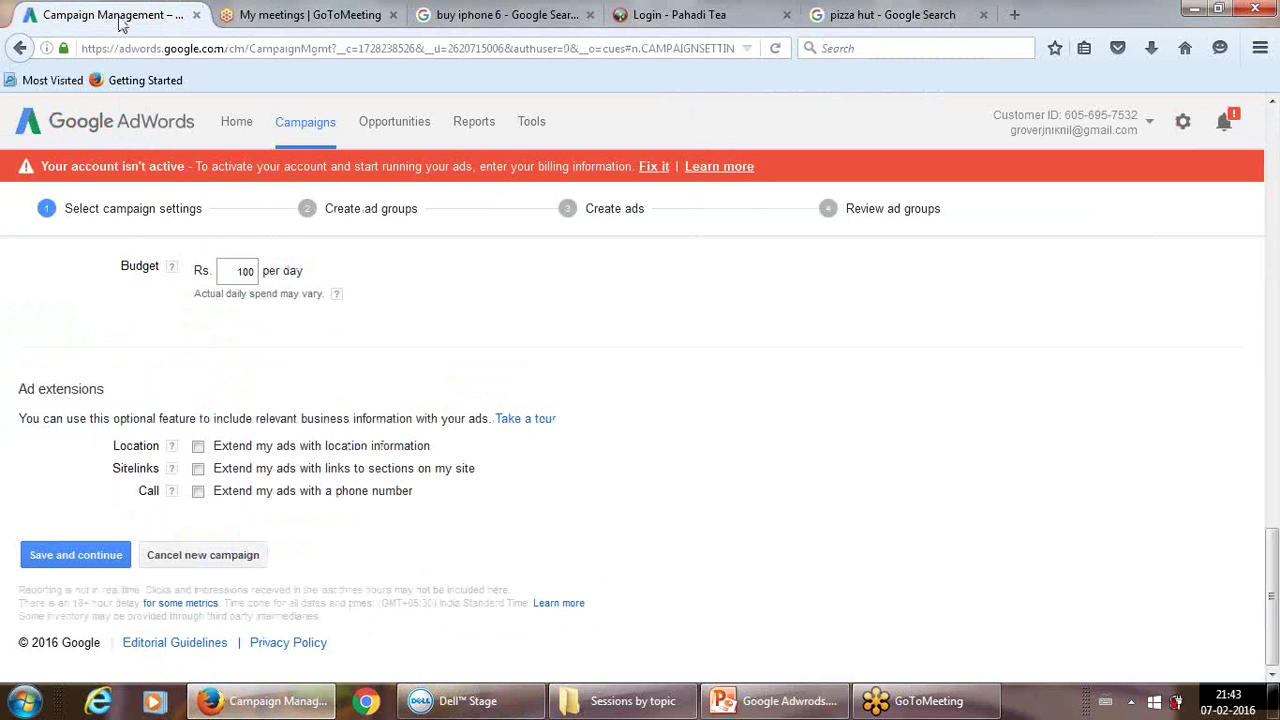
{"action": "left_click", "coordinate": [198, 447]}
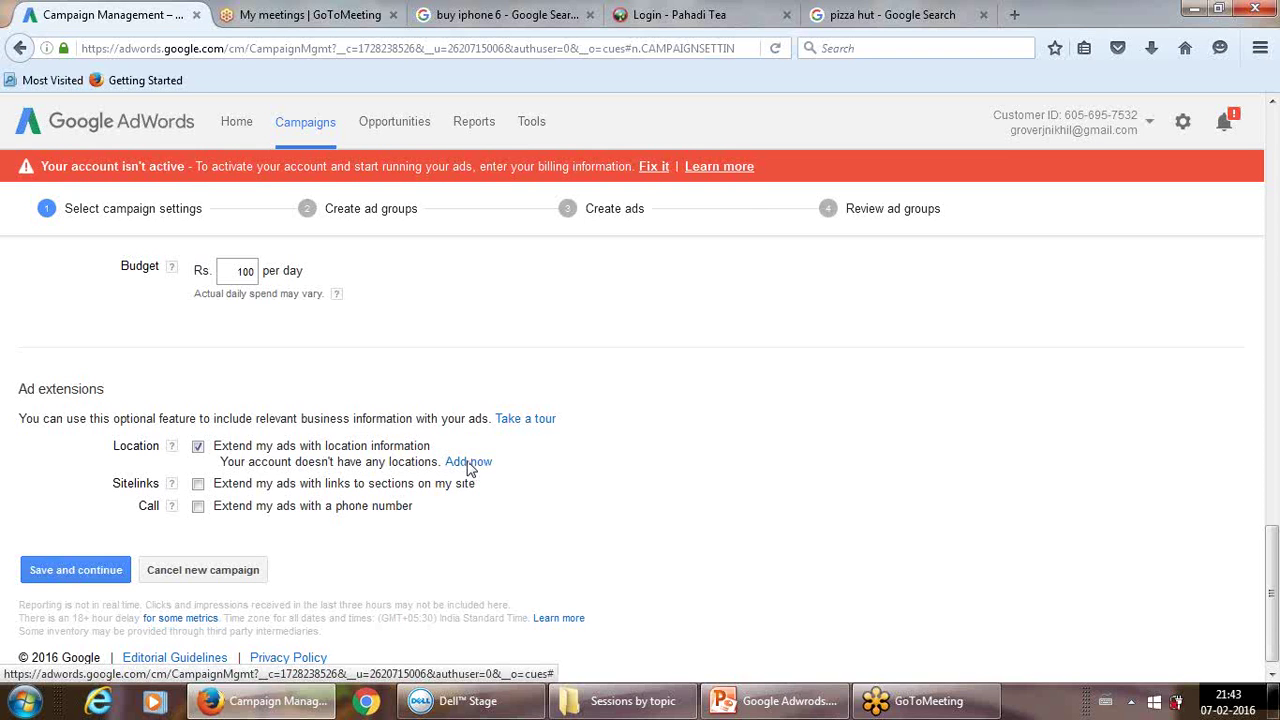
{"action": "left_click", "coordinate": [862, 12]}
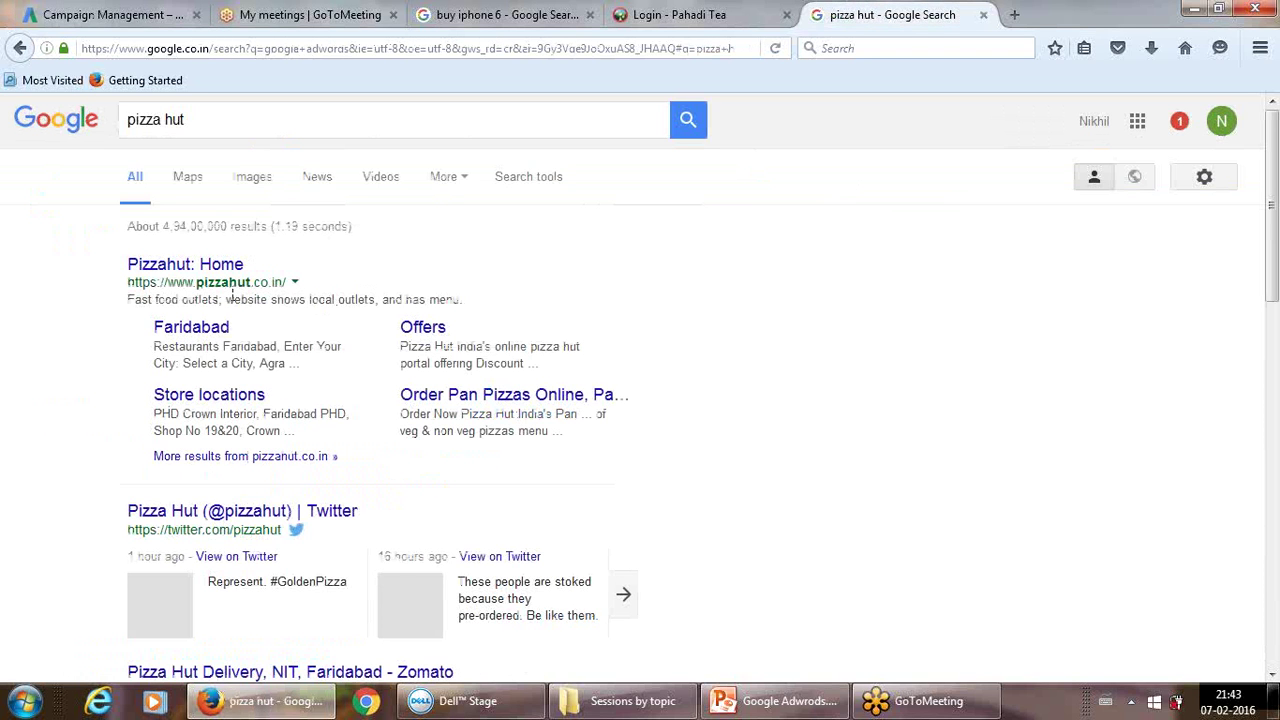
{"action": "left_click", "coordinate": [127, 16]}
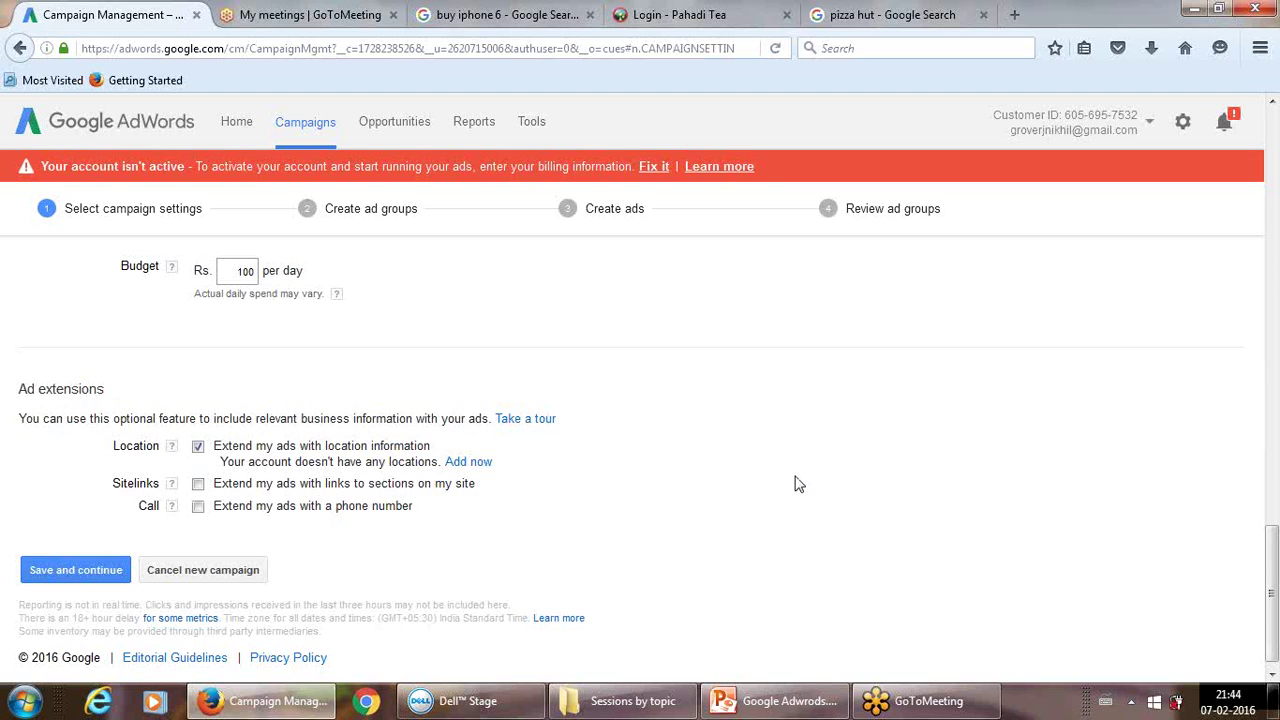
{"action": "left_click", "coordinate": [198, 448]}
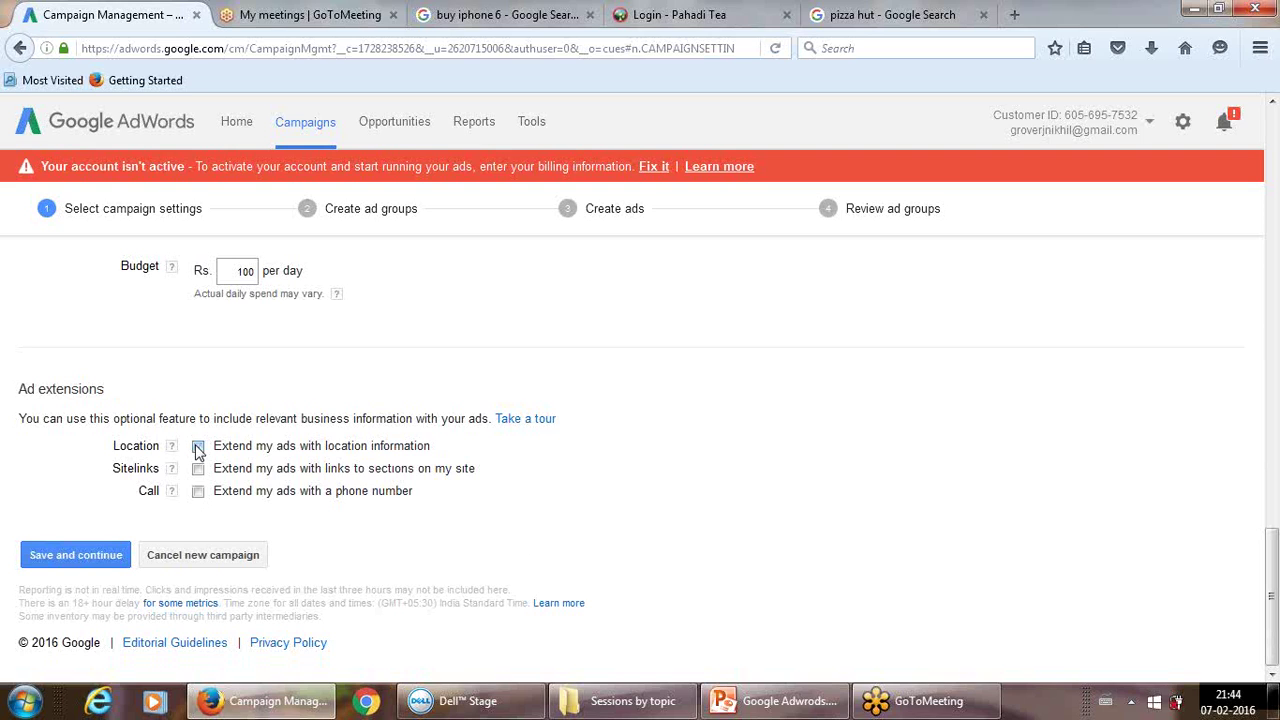
{"action": "left_click", "coordinate": [102, 554]}
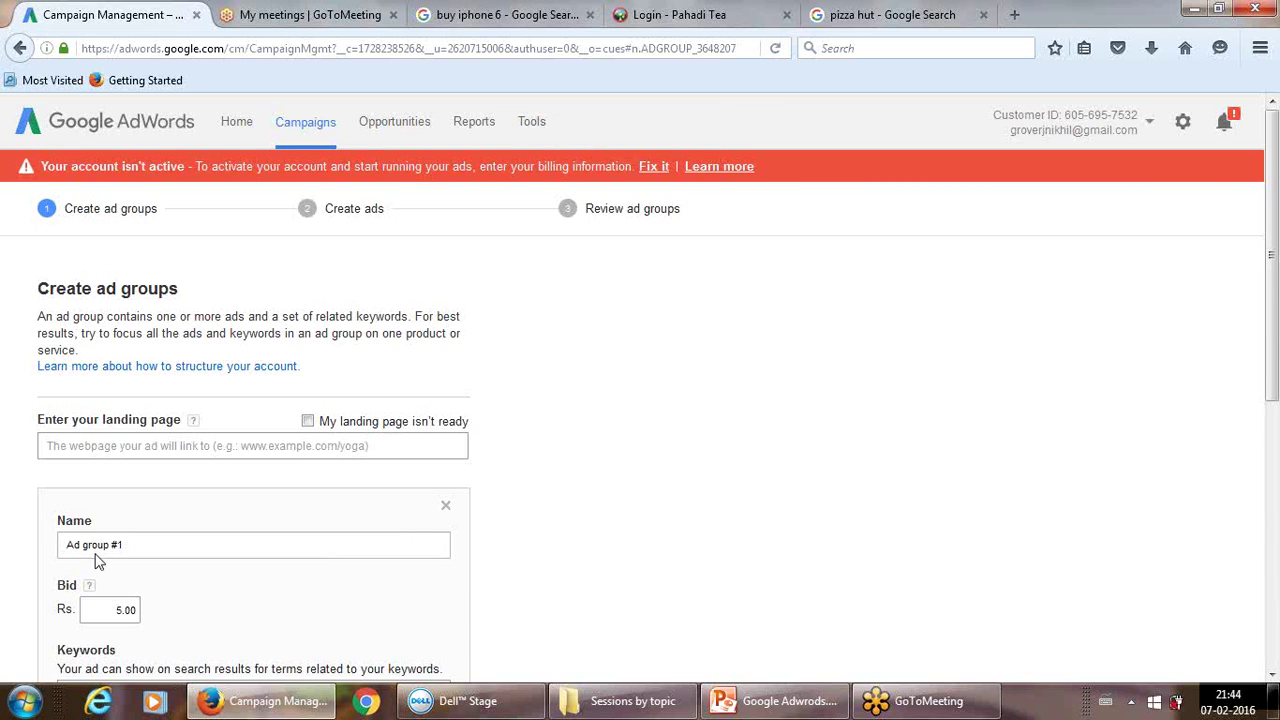
{"action": "left_click", "coordinate": [122, 446]}
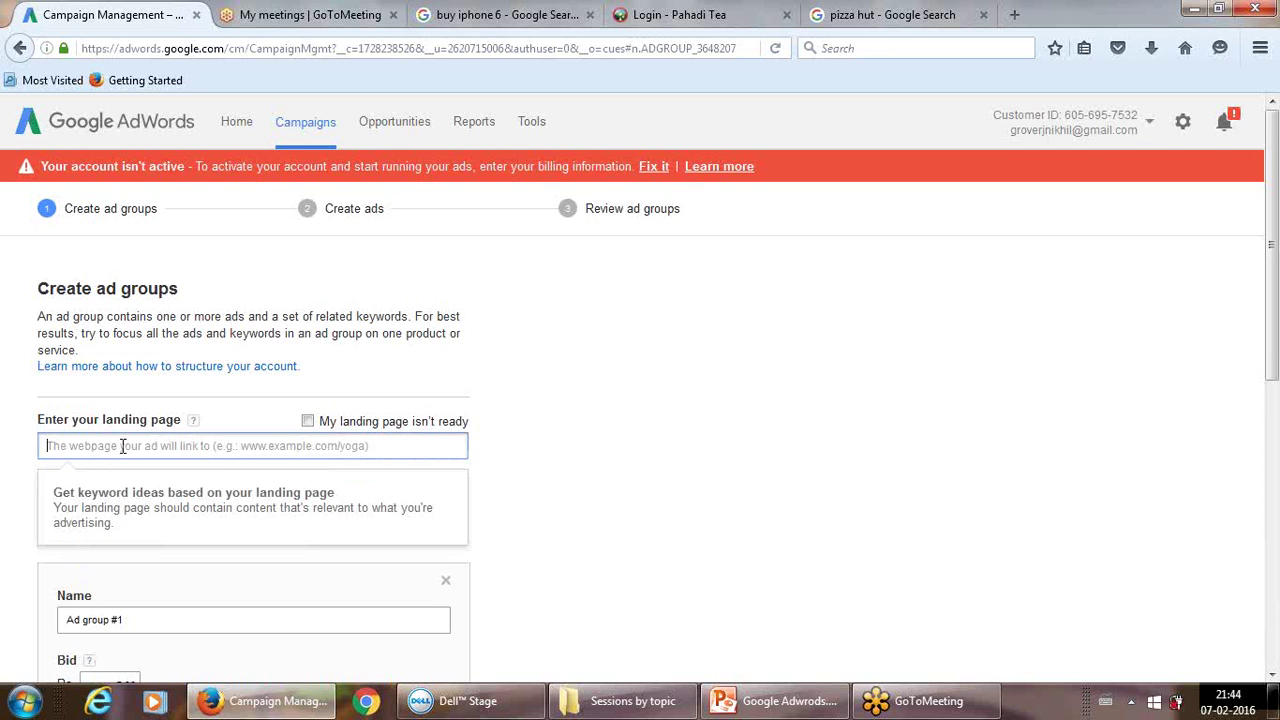
{"action": "type", "text": "www."}
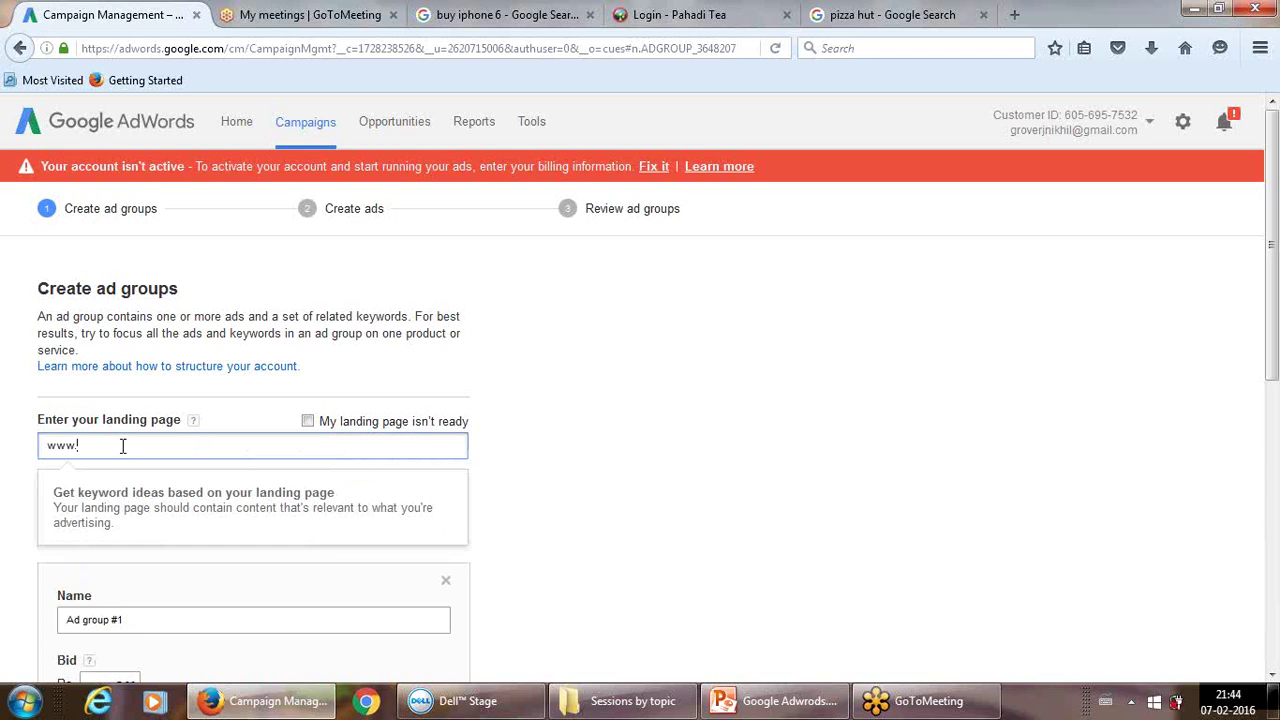
{"action": "type", "text": "pahaditea.com"}
{"action": "left_click", "coordinate": [514, 446]}
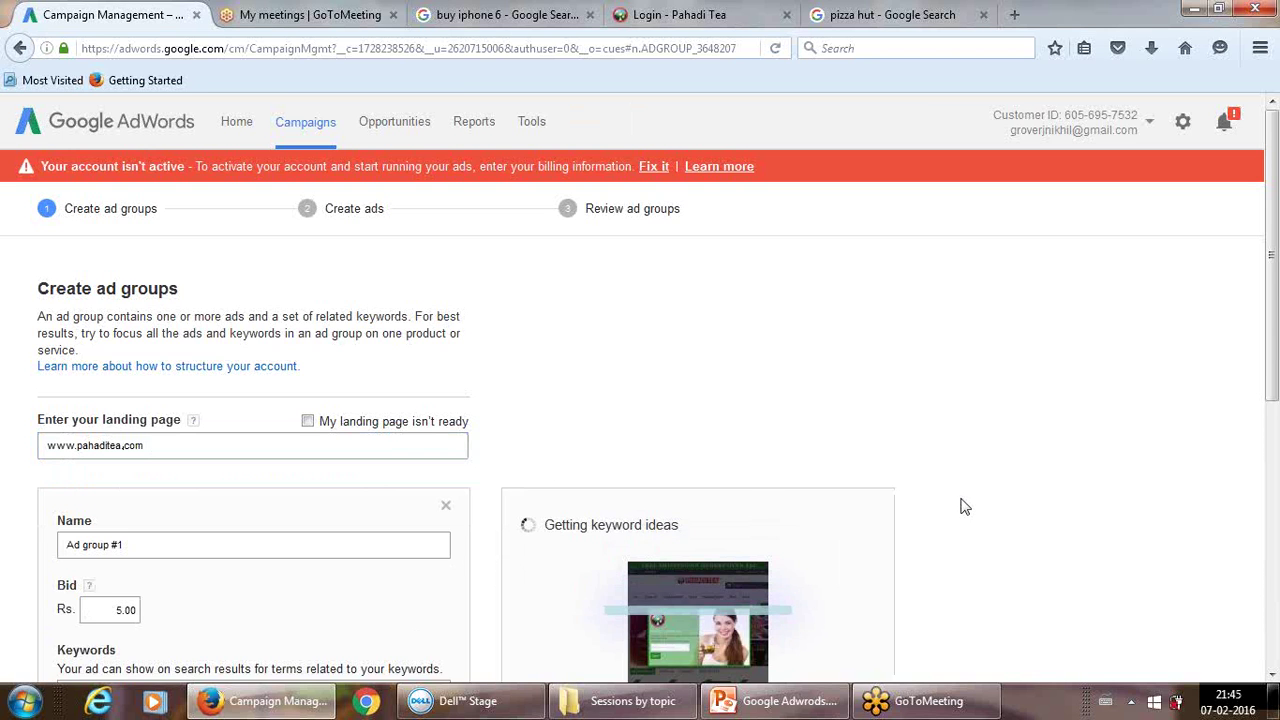
{"action": "scroll", "coordinate": [1270, 332], "scroll_direction": "down", "scroll_amount": 1}
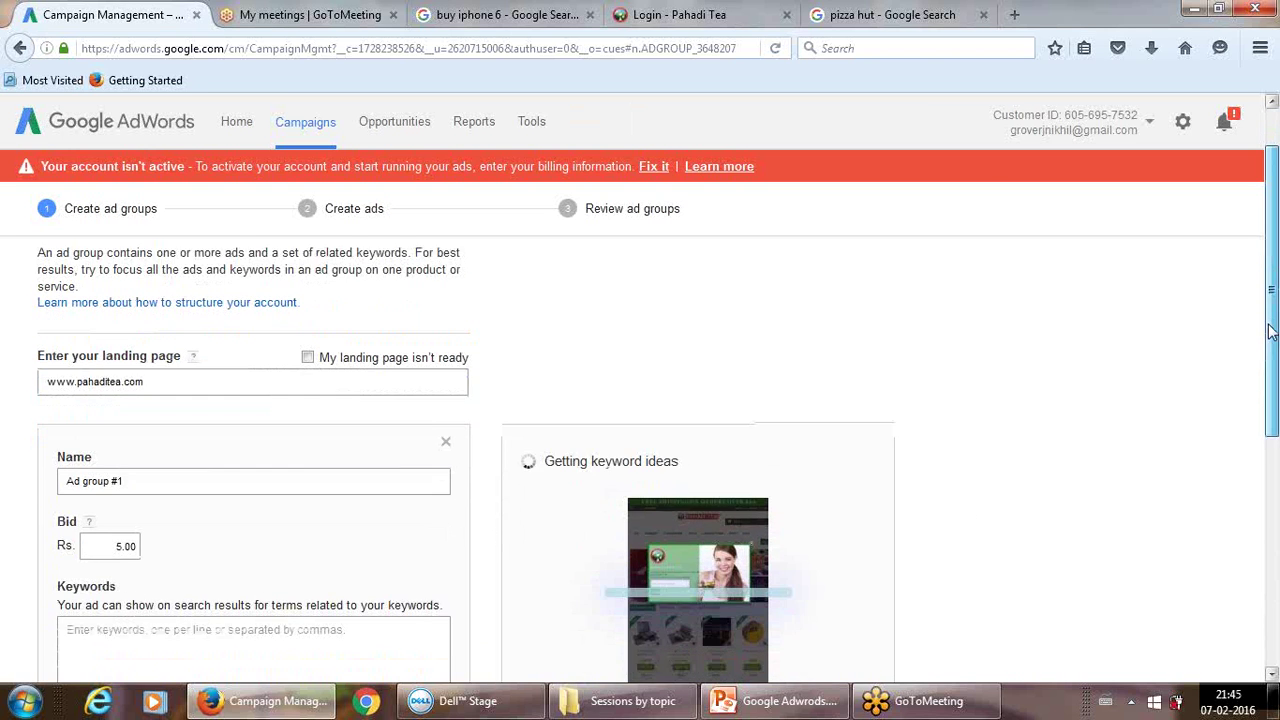
Rename the ad group from its default name to "Tea - India- Feb"
{"action": "left_click_drag", "start_coordinate": [1270, 332], "coordinate": [1270, 402]}
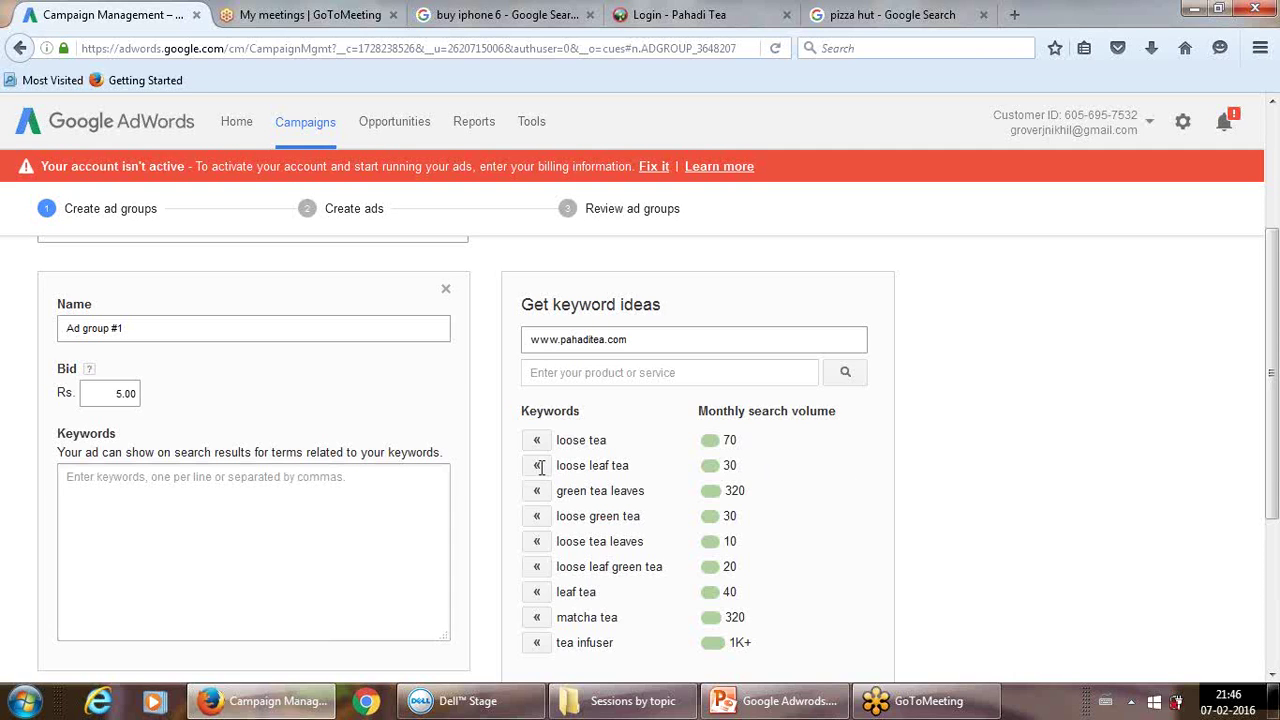
{"action": "left_click", "coordinate": [272, 483]}
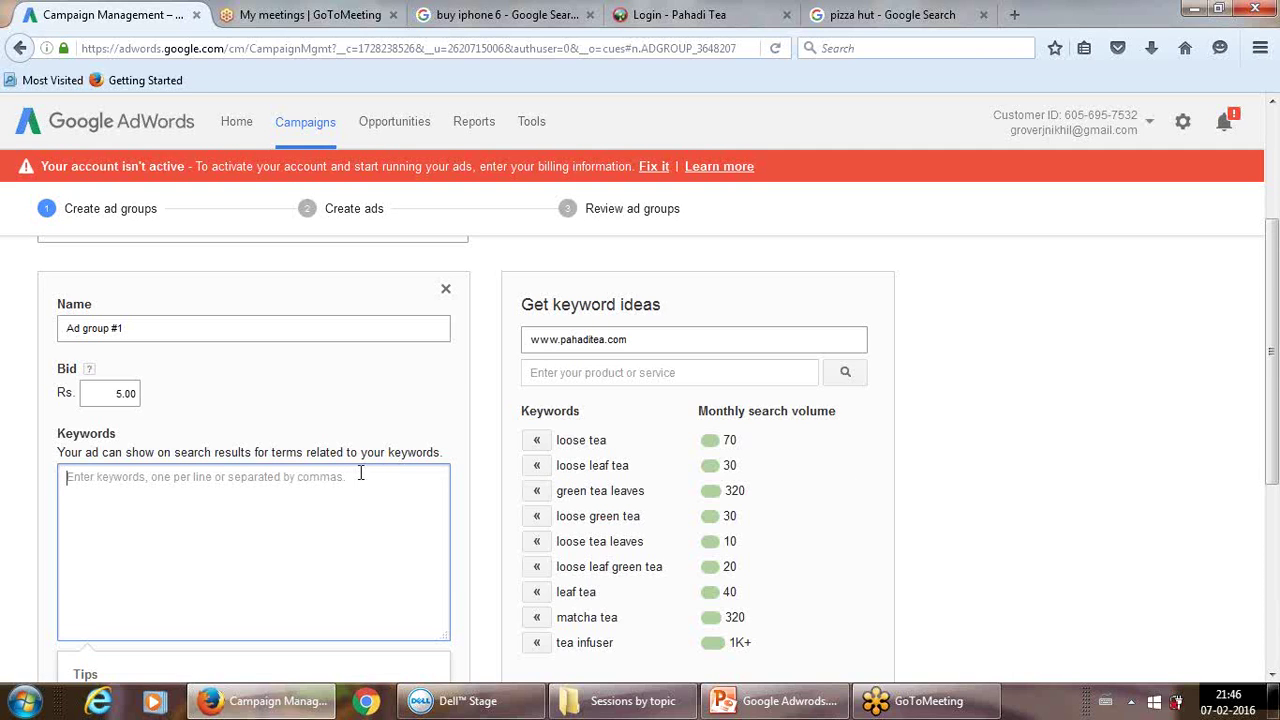
{"action": "left_click", "coordinate": [190, 328]}
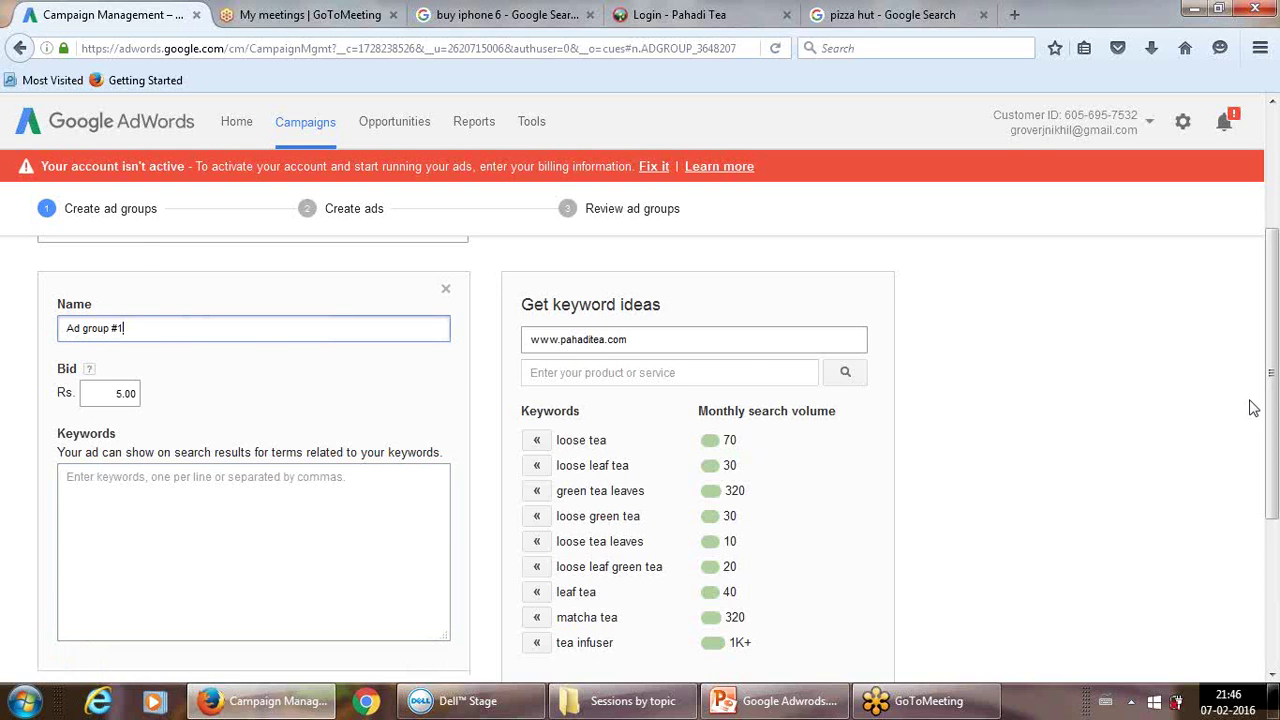
{"action": "scroll", "coordinate": [1275, 320], "scroll_direction": "up", "scroll_amount": 1}
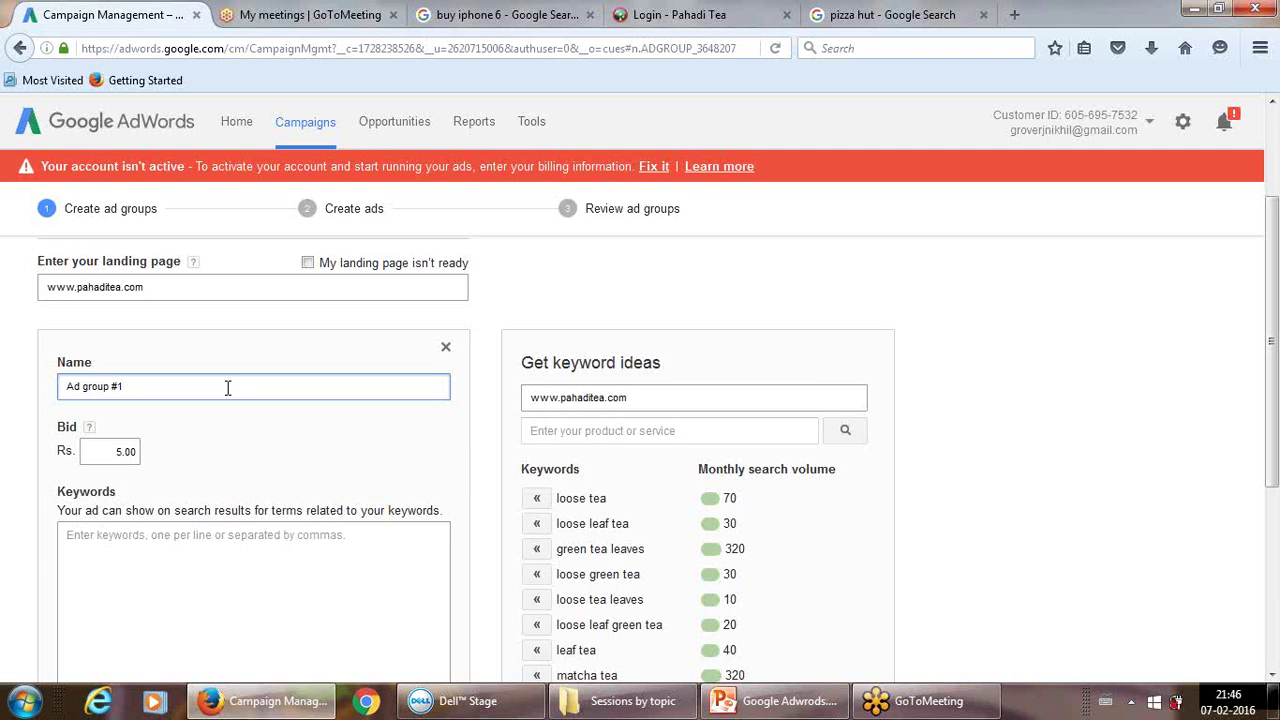
{"action": "key", "text": "BackSpace"}
{"action": "key", "text": "BackSpace"}
{"action": "key", "text": "BackSpace"}
{"action": "key", "text": "BackSpace"}
{"action": "key", "text": "BackSpace"}
{"action": "key", "text": "BackSpace"}
{"action": "key", "text": "BackSpace"}
{"action": "key", "text": "BackSpace"}
{"action": "key", "text": "BackSpace"}
{"action": "key", "text": "BackSpace"}
{"action": "key", "text": "BackSpace"}
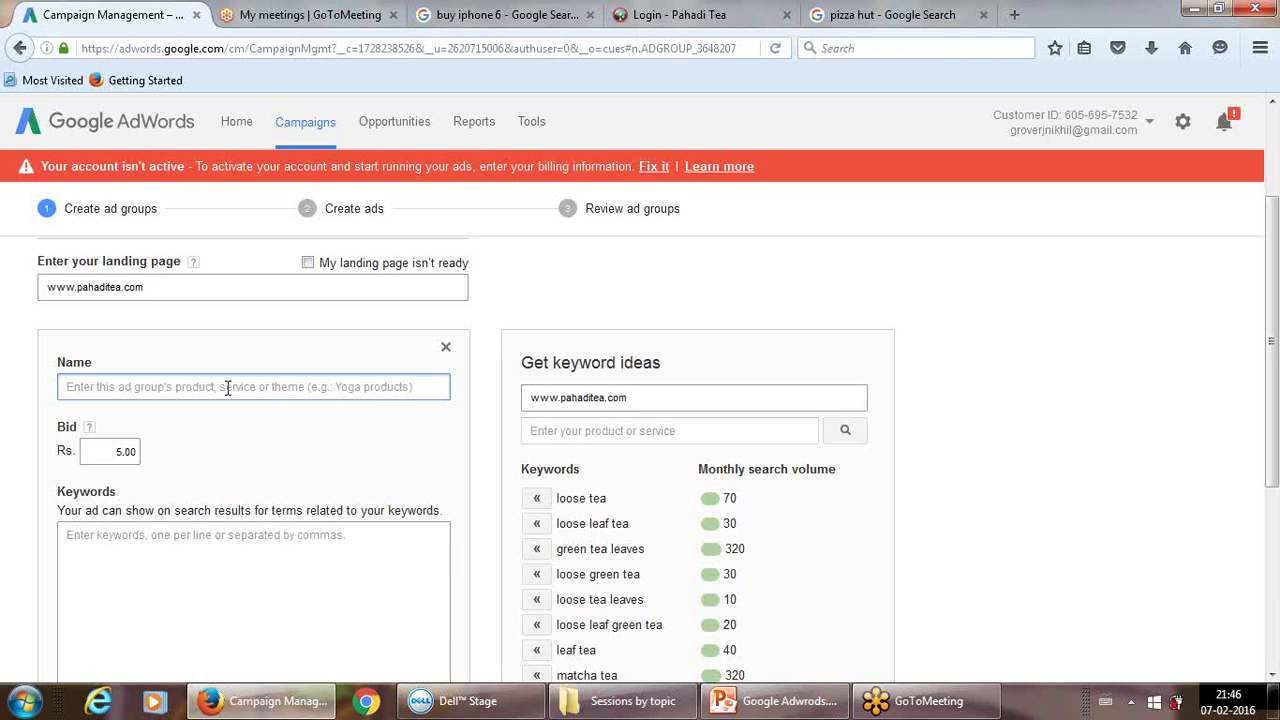
{"action": "type", "text": "Indi"}
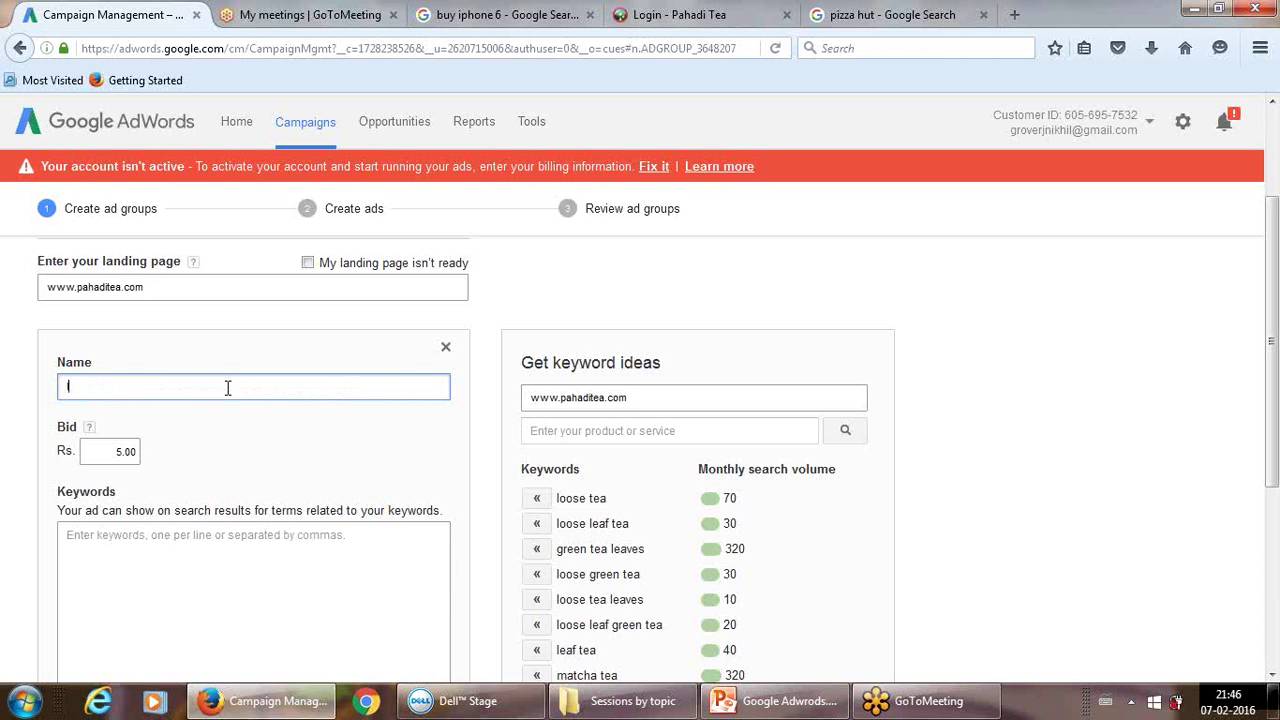
{"action": "key", "text": "BackSpace"}
{"action": "key", "text": "BackSpace"}
{"action": "key", "text": "BackSpace"}
{"action": "key", "text": "BackSpace"}
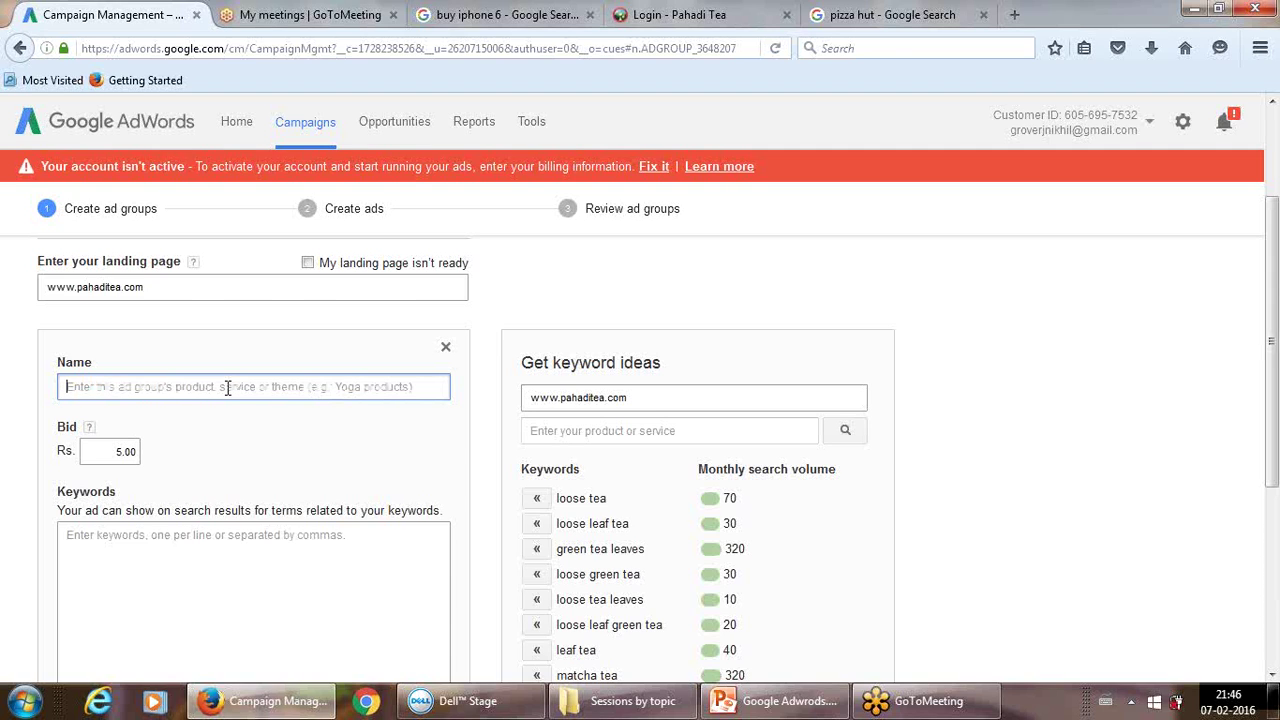
{"action": "type", "text": "Tea - nd"}
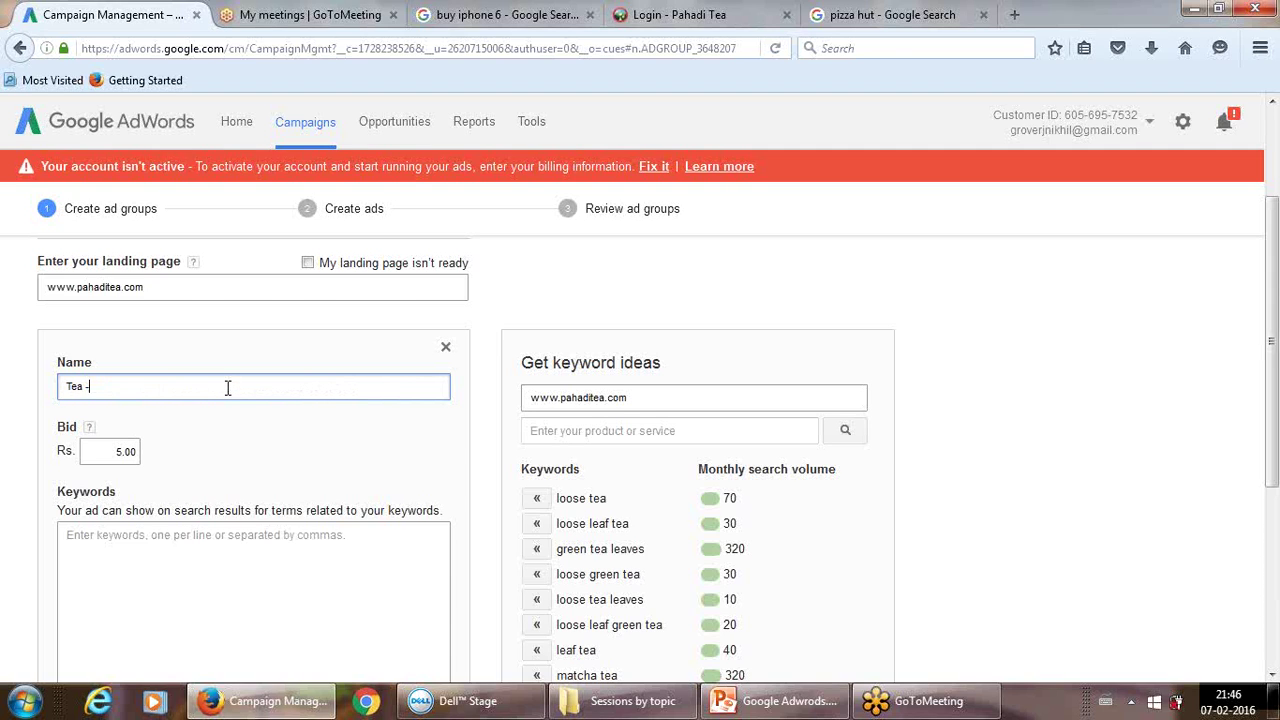
{"action": "key", "text": "BackSpace"}
{"action": "key", "text": "BackSpace"}
{"action": "type", "text": "India- Fev"}
{"action": "left_click", "coordinate": [222, 440]}
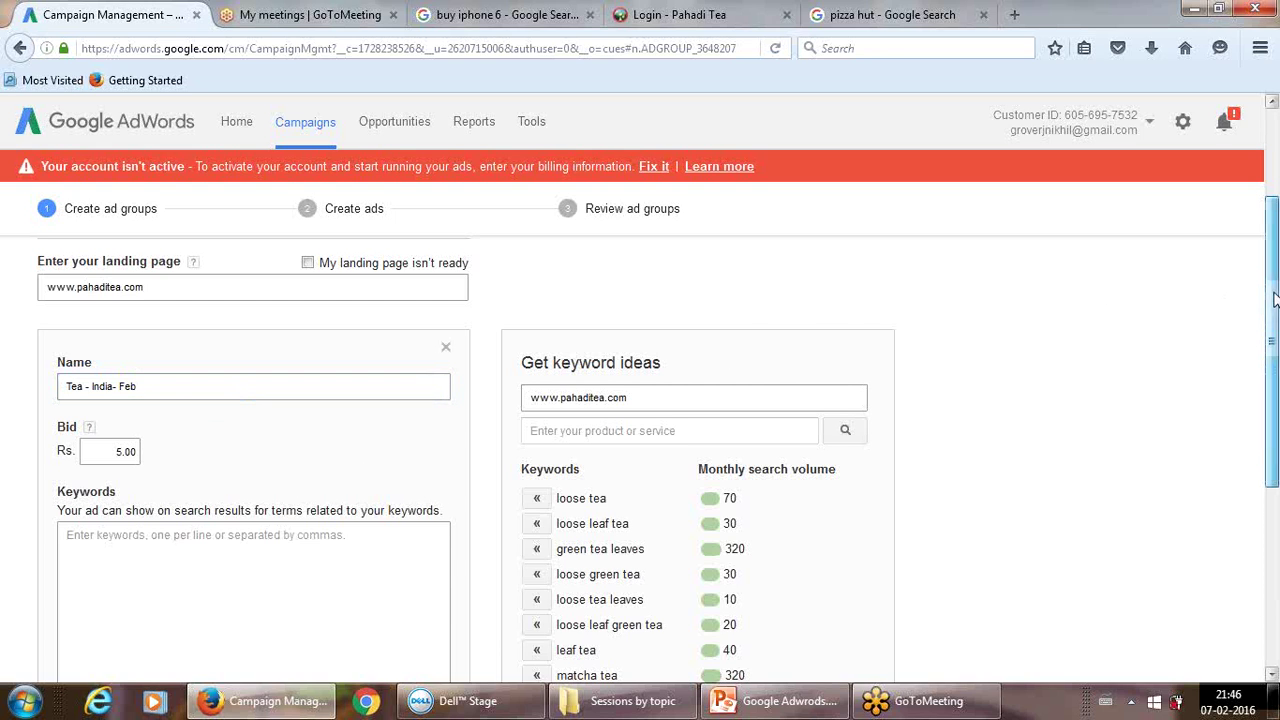
Enter the keywords Green Tea and "Buy Green Tea" on separate lines, with the second one in quotation marks
{"action": "scroll", "coordinate": [1268, 340], "scroll_direction": "down", "scroll_amount": 3}
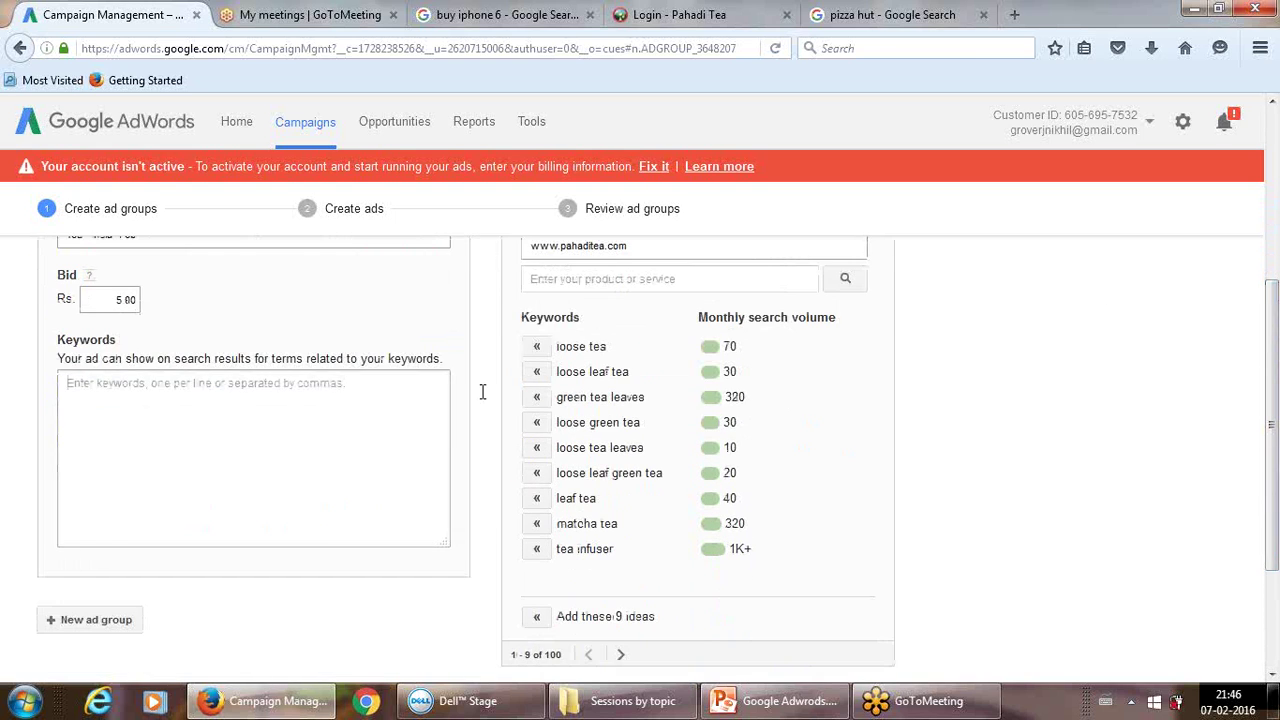
{"action": "left_click", "coordinate": [306, 386]}
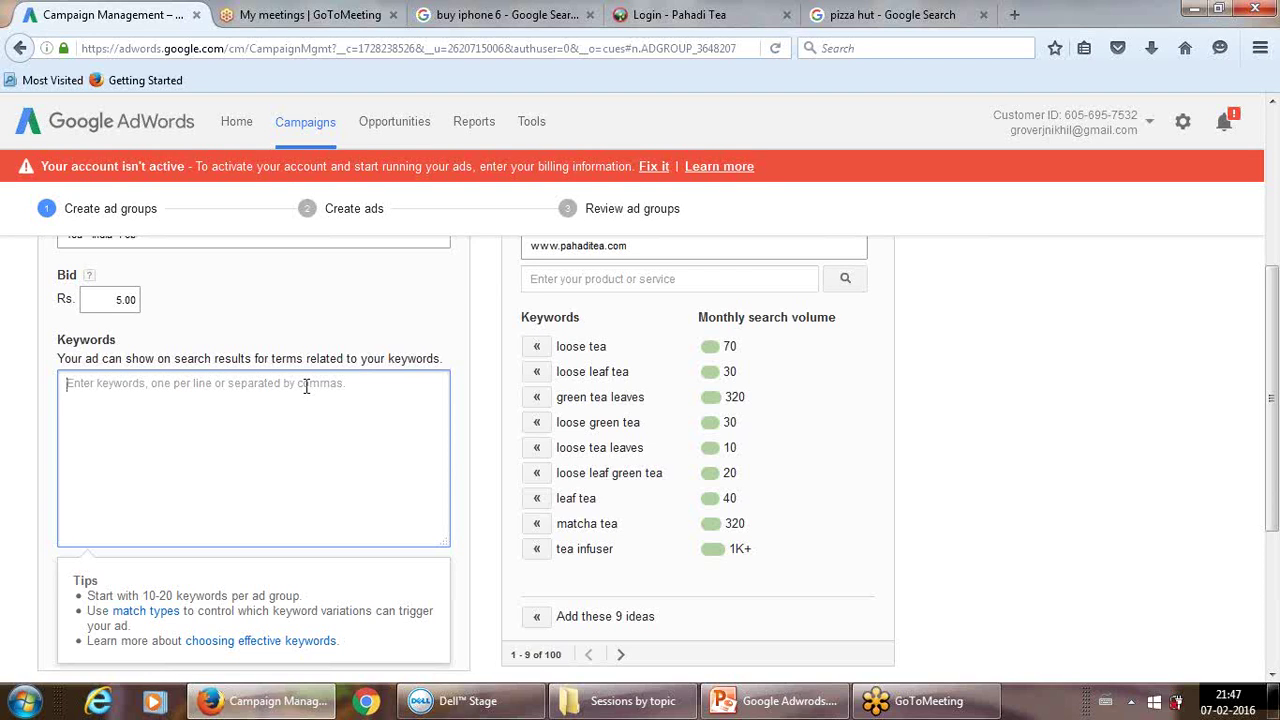
{"action": "type", "text": "Green Tea"}
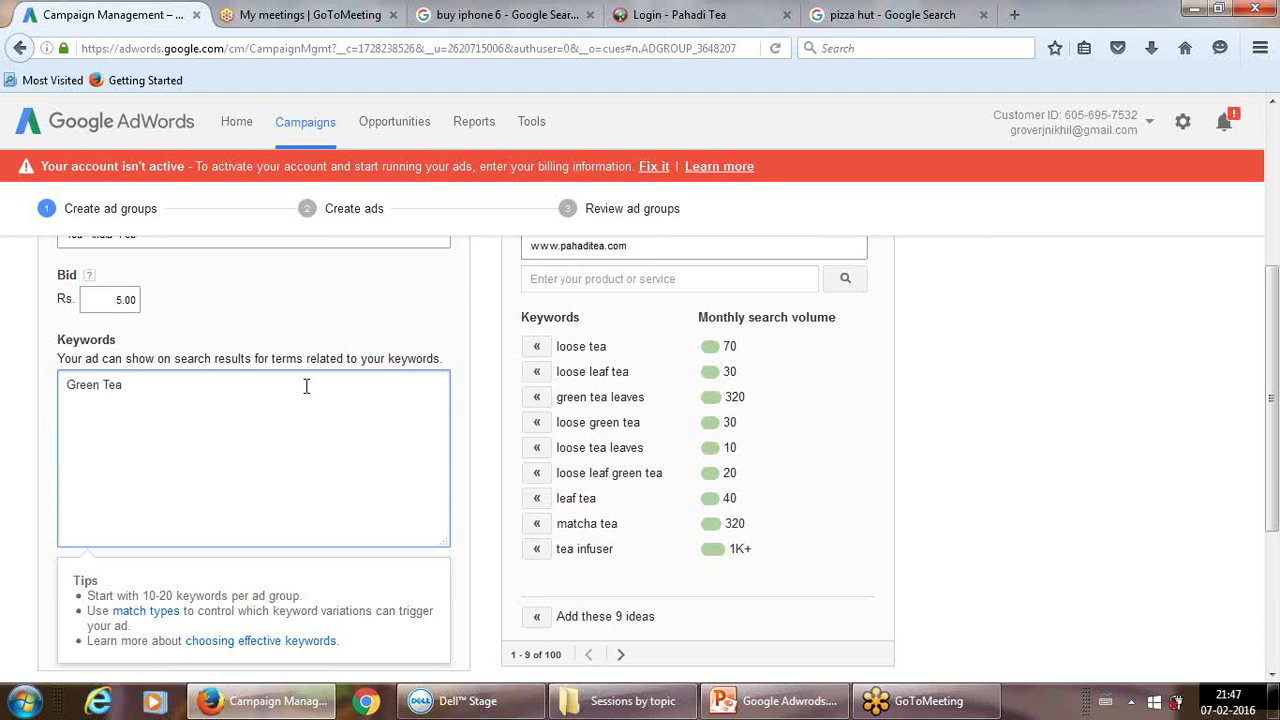
{"action": "key", "text": "Return"}
{"action": "left_click", "coordinate": [68, 385]}
{"action": "type", "text": "+"}
{"action": "key", "text": "BackSpace"}
{"action": "key", "text": "Down"}
{"action": "type", "text": "Buy Green Tea\""}
{"action": "type", "text": "\"\""}
{"action": "key", "text": "BackSpace"}
{"action": "key", "text": "BackSpace"}
{"action": "key", "text": "Right"}
{"action": "key", "text": "Right"}
Add the third keyword "Loose tea leaf buy online", without quotation marks, on its own line in the ad group's keyword list
{"action": "type", "text": "Losse"}
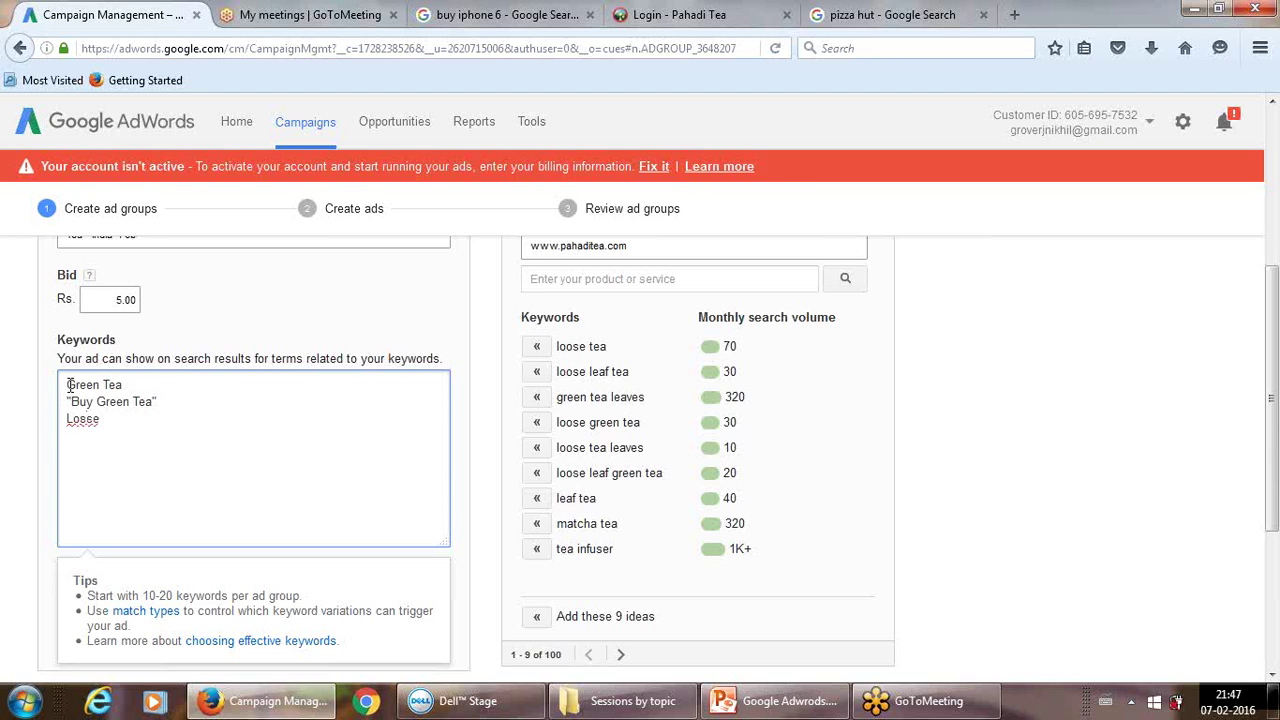
{"action": "type", "text": " Tea"}
{"action": "key", "text": "BackSpace"}
{"action": "key", "text": "BackSpace"}
{"action": "key", "text": "BackSpace"}
{"action": "key", "text": "BackSpace"}
{"action": "key", "text": "BackSpace"}
{"action": "key", "text": "BackSpace"}
{"action": "key", "text": "BackSpace"}
{"action": "key", "text": "BackSpace"}
{"action": "type", "text": "oose"}
{"action": "key", "text": "BackSpace"}
{"action": "key", "text": "BackSpace"}
{"action": "key", "text": "BackSpace"}
{"action": "type", "text": "ose Tea Leaf buyonline"}
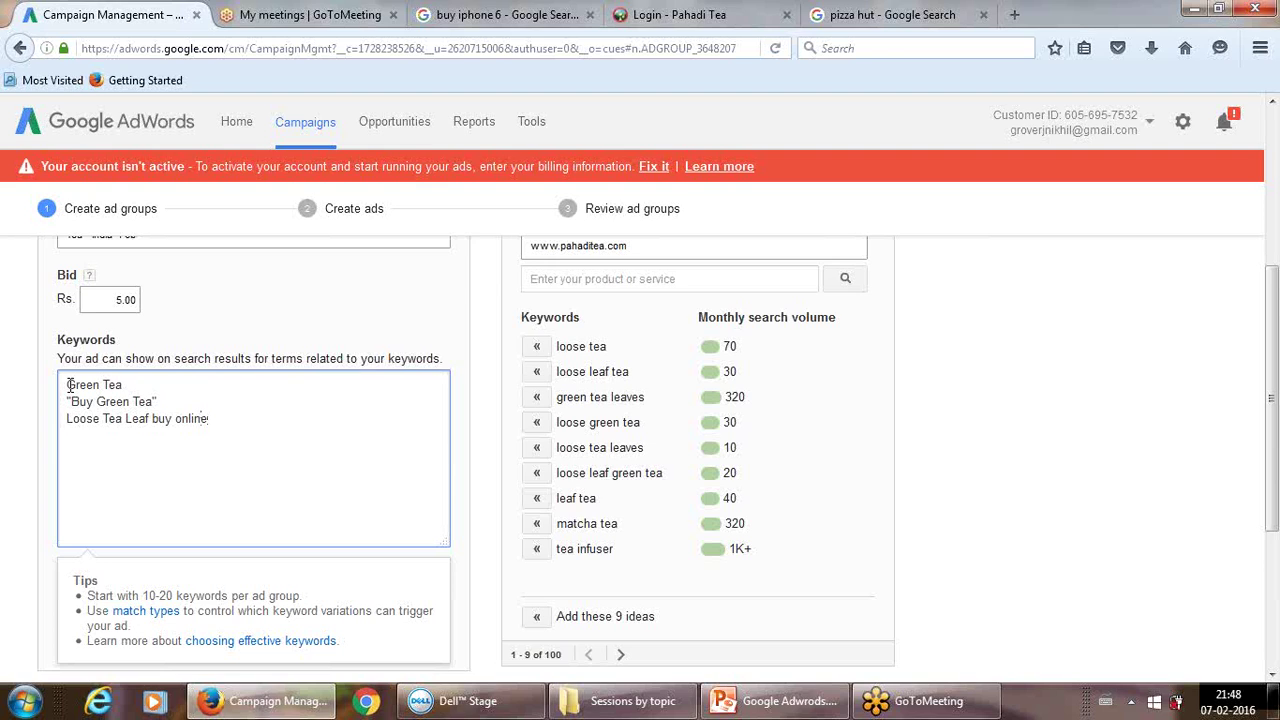
{"action": "key", "text": "Delete"}
{"action": "key", "text": "Left"}
{"action": "key", "text": "Left"}
{"action": "key", "text": "Left"}
{"action": "key", "text": "Left"}
{"action": "key", "text": "Delete"}
{"action": "type", "text": "t"}
{"action": "key", "text": "Right"}
{"action": "key", "text": "Right"}
{"action": "key", "text": "Right"}
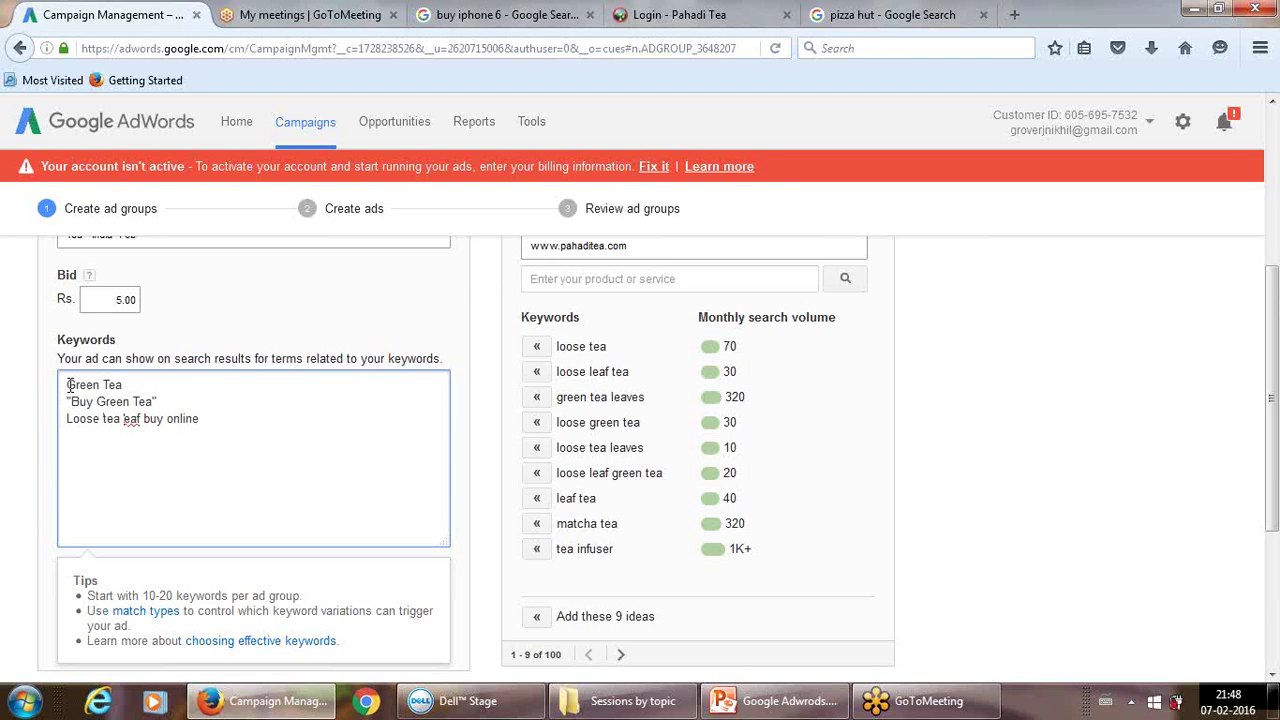
{"action": "type", "text": "l"}
{"action": "key", "text": "Right"}
{"action": "key", "text": "Right"}
{"action": "key", "text": "Right"}
{"action": "key", "text": "Right"}
{"action": "key", "text": "Return"}
{"action": "key", "text": "Return"}
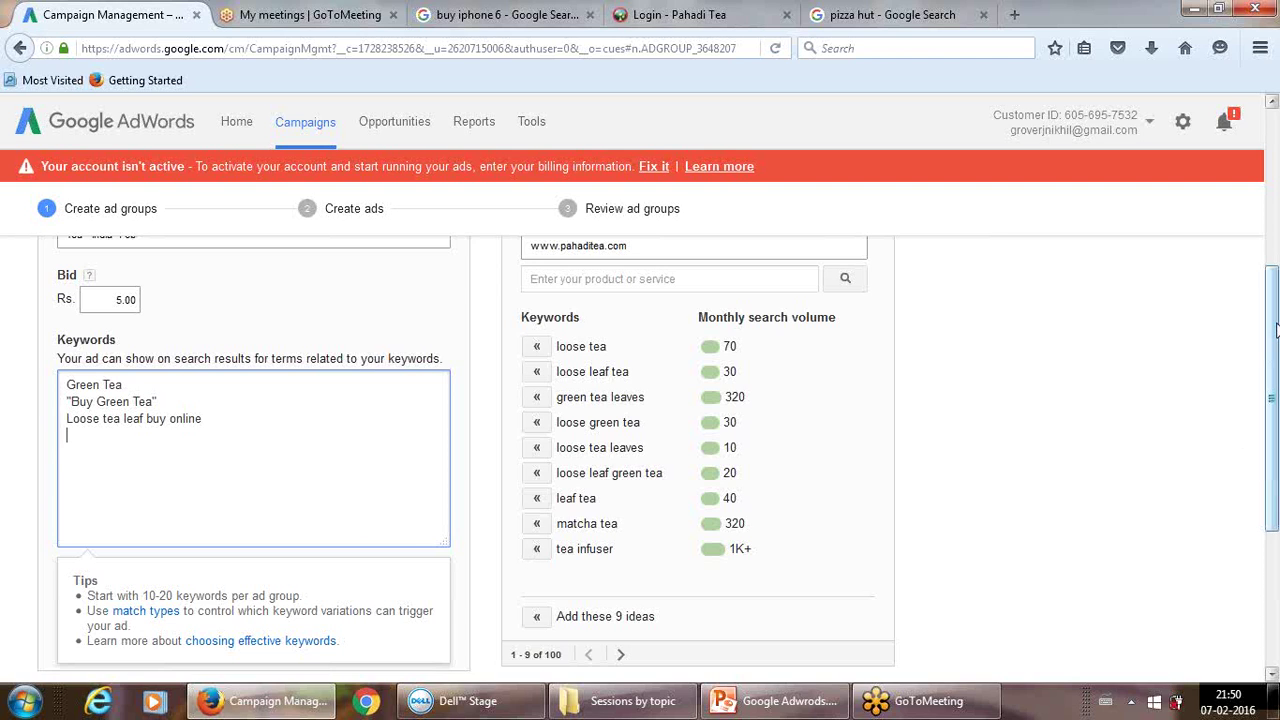
Finish the ad group and continue to creating its ads
{"action": "left_click_drag", "start_coordinate": [1276, 330], "coordinate": [1276, 350]}
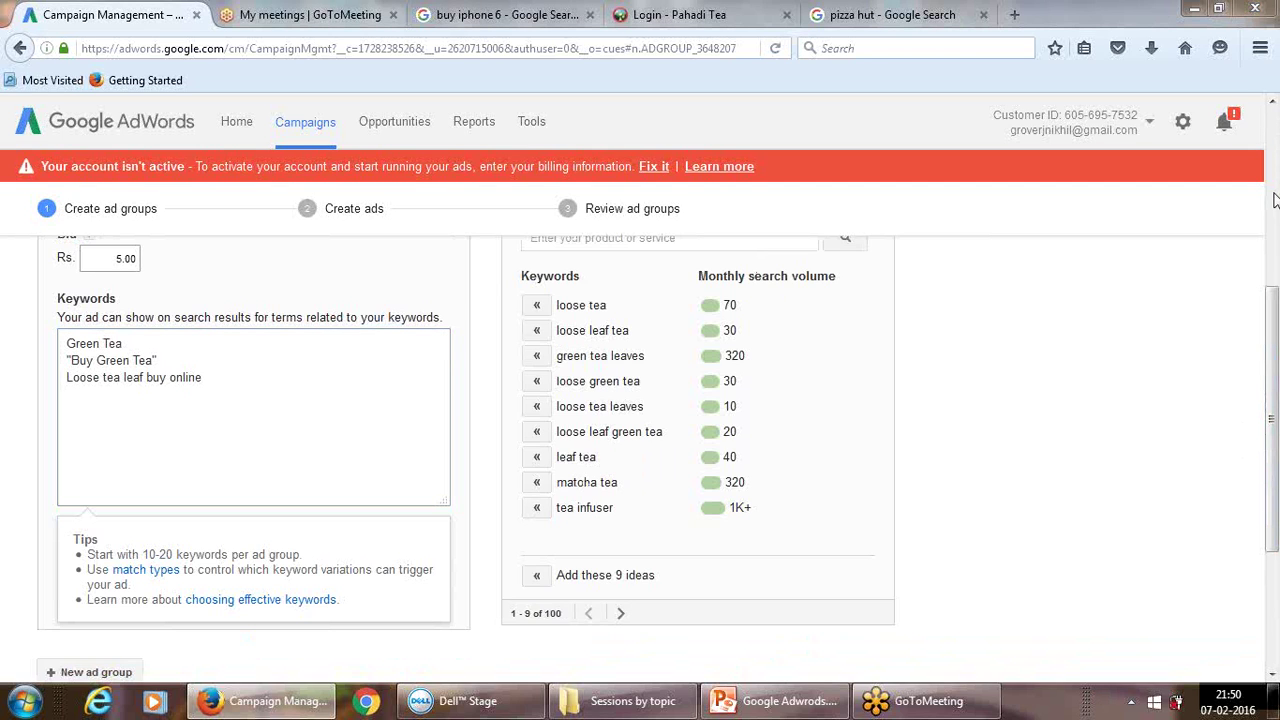
{"action": "left_click_drag", "start_coordinate": [1272, 335], "coordinate": [1272, 435]}
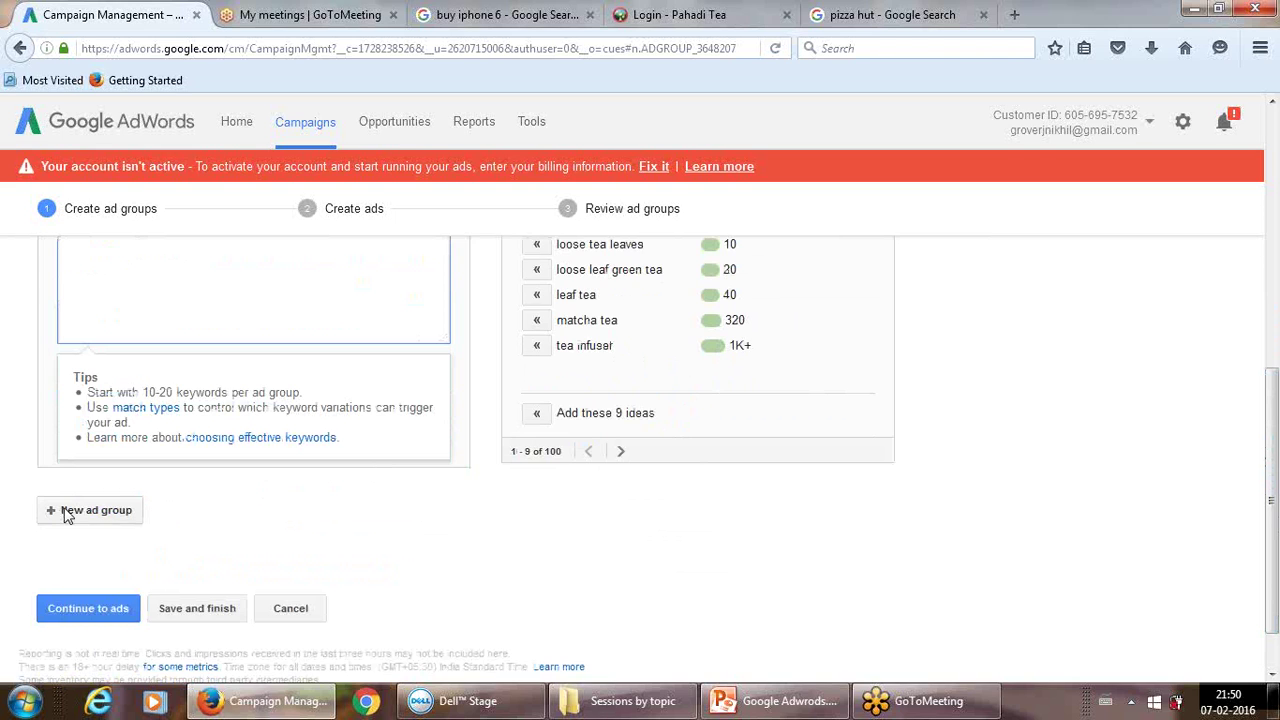
{"action": "left_click", "coordinate": [94, 610]}
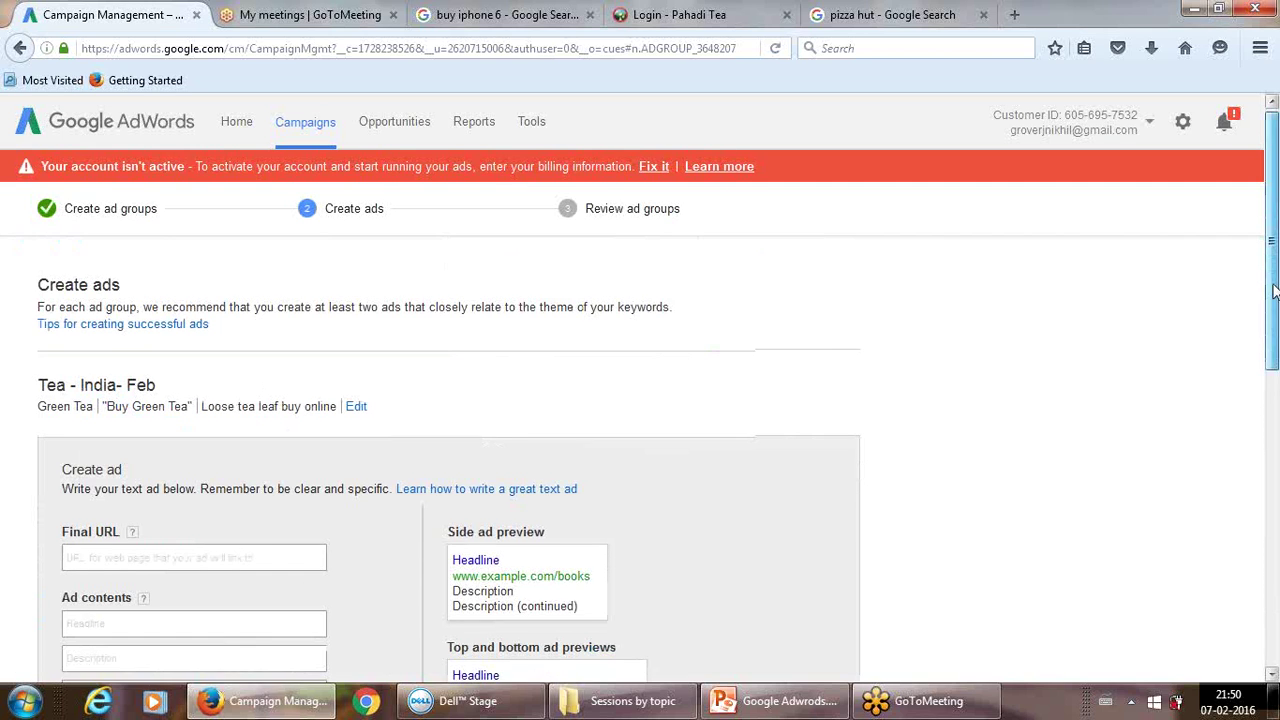
Enter "Premium quality tea" as the headline of the new text ad
{"action": "left_click_drag", "start_coordinate": [1272, 289], "coordinate": [1274, 371]}
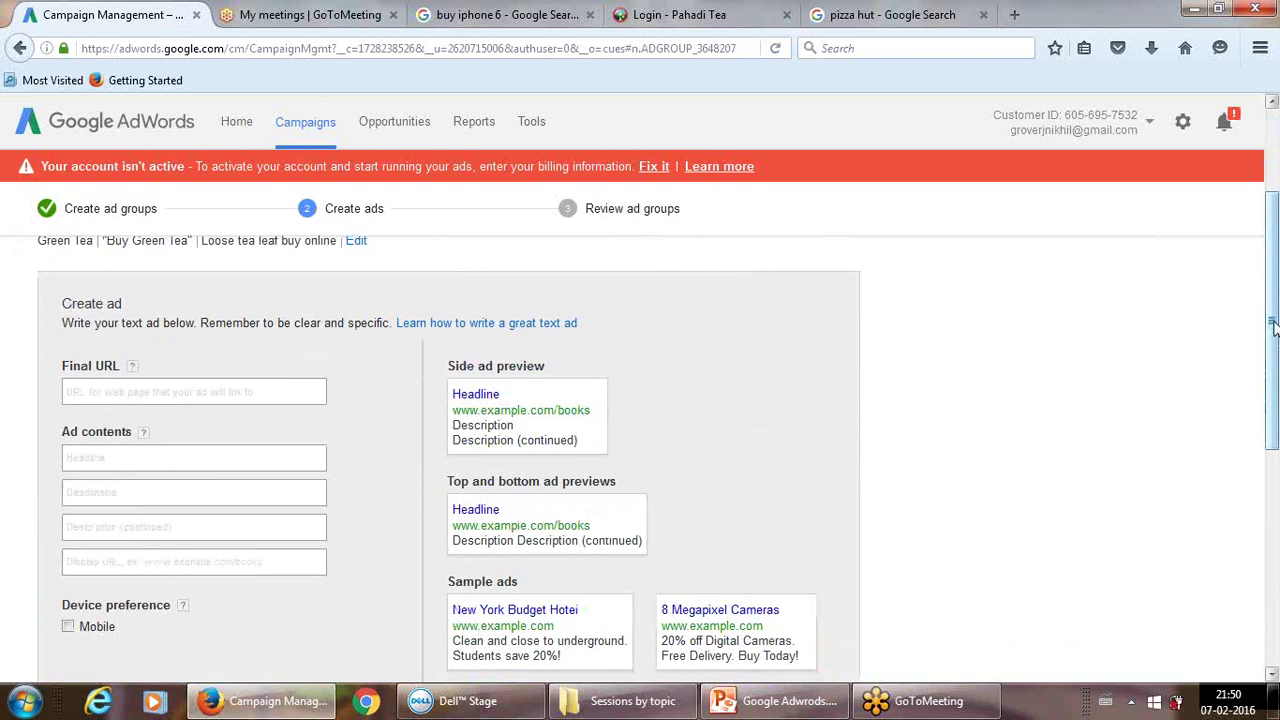
{"action": "scroll", "coordinate": [1274, 371], "scroll_direction": "down", "scroll_amount": 1}
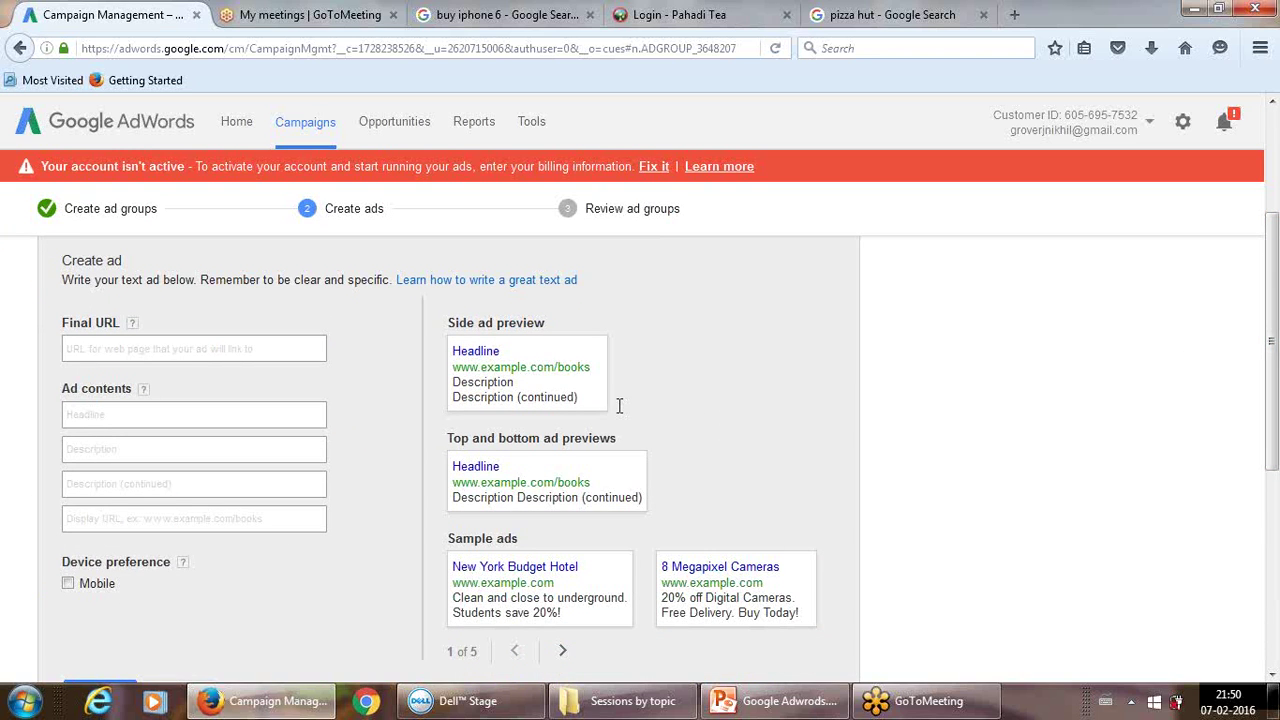
{"action": "left_click", "coordinate": [247, 347]}
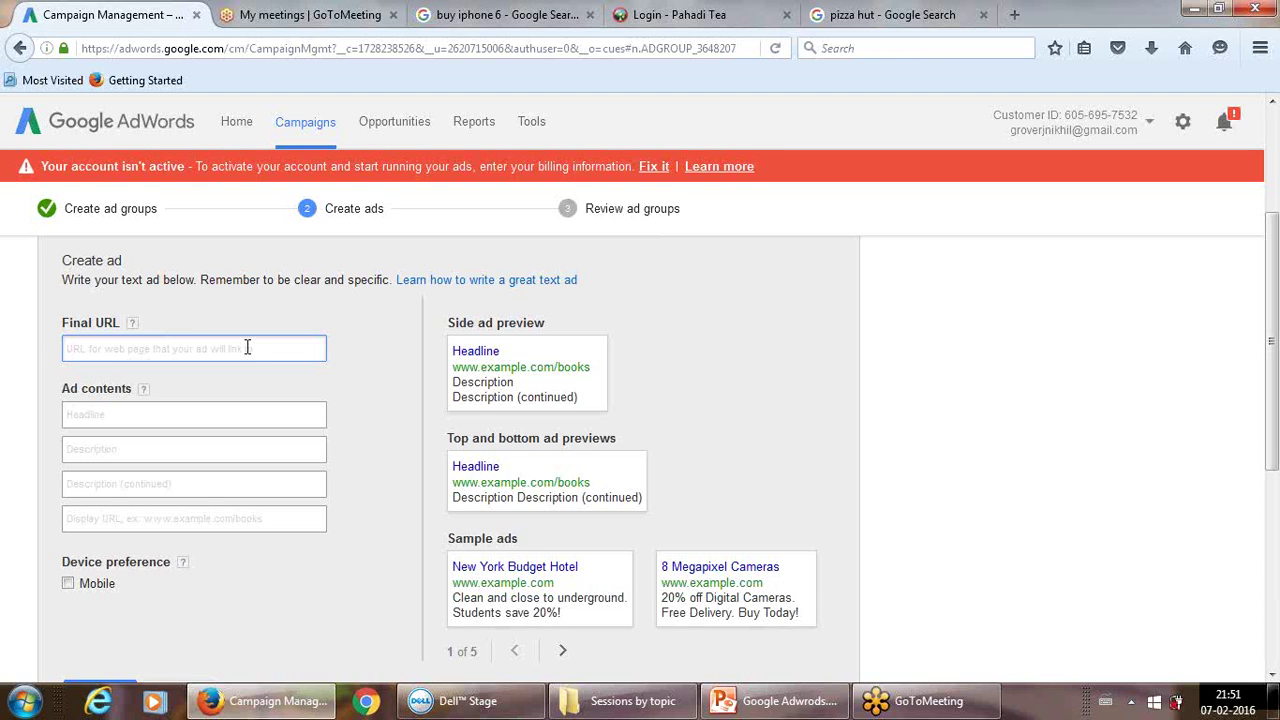
{"action": "left_click", "coordinate": [227, 418]}
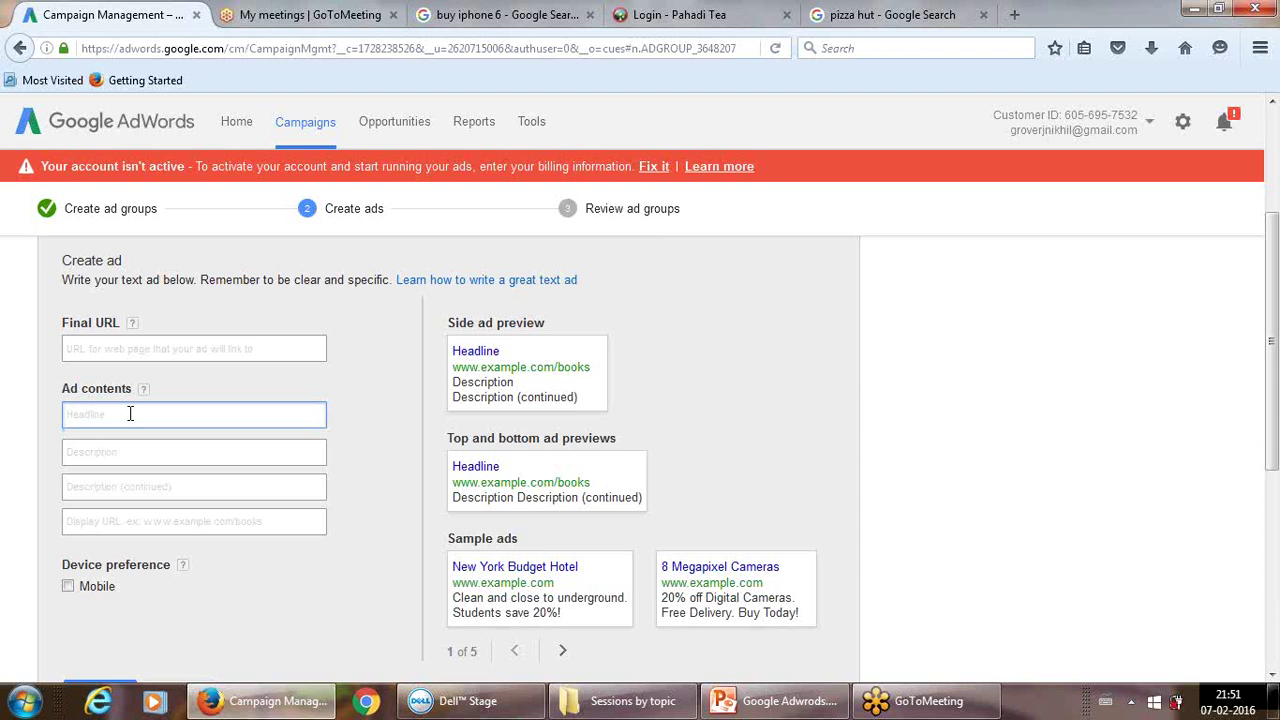
{"action": "type", "text": "Premo"}
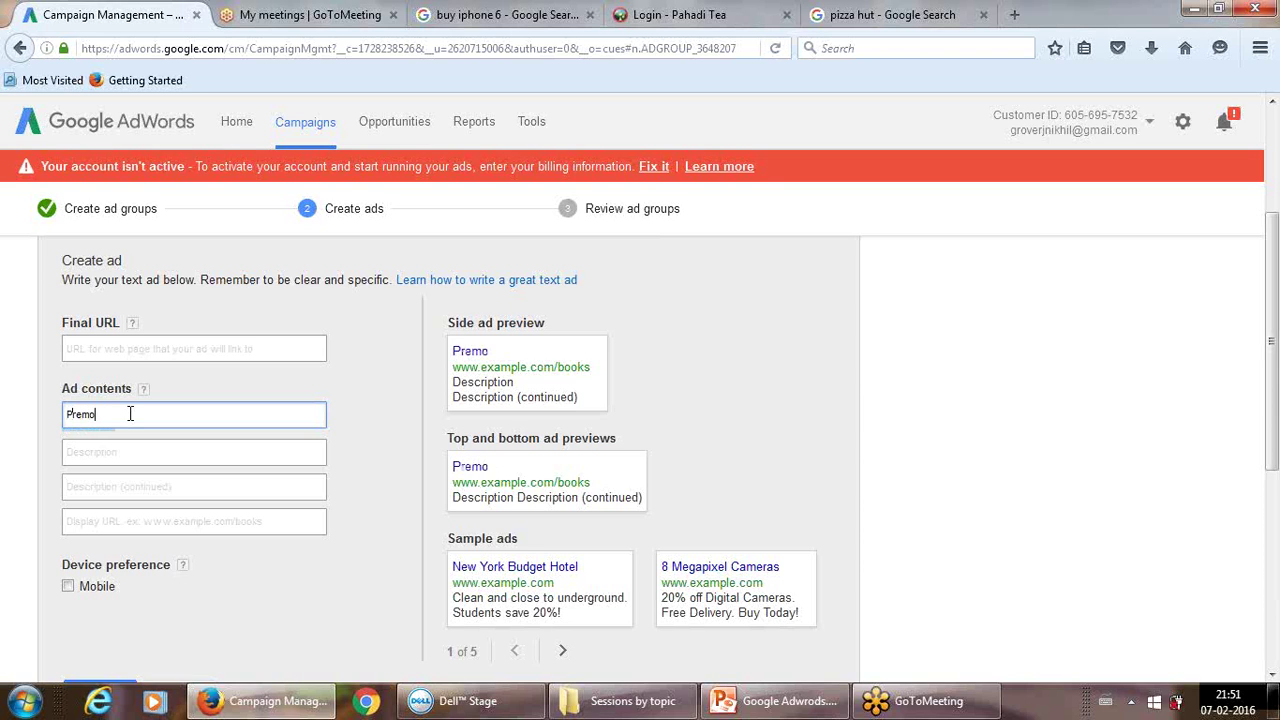
{"action": "key", "text": "BackSpace"}
{"action": "type", "text": "ium"}
{"action": "type", "text": "quality"}
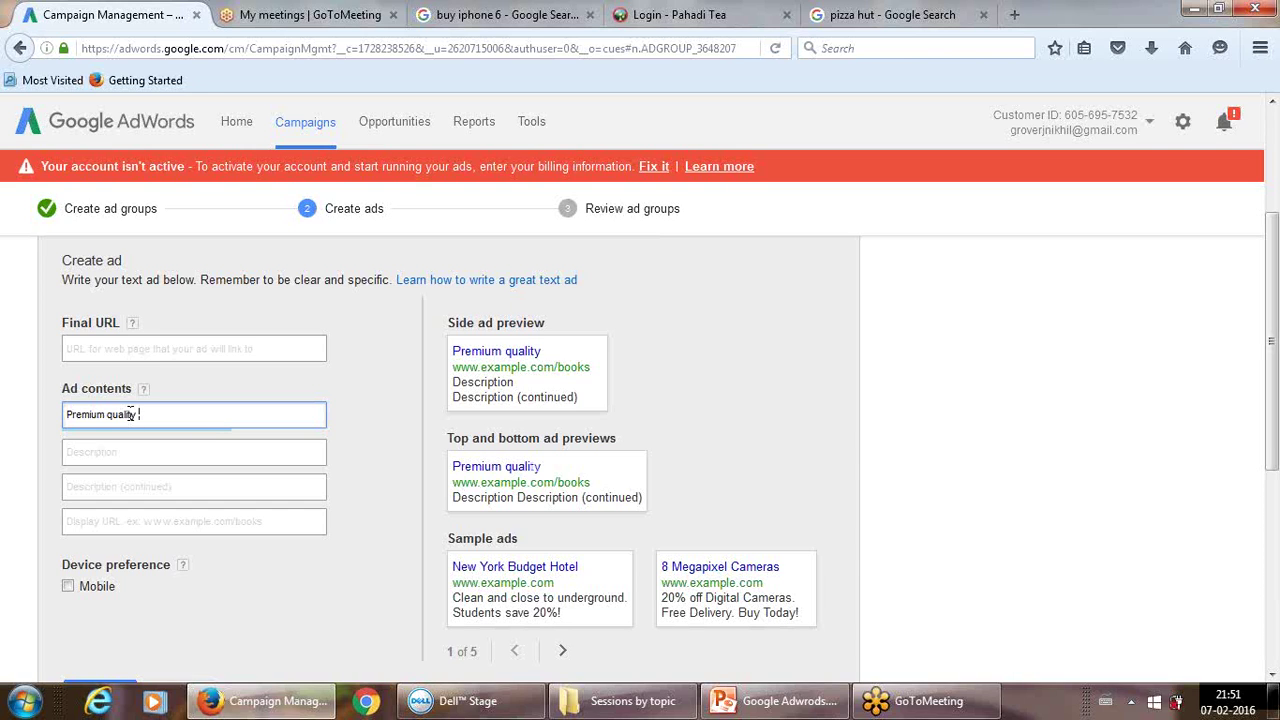
{"action": "type", "text": " tea"}
{"action": "left_click", "coordinate": [140, 451]}
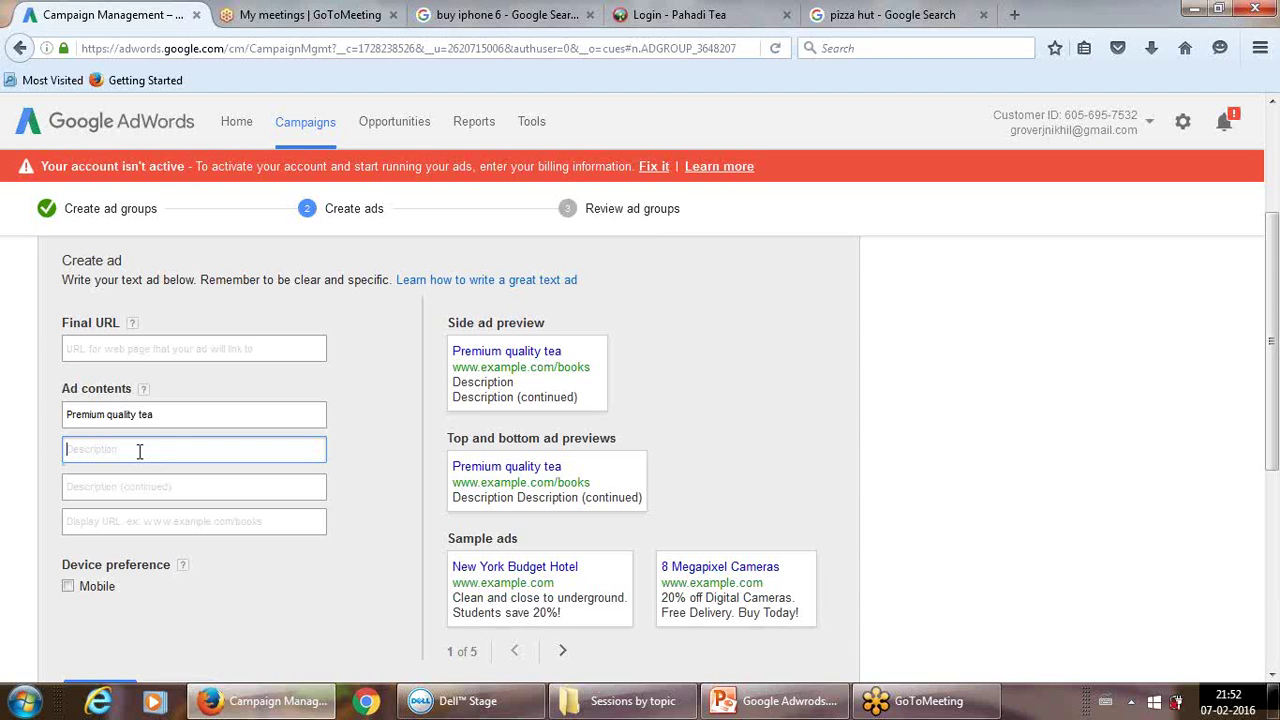
Insert "green" before "tea" in the ad headline to make it "Premium quality green tea"
{"action": "left_click", "coordinate": [165, 413]}
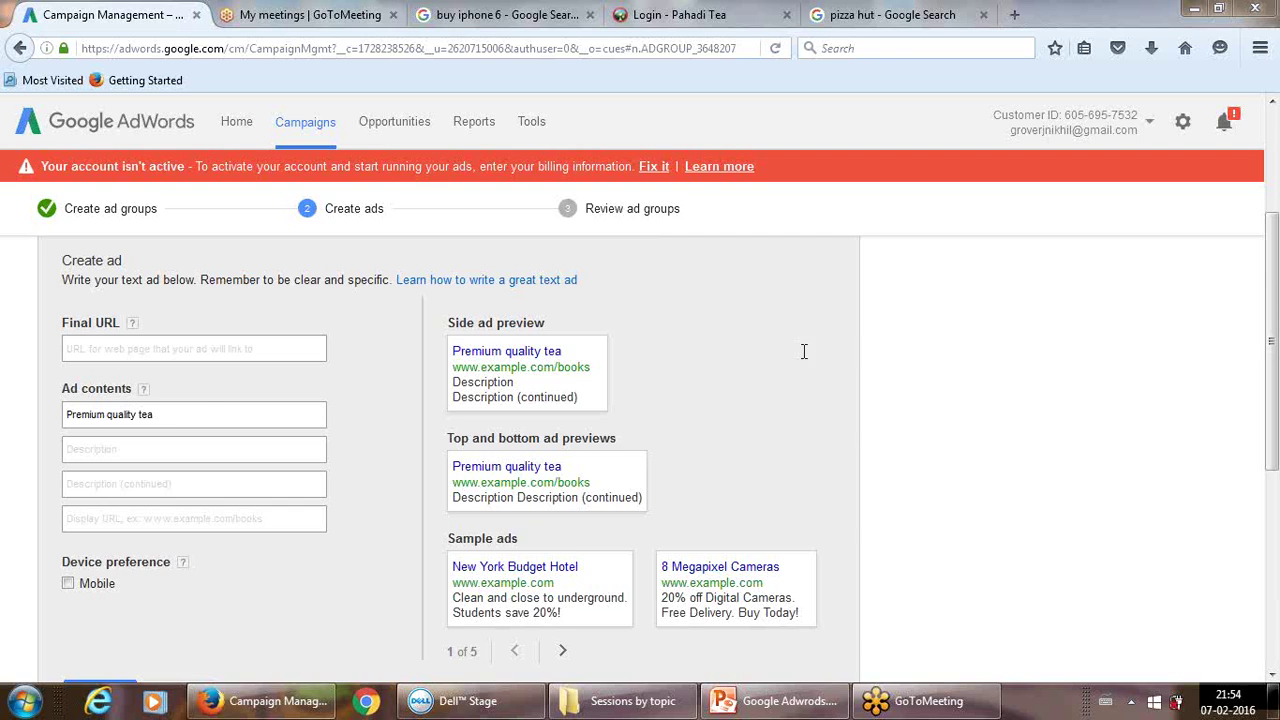
{"action": "left_click", "coordinate": [208, 420]}
{"action": "left_click", "coordinate": [172, 417]}
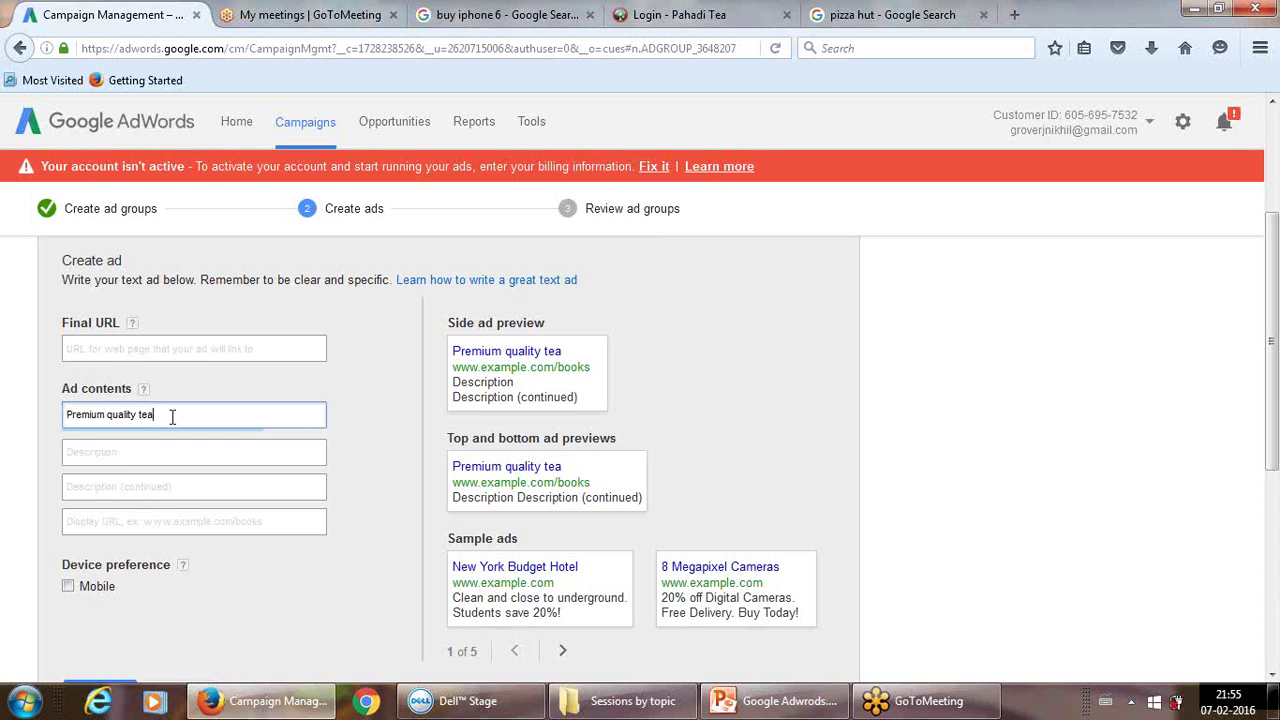
{"action": "key", "text": "Left"}
{"action": "key", "text": "Left"}
{"action": "key", "text": "Left"}
{"action": "key", "text": "Left"}
{"action": "key", "text": "Left"}
{"action": "key", "text": "Left"}
{"action": "key", "text": "Left"}
{"action": "key", "text": "Left"}
{"action": "key", "text": "Left"}
{"action": "key", "text": "Left"}
{"action": "key", "text": "Left"}
{"action": "key", "text": "Left"}
{"action": "key", "text": "Left"}
{"action": "key", "text": "Left"}
{"action": "key", "text": "Right"}
{"action": "type", "text": "gree"}
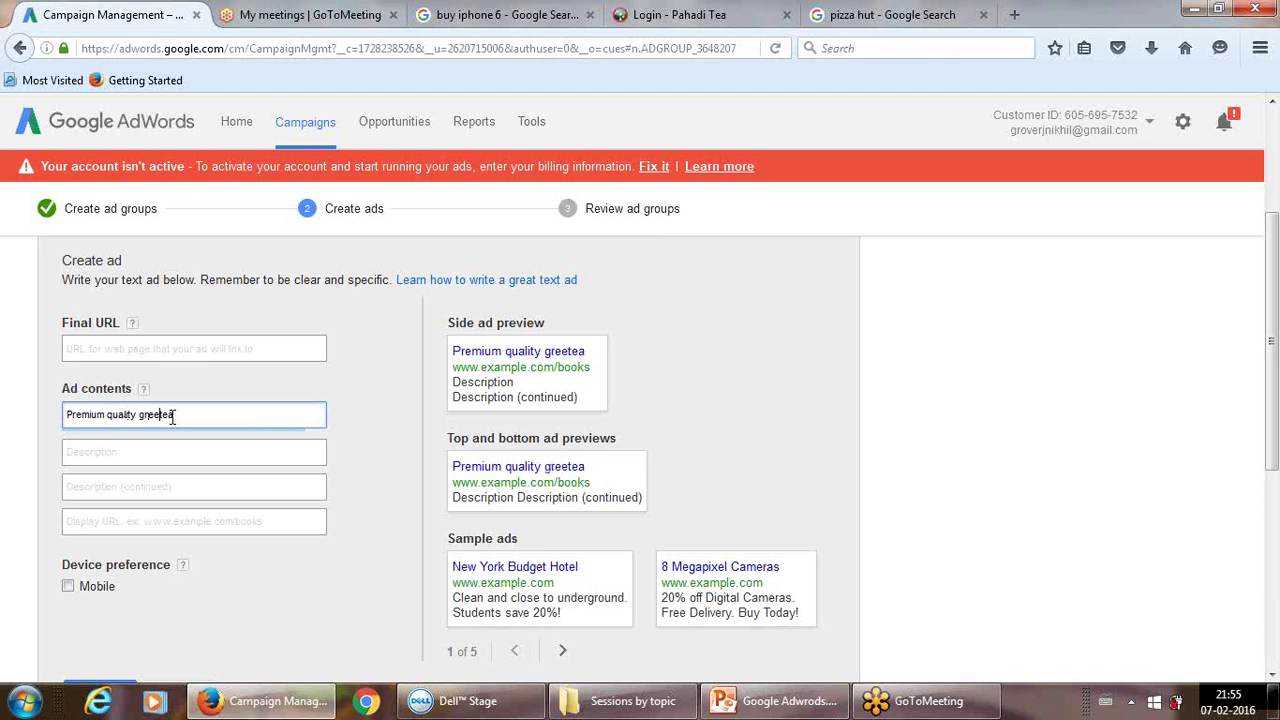
{"action": "type", "text": "n"}
Try adding "Buy" to the start of the ad headline, and take the word out again
{"action": "key", "text": "Home"}
{"action": "type", "text": "Buy"}
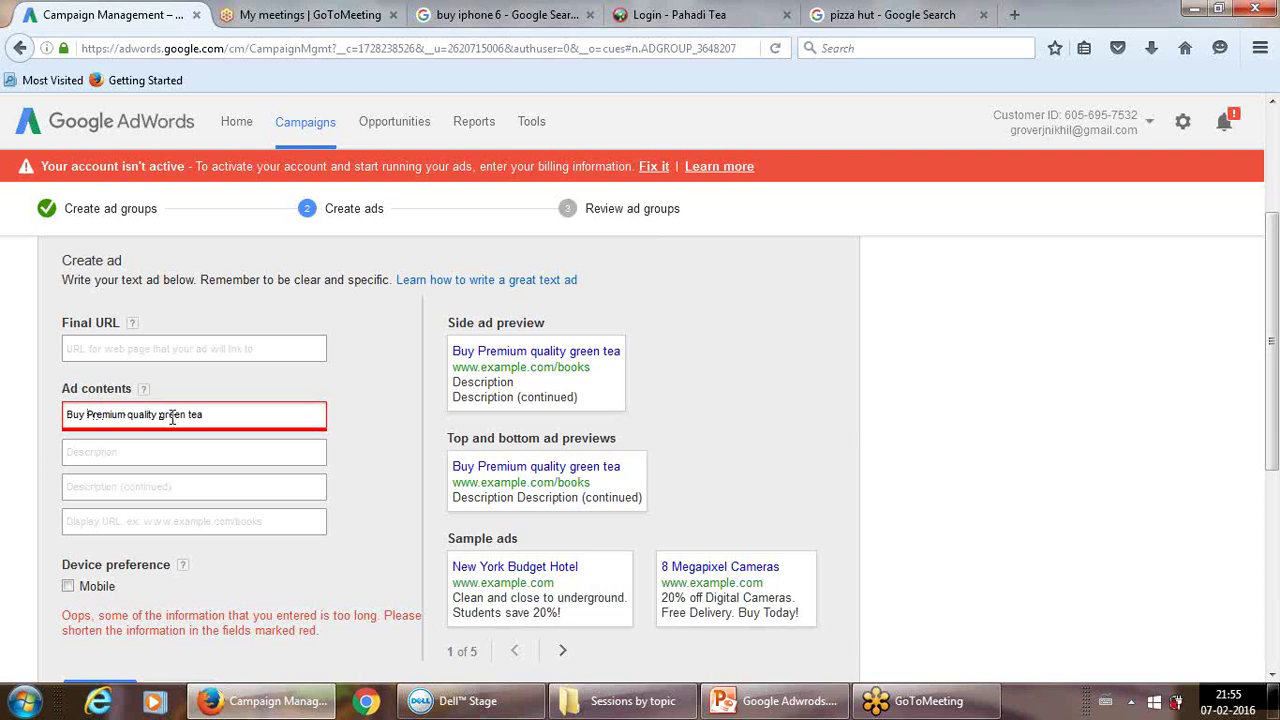
{"action": "key", "text": "BackSpace"}
{"action": "key", "text": "BackSpace"}
{"action": "key", "text": "BackSpace"}
{"action": "key", "text": "BackSpace"}
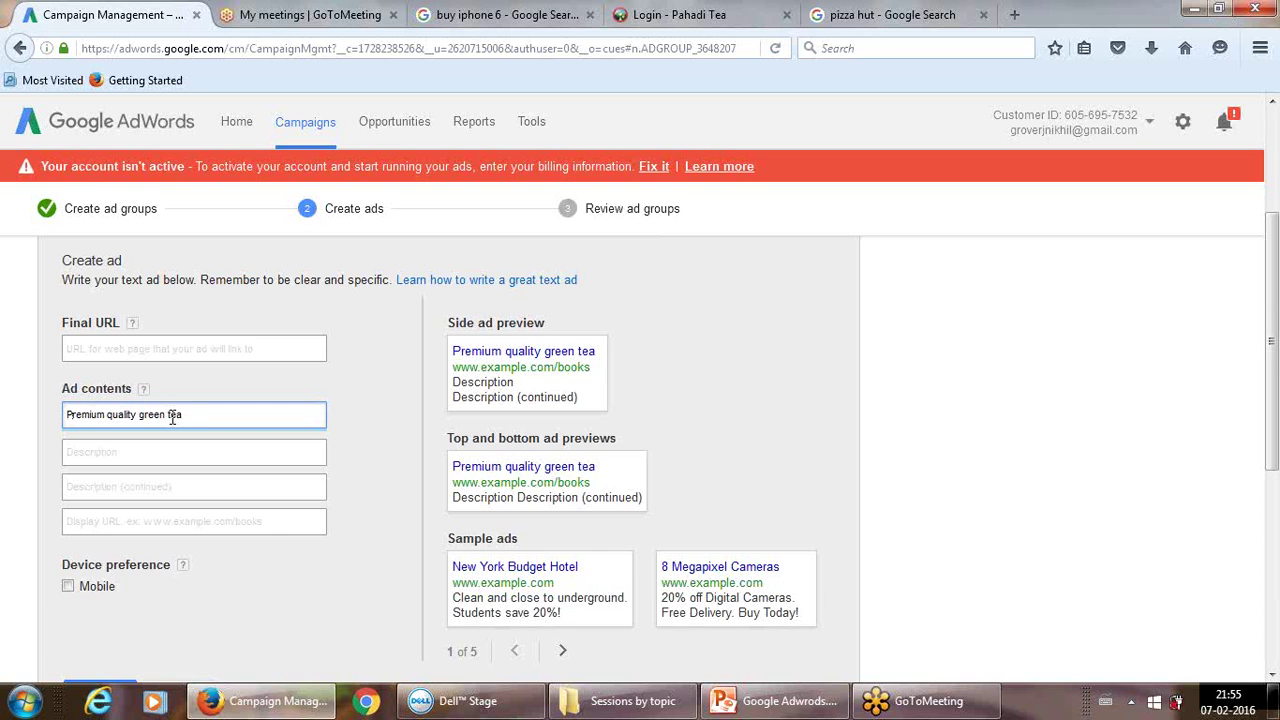
Reword the ad headline as "Buy quality green tea" by adding "Buy" at the start and removing "Premium"
{"action": "type", "text": "Buy"}
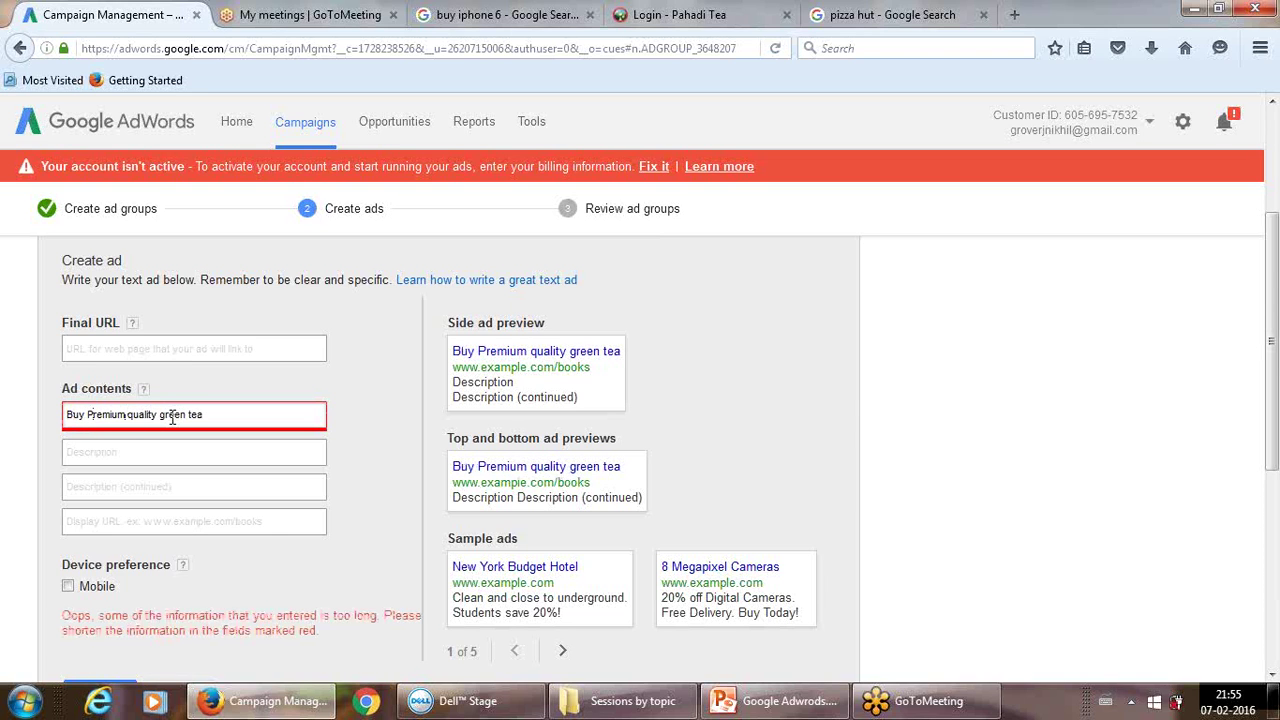
{"action": "key", "text": "BackSpace"}
{"action": "key", "text": "BackSpace"}
{"action": "key", "text": "BackSpace"}
{"action": "key", "text": "BackSpace"}
{"action": "key", "text": "BackSpace"}
{"action": "key", "text": "BackSpace"}
{"action": "key", "text": "BackSpace"}
{"action": "key", "text": "BackSpace"}
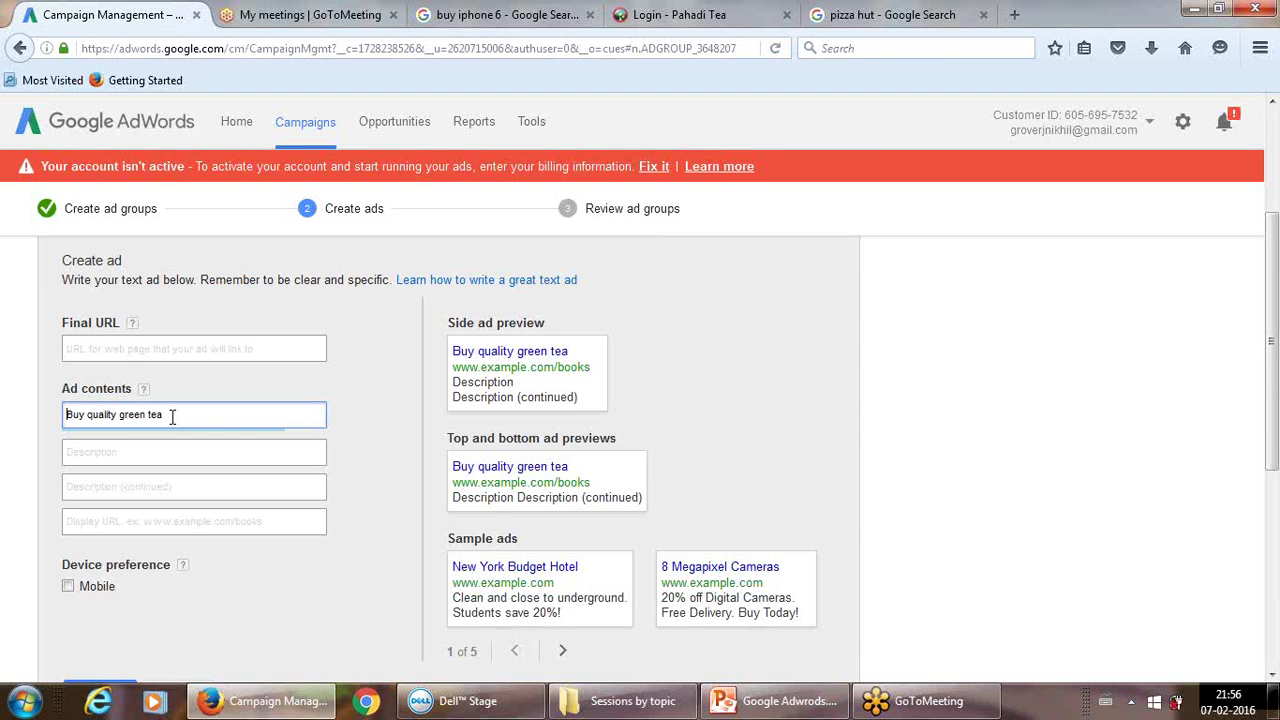
Reword the ad headline as "Rs30 Quality green tea" by adding the price "Rs30" and removing "Buy"
{"action": "type", "text": "Rs30"}
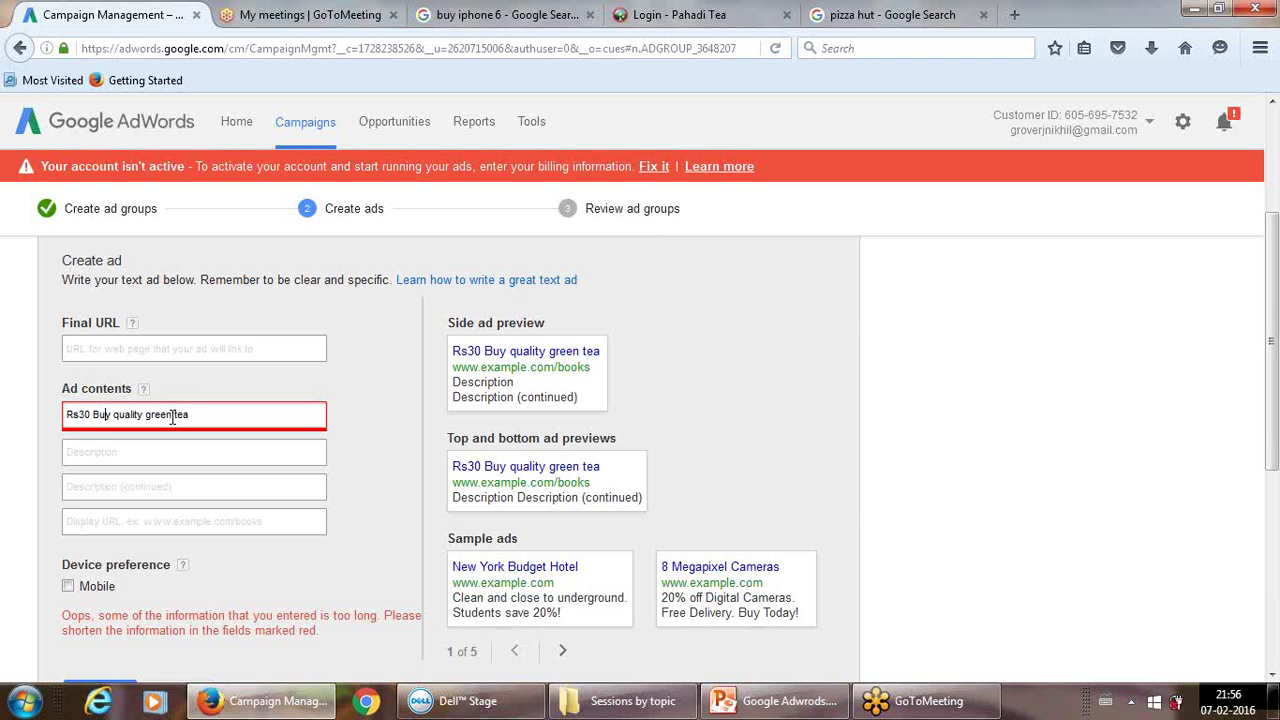
{"action": "key", "text": "BackSpace"}
{"action": "key", "text": "BackSpace"}
{"action": "key", "text": "BackSpace"}
{"action": "key", "text": "BackSpace"}
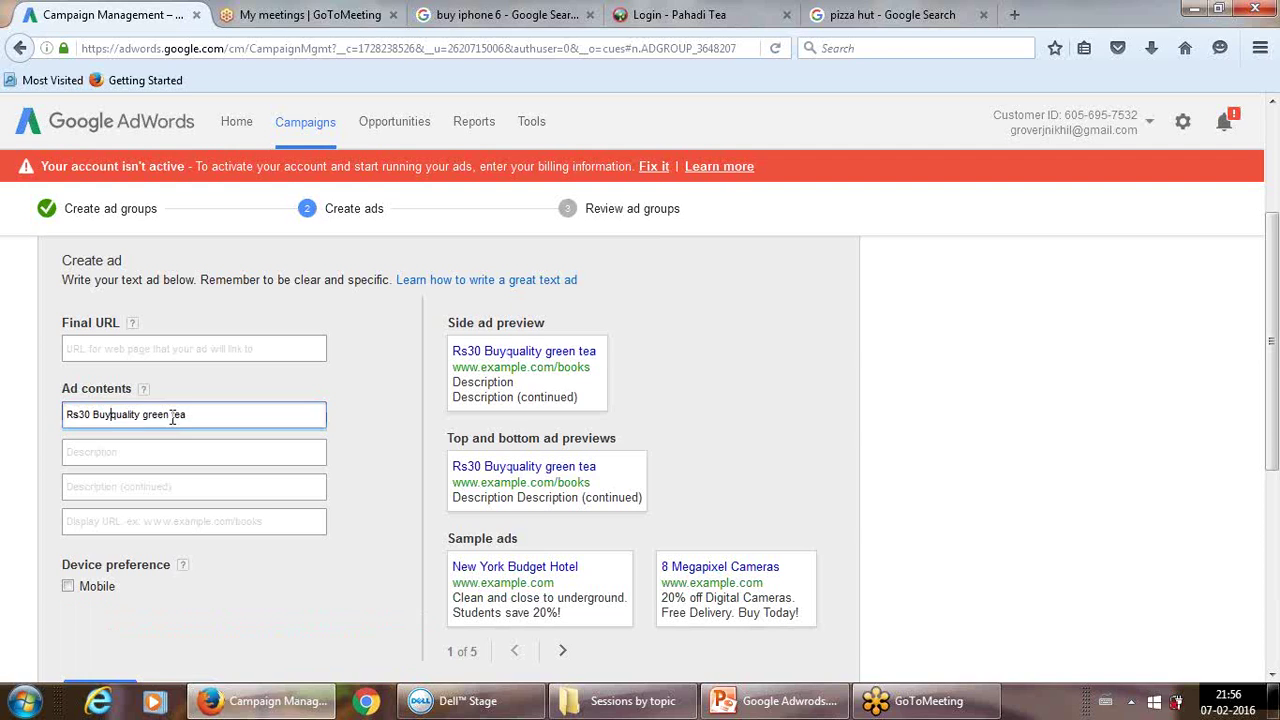
{"action": "key", "text": "BackSpace"}
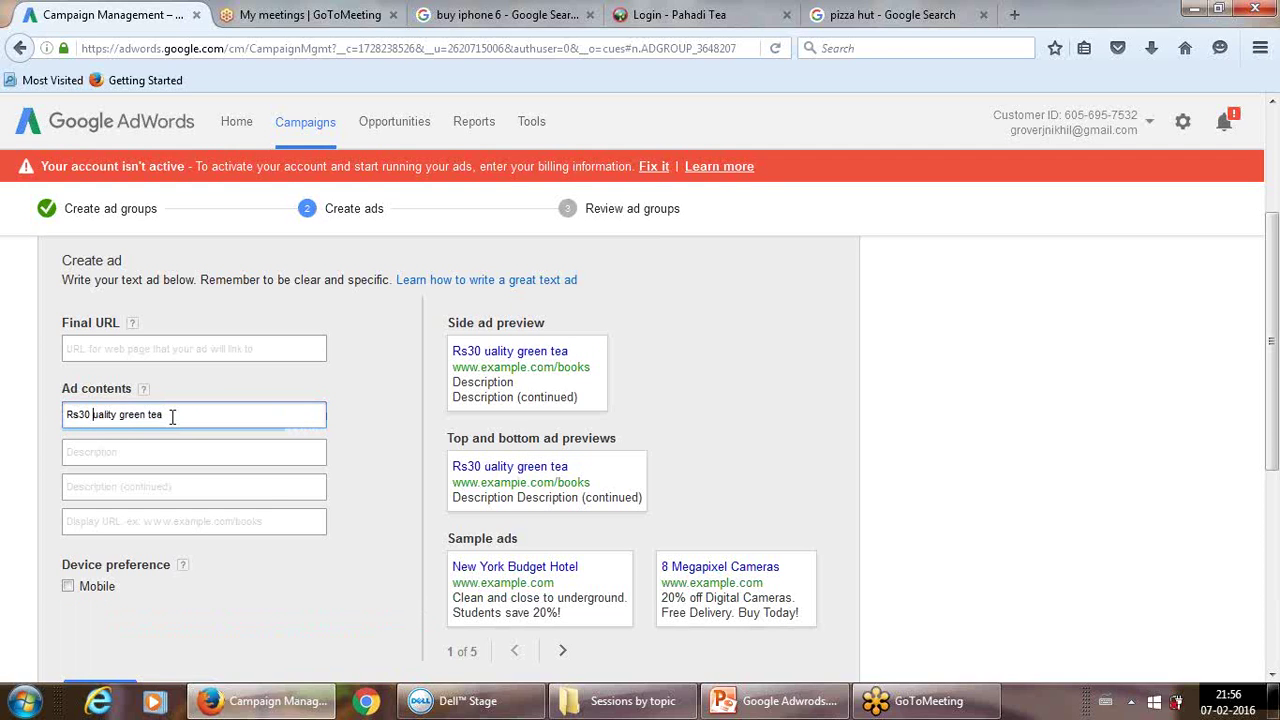
{"action": "type", "text": "Q"}
{"action": "key", "text": "Right"}
{"action": "key", "text": "Right"}
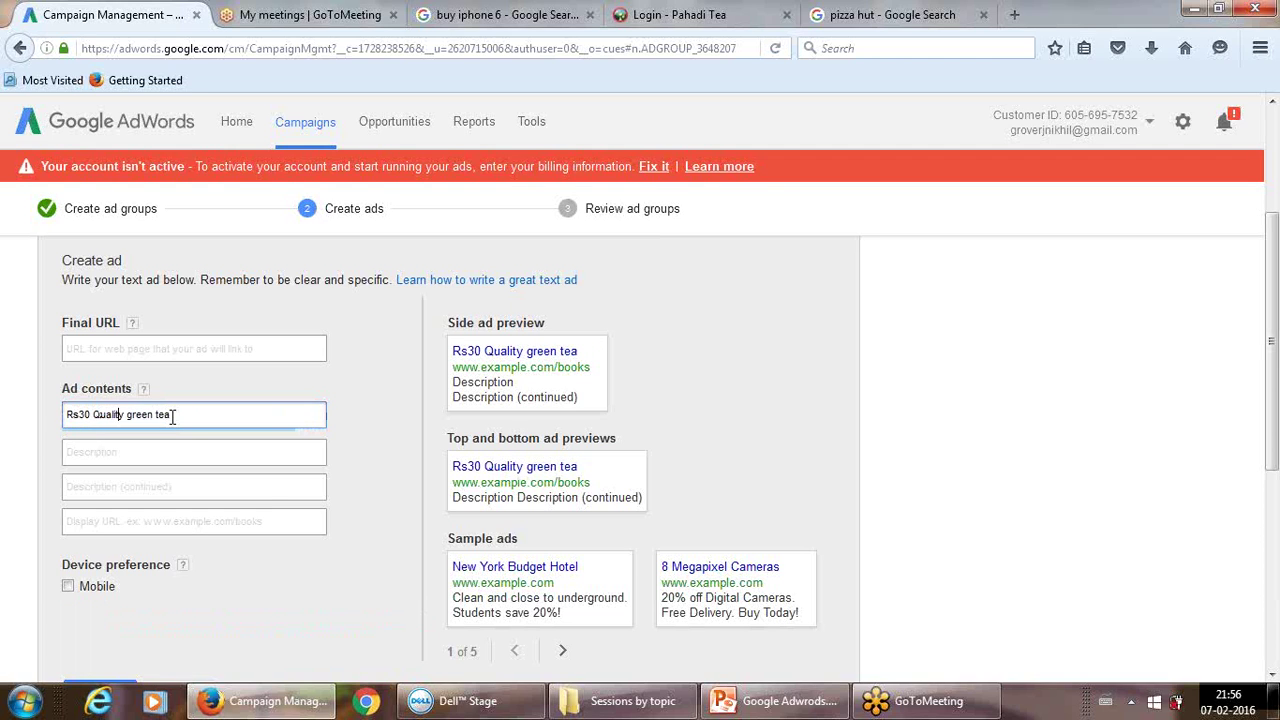
Replace "Quality" in the ad headline with "Premium" so that it reads "Rs30 Premium green tea"
{"action": "key", "text": "Delete"}
{"action": "key", "text": "BackSpace"}
{"action": "key", "text": "BackSpace"}
{"action": "key", "text": "BackSpace"}
{"action": "key", "text": "BackSpace"}
{"action": "key", "text": "BackSpace"}
{"action": "key", "text": "BackSpace"}
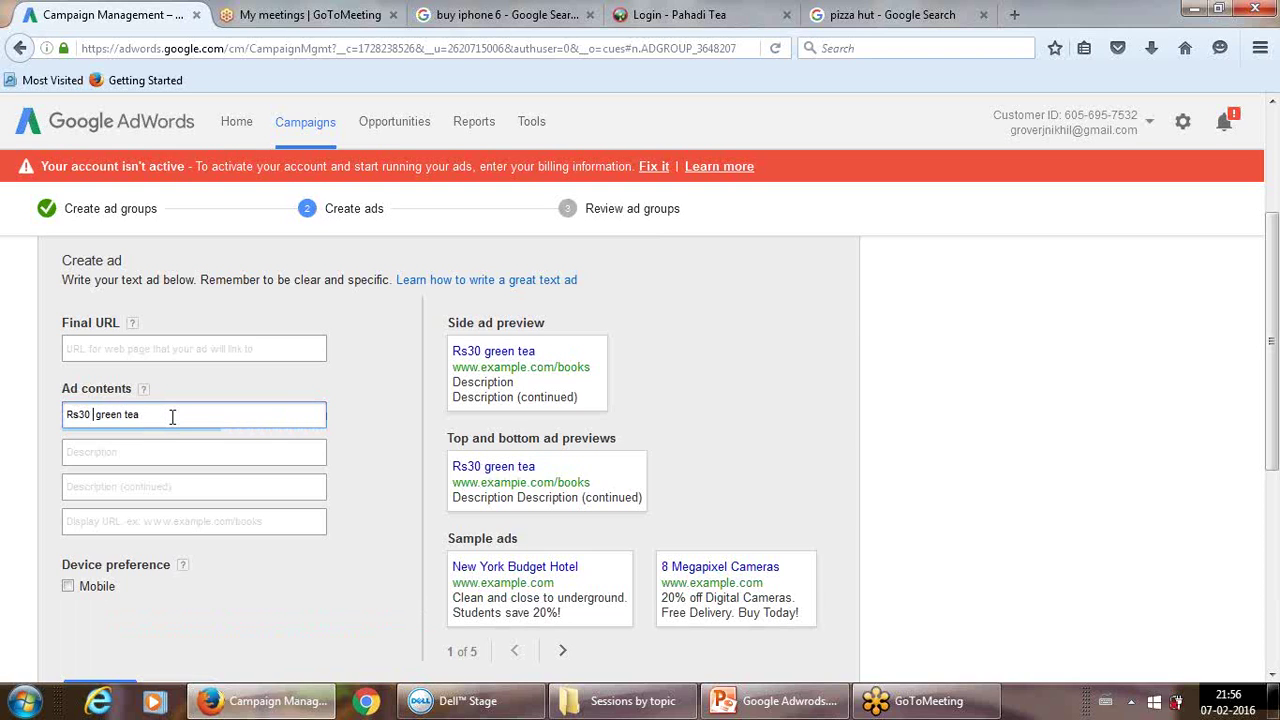
{"action": "type", "text": "Premiym"}
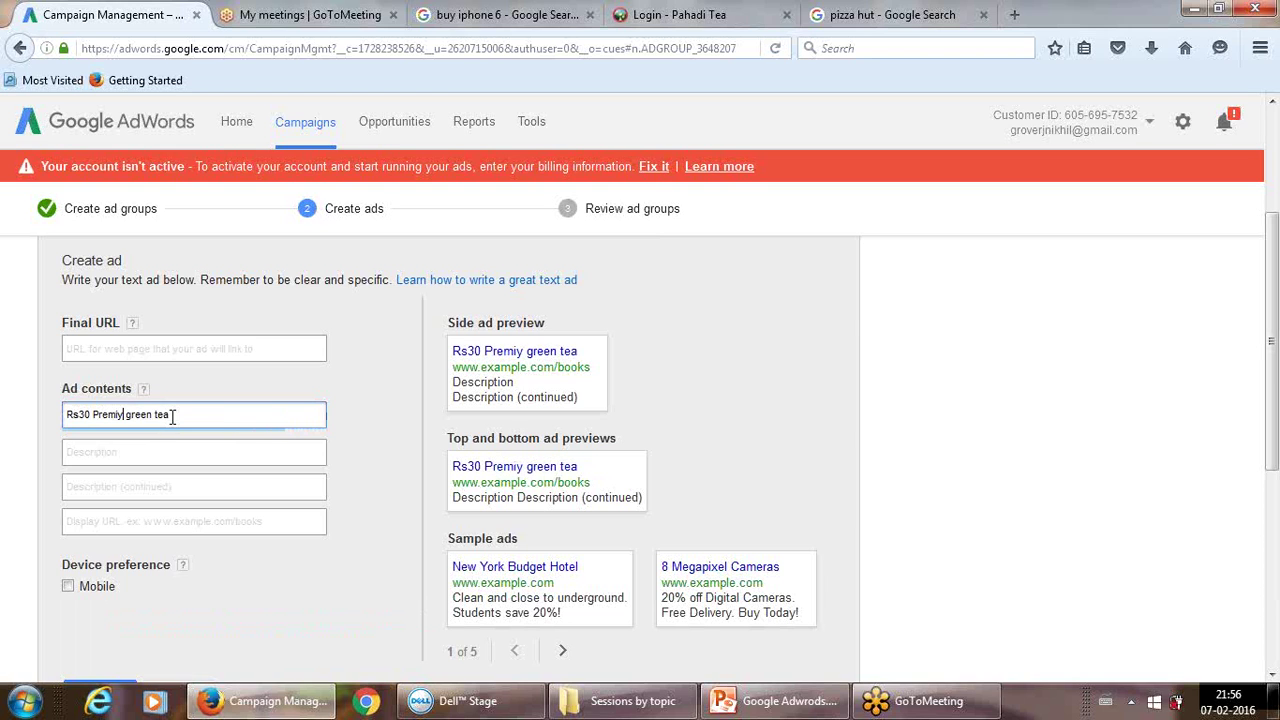
{"action": "key", "text": "BackSpace"}
{"action": "key", "text": "BackSpace"}
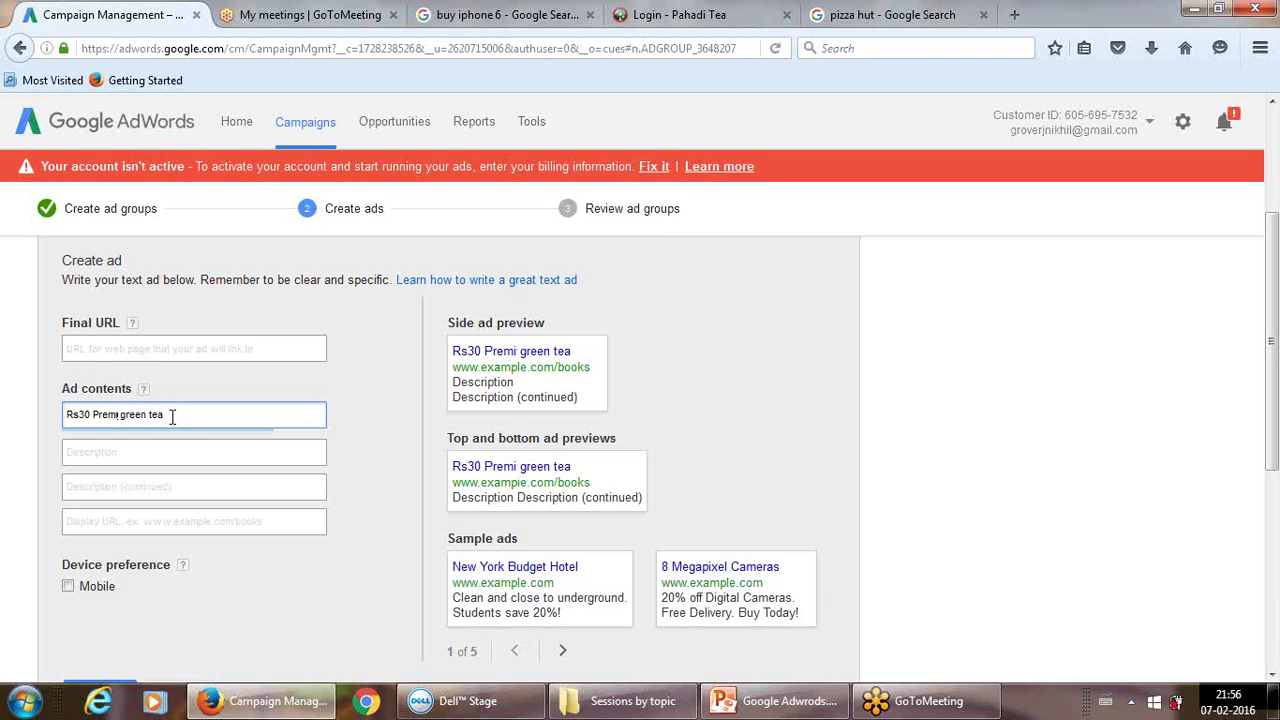
{"action": "type", "text": "um"}
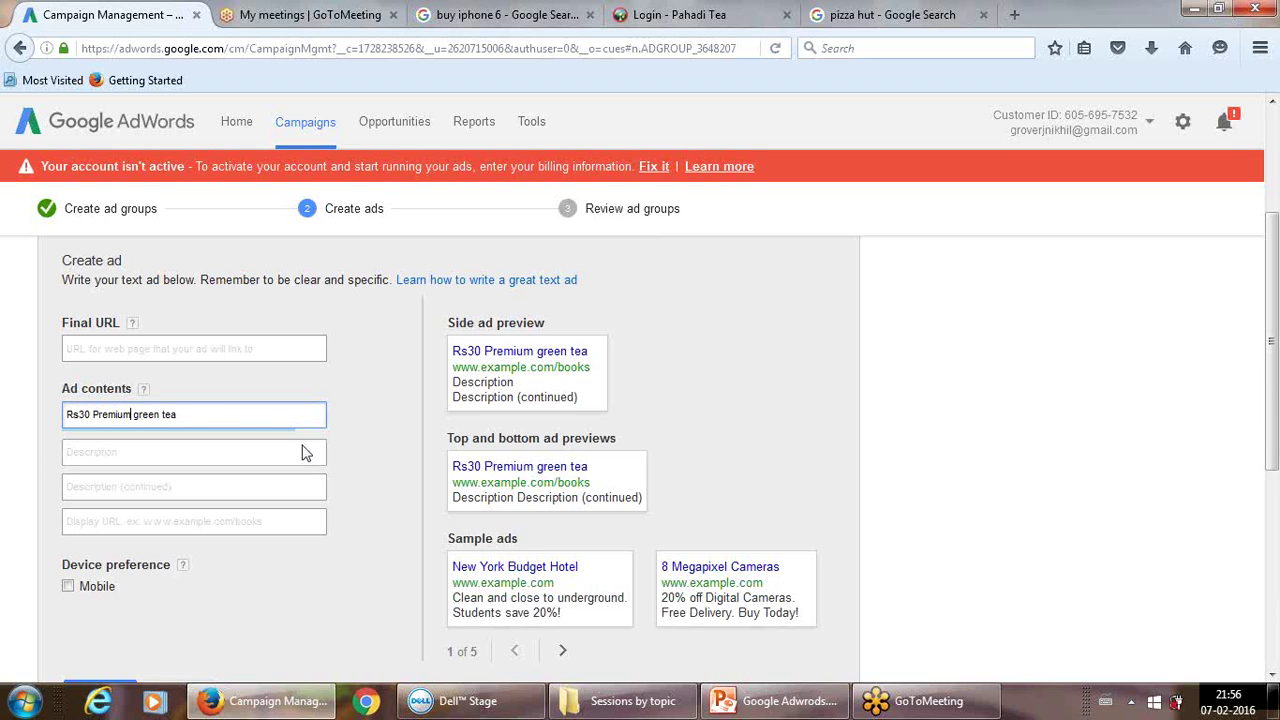
{"action": "left_click", "coordinate": [340, 457]}
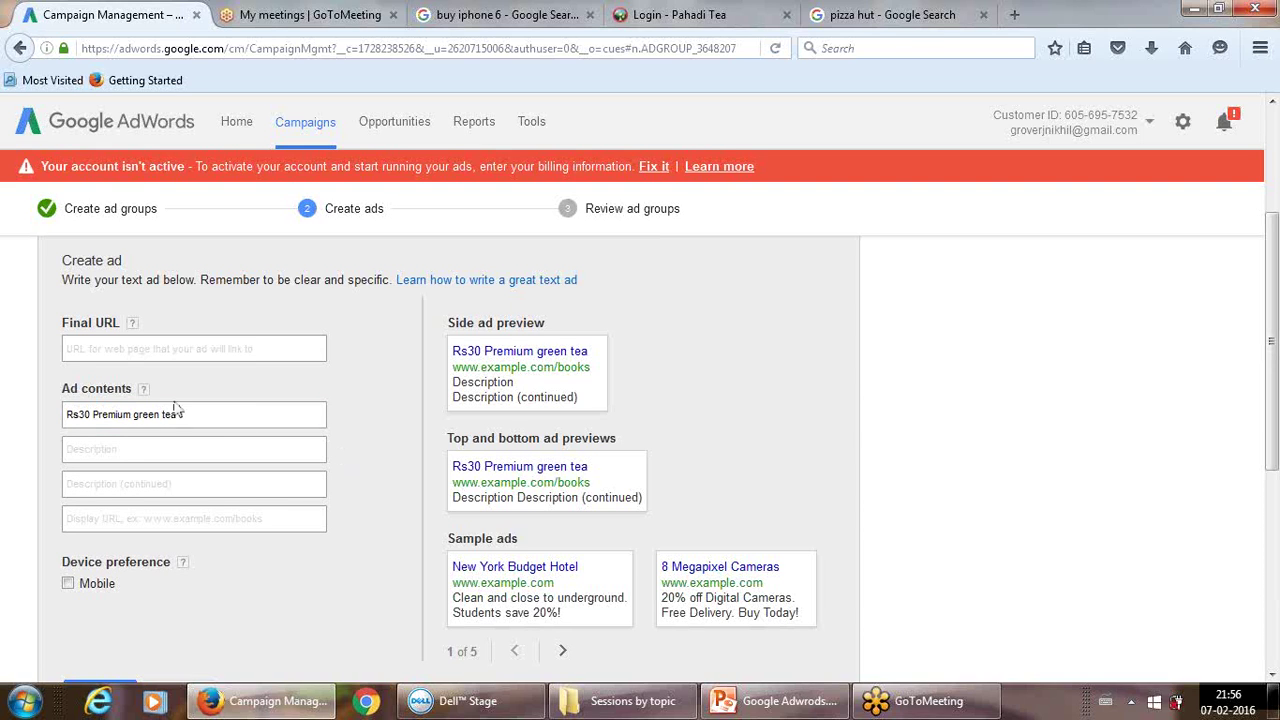
Change the price in the ad headline to "Rs99"
{"action": "left_click", "coordinate": [91, 416]}
{"action": "key", "text": "BackSpace"}
{"action": "key", "text": "BackSpace"}
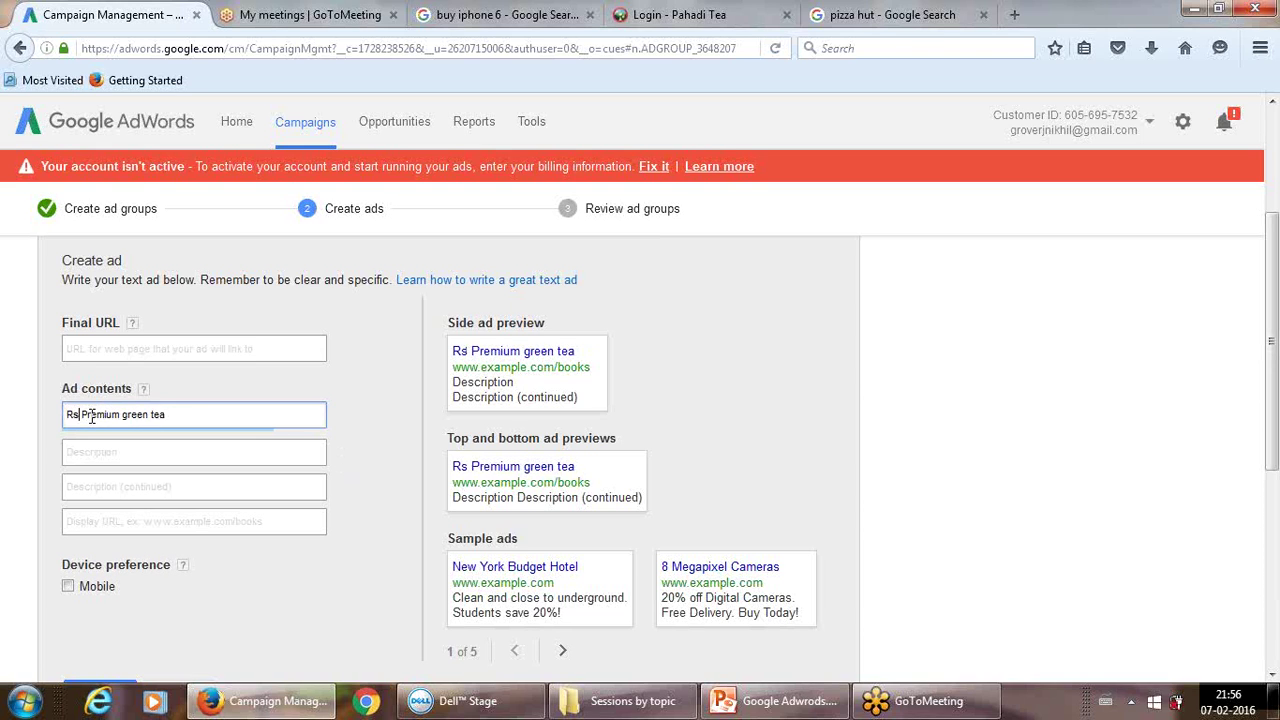
{"action": "type", "text": "99"}
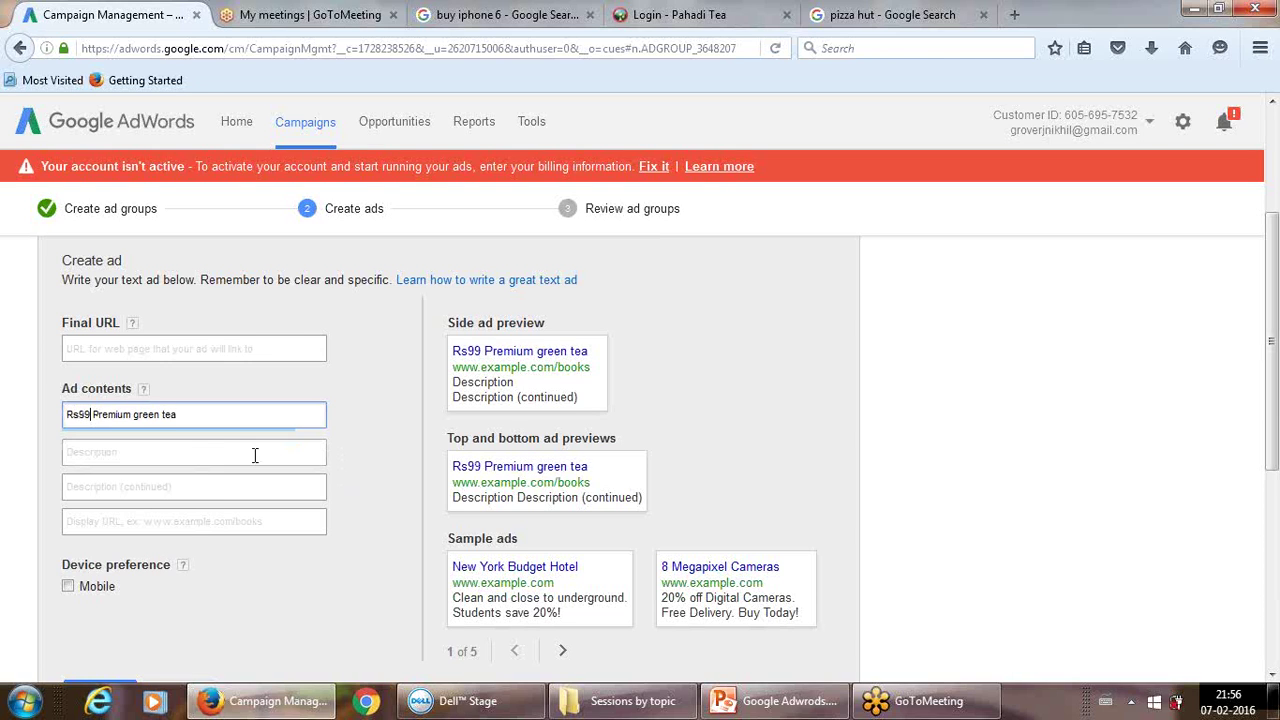
Enter "Assam & Derjeeling" as the first description line of the ad
{"action": "left_click", "coordinate": [255, 455]}
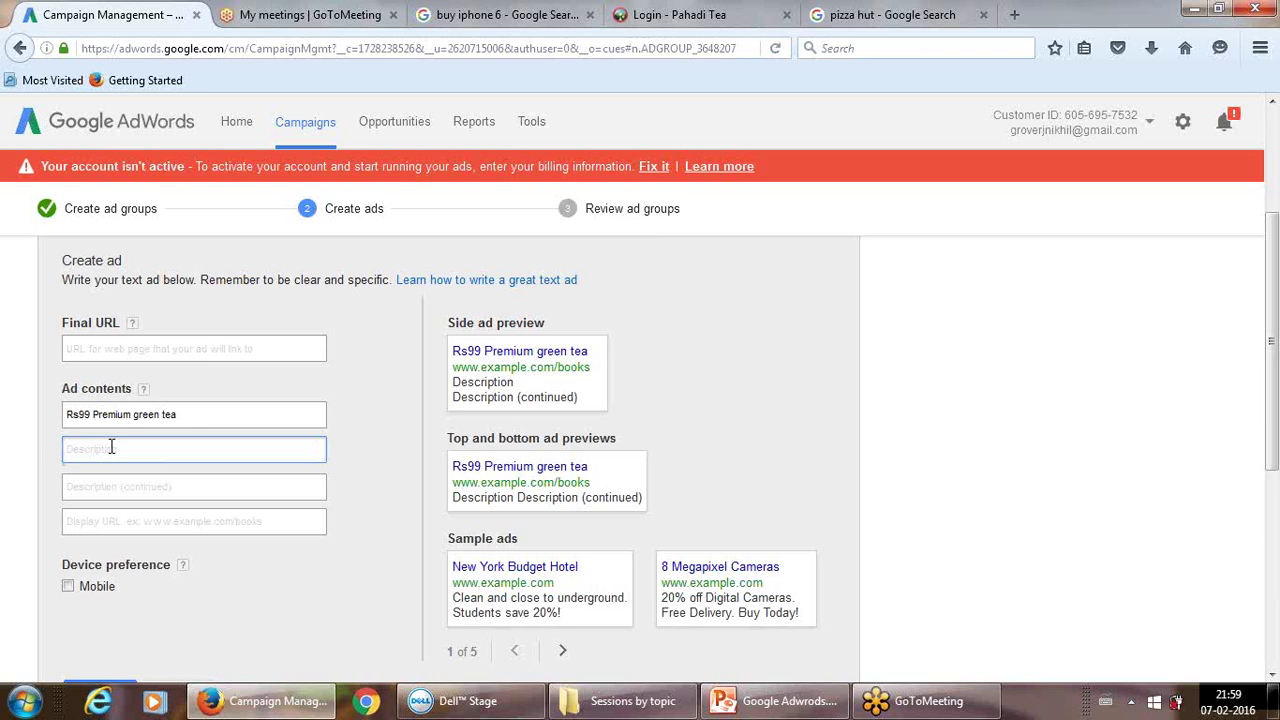
{"action": "type", "text": "As"}
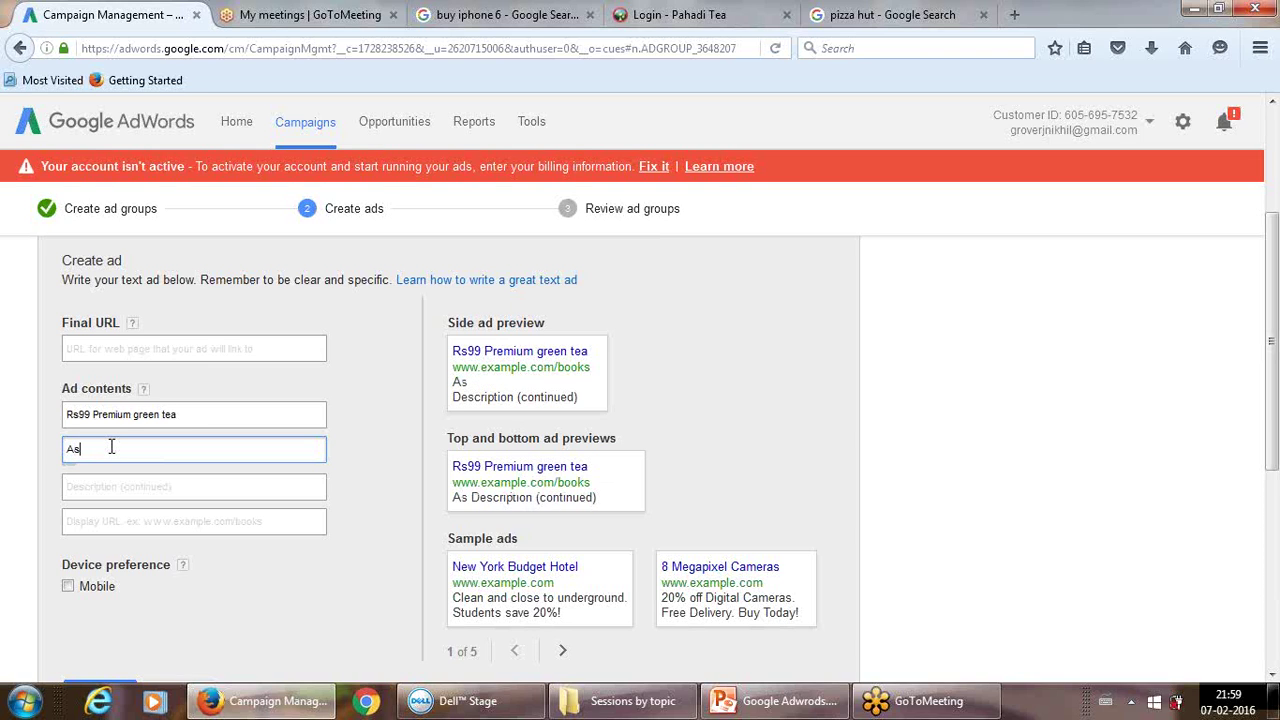
{"action": "type", "text": "sam"}
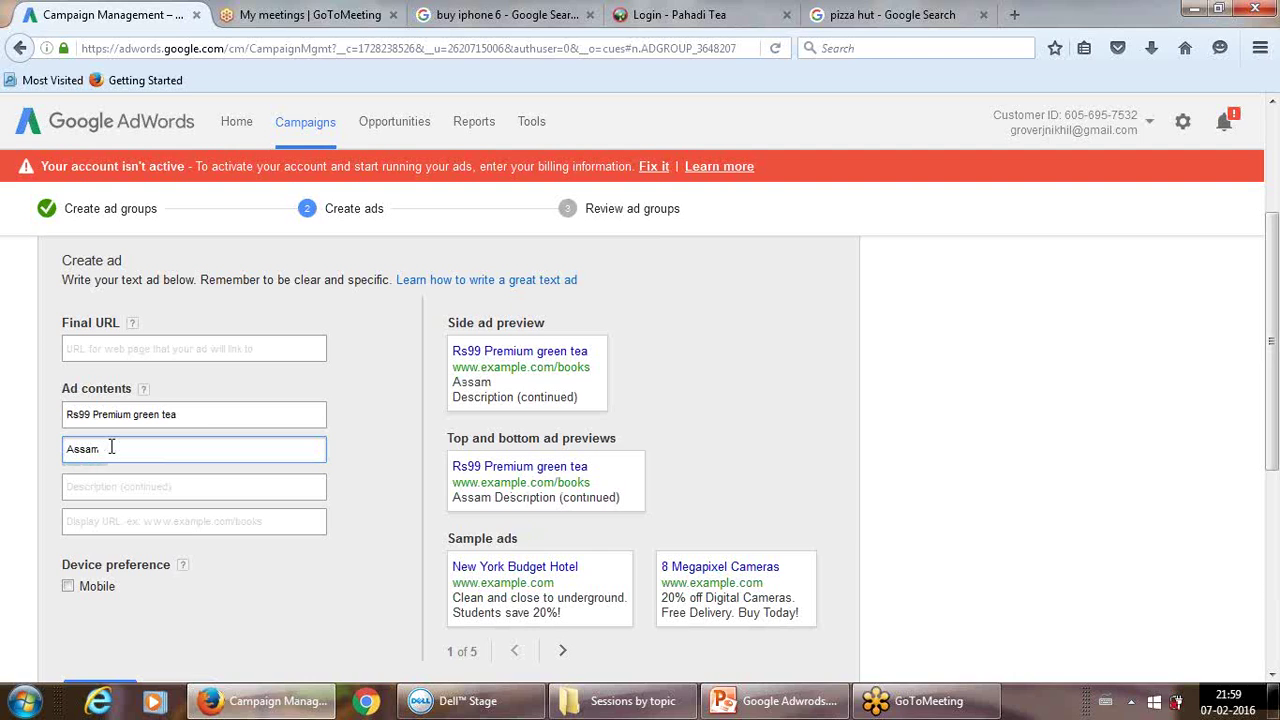
{"action": "type", "text": " & De"}
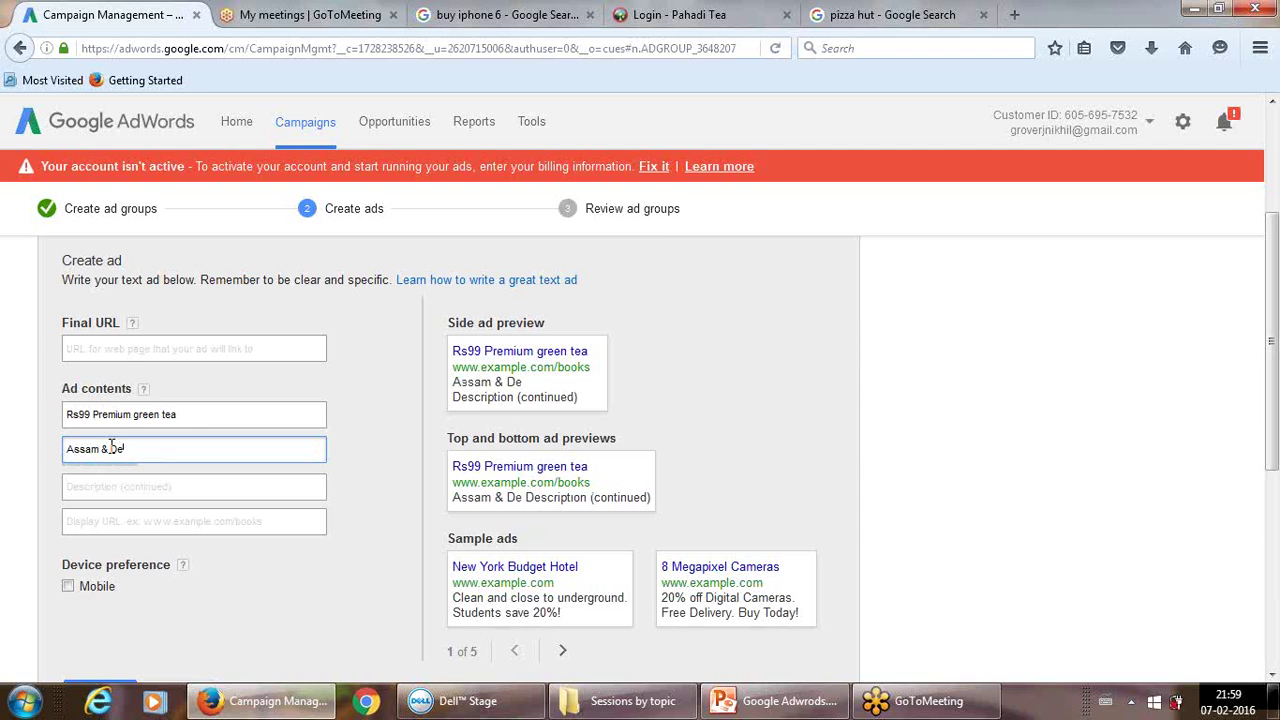
{"action": "type", "text": "rjeeling"}
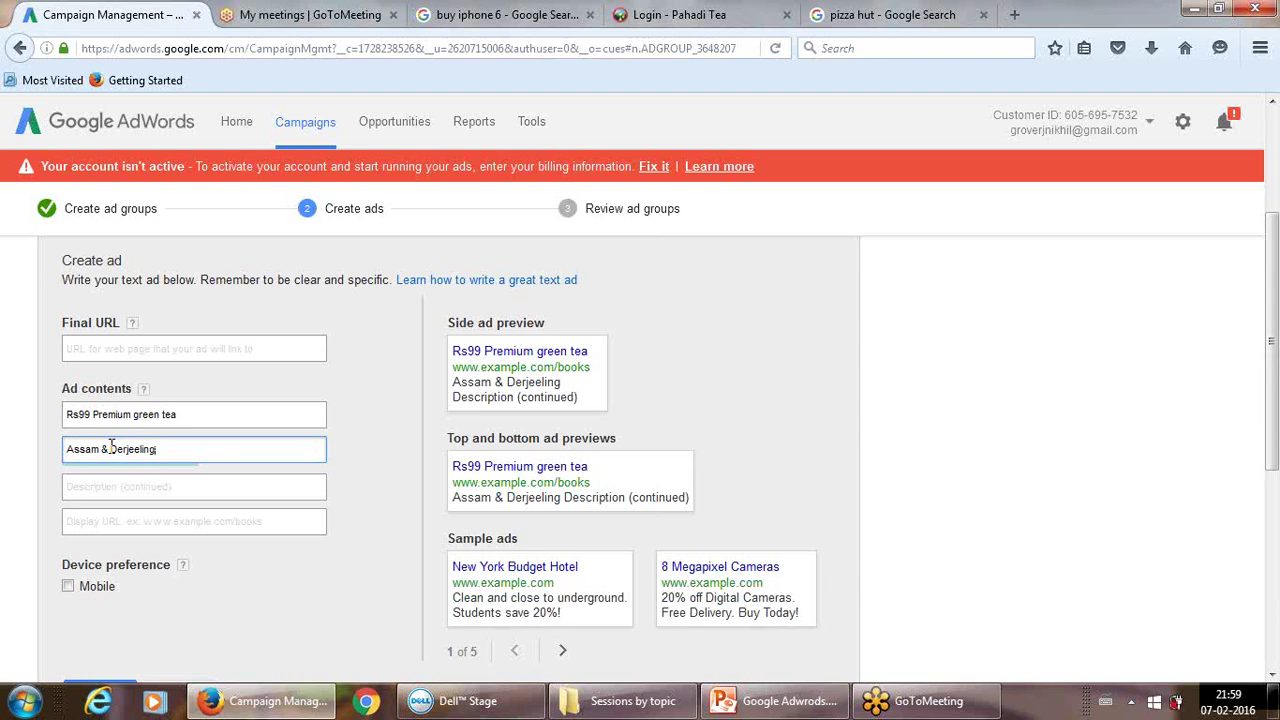
Enter "Low cost high quality" as the second description line of the ad
{"action": "left_click", "coordinate": [120, 485]}
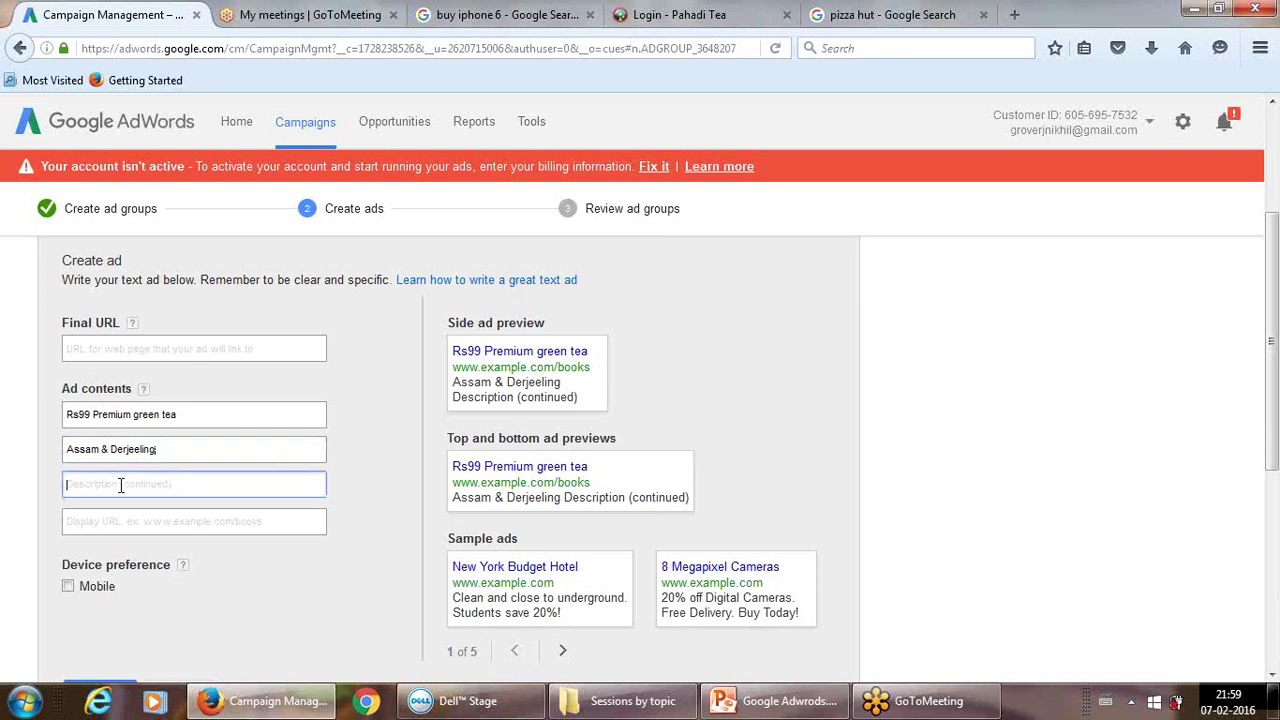
{"action": "type", "text": "Low"}
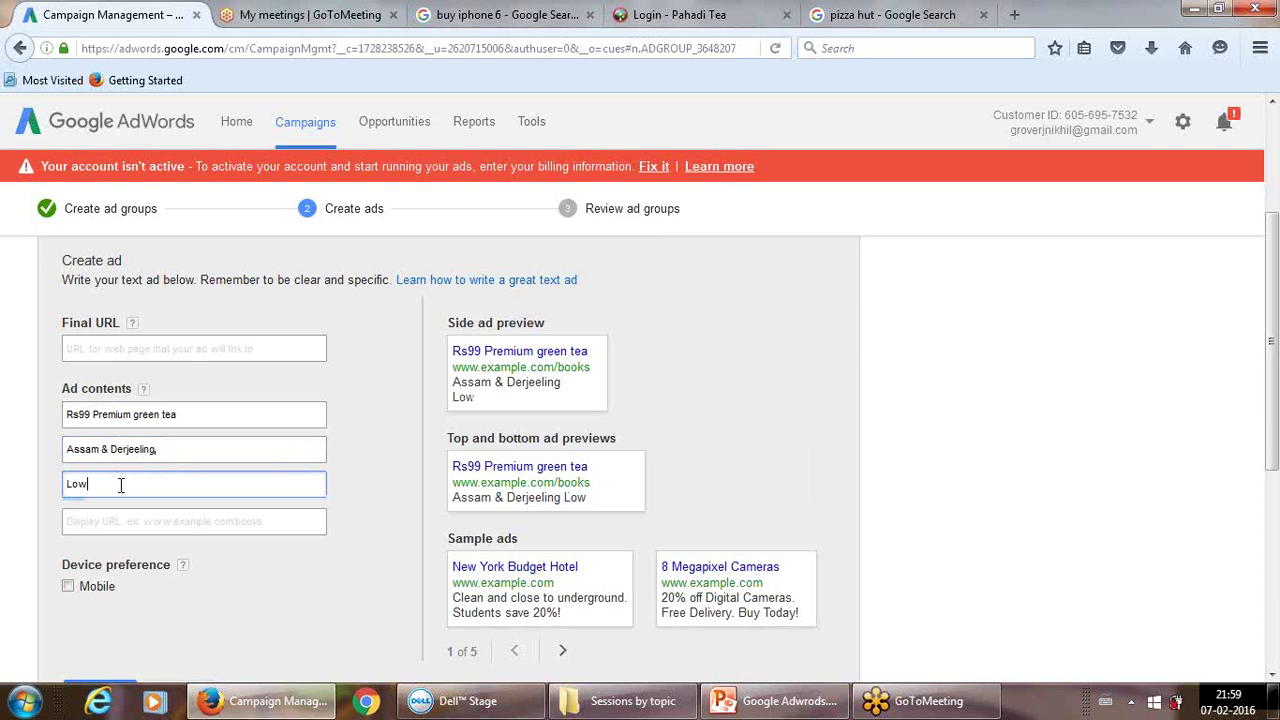
{"action": "type", "text": " cost h"}
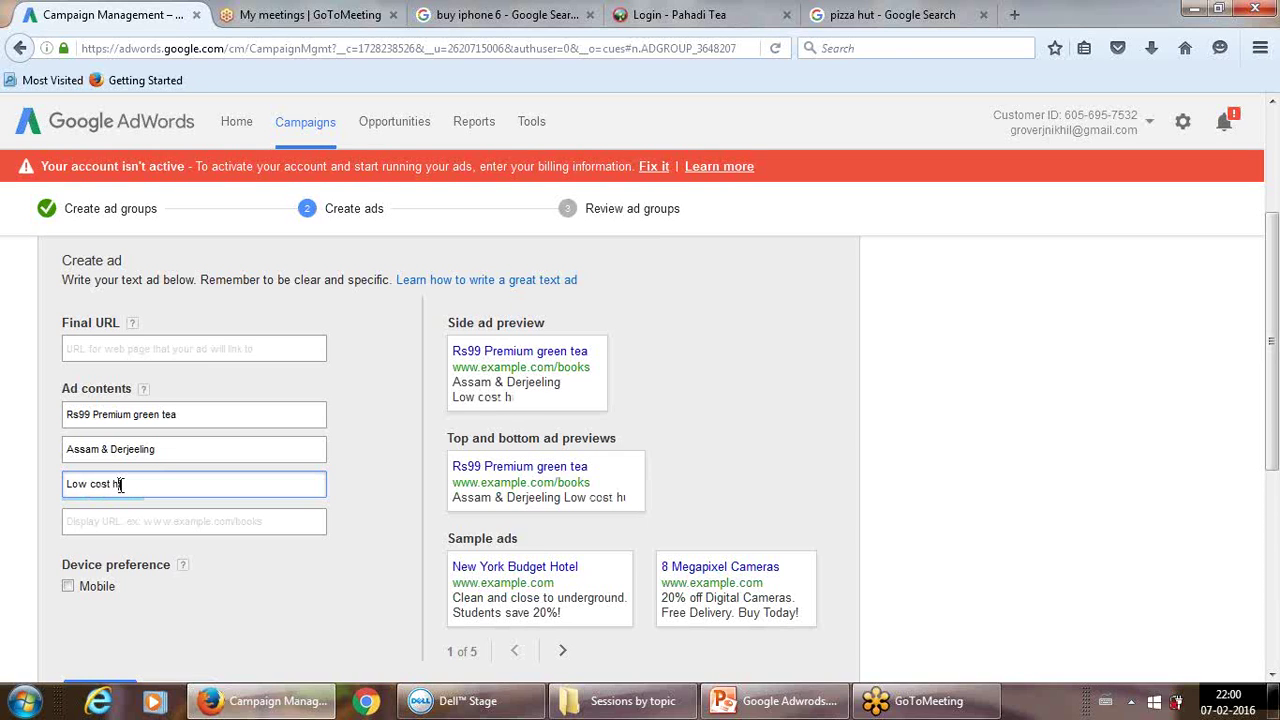
{"action": "type", "text": "igh quality"}
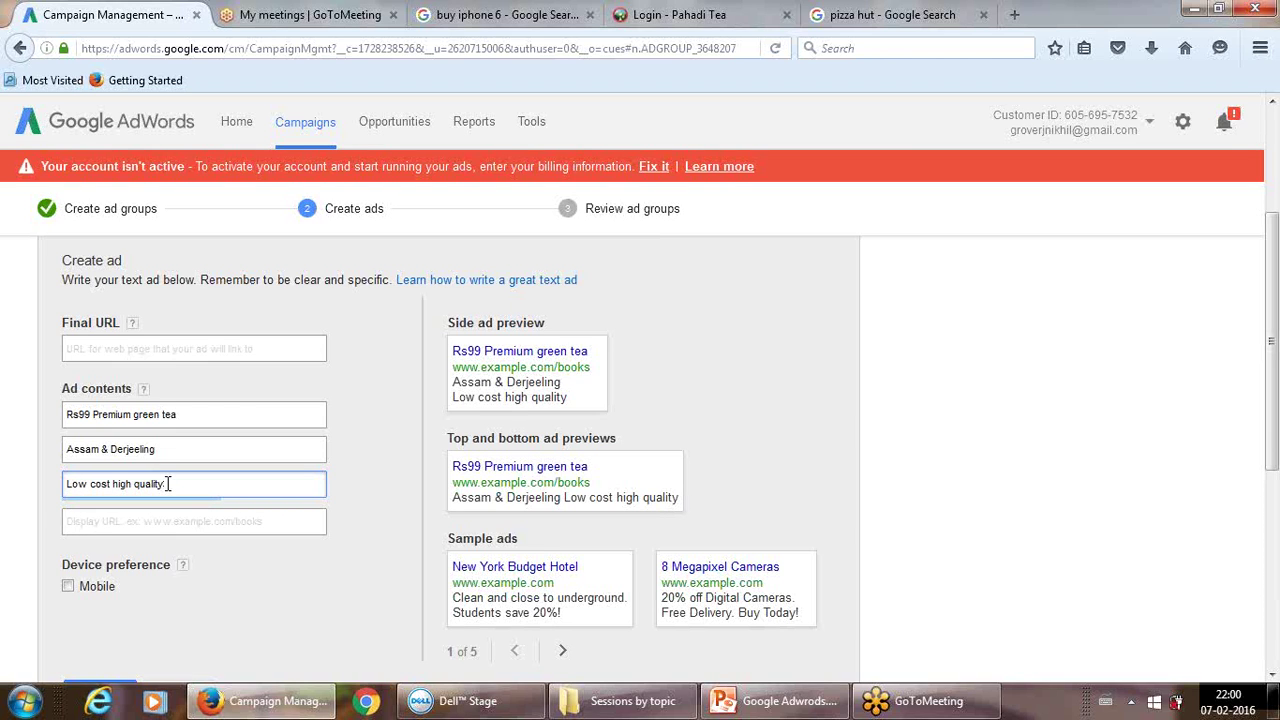
Extend the second description line with the offer "at 20% off", using "off" instead of "discount"
{"action": "type", "text": "at 20"}
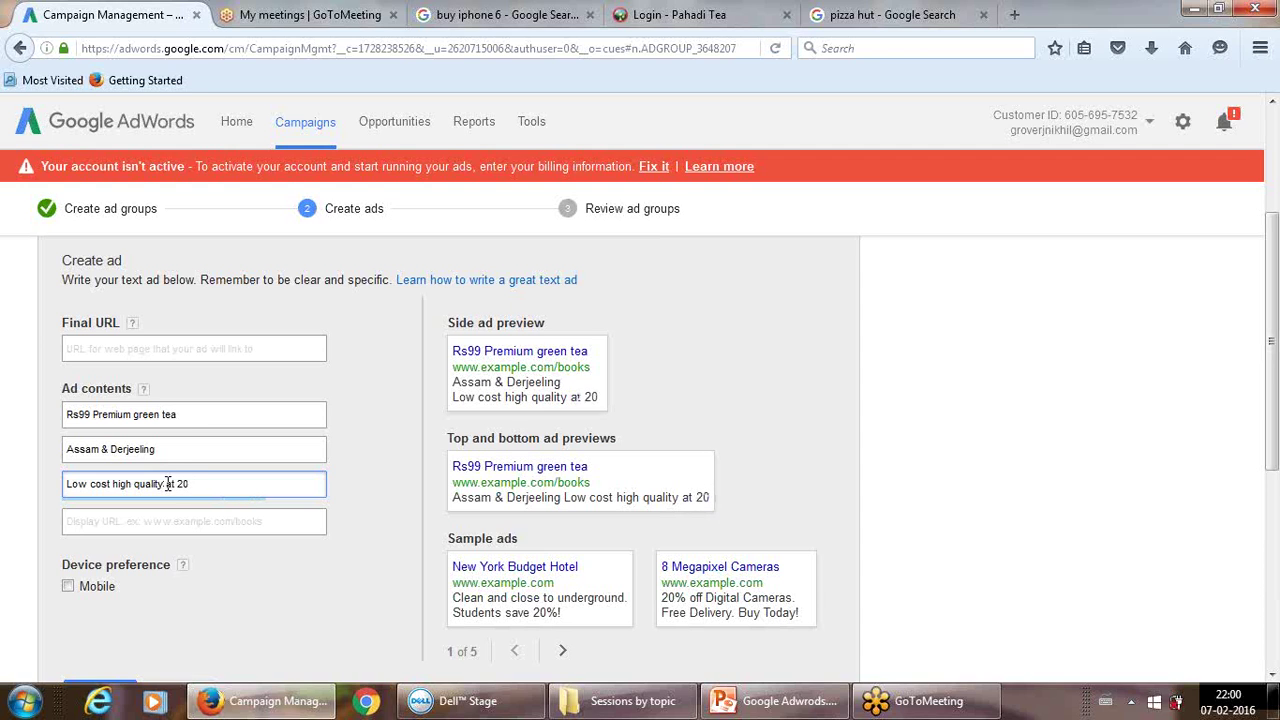
{"action": "type", "text": "% discoun"}
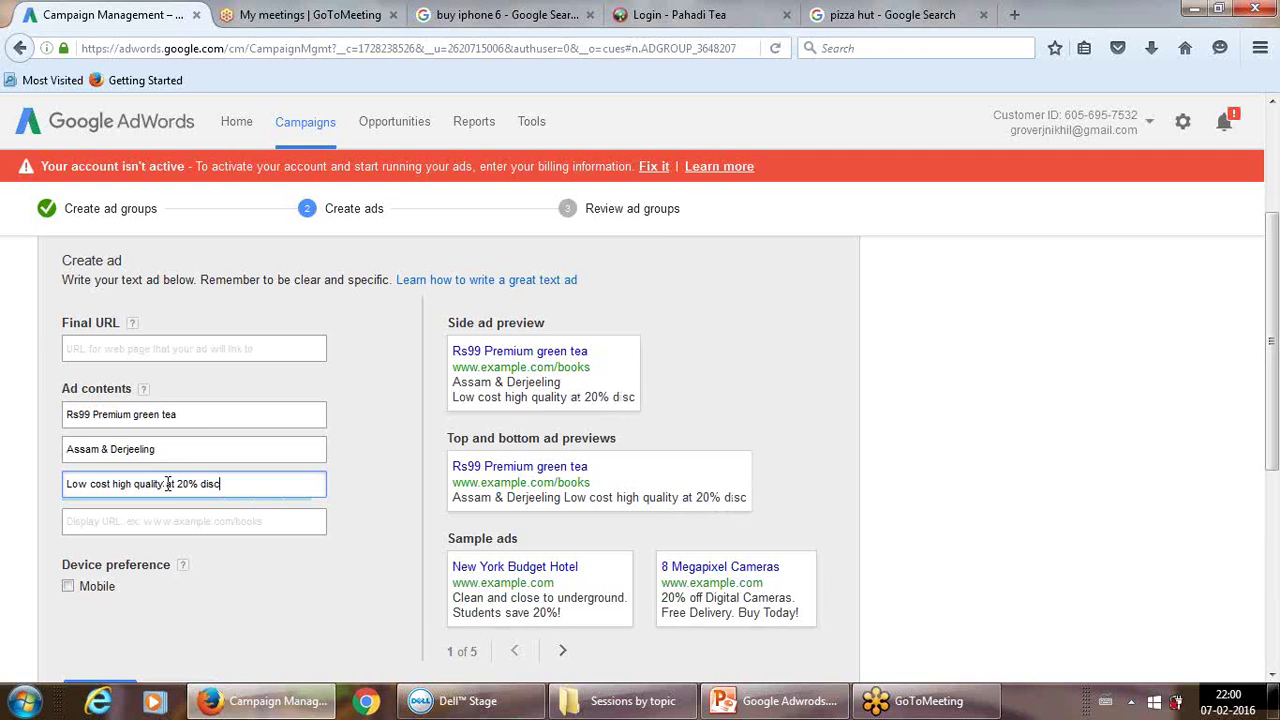
{"action": "key", "text": "BackSpace"}
{"action": "key", "text": "BackSpace"}
{"action": "key", "text": "BackSpace"}
{"action": "key", "text": "BackSpace"}
{"action": "key", "text": "BackSpace"}
{"action": "key", "text": "BackSpace"}
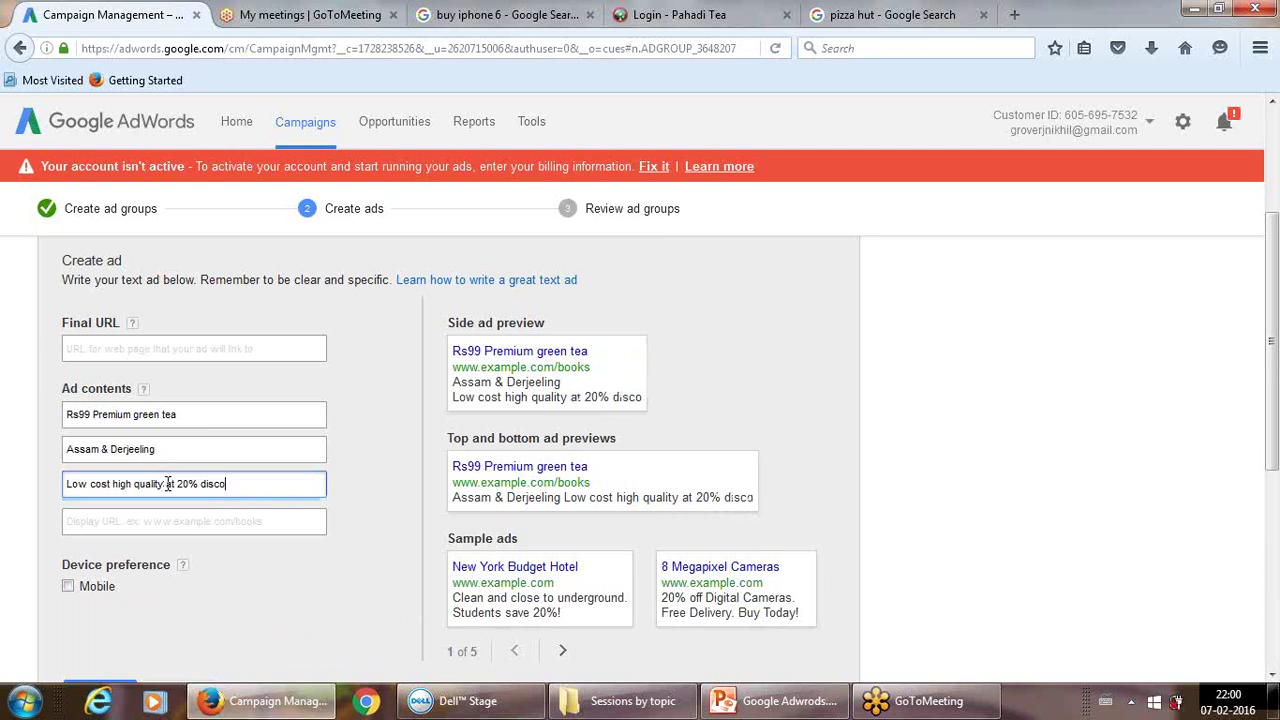
{"action": "key", "text": "BackSpace"}
{"action": "type", "text": "off"}
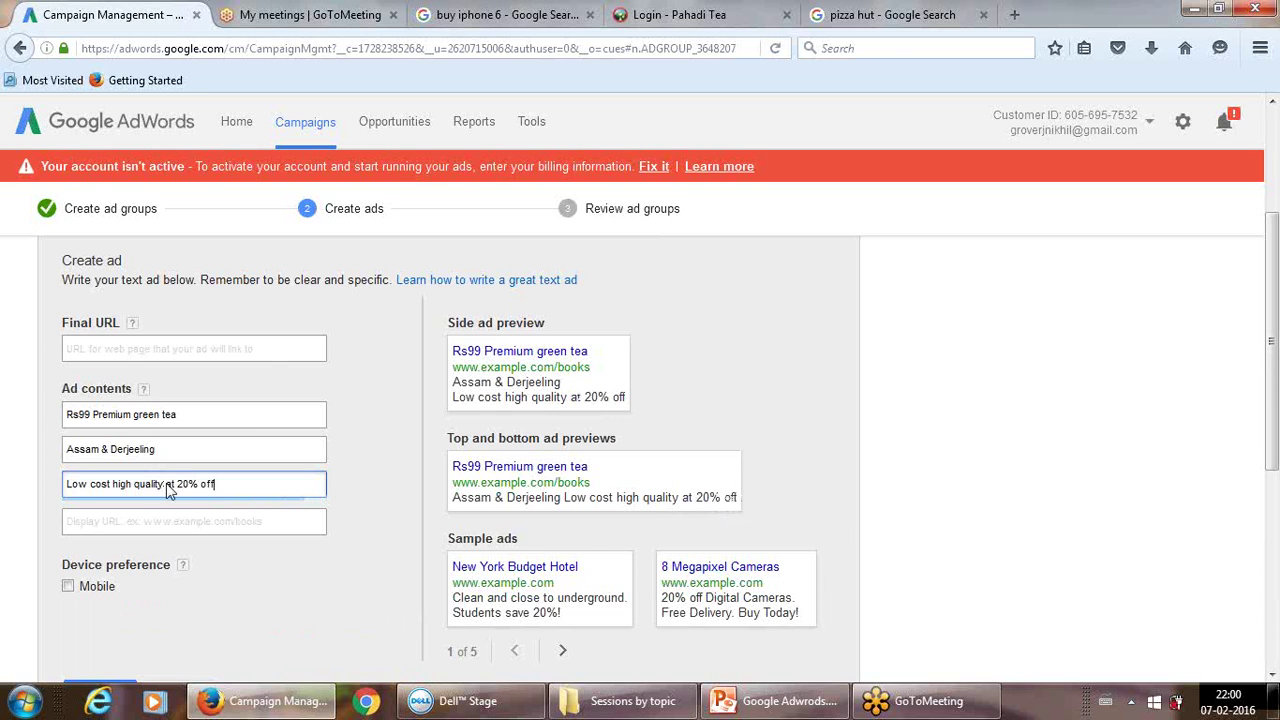
{"action": "left_click", "coordinate": [206, 521]}
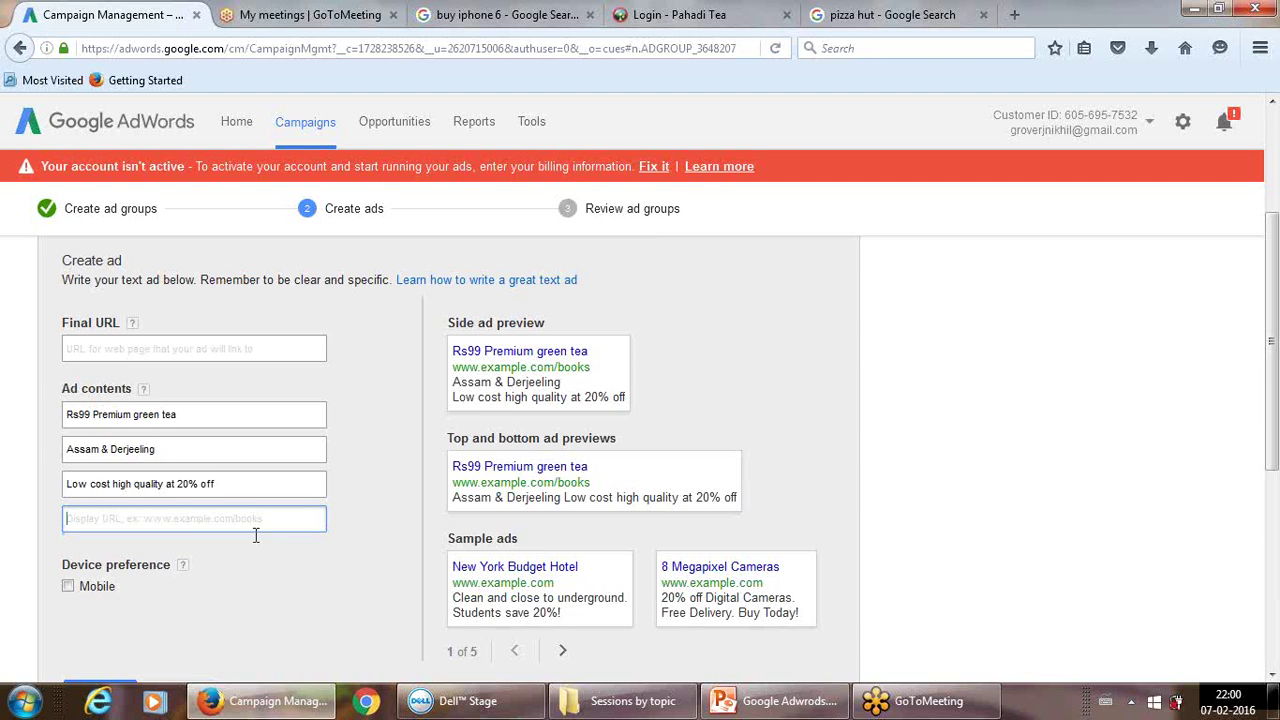
{"action": "left_click", "coordinate": [231, 484]}
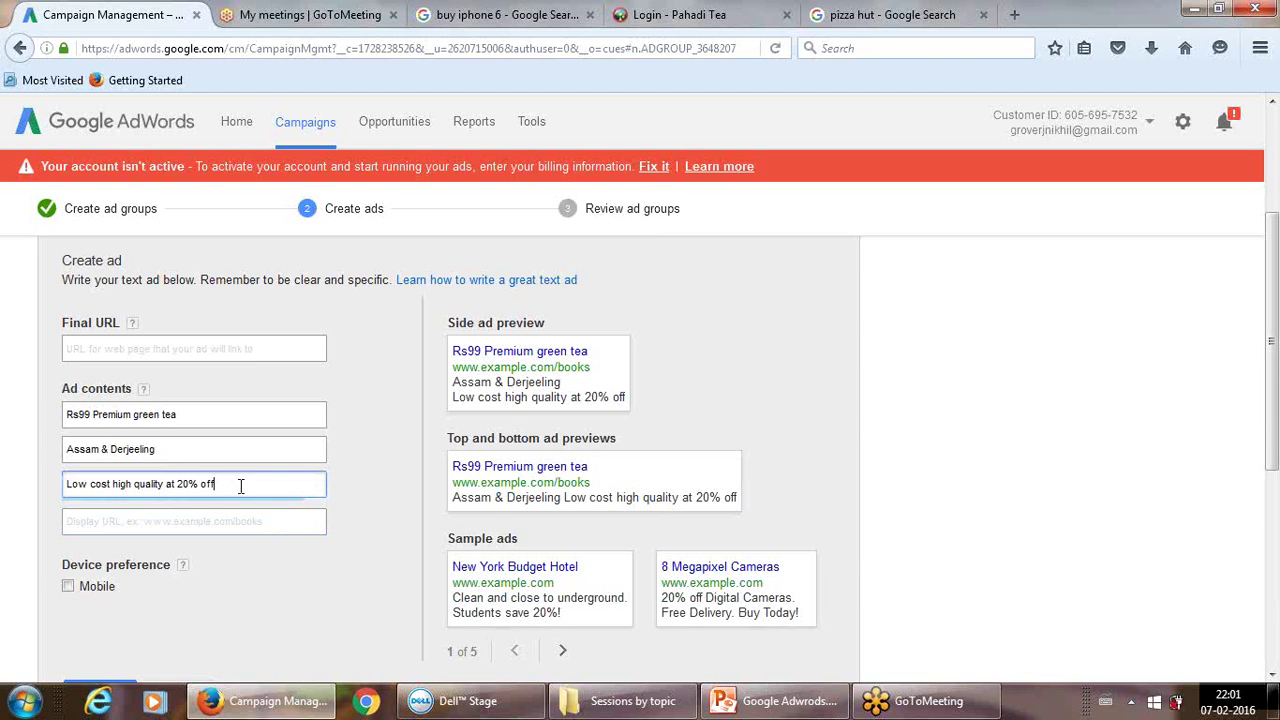
{"action": "left_click", "coordinate": [218, 521]}
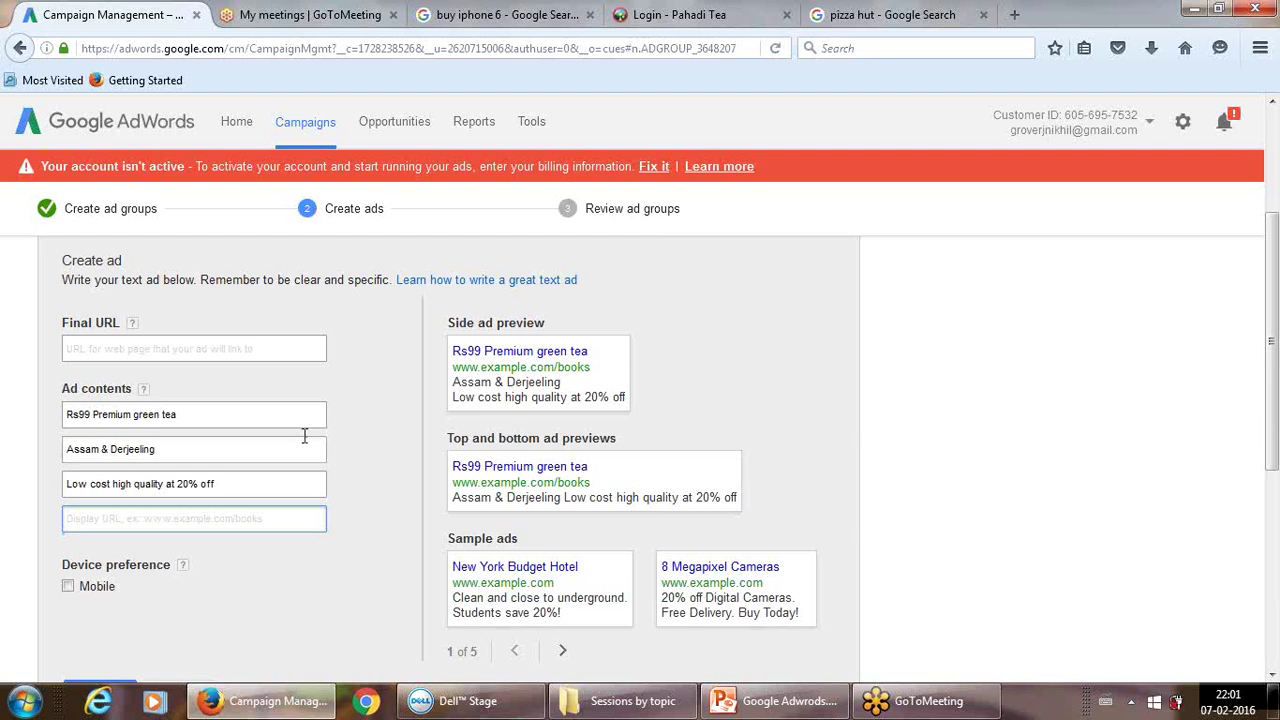
{"action": "left_click", "coordinate": [236, 485]}
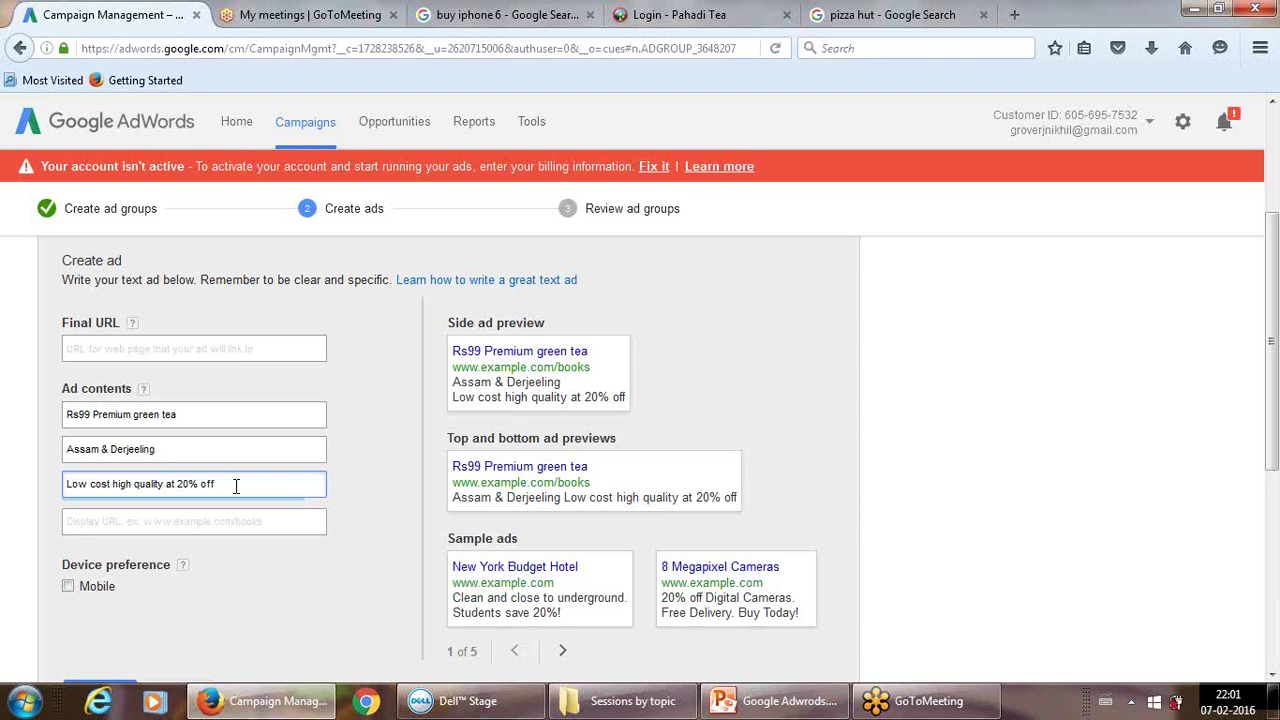
{"action": "left_click", "coordinate": [82, 521]}
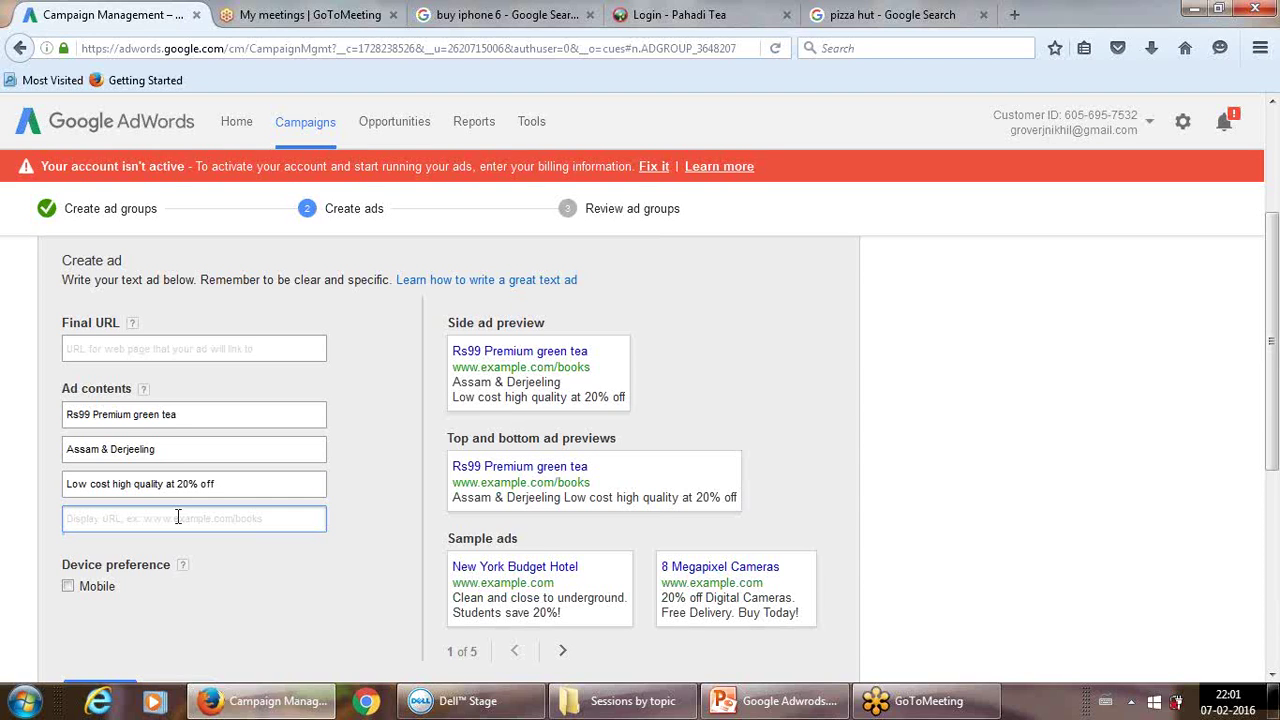
{"action": "left_click", "coordinate": [236, 485]}
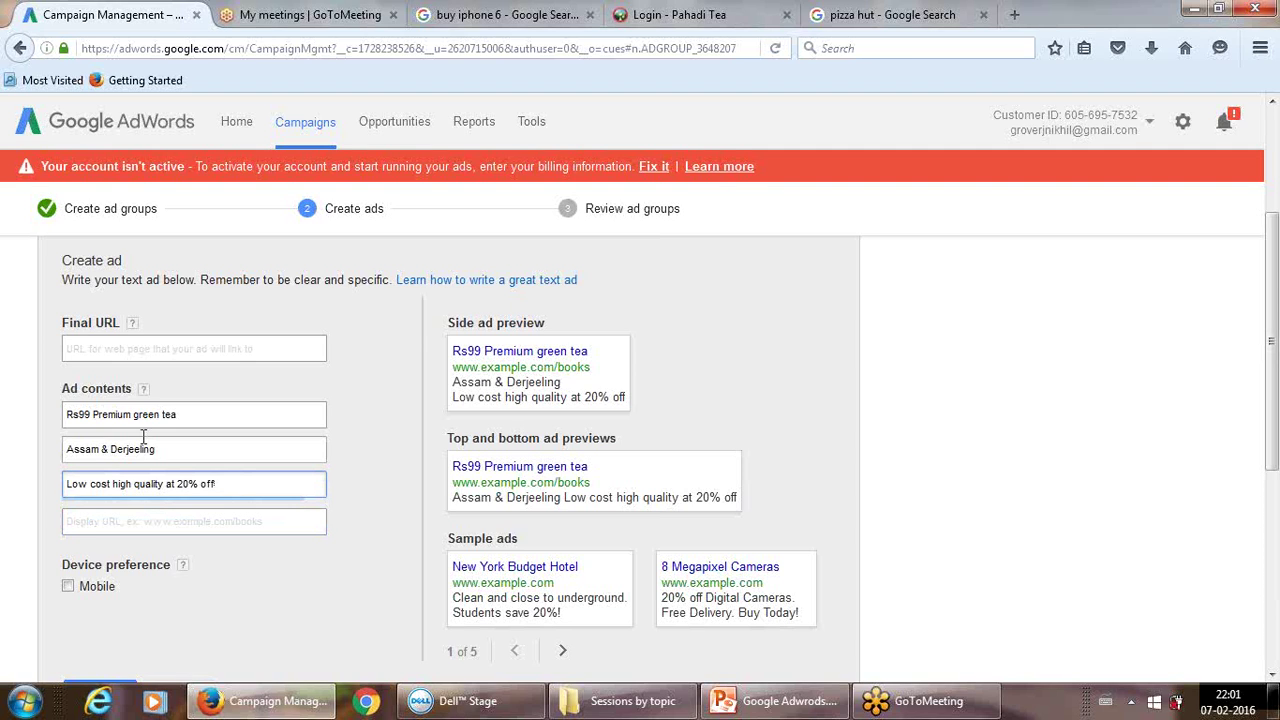
{"action": "left_click", "coordinate": [90, 520]}
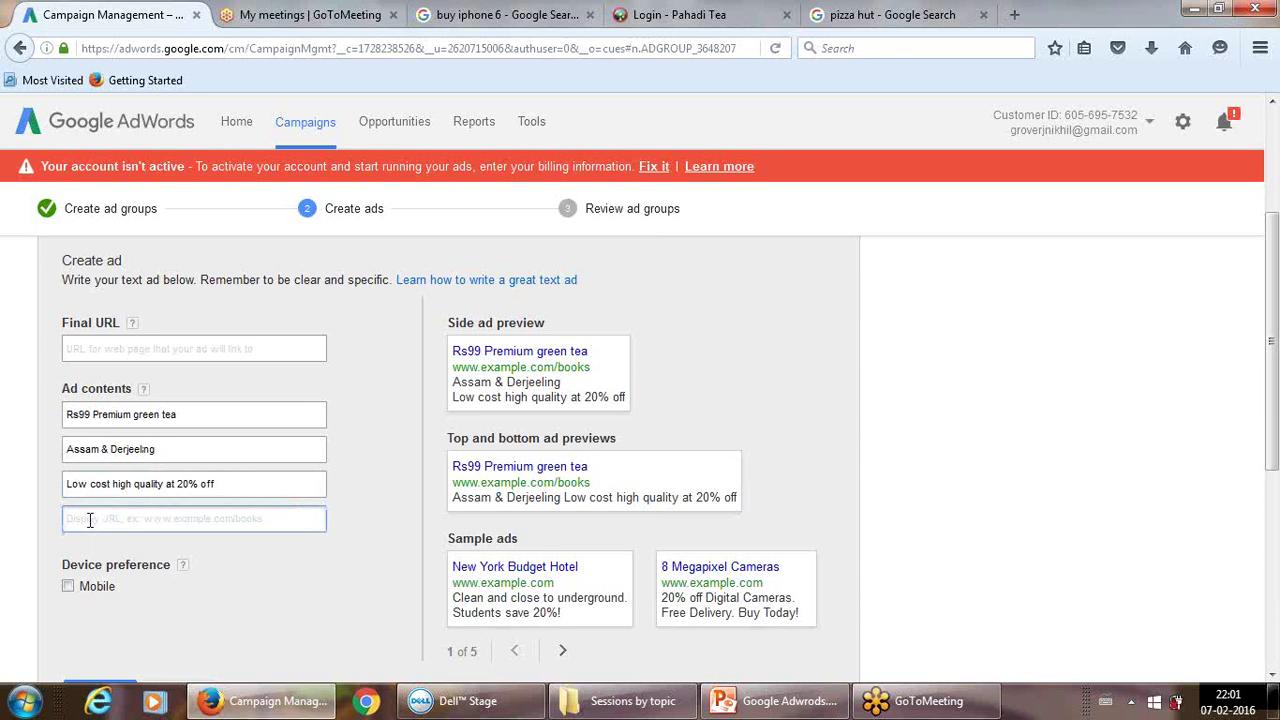
{"action": "type", "text": "www.pahadi"}
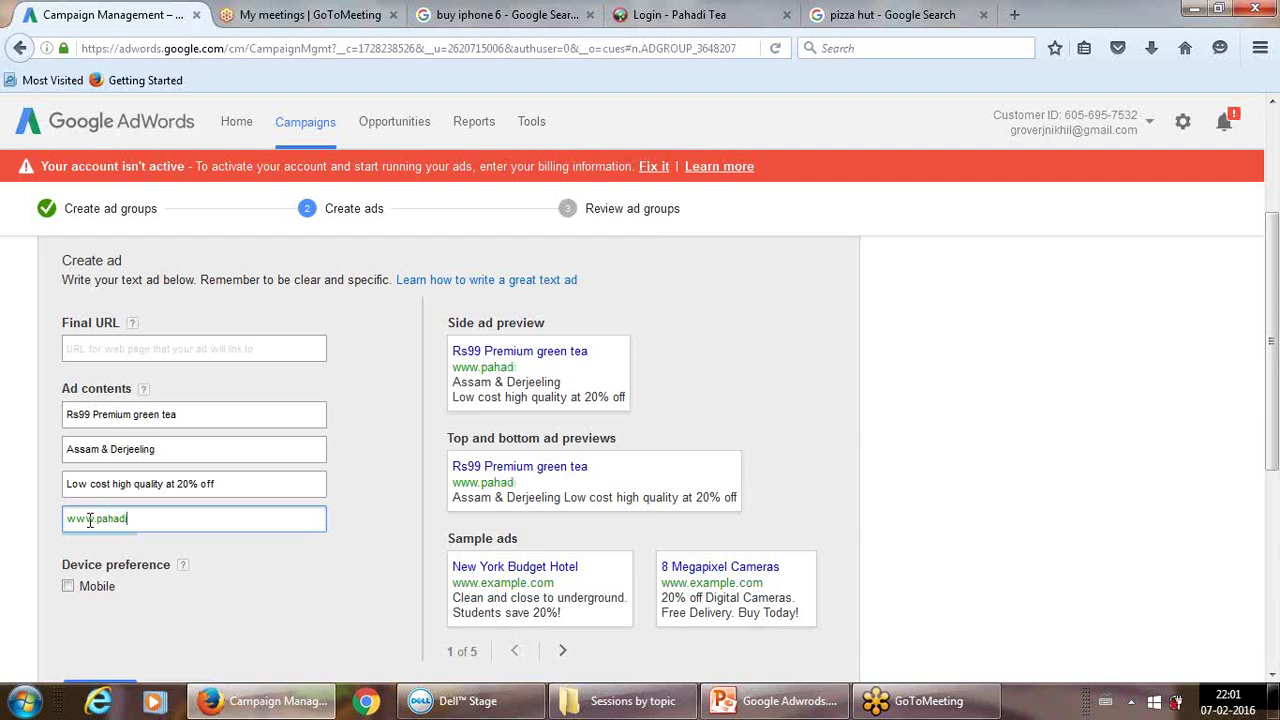
{"action": "type", "text": "tea.com"}
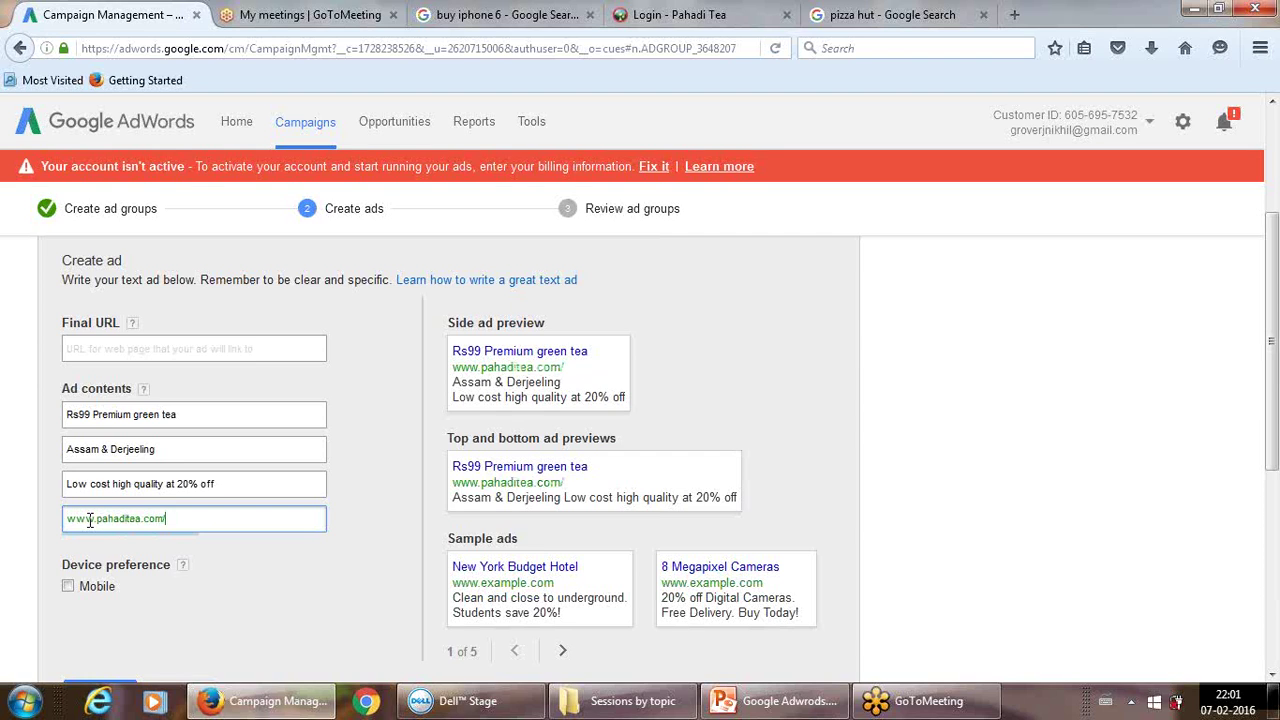
{"action": "type", "text": "/greentea"}
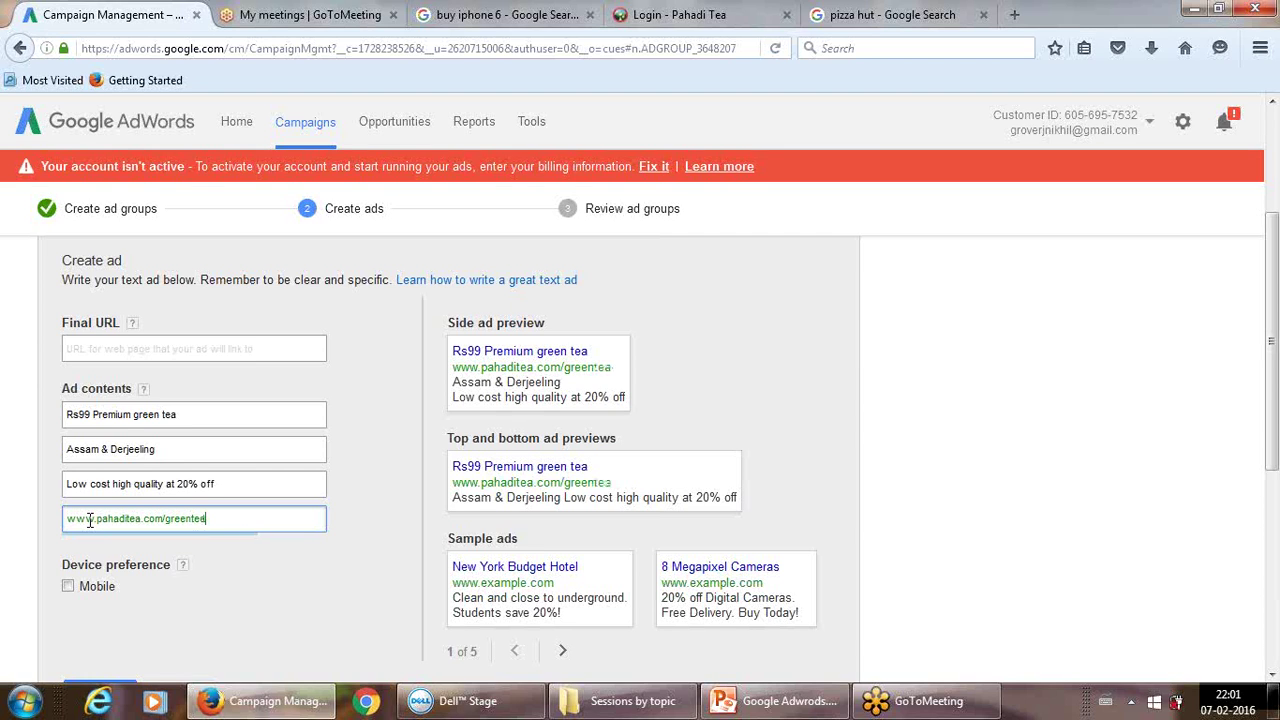
{"action": "key", "text": "BackSpace"}
{"action": "key", "text": "BackSpace"}
{"action": "key", "text": "BackSpace"}
{"action": "type", "text": "-tea"}
{"action": "left_click", "coordinate": [260, 516]}
{"action": "left_click", "coordinate": [262, 348]}
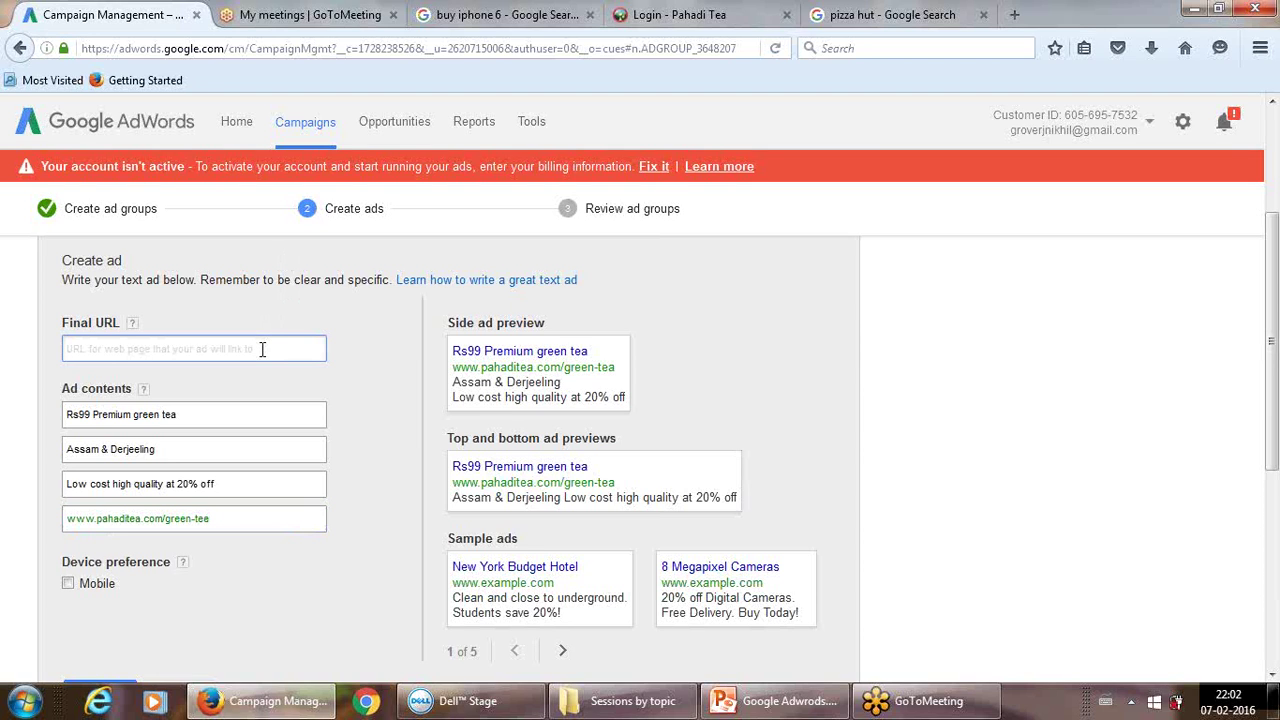
{"action": "type", "text": "www.pana"}
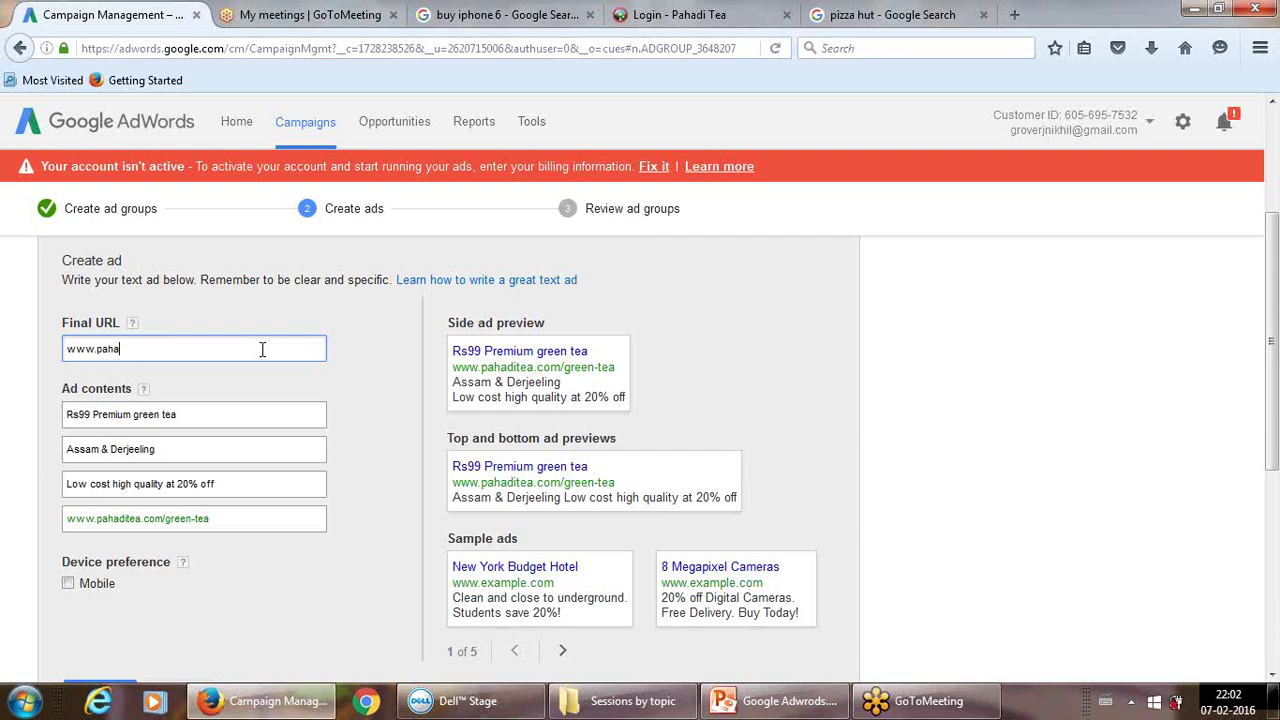
{"action": "type", "text": "ditr"}
{"action": "key", "text": "BackSpace"}
{"action": "type", "text": "ea.com/green"}
{"action": "key", "text": "BackSpace"}
{"action": "key", "text": "BackSpace"}
{"action": "key", "text": "BackSpace"}
{"action": "key", "text": "BackSpace"}
{"action": "key", "text": "BackSpace"}
{"action": "key", "text": "BackSpace"}
{"action": "key", "text": "BackSpace"}
{"action": "key", "text": "BackSpace"}
{"action": "key", "text": "BackSpace"}
{"action": "key", "text": "BackSpace"}
{"action": "key", "text": "BackSpace"}
{"action": "key", "text": "BackSpace"}
{"action": "key", "text": "BackSpace"}
{"action": "key", "text": "BackSpace"}
{"action": "key", "text": "BackSpace"}
{"action": "key", "text": "BackSpace"}
{"action": "key", "text": "BackSpace"}
{"action": "key", "text": "BackSpace"}
{"action": "key", "text": "BackSpace"}
{"action": "key", "text": "BackSpace"}
Copy the address of the Pahadi Tea site's Green tea page and paste it as the ad's Final URL
{"action": "left_click", "coordinate": [680, 14]}
{"action": "mouse_move", "coordinate": [120, 325]}
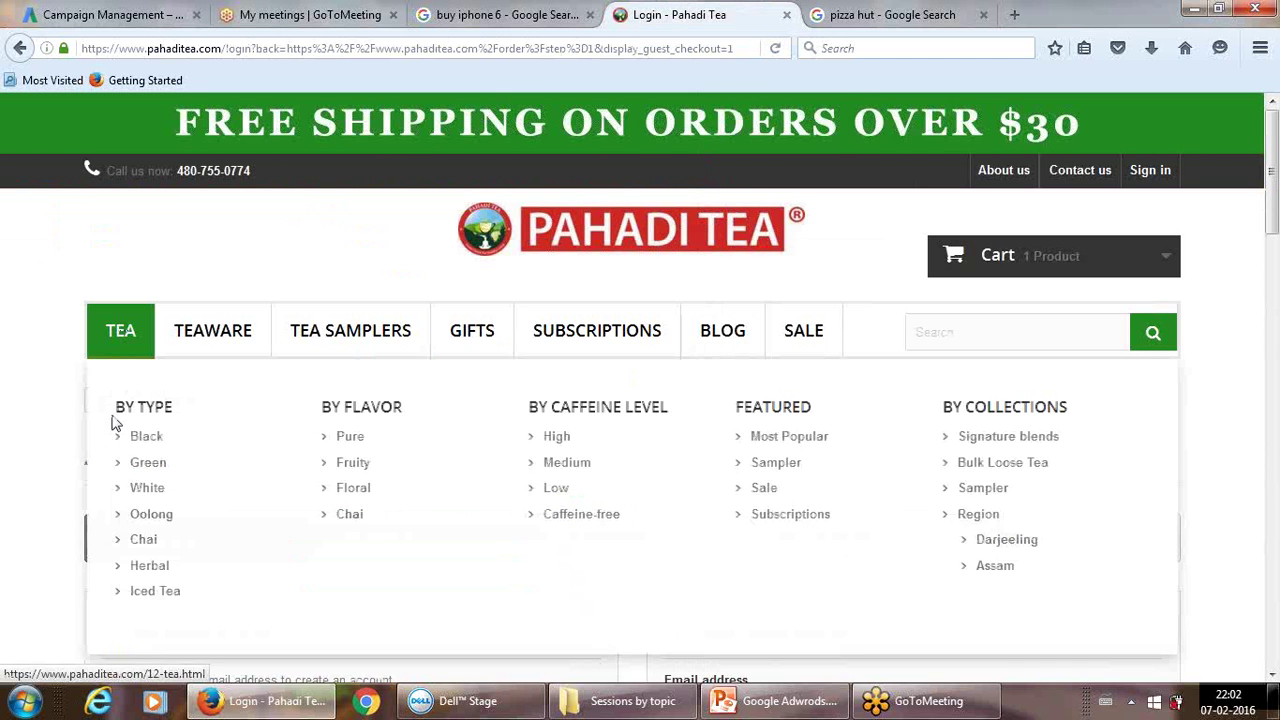
{"action": "left_click", "coordinate": [139, 468]}
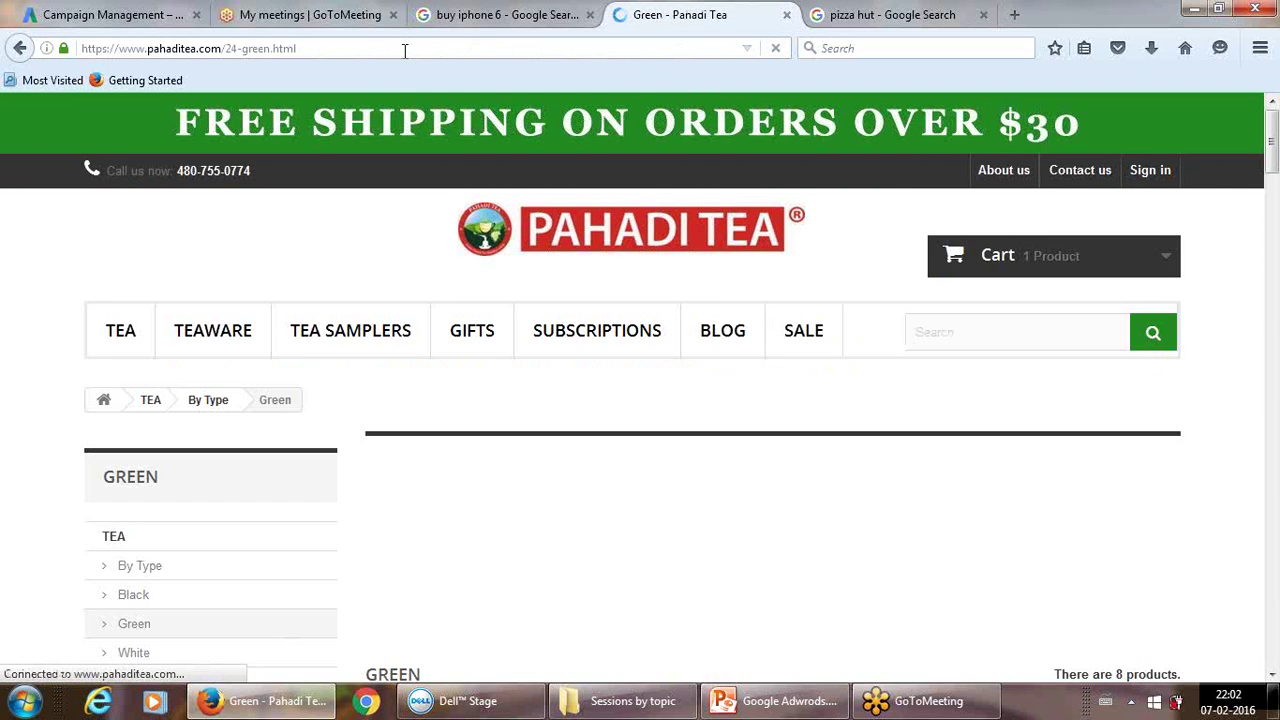
{"action": "left_click", "coordinate": [405, 48]}
{"action": "key", "text": "ctrl+c"}
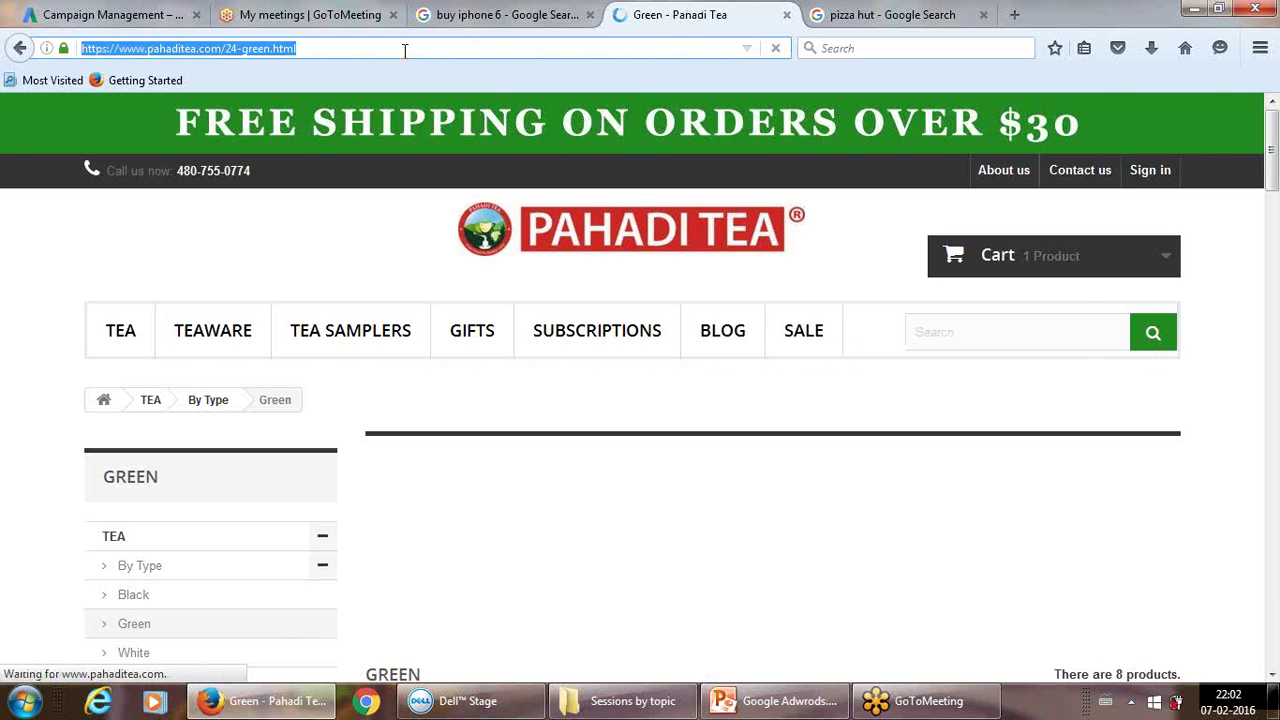
{"action": "left_click", "coordinate": [76, 10]}
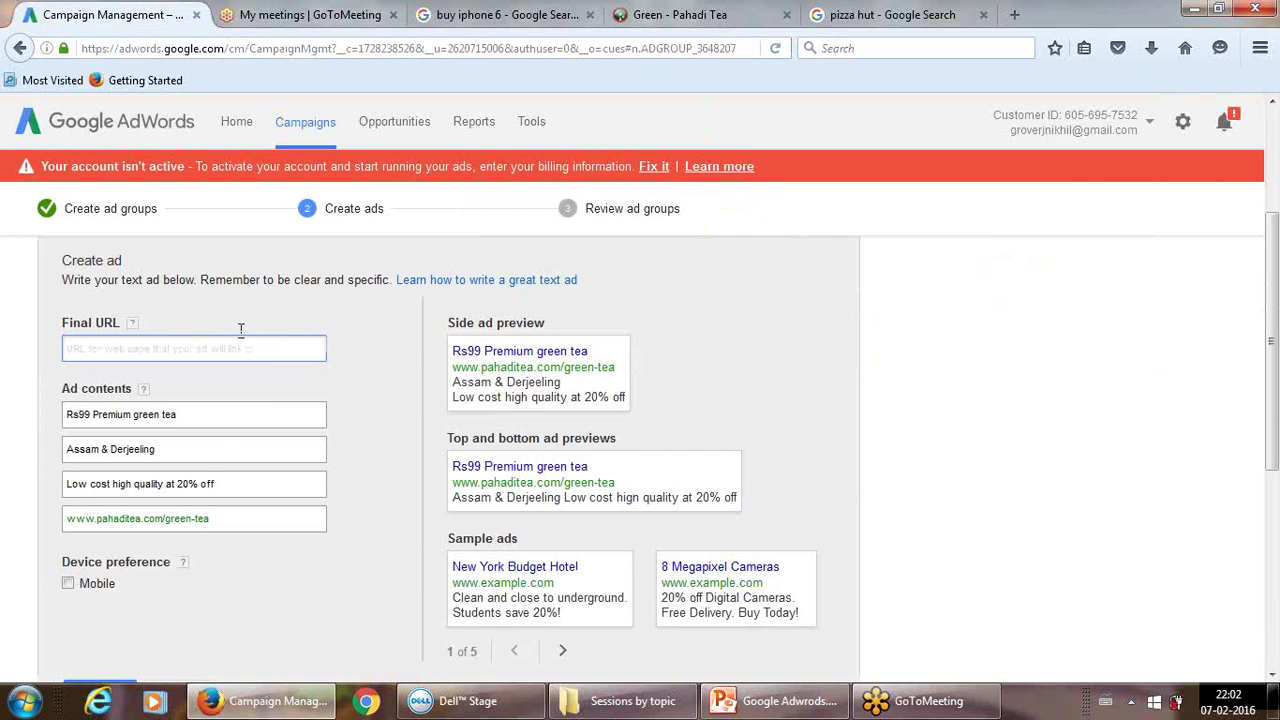
{"action": "key", "text": "ctrl+v"}
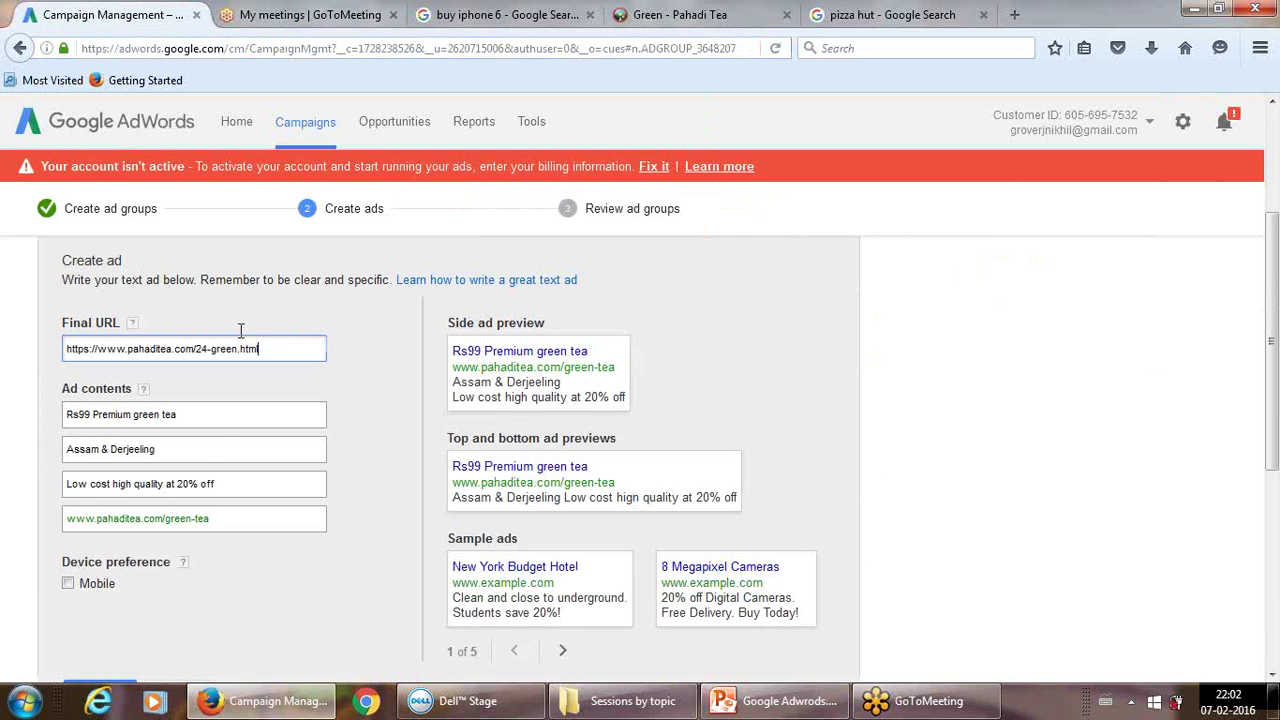
{"action": "left_click", "coordinate": [215, 518]}
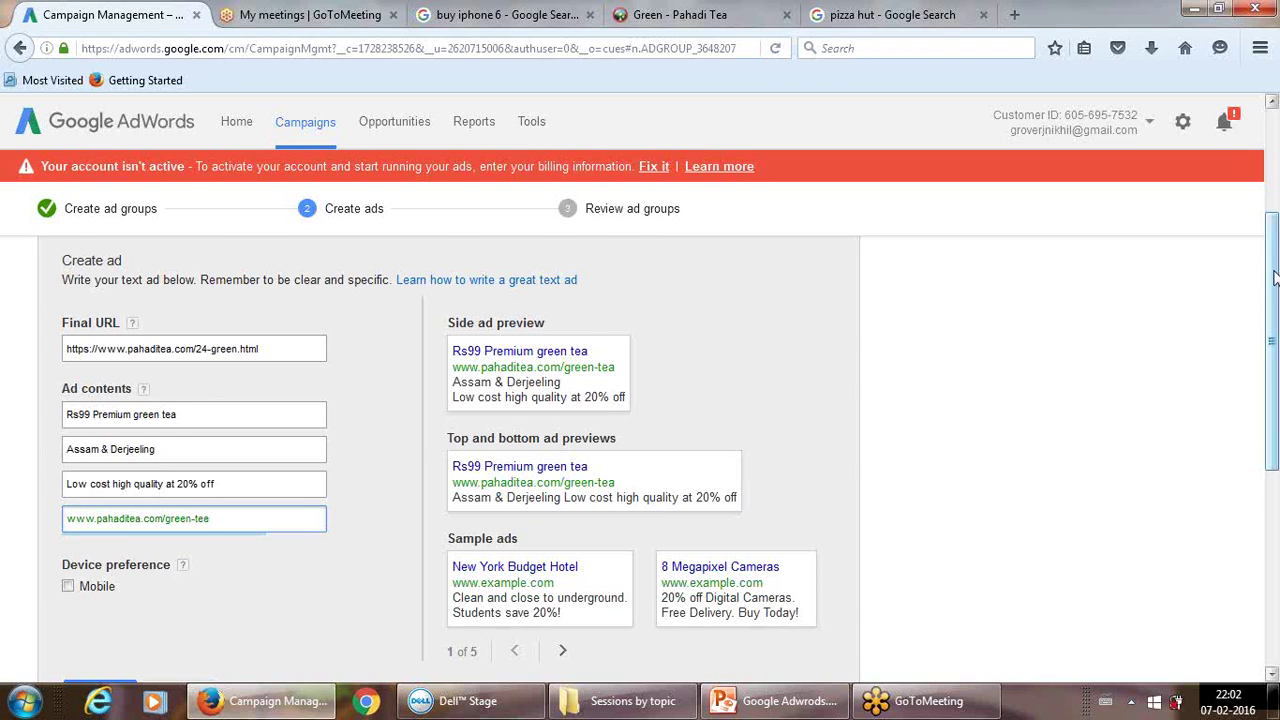
Create the green tea text ad, then save and finish the campaign without going through the review
{"action": "left_click_drag", "start_coordinate": [1272, 276], "coordinate": [1275, 427]}
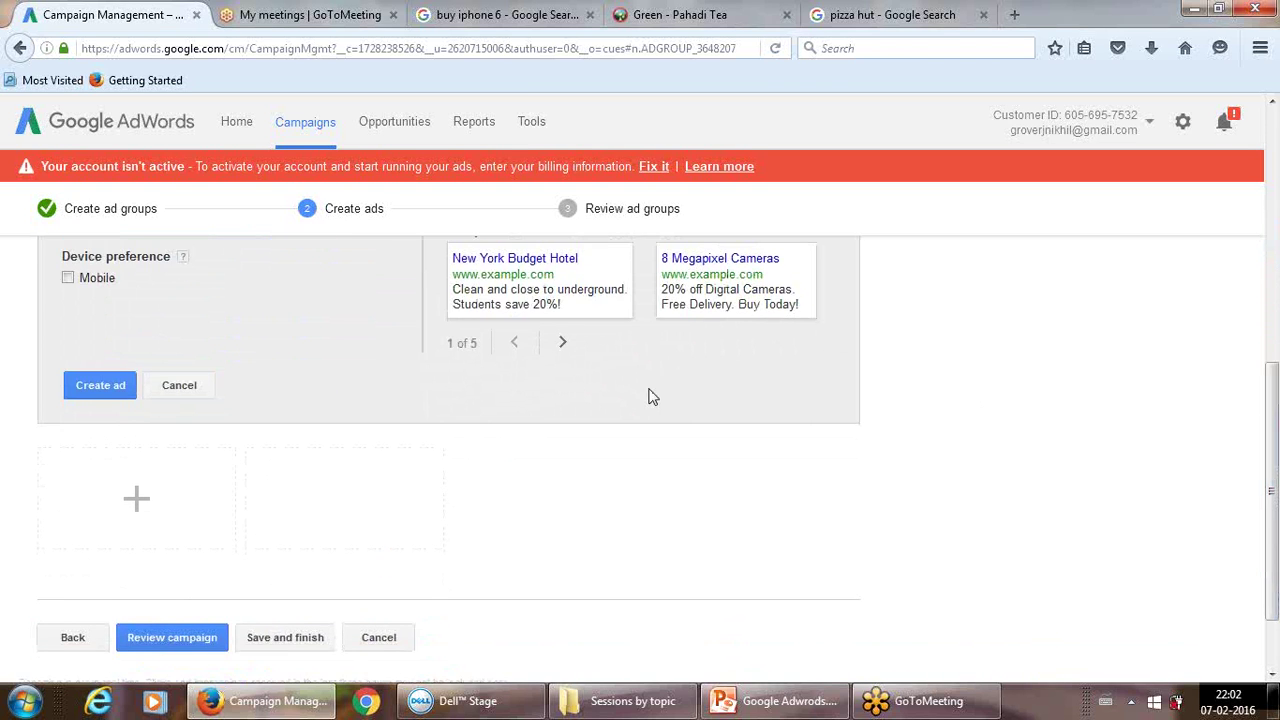
{"action": "left_click", "coordinate": [103, 384]}
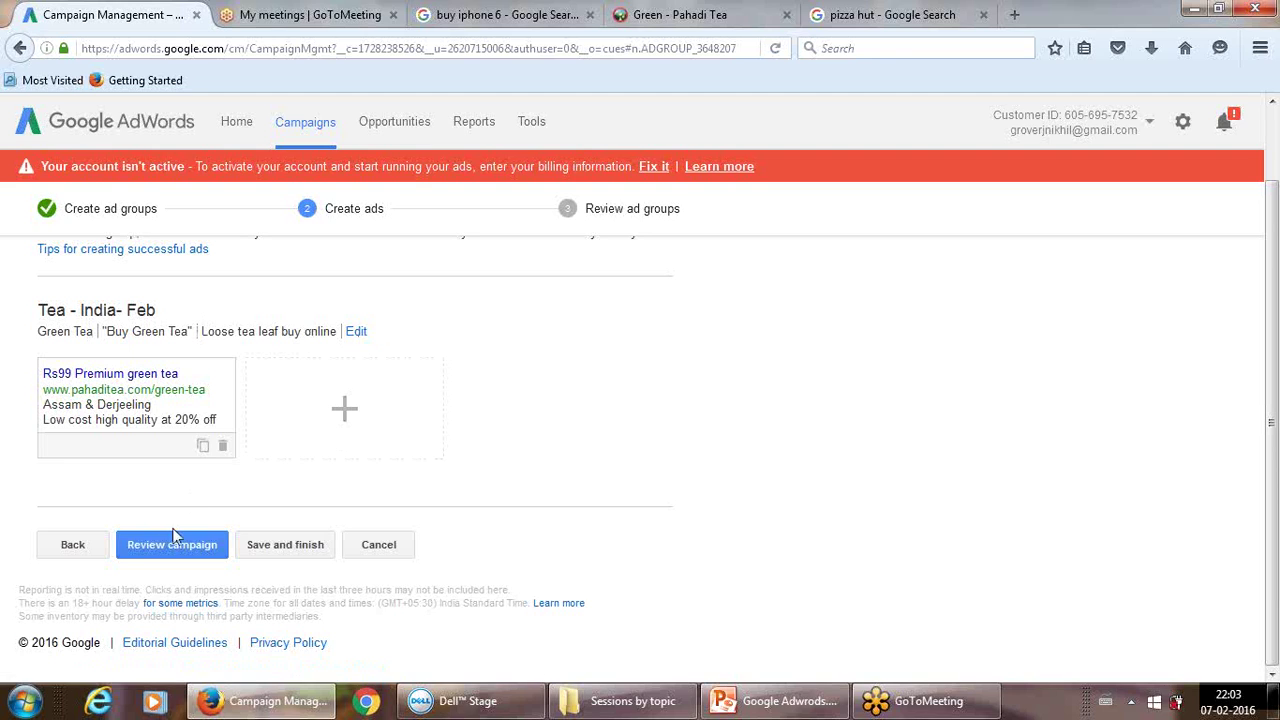
{"action": "left_click", "coordinate": [258, 548]}
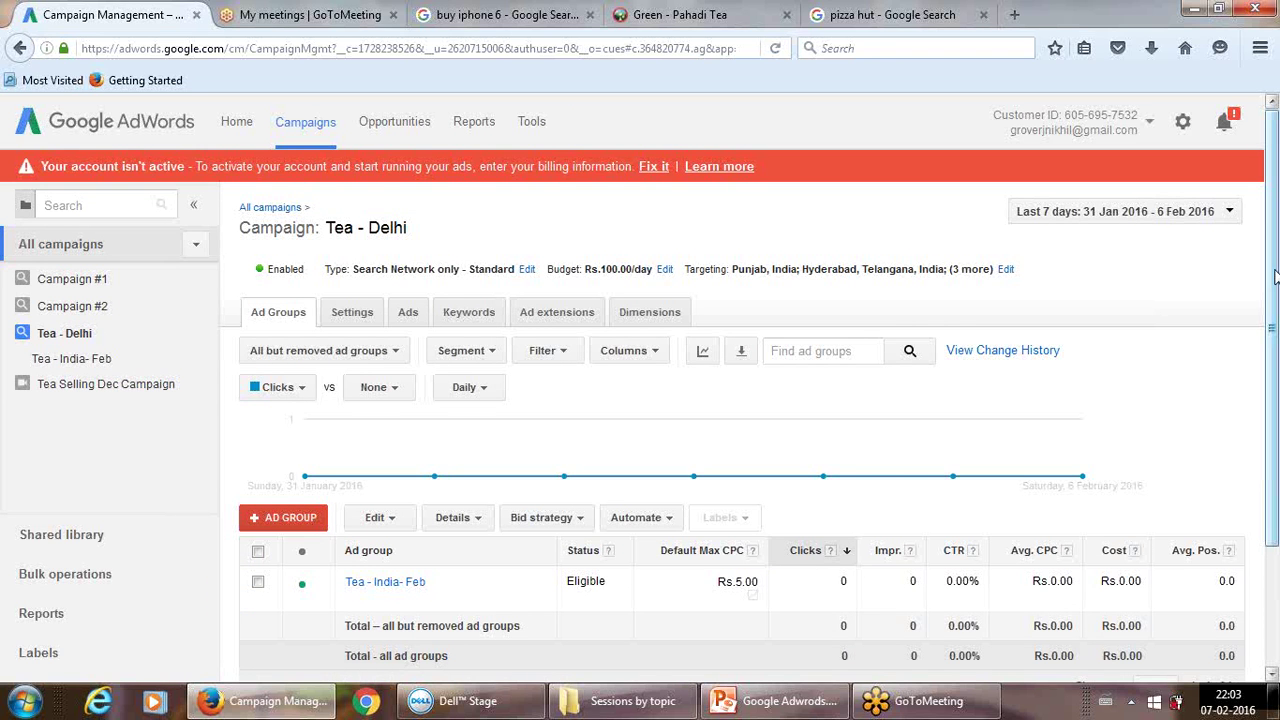
Examine the statistics of the "Tea - India- Feb" ad group and open the explanation of the Clicks column
{"action": "left_click_drag", "start_coordinate": [1272, 276], "coordinate": [1274, 374]}
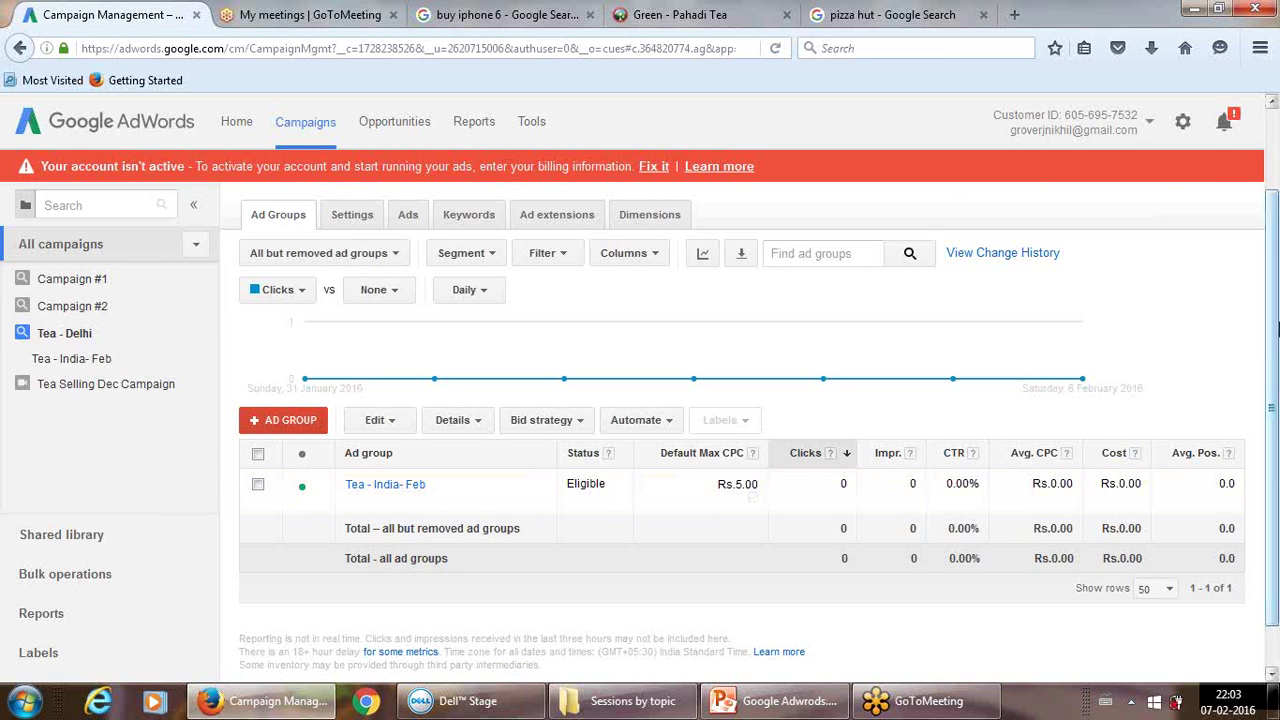
{"action": "scroll", "coordinate": [1275, 357], "scroll_direction": "down", "scroll_amount": 1}
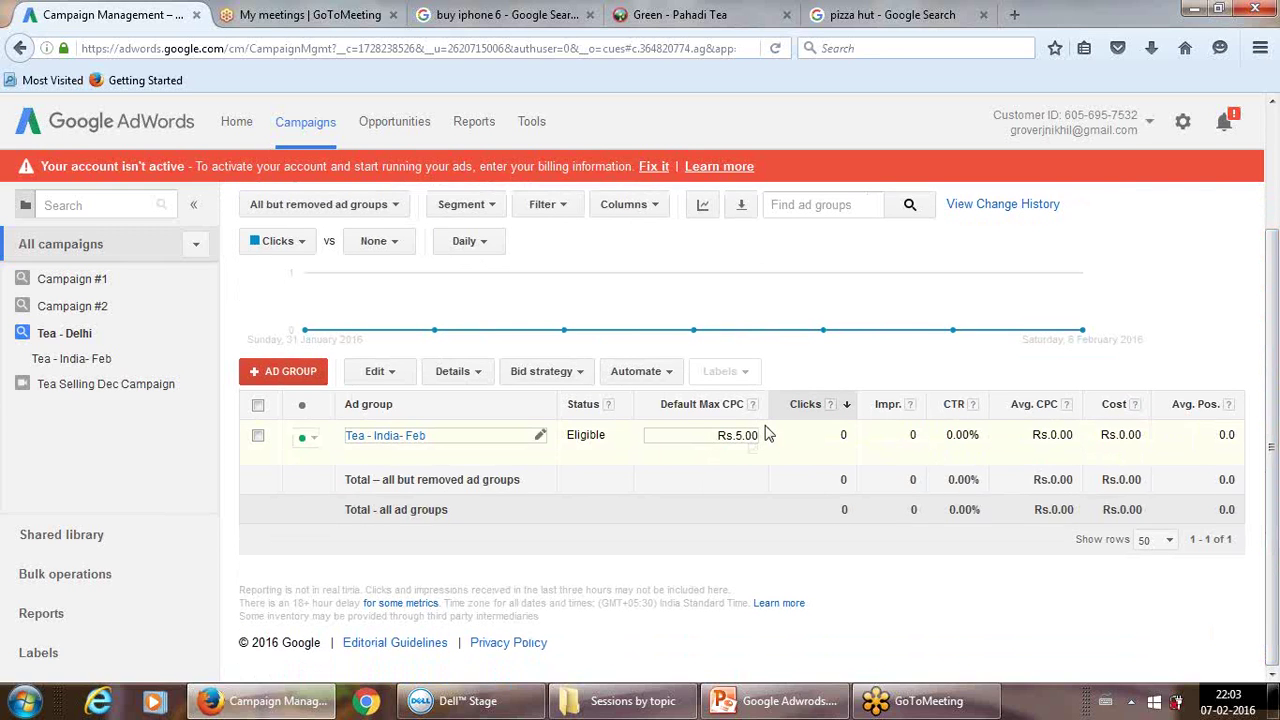
{"action": "left_click", "coordinate": [837, 406]}
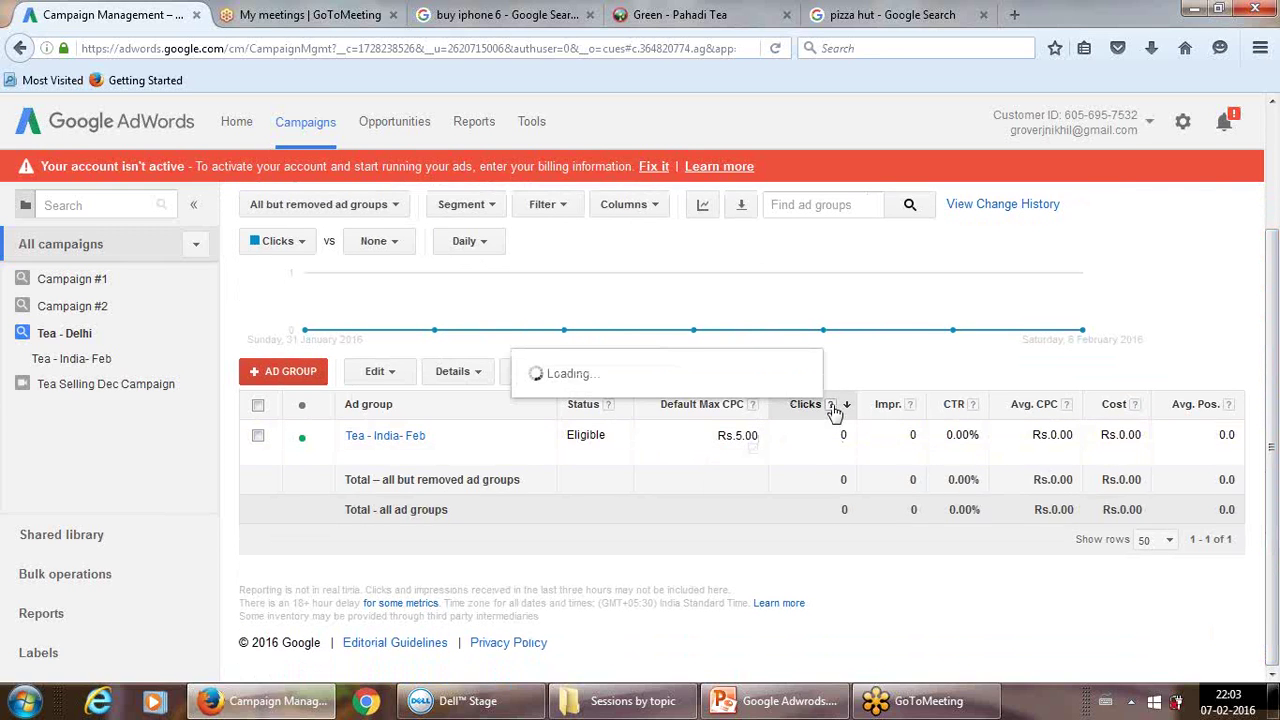
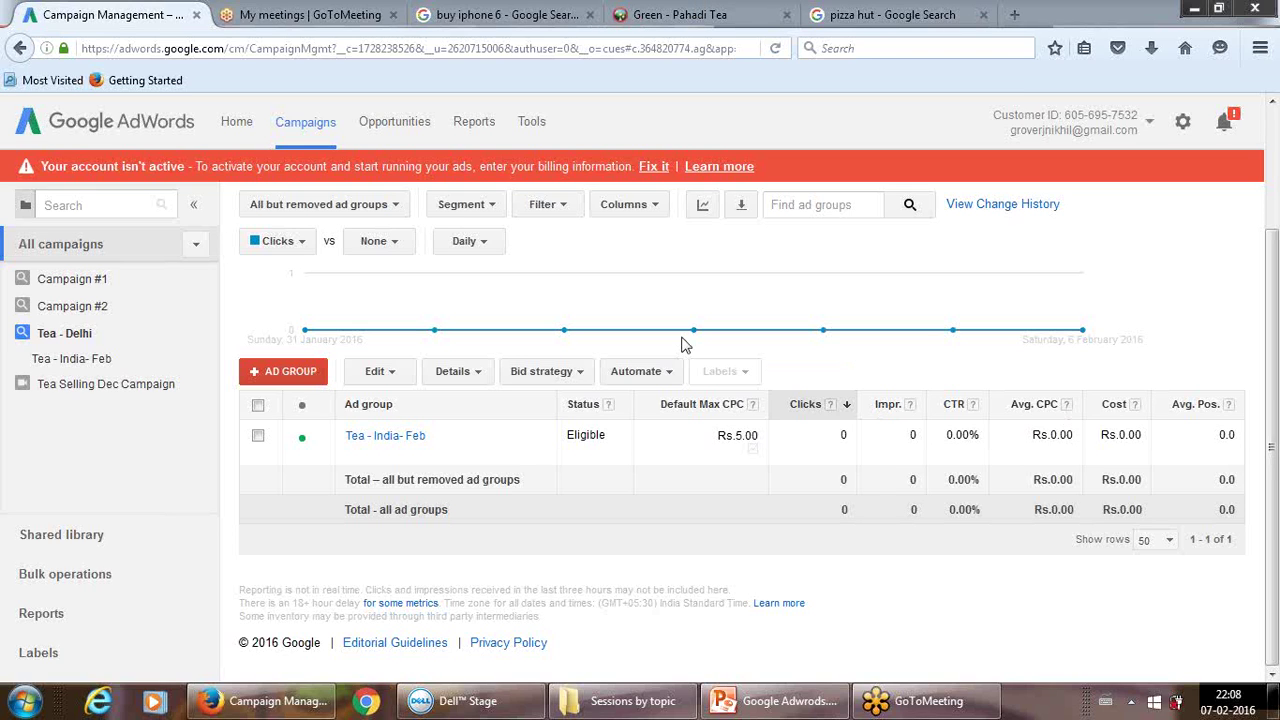
Open the column settings of the ad groups table and look through the Performance and Attributes metrics
{"action": "left_click", "coordinate": [653, 206]}
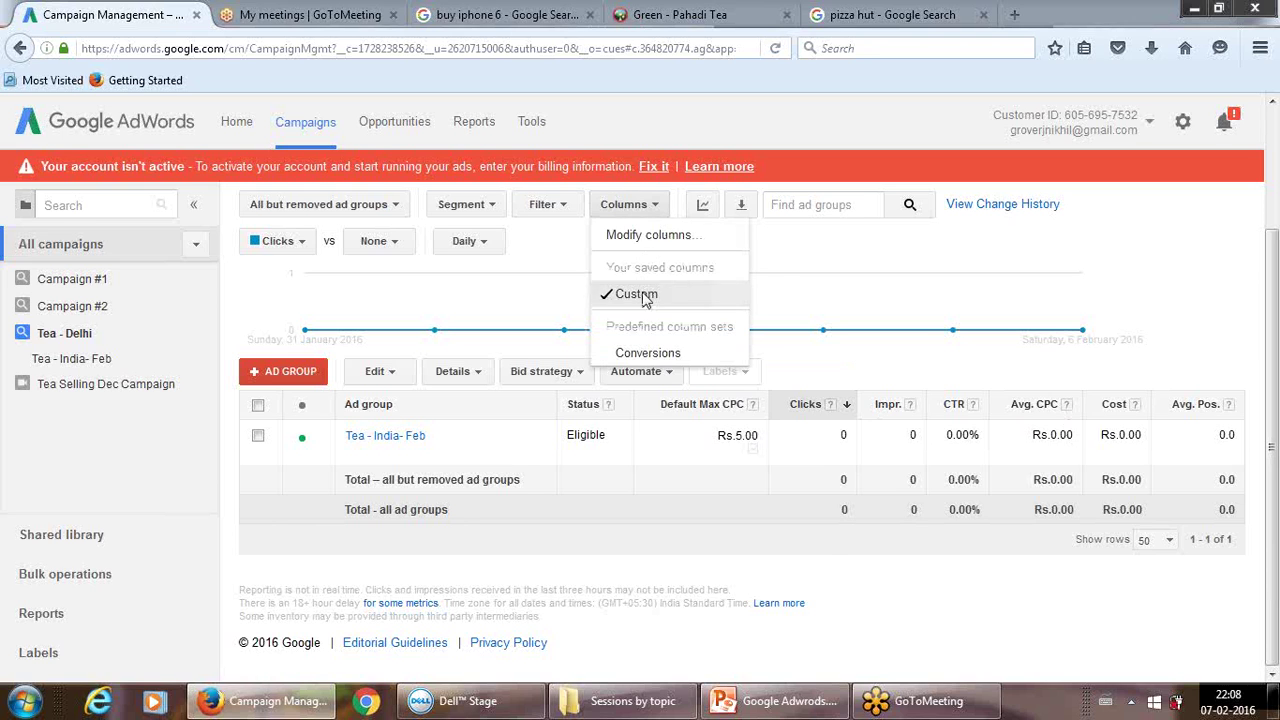
{"action": "left_click", "coordinate": [642, 237]}
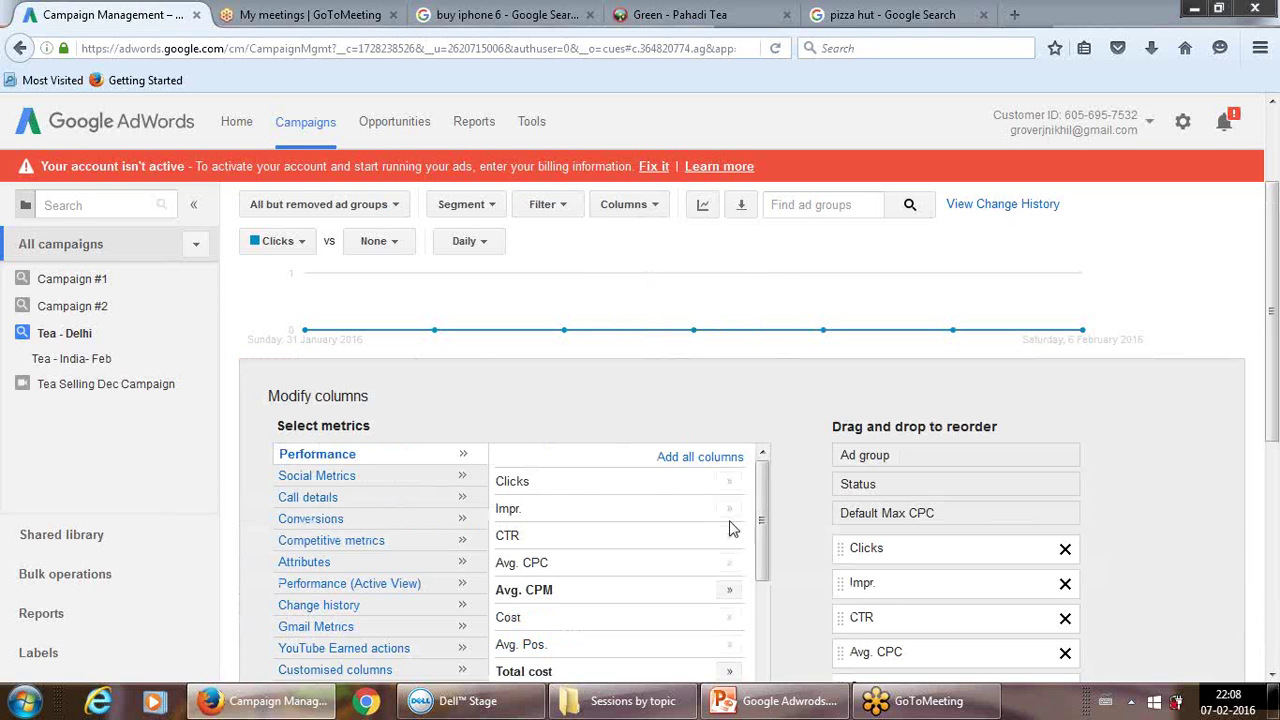
{"action": "left_click_drag", "start_coordinate": [762, 530], "coordinate": [762, 676]}
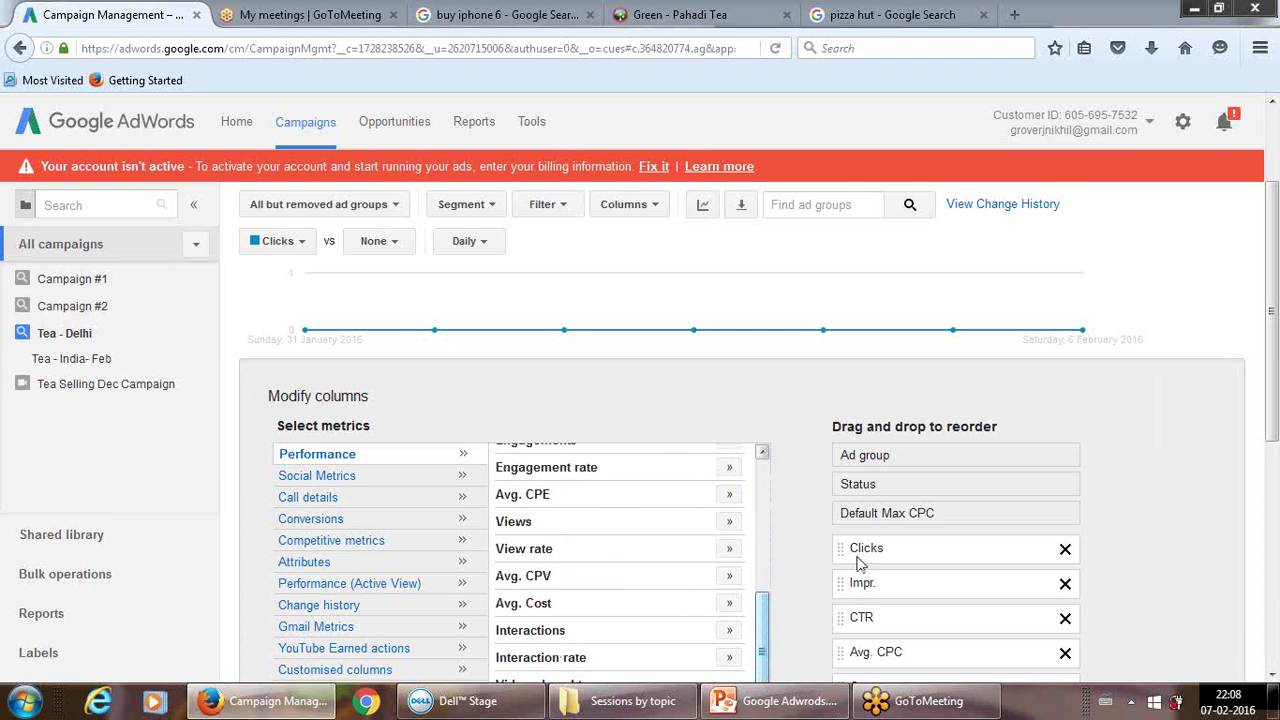
{"action": "scroll", "coordinate": [1272, 336], "scroll_direction": "down", "scroll_amount": 2}
{"action": "scroll", "coordinate": [1272, 336], "scroll_direction": "down", "scroll_amount": 1}
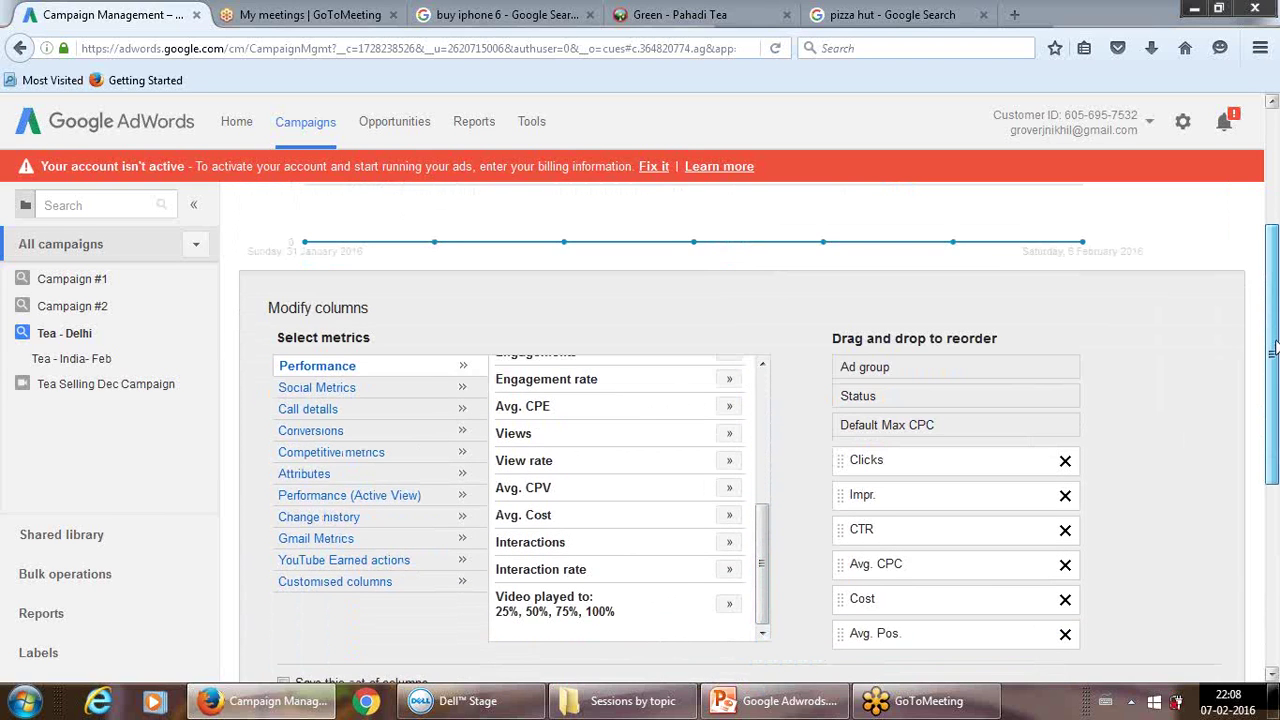
{"action": "left_click_drag", "start_coordinate": [774, 570], "coordinate": [757, 405]}
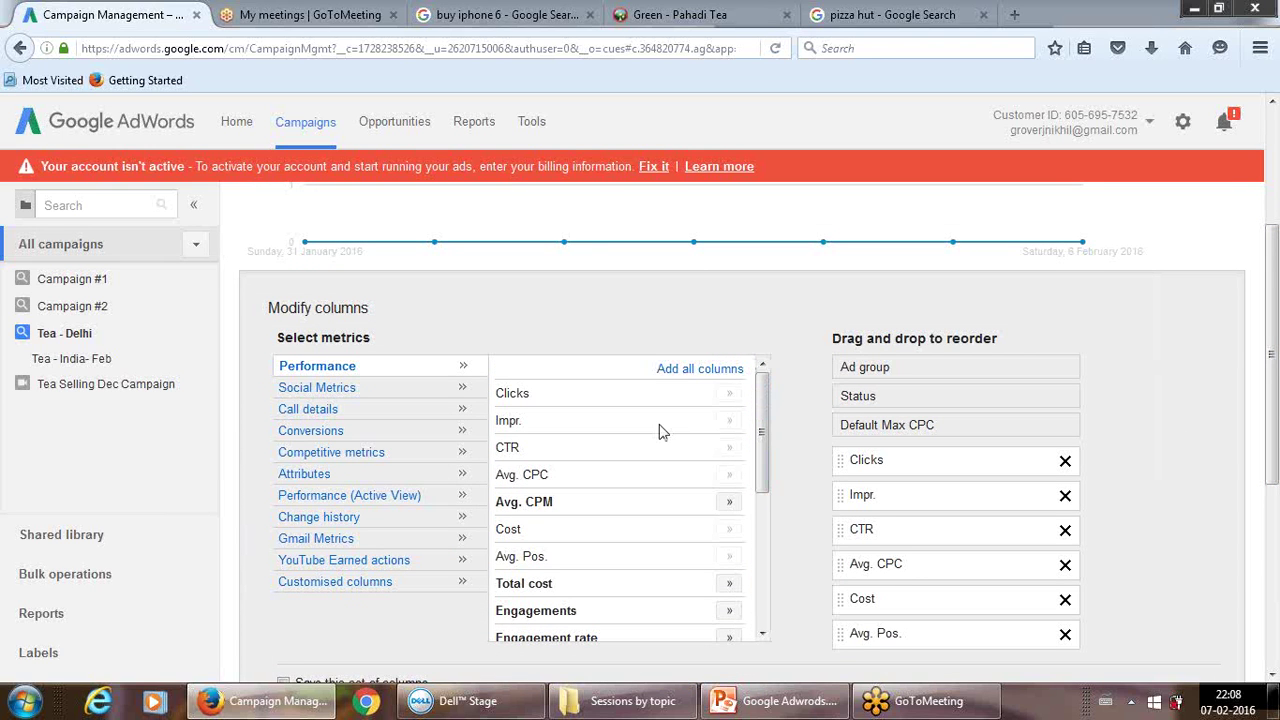
{"action": "left_click_drag", "start_coordinate": [766, 482], "coordinate": [762, 628]}
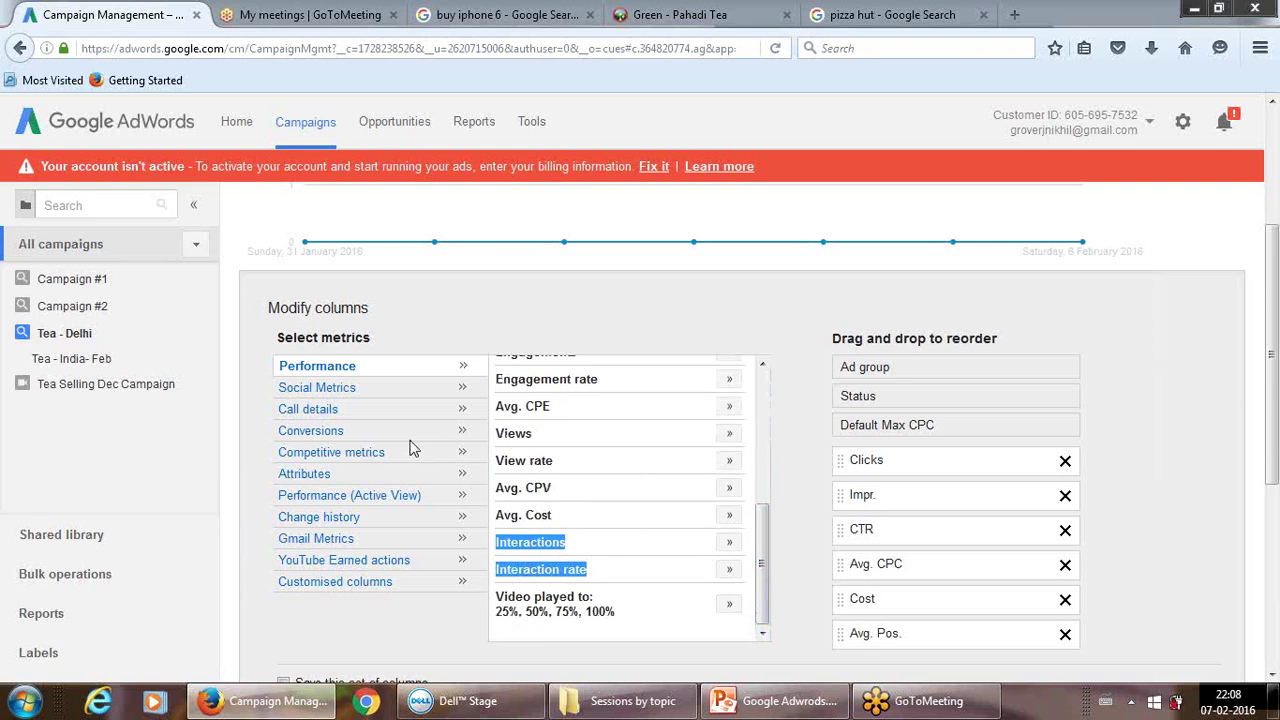
{"action": "left_click", "coordinate": [310, 482]}
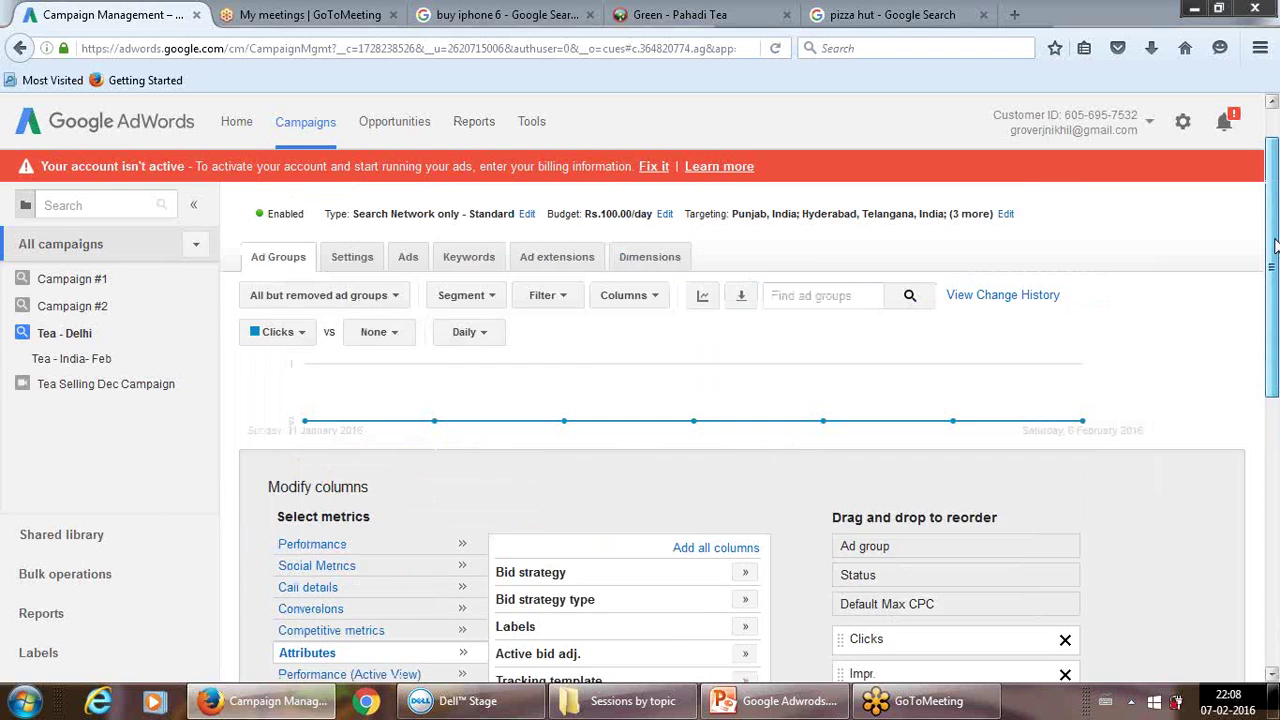
Open the column settings of the "Tea - Delhi" keywords table and look through its Performance metrics
{"action": "left_click_drag", "start_coordinate": [1271, 330], "coordinate": [1272, 205]}
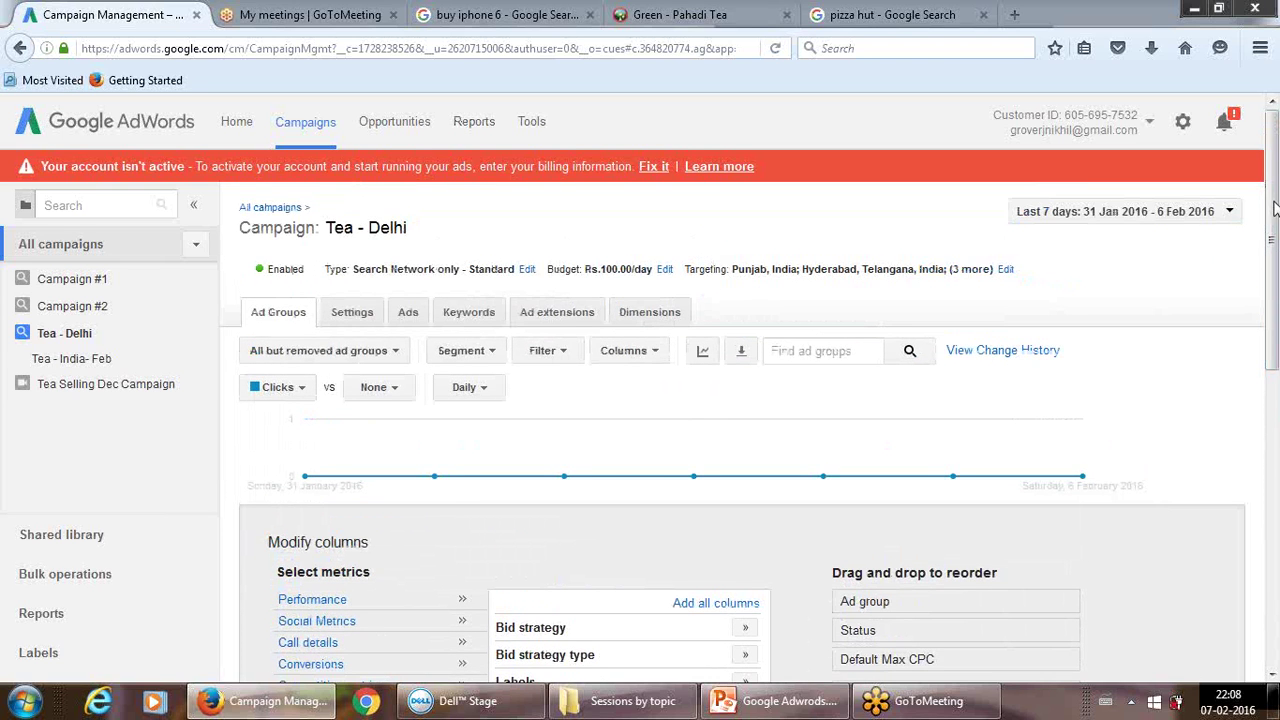
{"action": "left_click", "coordinate": [475, 313]}
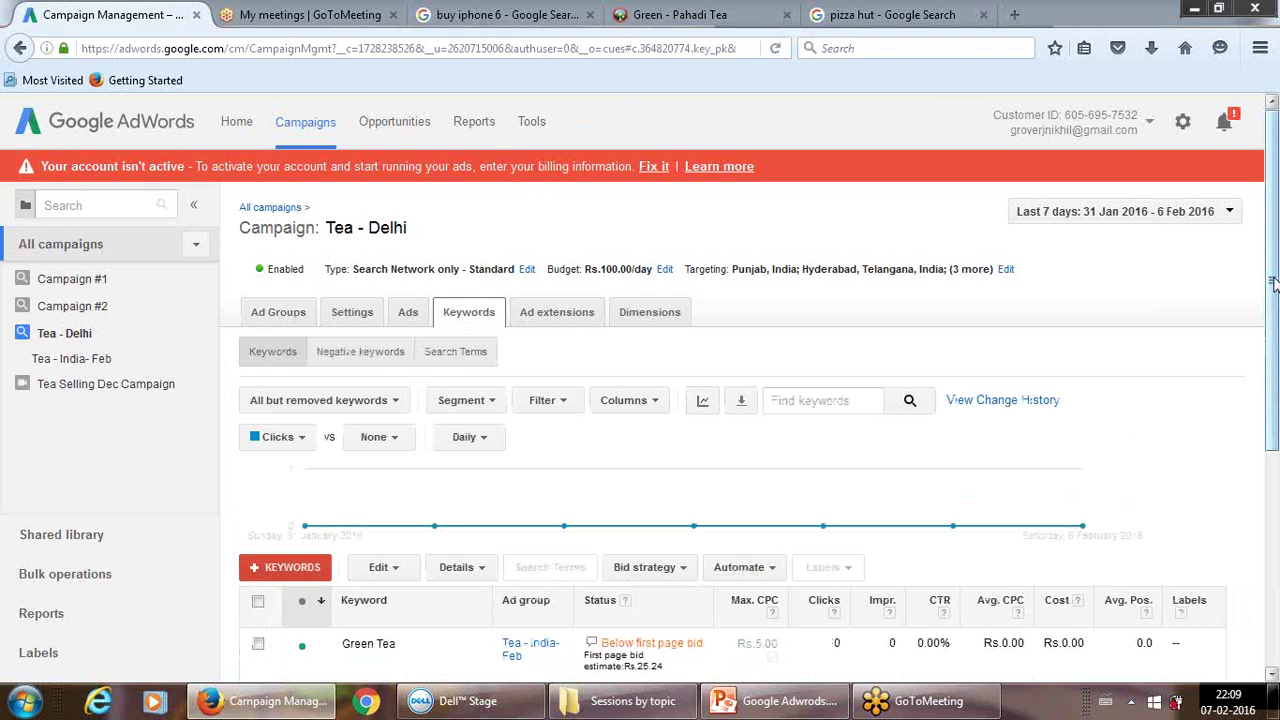
{"action": "left_click_drag", "start_coordinate": [1274, 286], "coordinate": [1275, 340]}
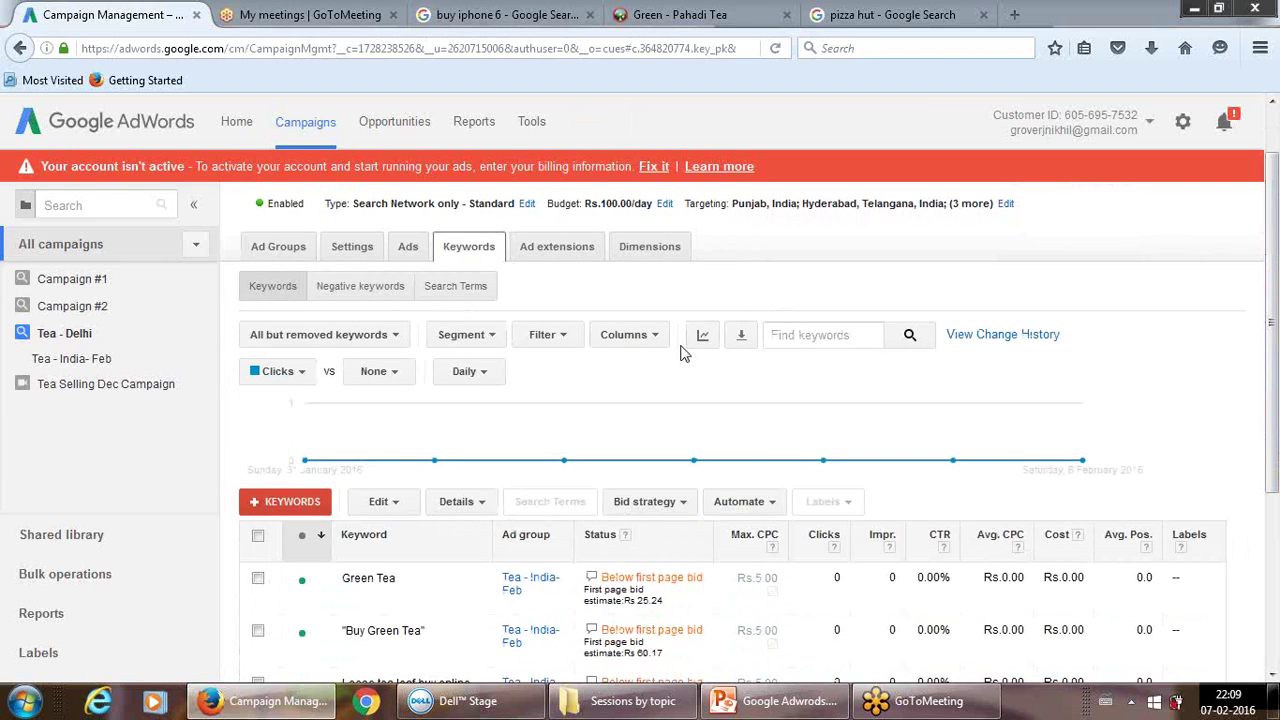
{"action": "left_click", "coordinate": [648, 340]}
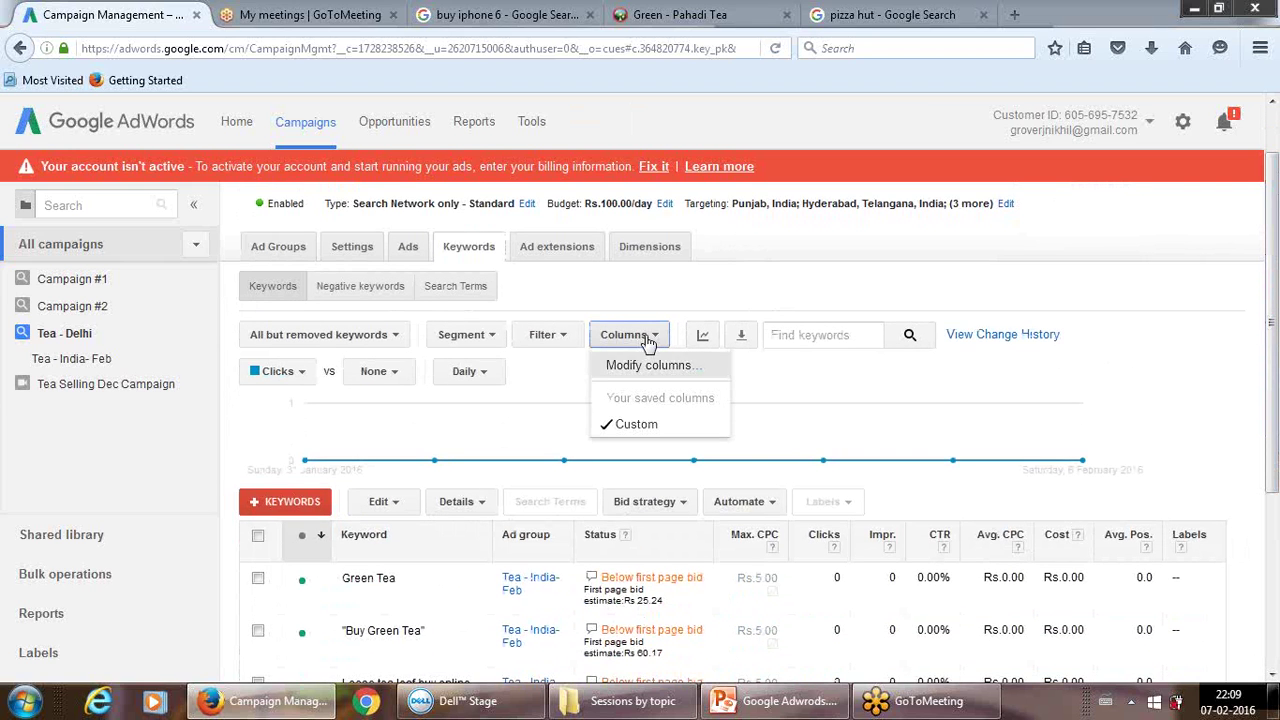
{"action": "left_click", "coordinate": [650, 364]}
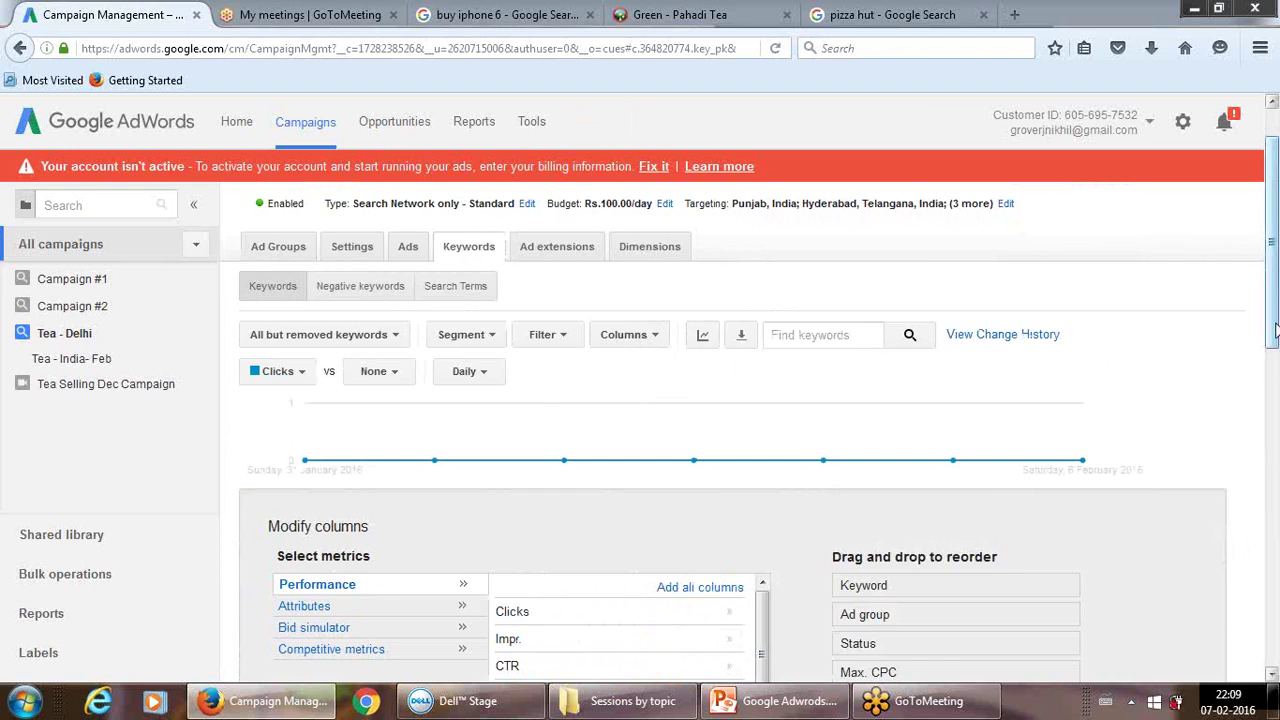
{"action": "left_click_drag", "start_coordinate": [1273, 318], "coordinate": [1272, 424]}
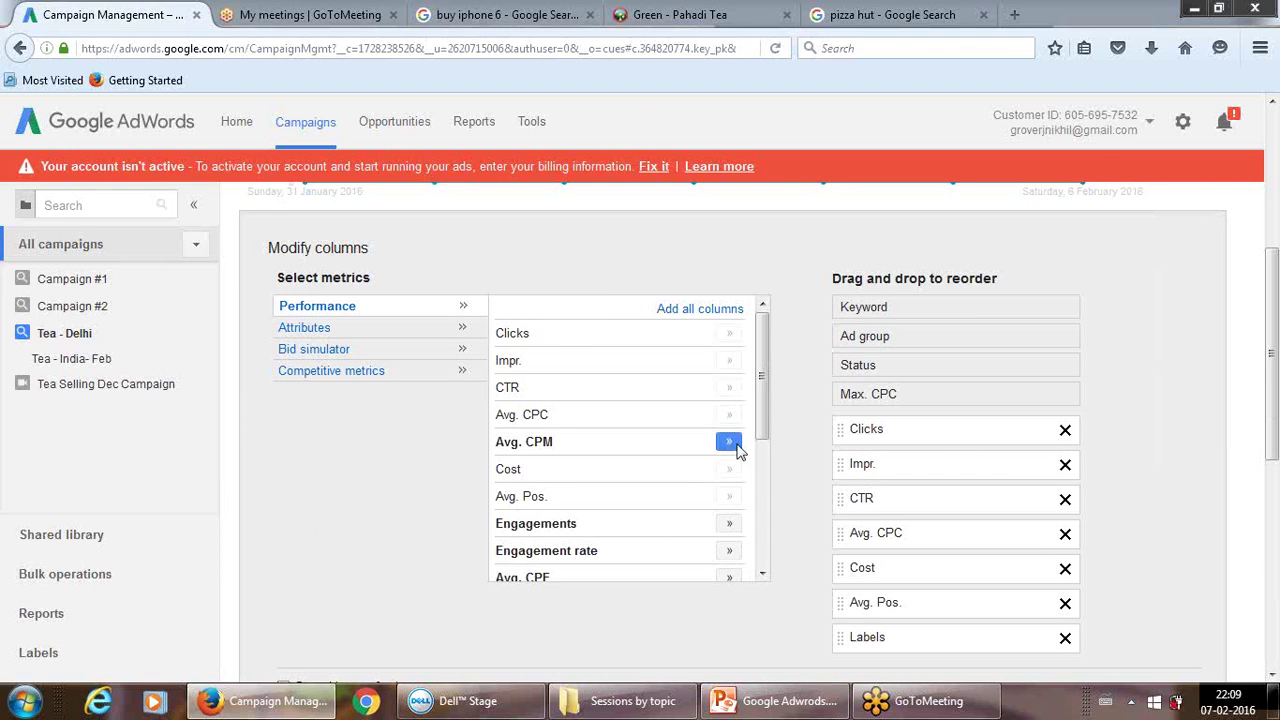
{"action": "left_click_drag", "start_coordinate": [764, 424], "coordinate": [763, 541]}
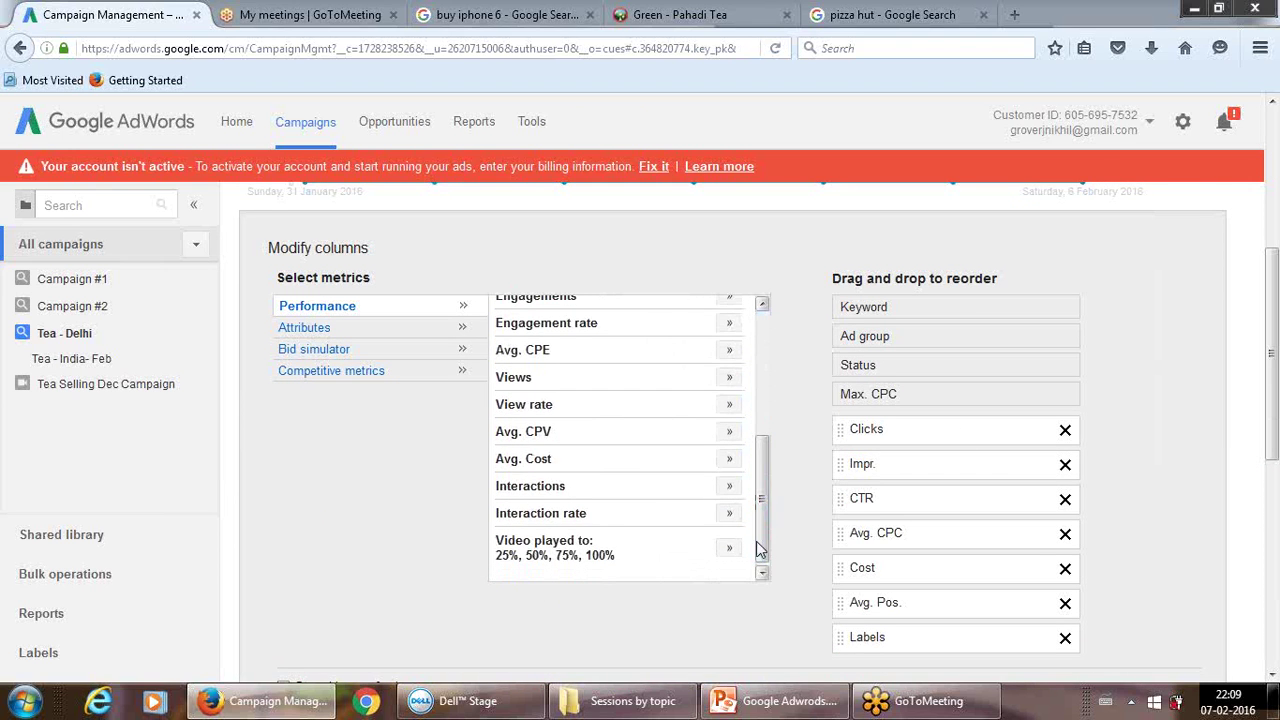
Add the Qual. score attribute as a column of the keywords table and apply the column set
{"action": "left_click", "coordinate": [336, 328]}
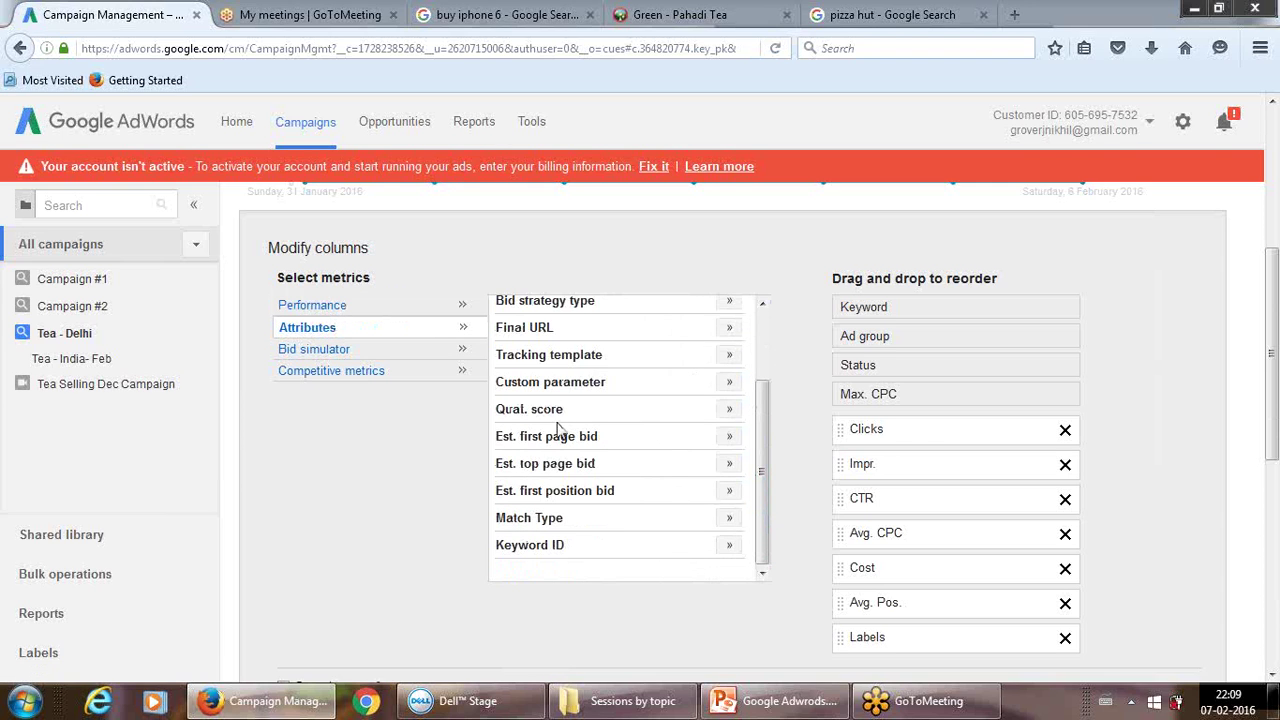
{"action": "left_click", "coordinate": [731, 409]}
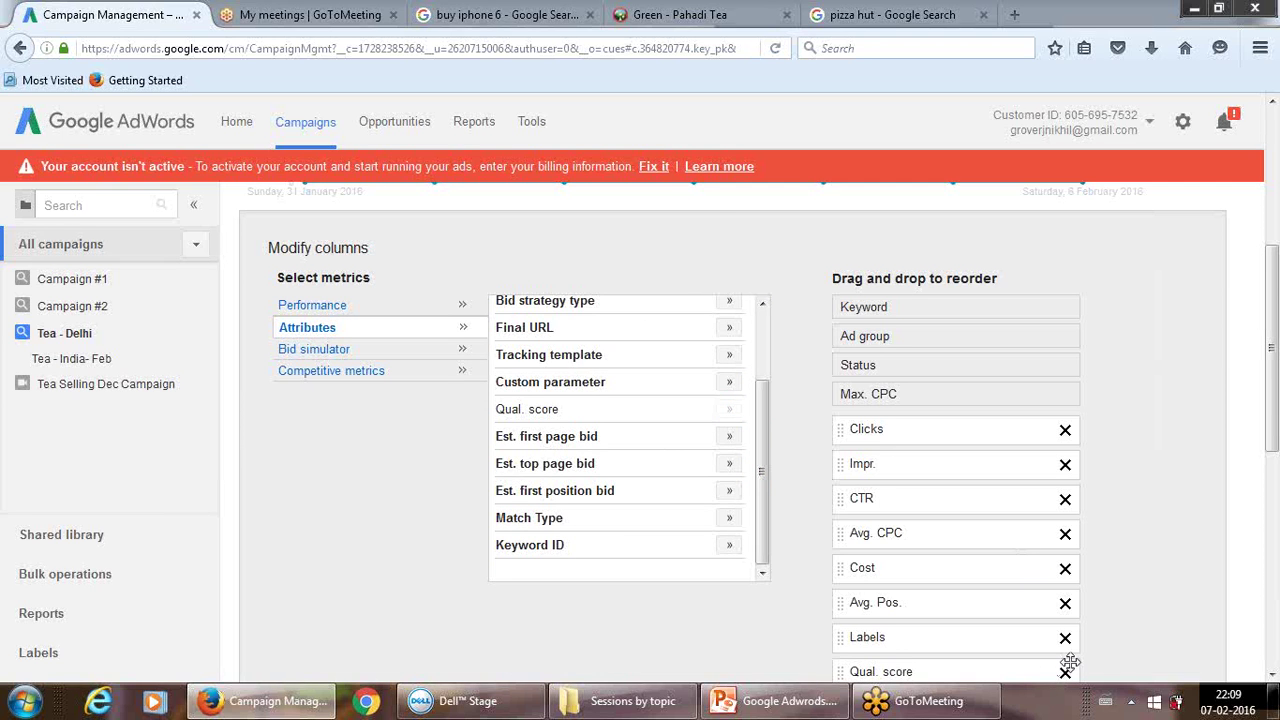
{"action": "scroll", "coordinate": [1267, 355], "scroll_direction": "down", "scroll_amount": 3}
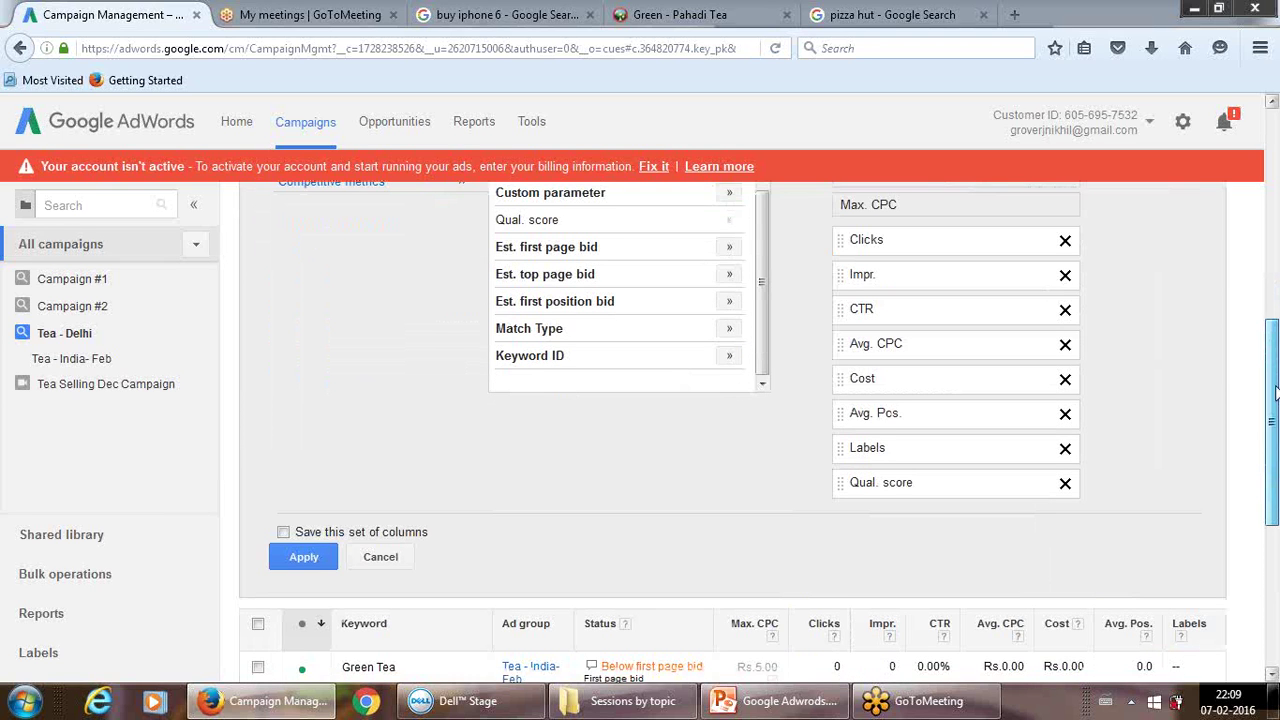
{"action": "left_click", "coordinate": [305, 557]}
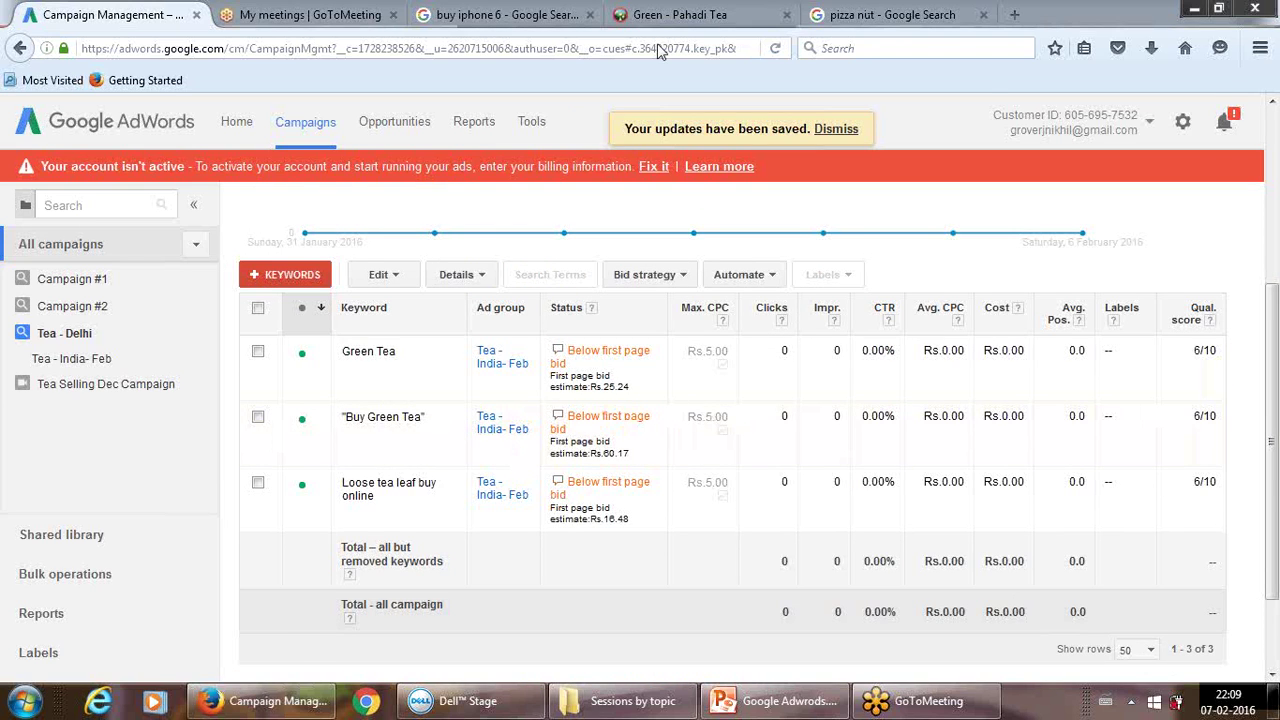
Reload the keywords page and check each keyword's status and first page bid estimate
{"action": "left_click", "coordinate": [777, 49]}
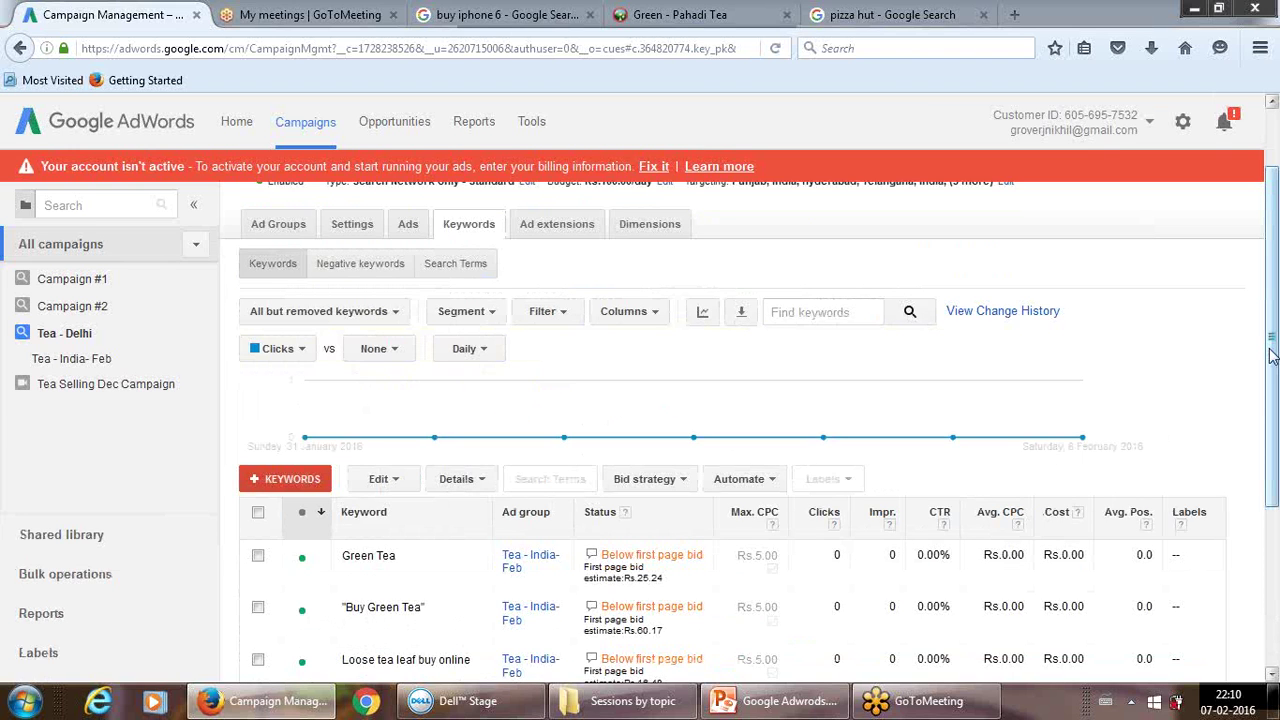
{"action": "left_click_drag", "start_coordinate": [1272, 345], "coordinate": [1273, 420]}
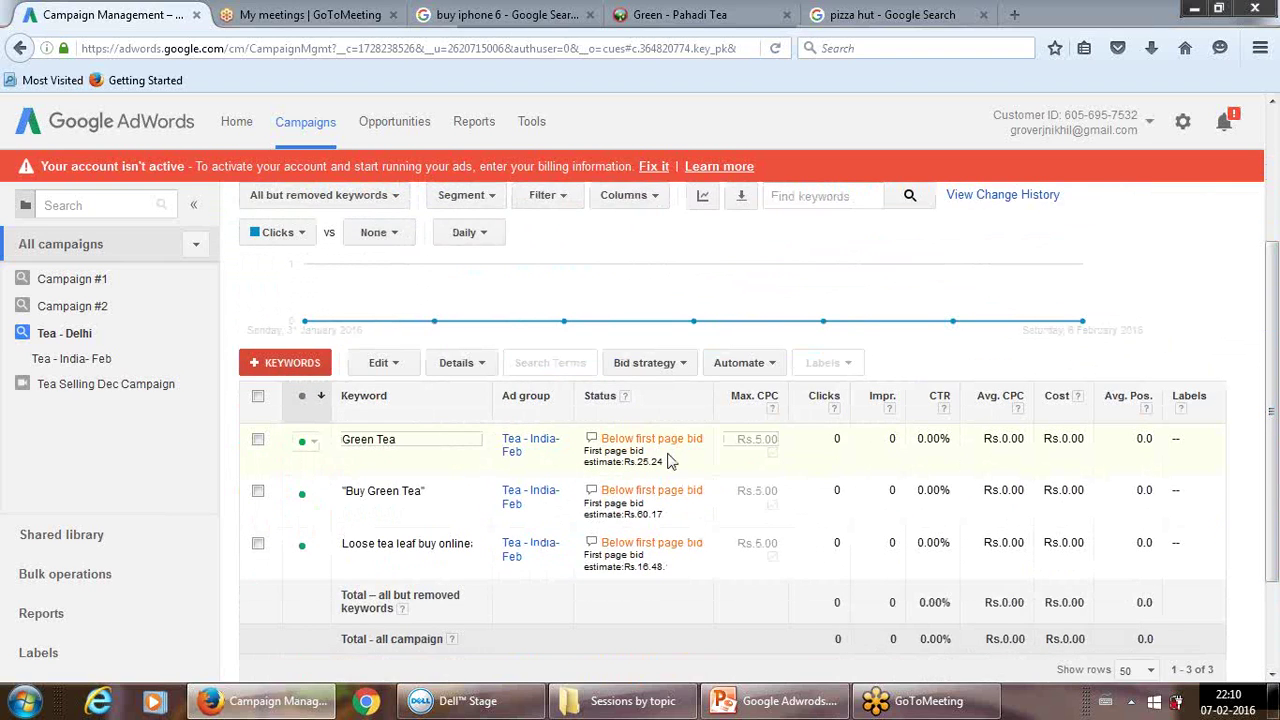
Modify the columns of the "Tea - Delhi" keywords table to include the Qual. score attribute
{"action": "mouse_move", "coordinate": [592, 440]}
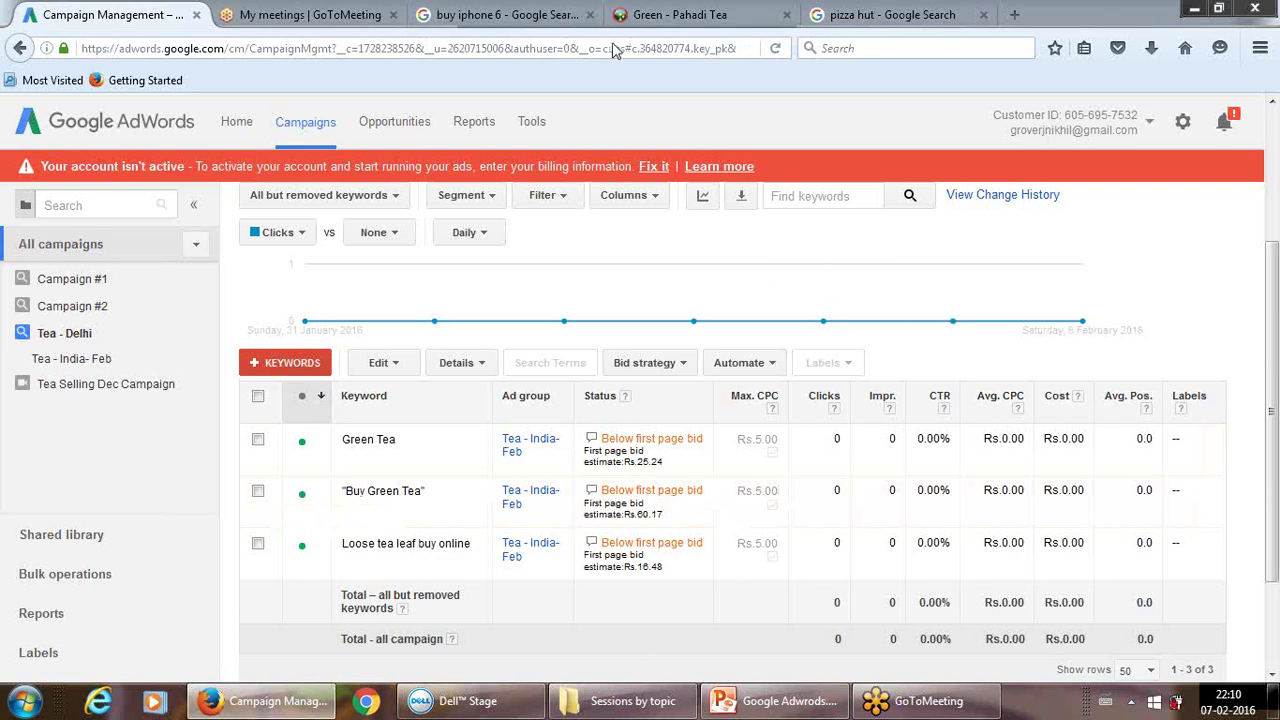
{"action": "left_click", "coordinate": [652, 198]}
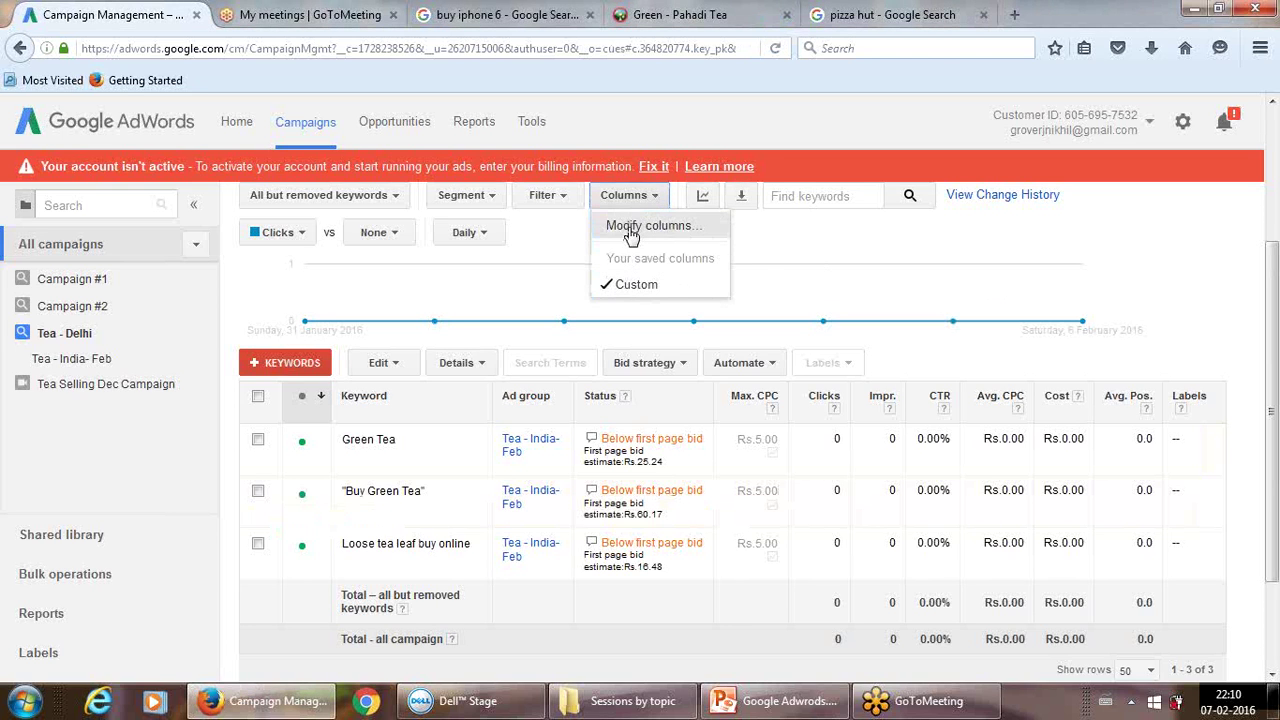
{"action": "left_click", "coordinate": [630, 228]}
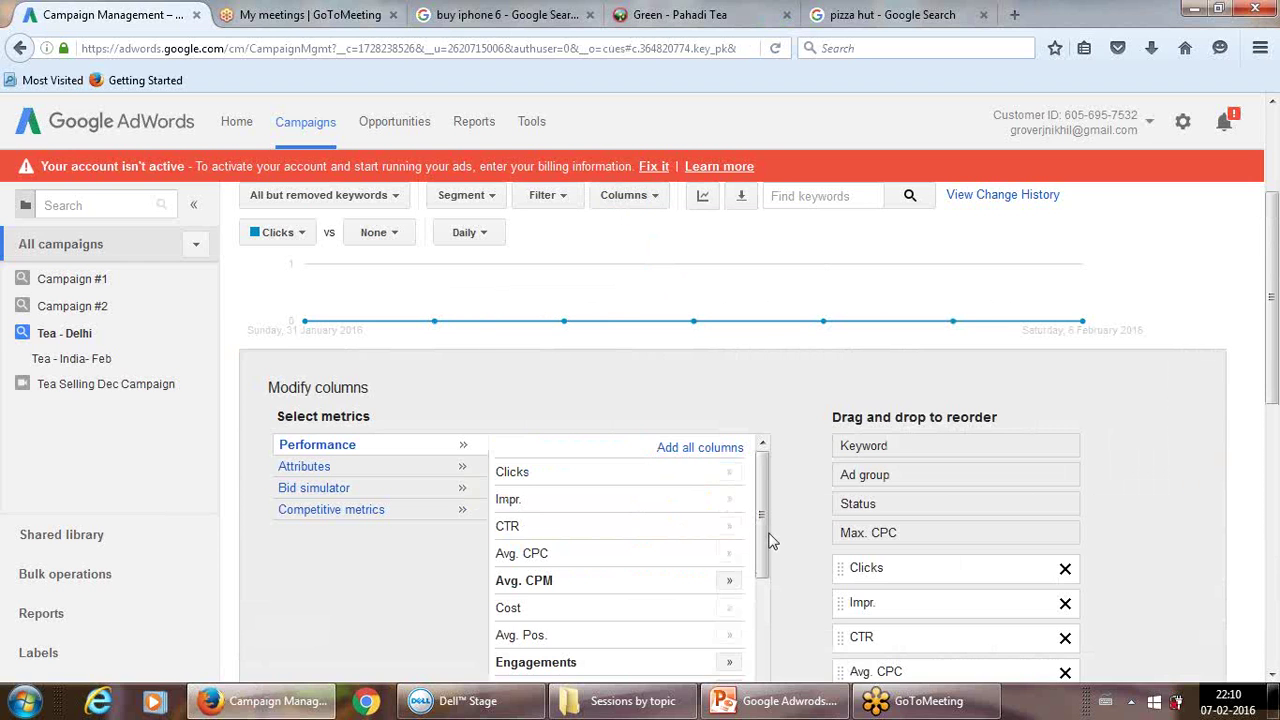
{"action": "left_click_drag", "start_coordinate": [764, 537], "coordinate": [762, 659]}
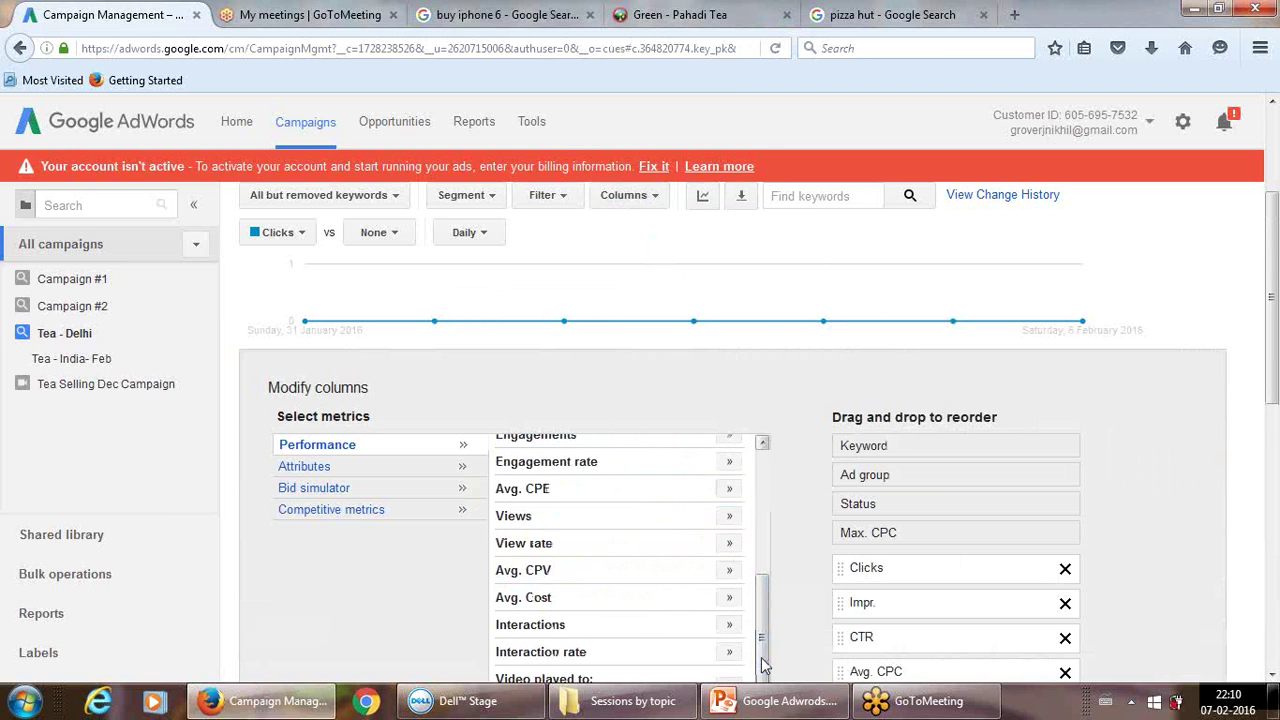
{"action": "mouse_move", "coordinate": [1271, 380]}
{"action": "left_mouse_down"}
{"action": "mouse_move", "coordinate": [1276, 505]}
{"action": "mouse_move", "coordinate": [1273, 361]}
{"action": "left_mouse_up"}
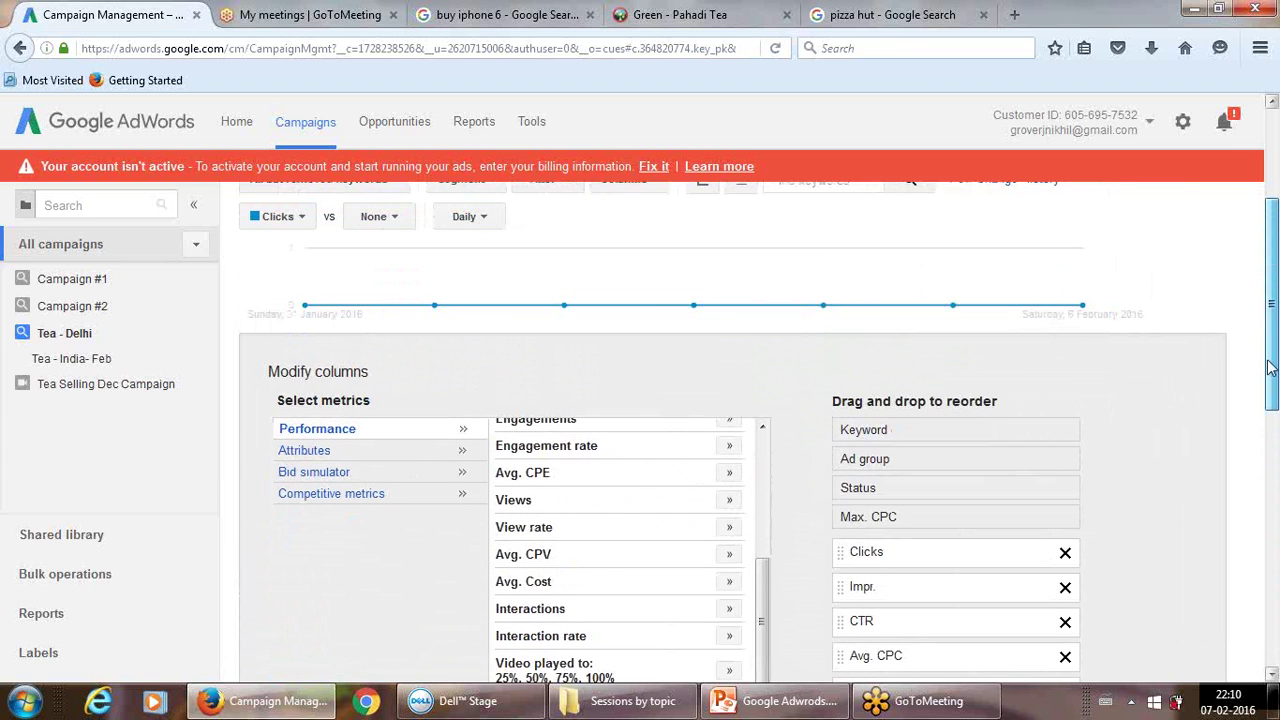
{"action": "left_click", "coordinate": [322, 451]}
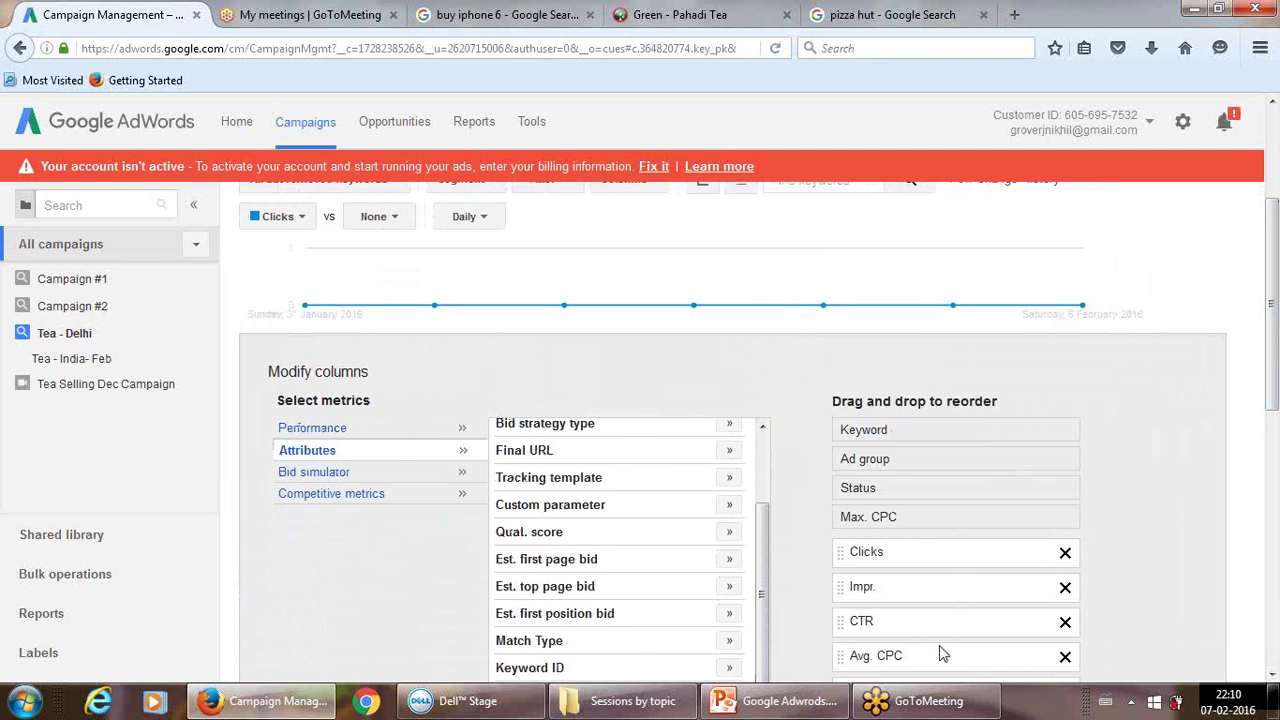
{"action": "left_click", "coordinate": [729, 532]}
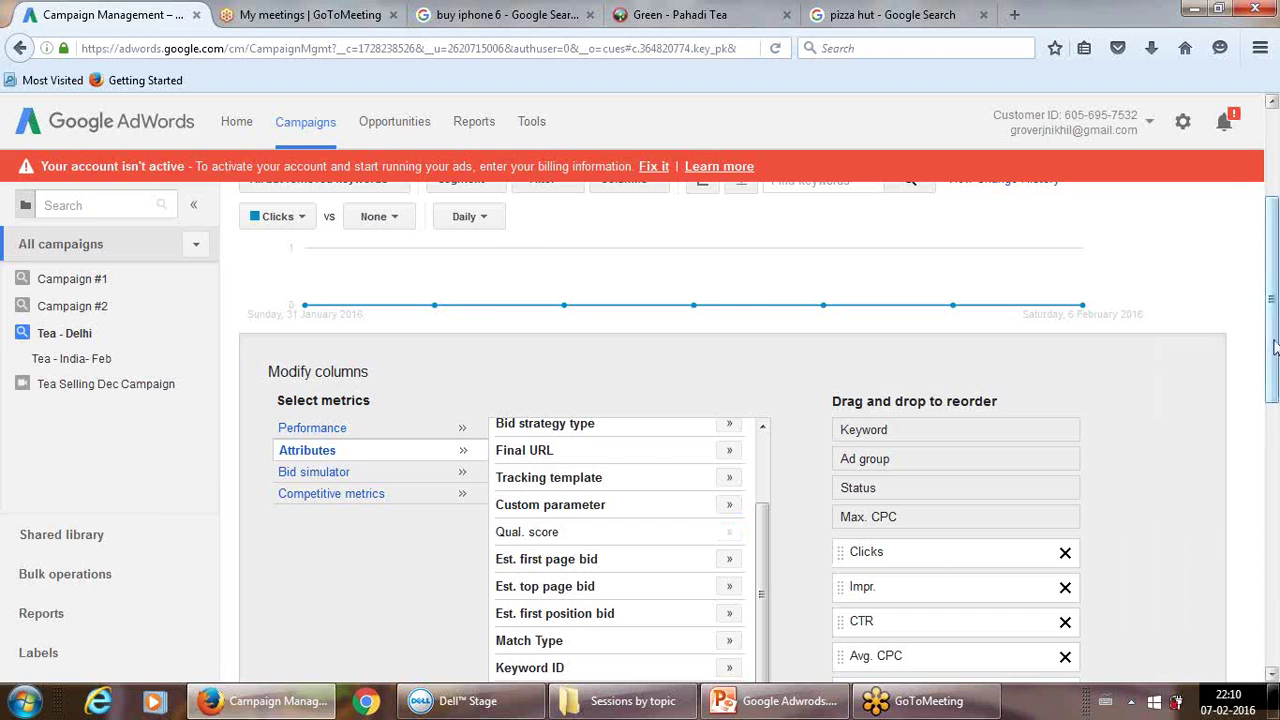
Save this set of columns under the name "C1" and apply it to the keywords table
{"action": "left_click_drag", "start_coordinate": [1272, 370], "coordinate": [1274, 458]}
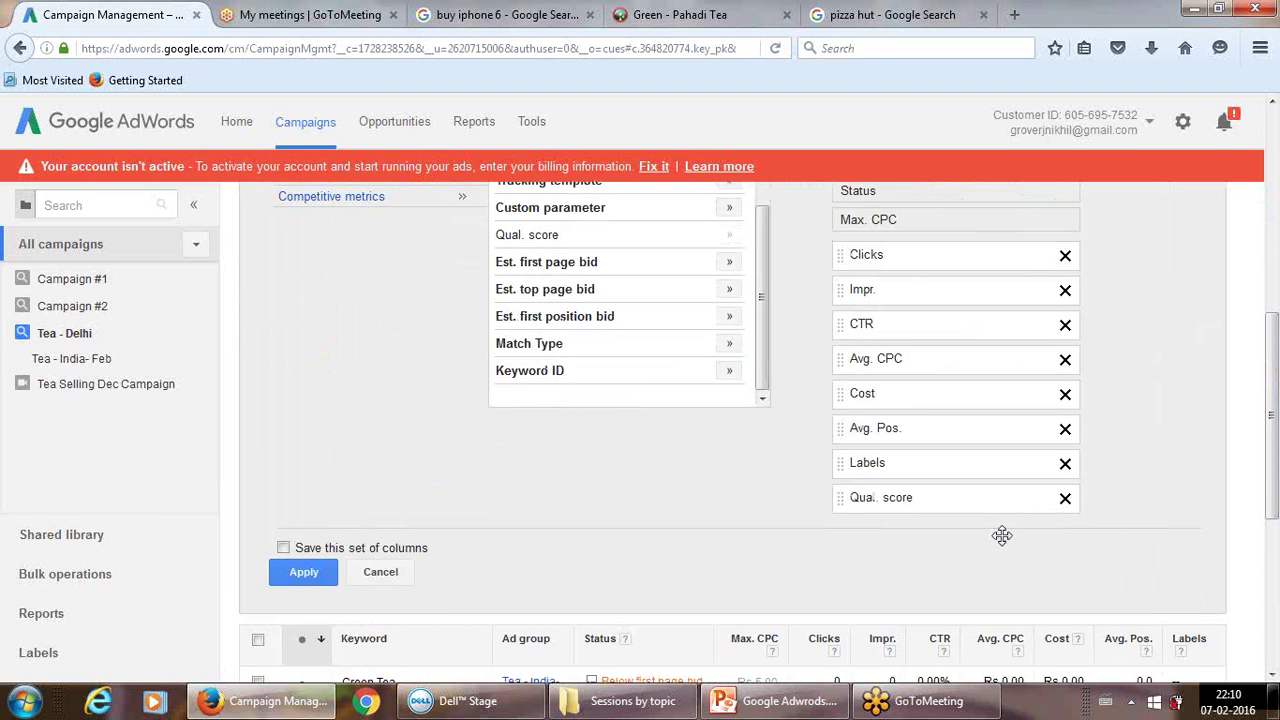
{"action": "left_click", "coordinate": [283, 548]}
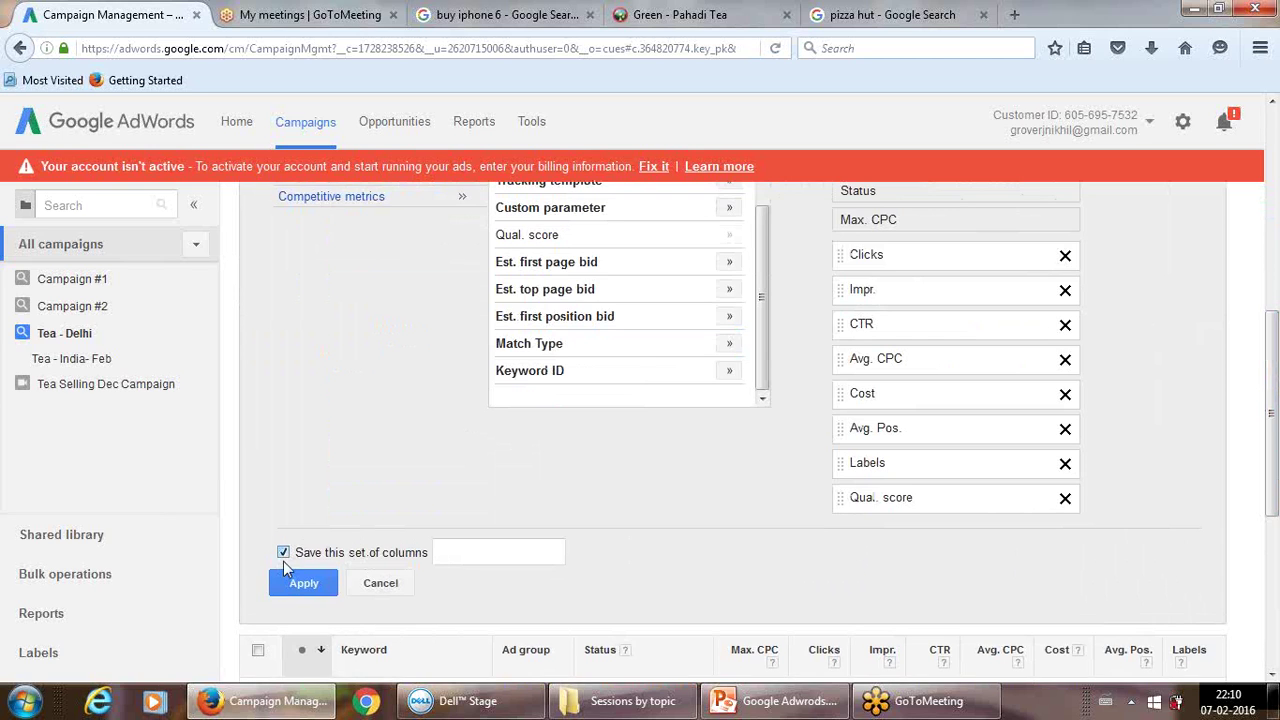
{"action": "left_click", "coordinate": [454, 552]}
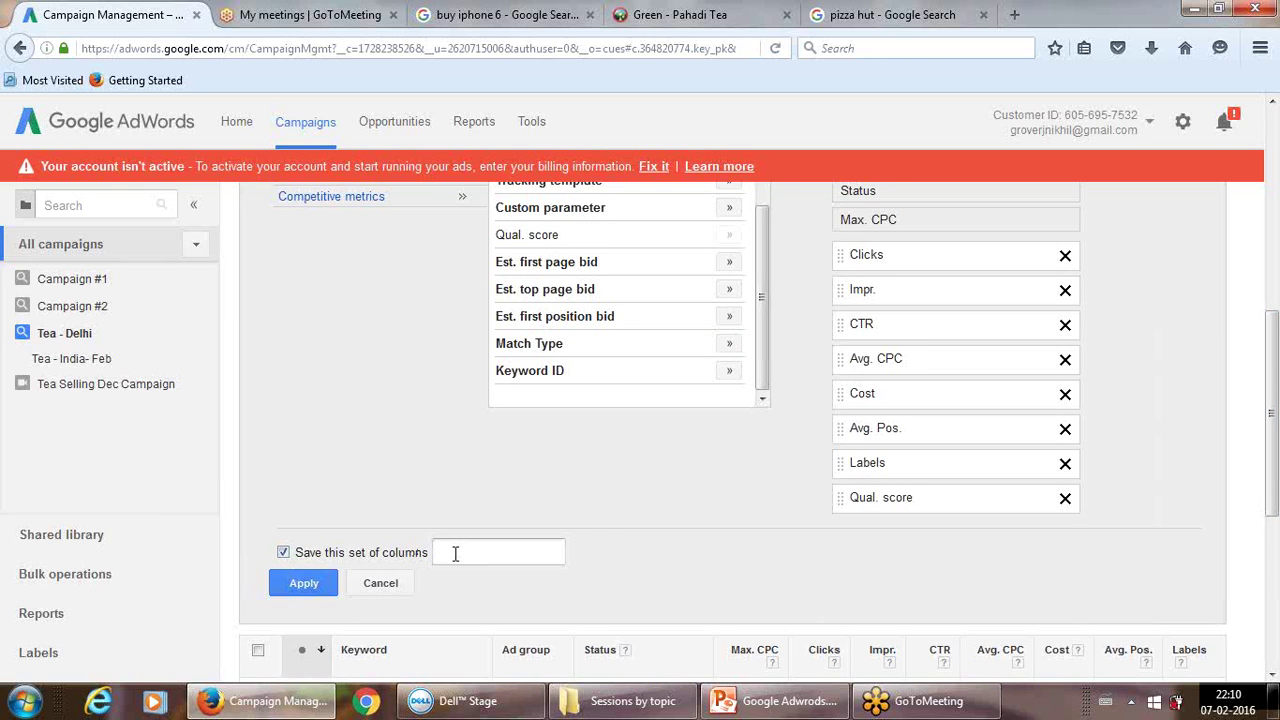
{"action": "type", "text": "C1"}
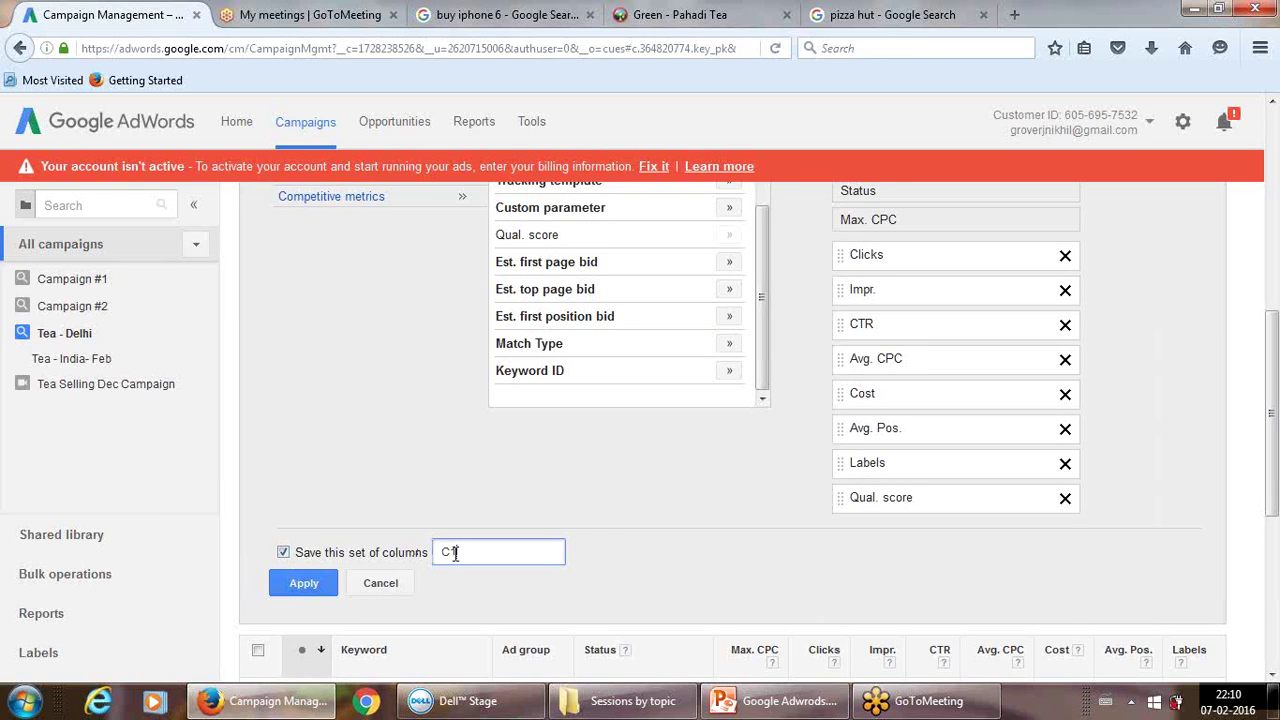
{"action": "left_click", "coordinate": [312, 583]}
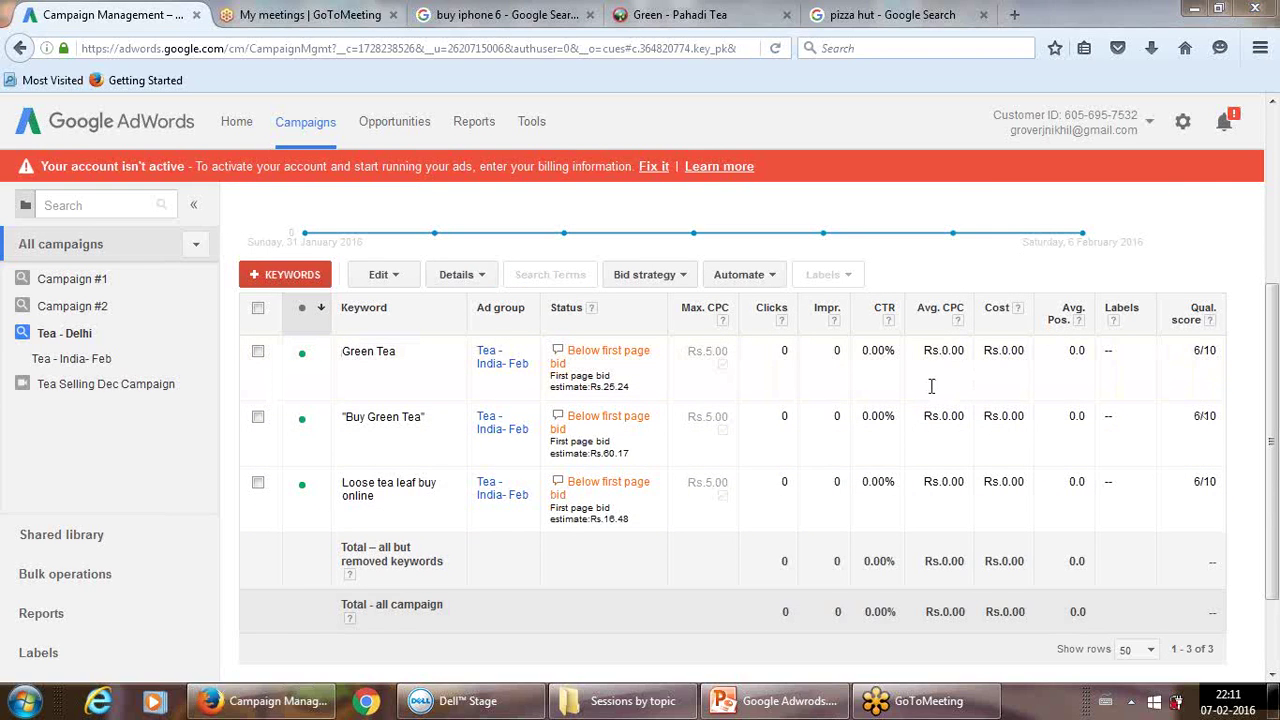
Check the status details and quality score components of the three keywords
{"action": "mouse_move", "coordinate": [558, 356]}
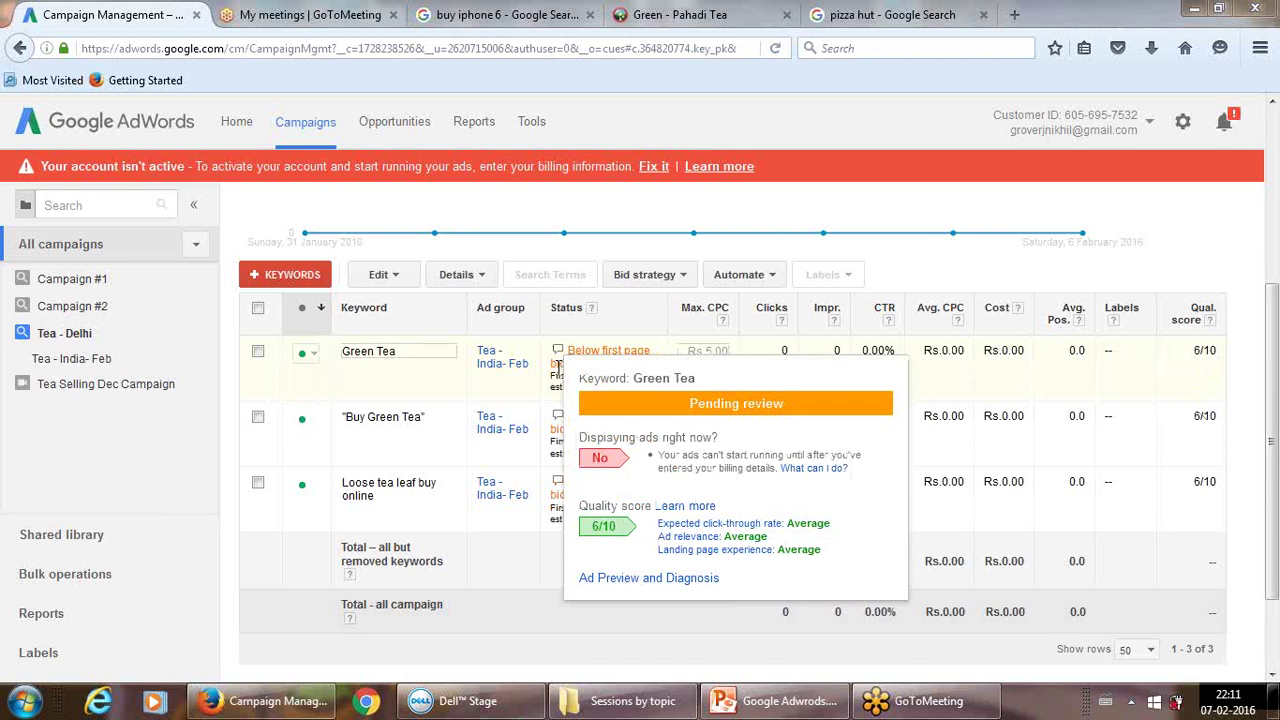
{"action": "mouse_move", "coordinate": [558, 424]}
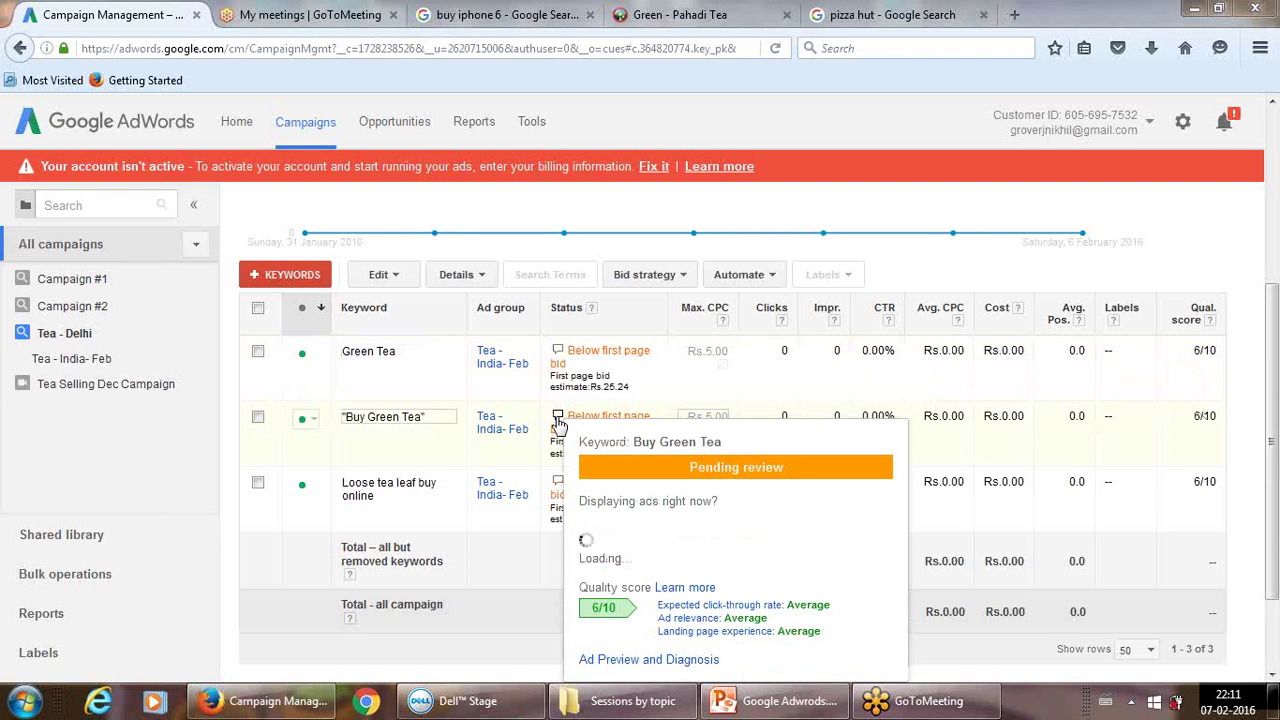
{"action": "mouse_move", "coordinate": [555, 491]}
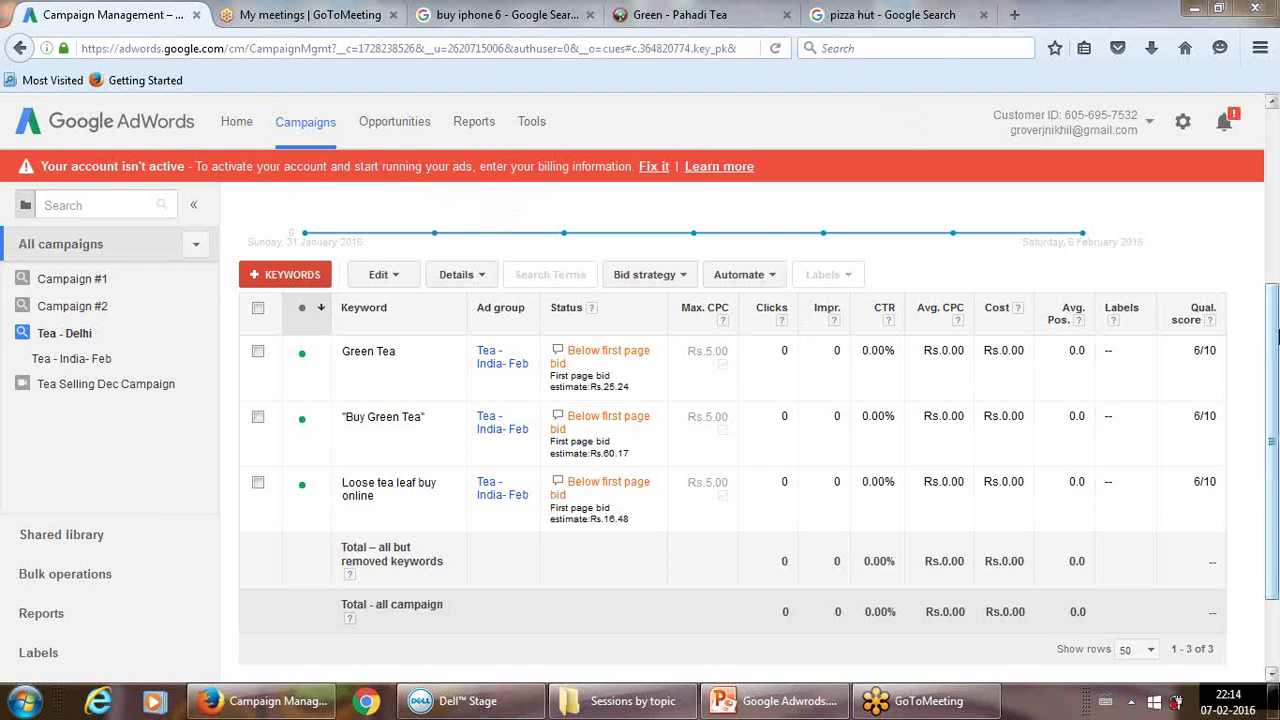
Return to the overview of all campaigns and start a new campaign of type Search Network only
{"action": "left_click_drag", "start_coordinate": [1270, 330], "coordinate": [1263, 140]}
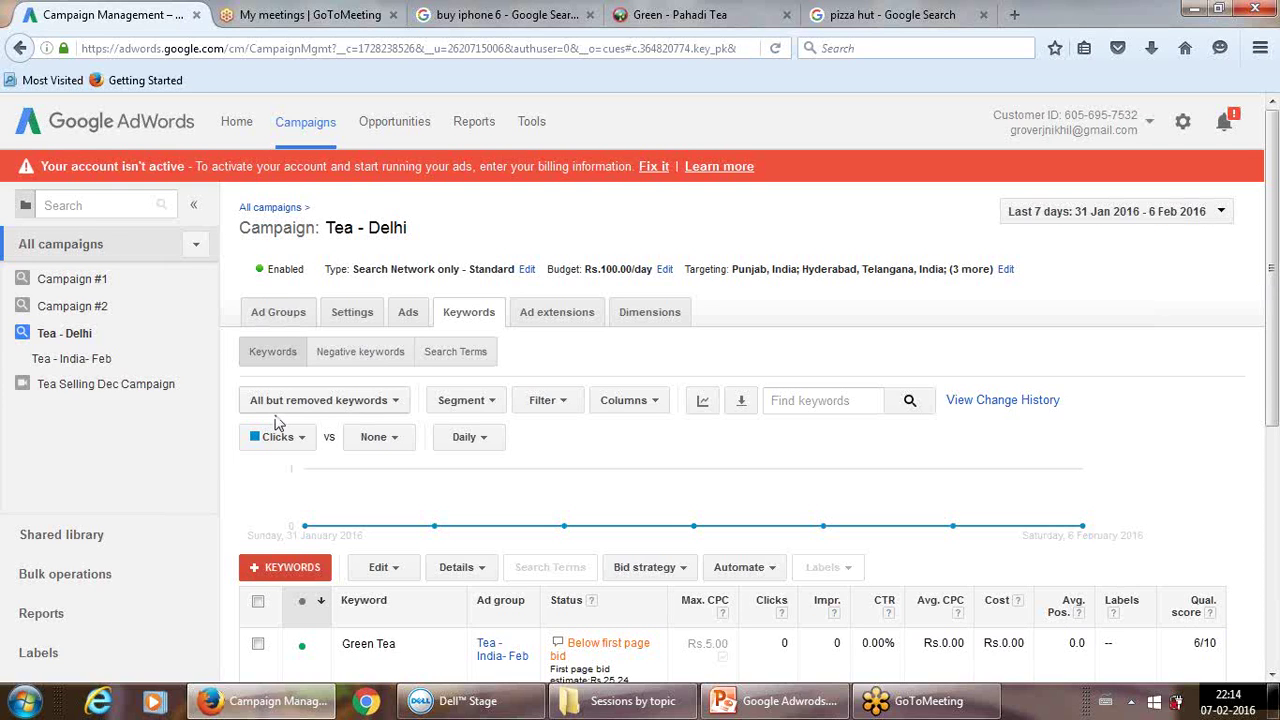
{"action": "left_click", "coordinate": [277, 315]}
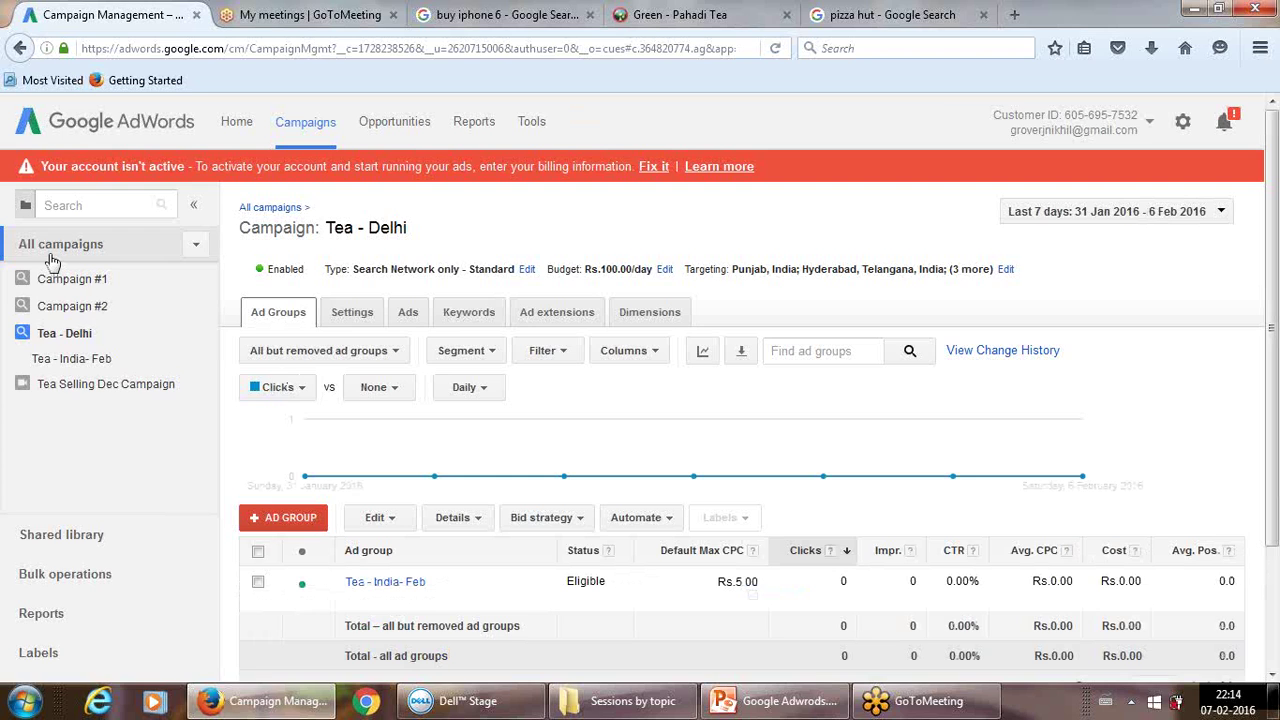
{"action": "left_click", "coordinate": [304, 123]}
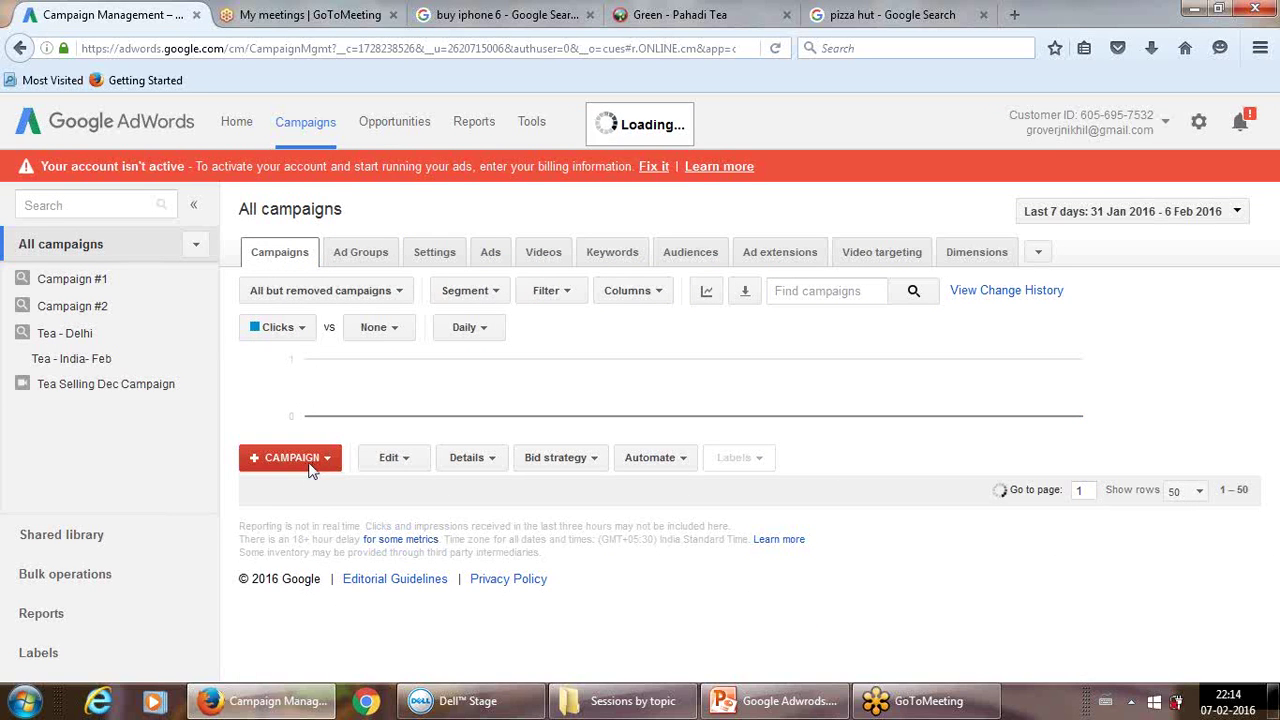
{"action": "left_click", "coordinate": [310, 458]}
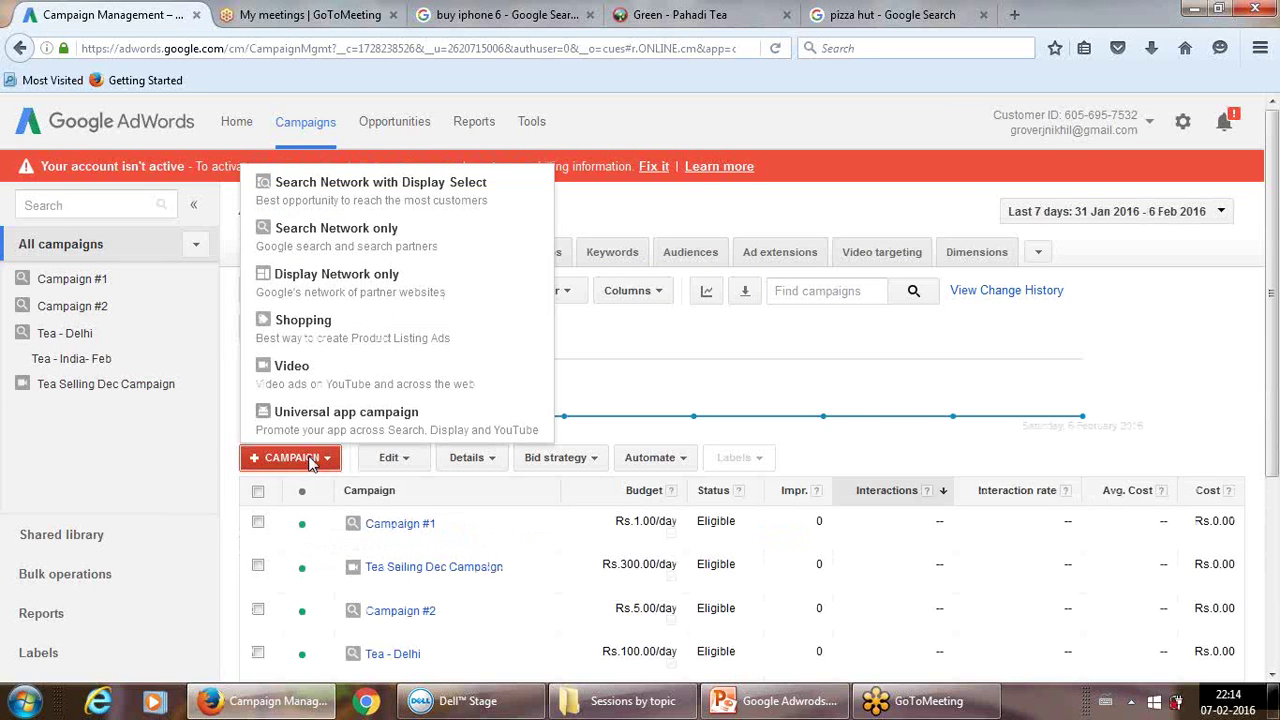
{"action": "left_click", "coordinate": [630, 360]}
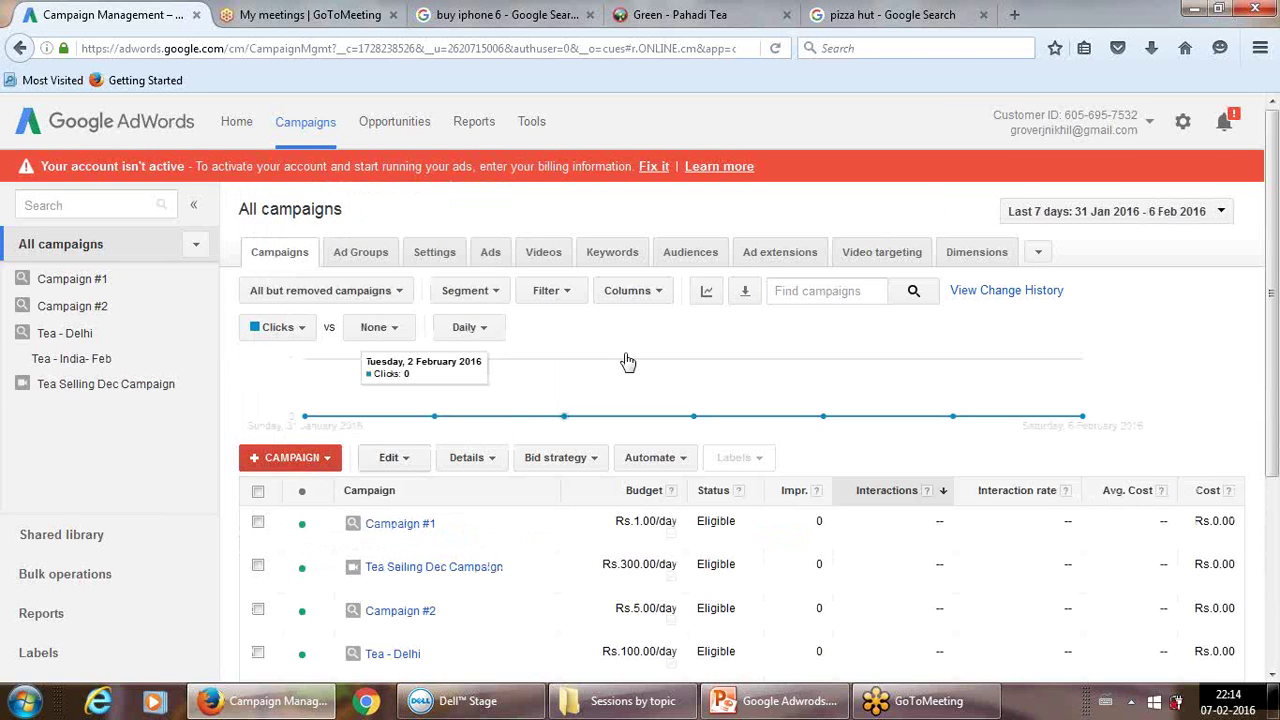
{"action": "left_click", "coordinate": [328, 460]}
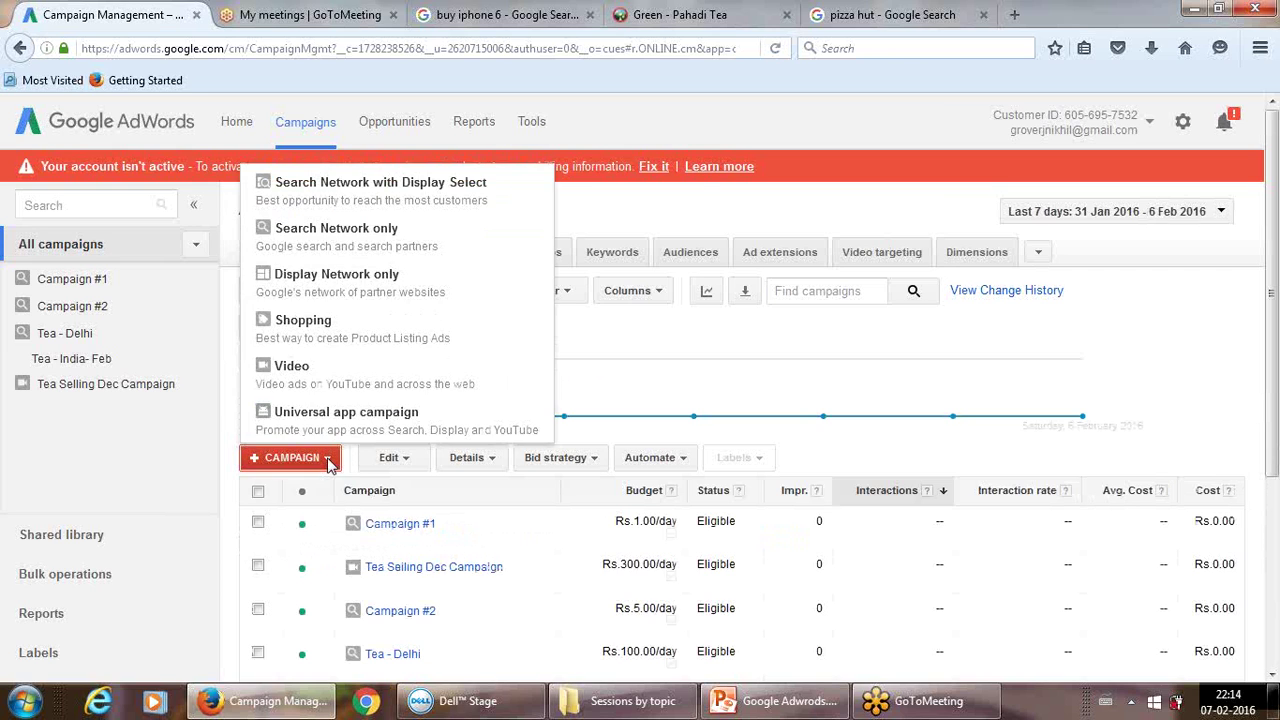
{"action": "left_click", "coordinate": [333, 238]}
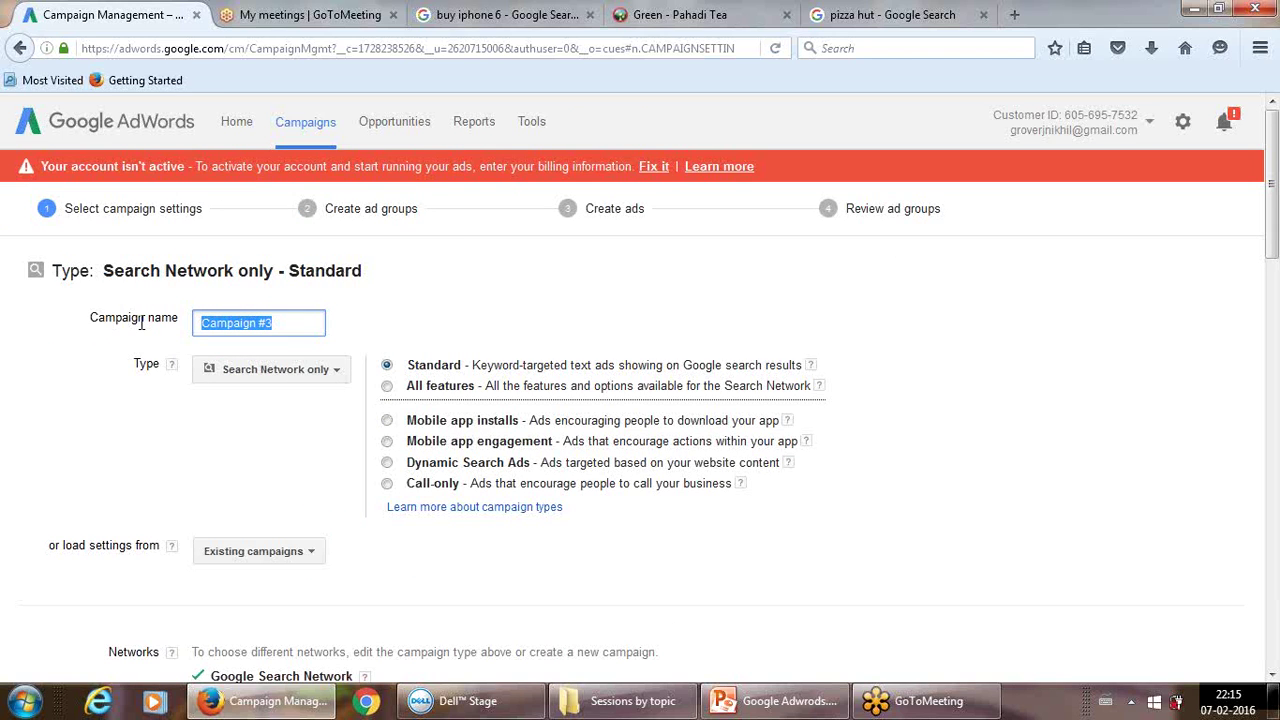
Choose custom locations for the new campaign and add postcode 560016, Karnataka, India as a target through the advanced location search
{"action": "left_click", "coordinate": [141, 322]}
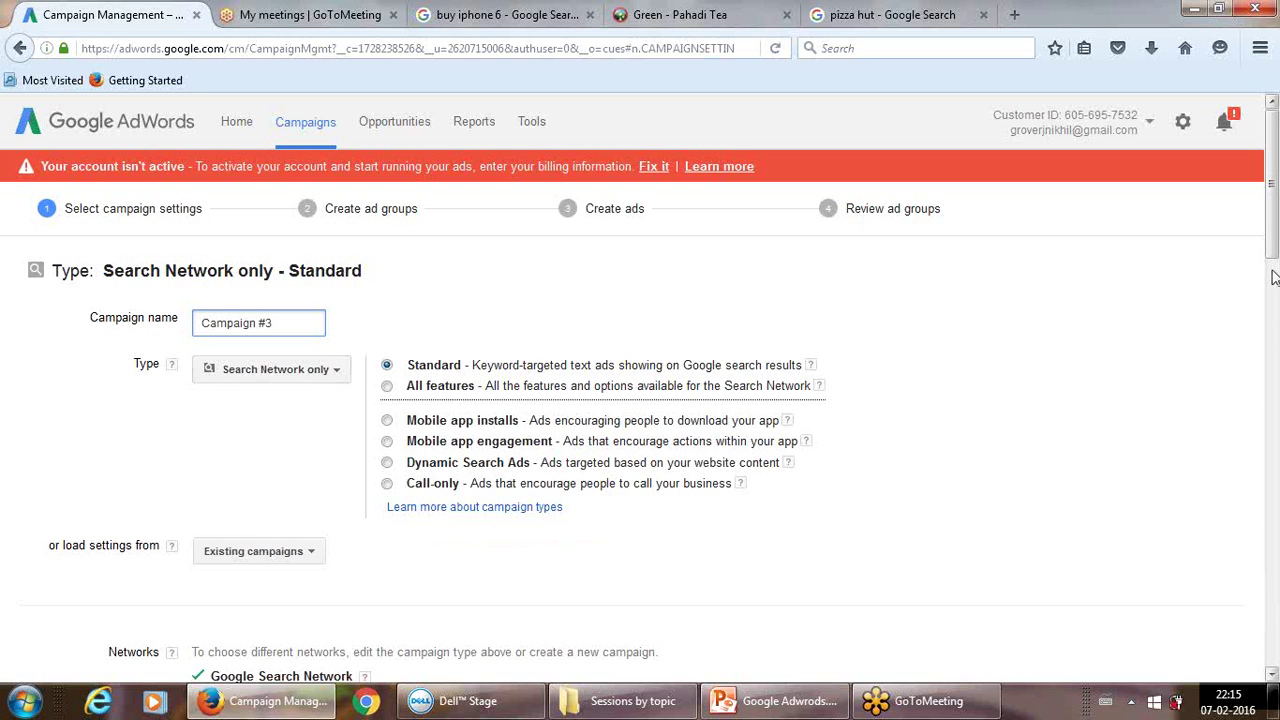
{"action": "left_click_drag", "start_coordinate": [1272, 255], "coordinate": [1257, 371]}
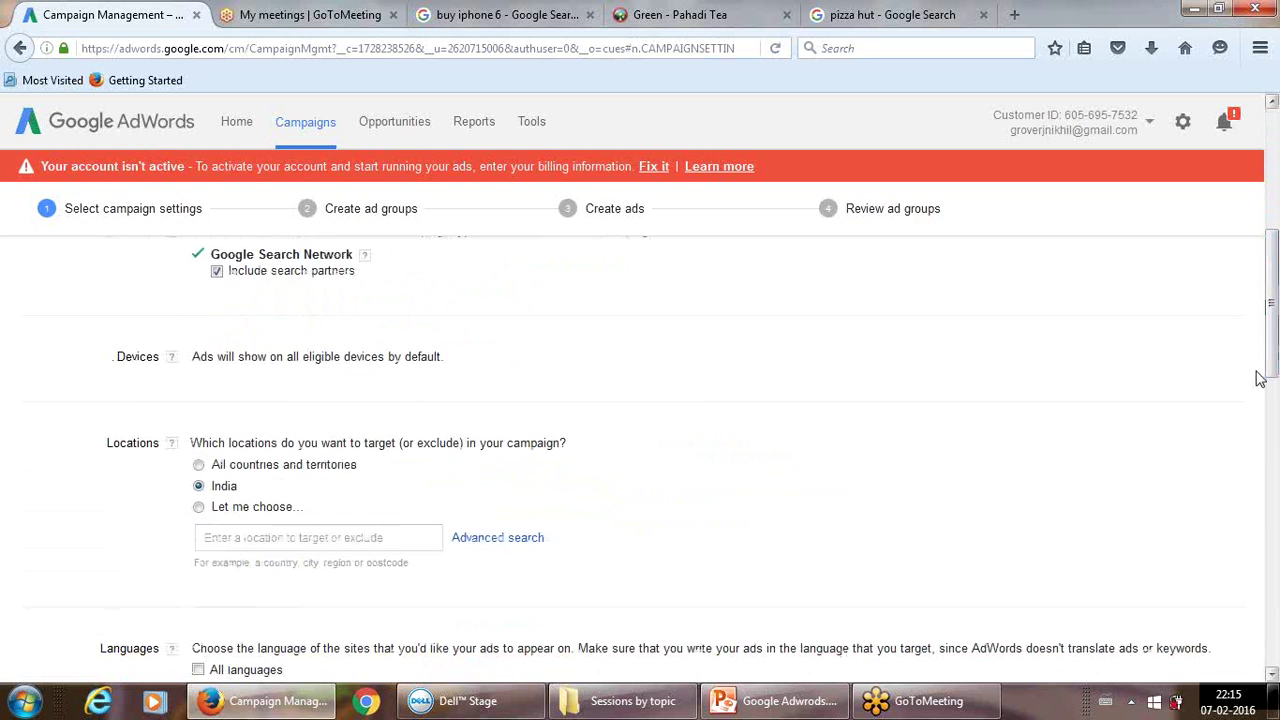
{"action": "left_click", "coordinate": [199, 508]}
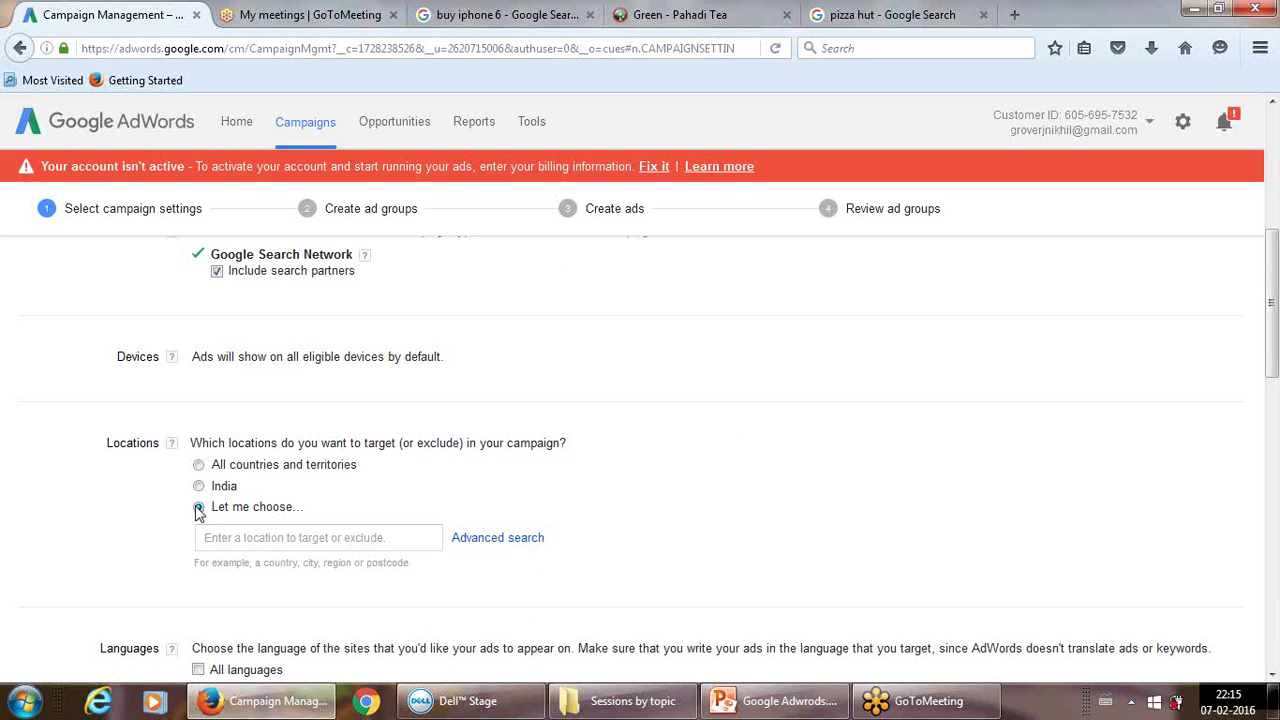
{"action": "left_click", "coordinate": [474, 540]}
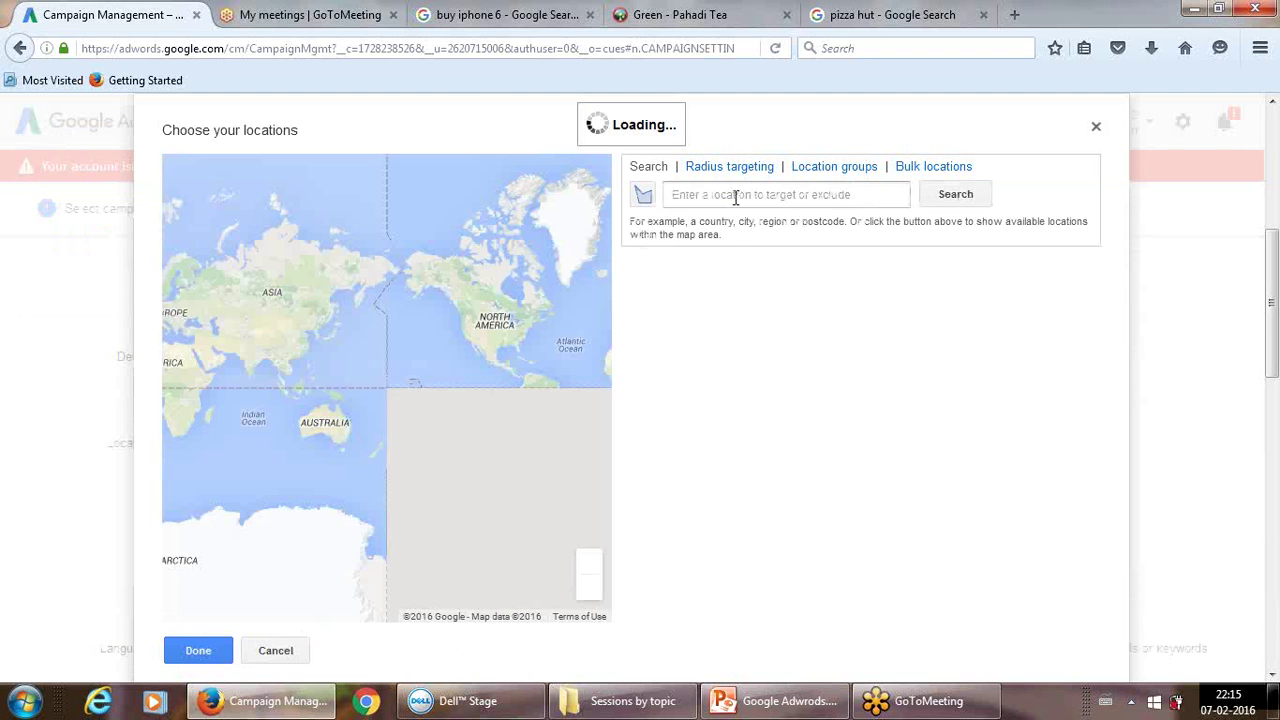
{"action": "left_click", "coordinate": [735, 196]}
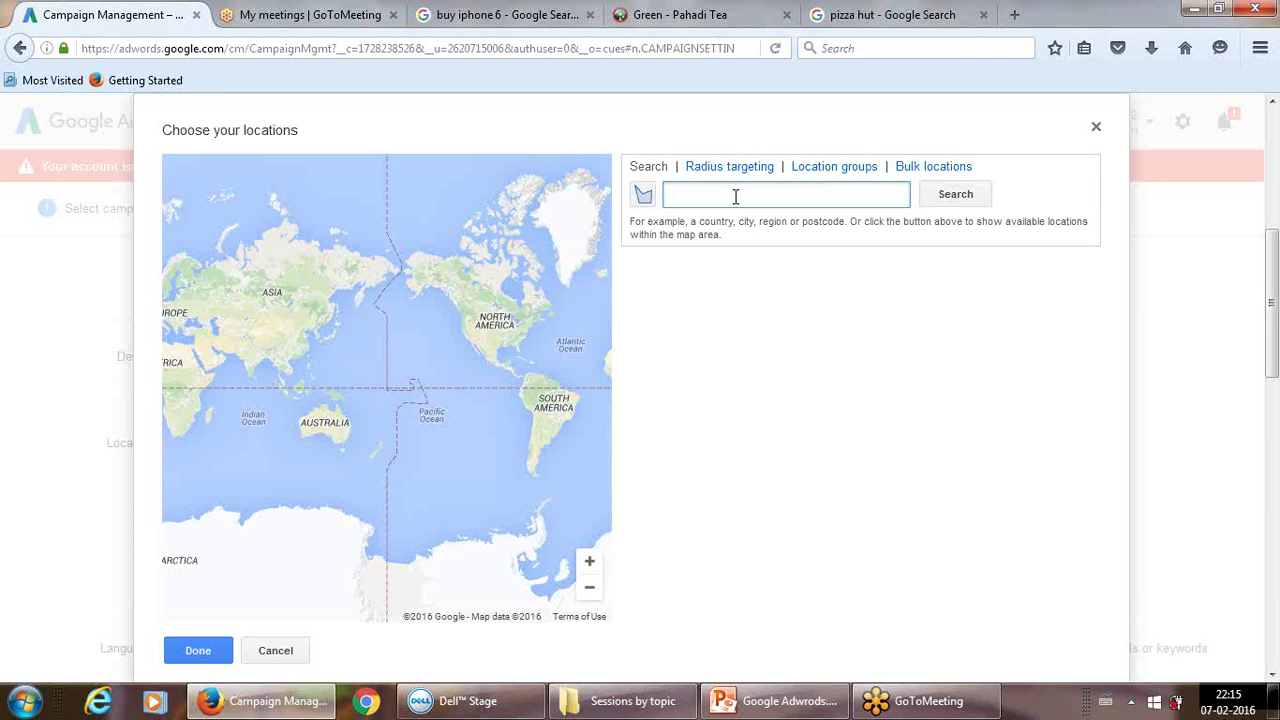
{"action": "type", "text": "560016"}
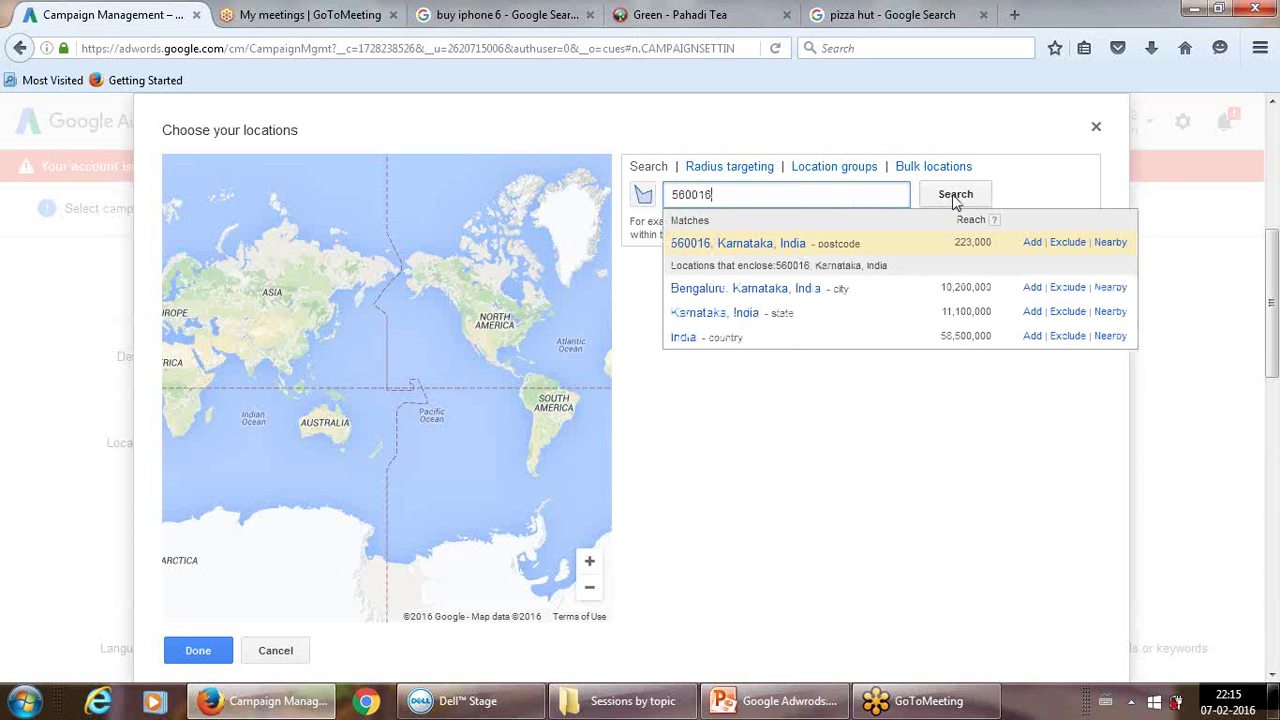
{"action": "left_click", "coordinate": [732, 246]}
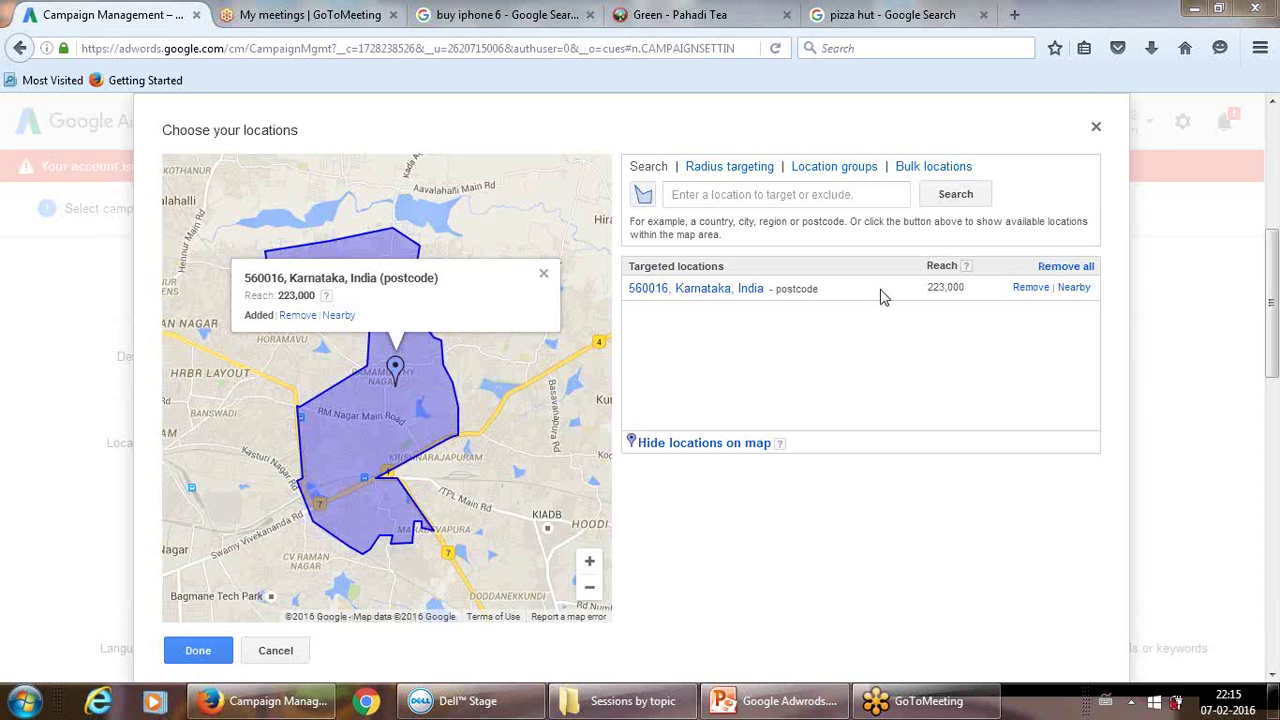
Examine the boundary of the targeted postcode area on the location map at different scales
{"action": "left_click", "coordinate": [768, 190]}
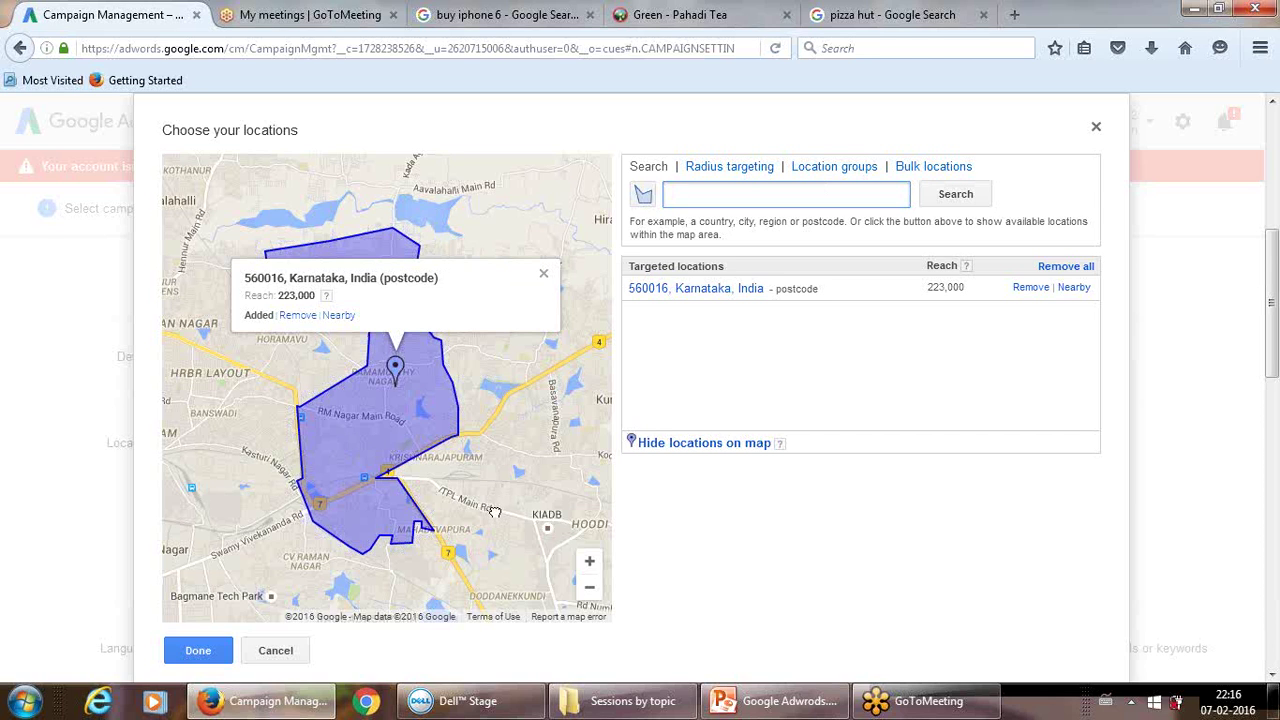
{"action": "left_click", "coordinate": [592, 573]}
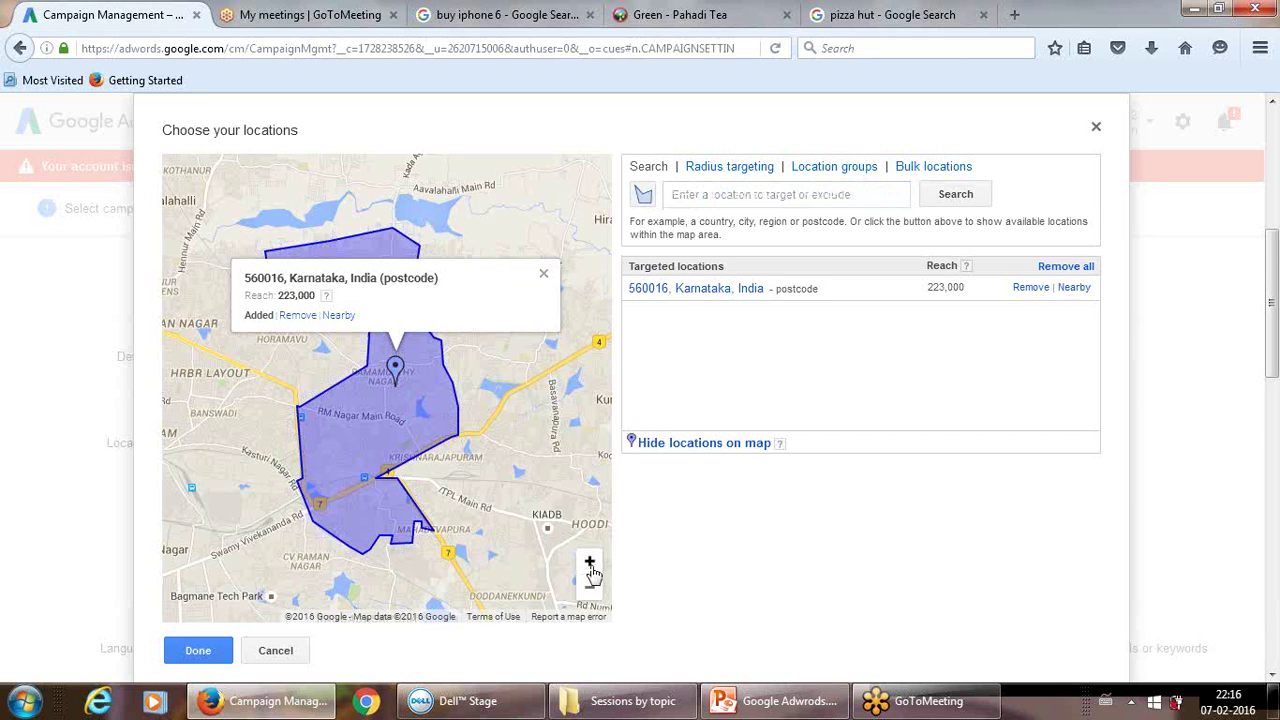
{"action": "left_click", "coordinate": [591, 565]}
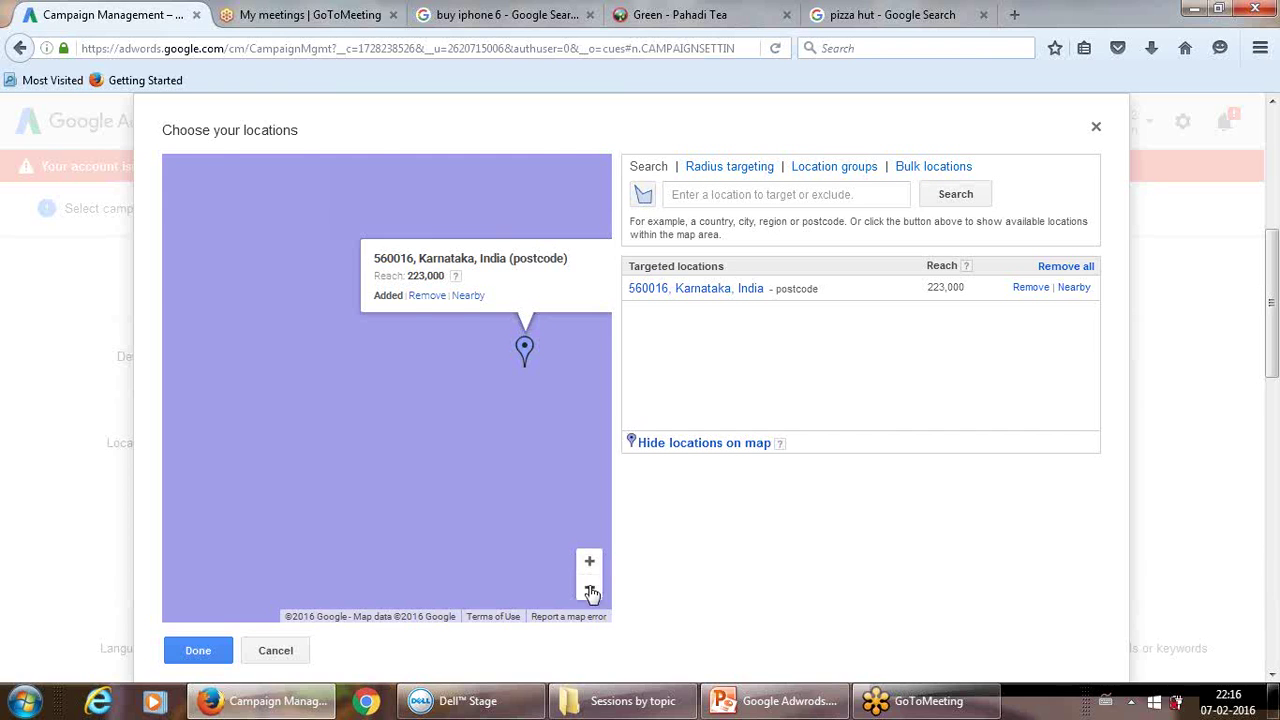
{"action": "left_click", "coordinate": [590, 588]}
{"action": "left_click", "coordinate": [590, 588]}
{"action": "left_click", "coordinate": [590, 588]}
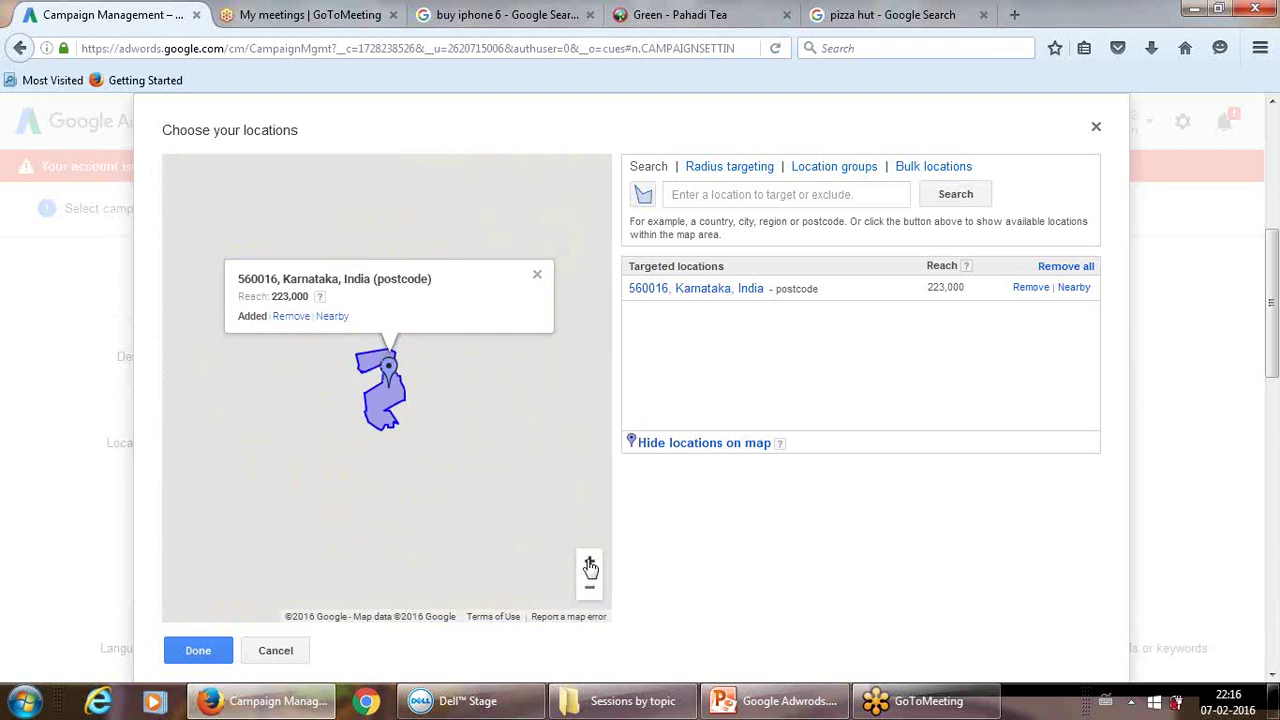
{"action": "left_click", "coordinate": [590, 565]}
{"action": "left_click", "coordinate": [590, 565]}
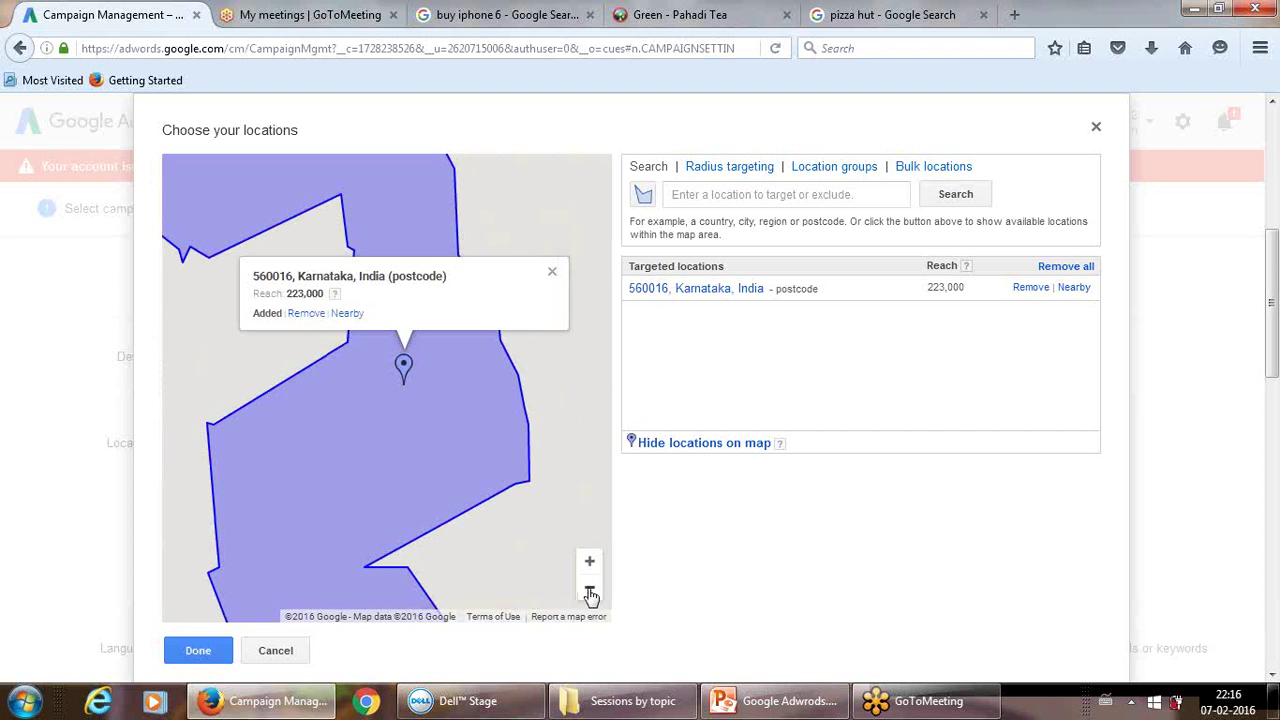
{"action": "left_click", "coordinate": [590, 592]}
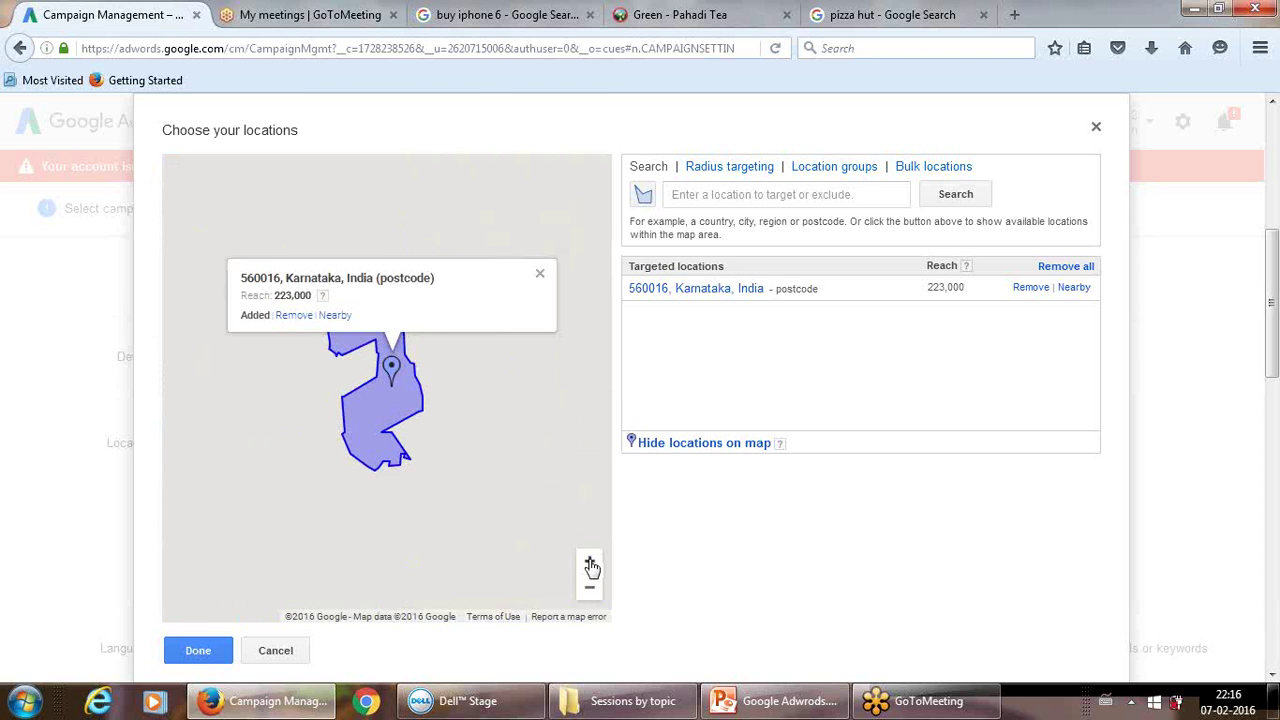
Inspect the localities and roads inside and east of the targeted 560016 postcode area on the map
{"action": "left_click", "coordinate": [590, 565]}
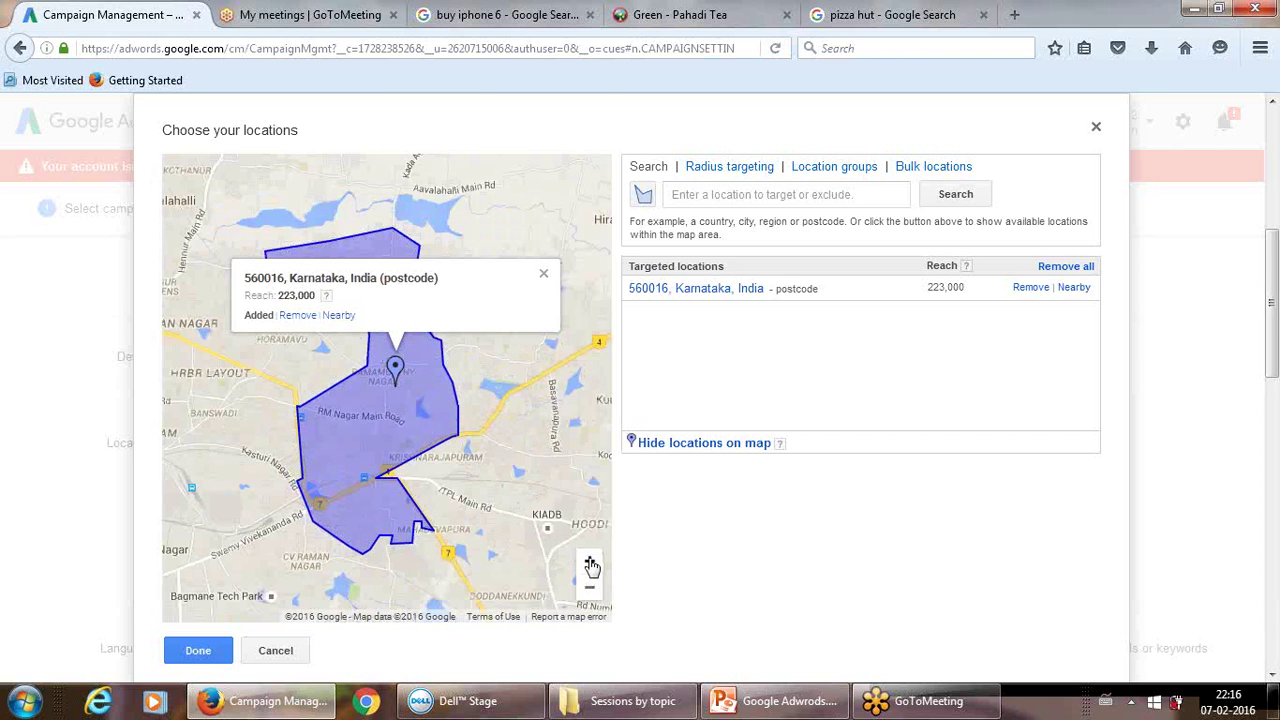
{"action": "left_click", "coordinate": [592, 566]}
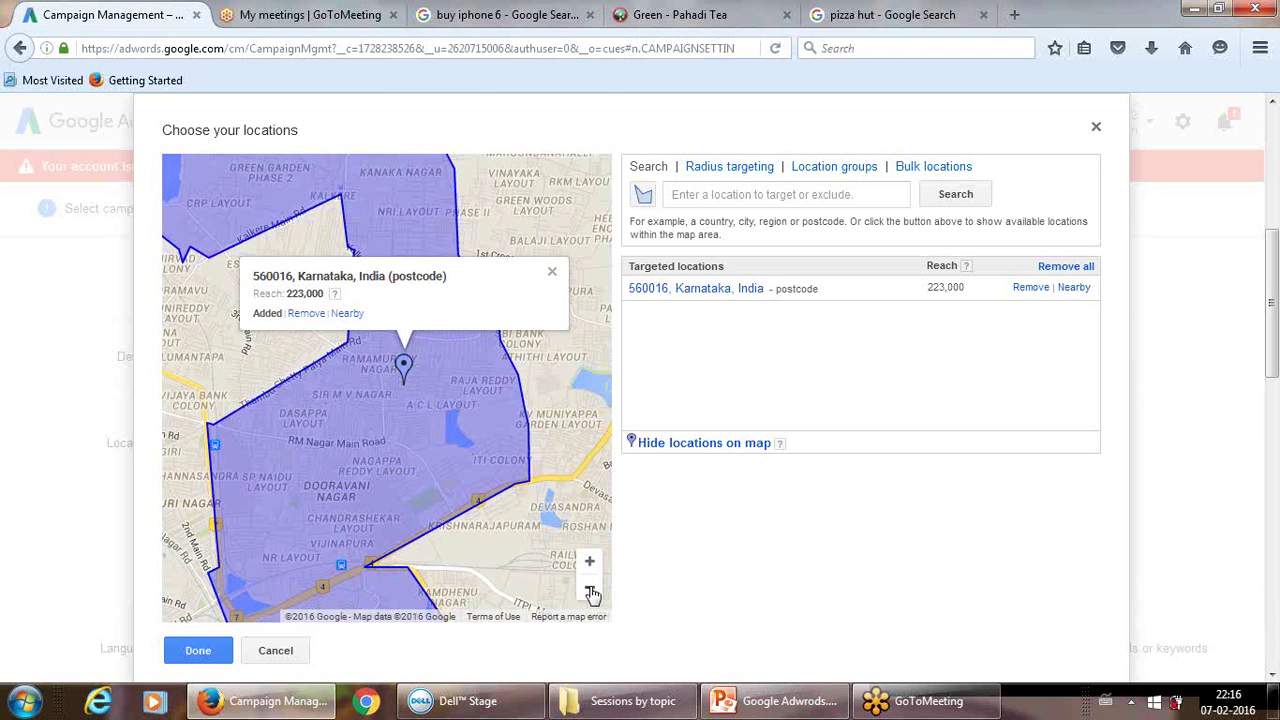
{"action": "left_click", "coordinate": [591, 592]}
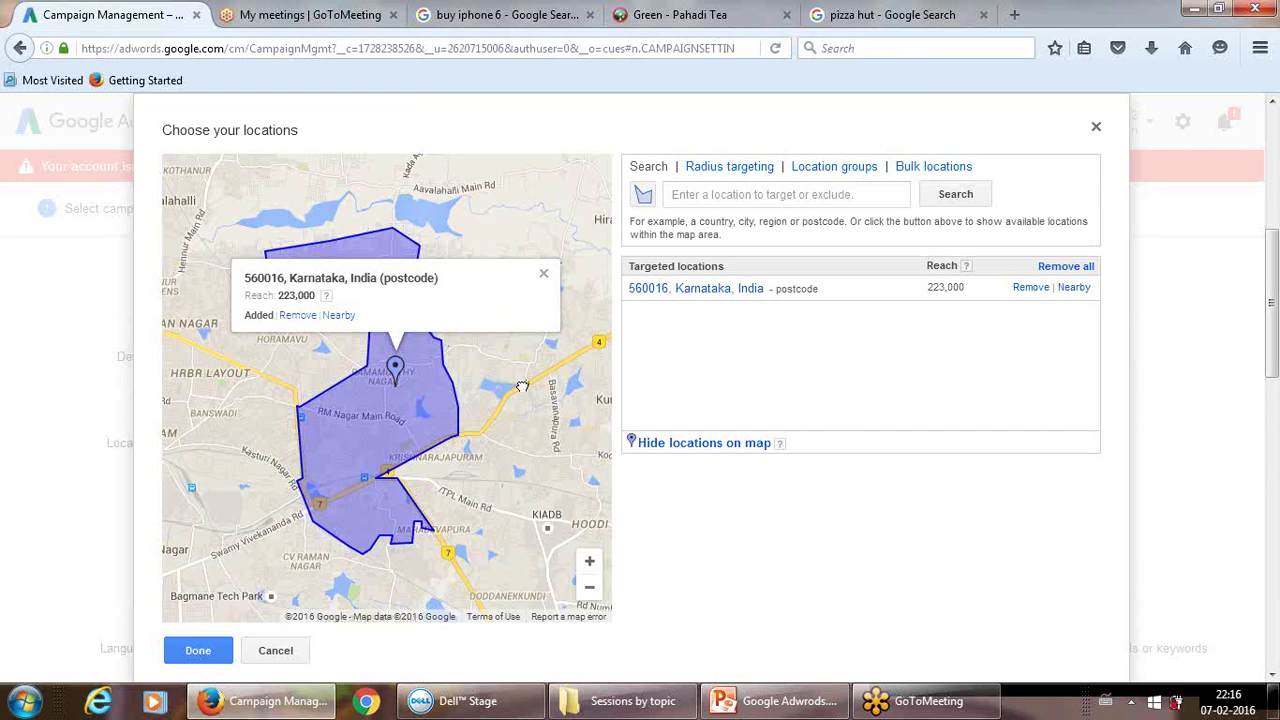
{"action": "scroll", "coordinate": [532, 404], "scroll_direction": "up", "scroll_amount": 1}
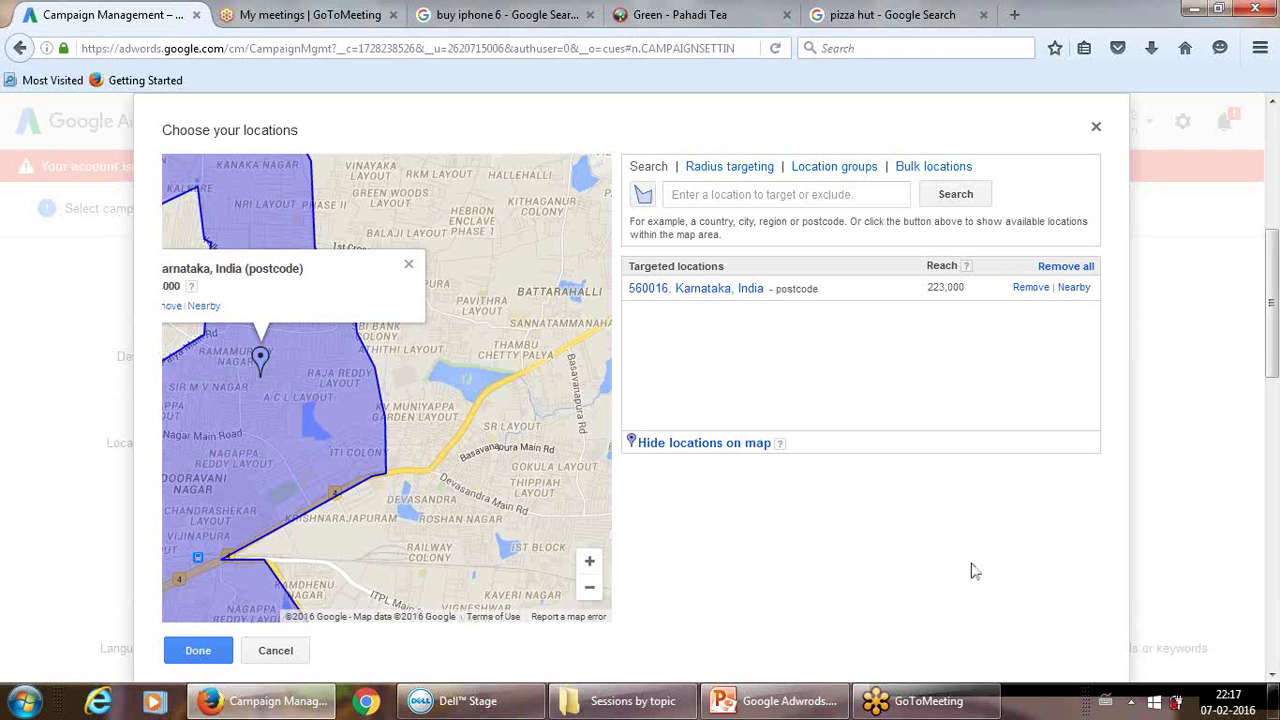
{"action": "left_click", "coordinate": [590, 591]}
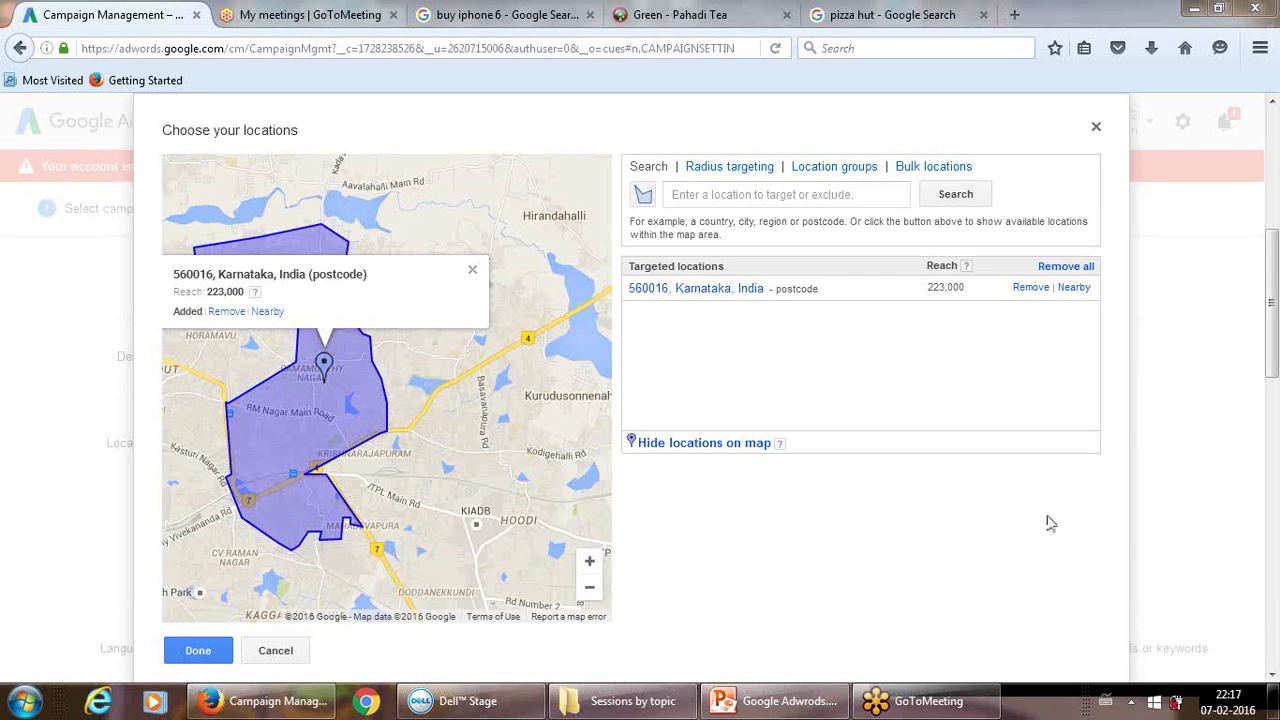
Try to find a target location by the coordinates 19.078094, 72.995395, close the postcode's map bubble and clear the search entry
{"action": "left_click", "coordinate": [780, 190]}
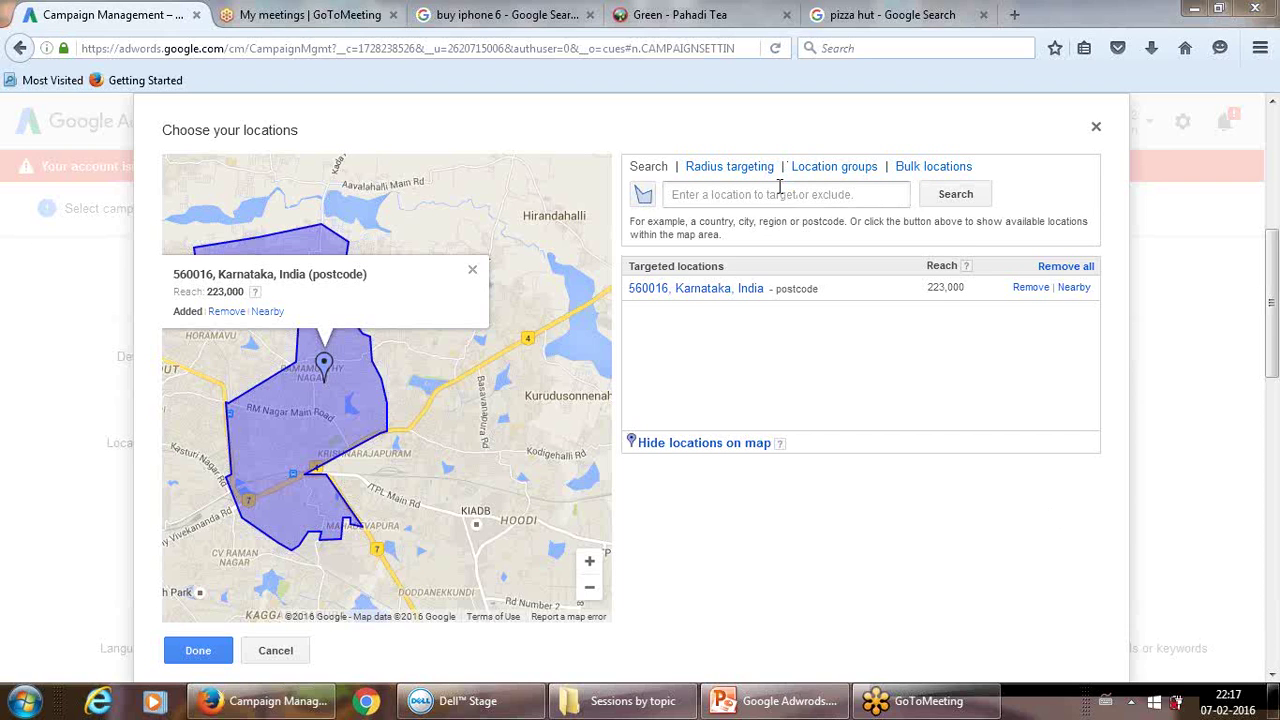
{"action": "type", "text": "19.078094, 72.995395"}
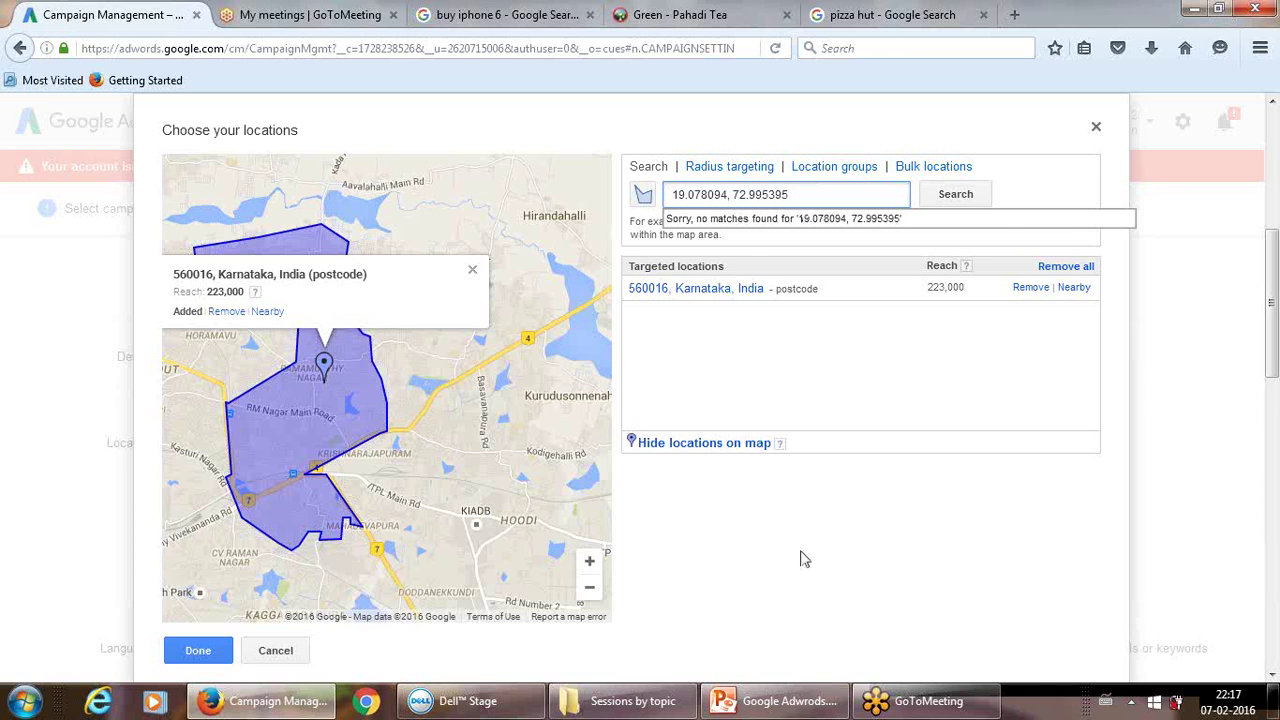
{"action": "left_click", "coordinate": [745, 557]}
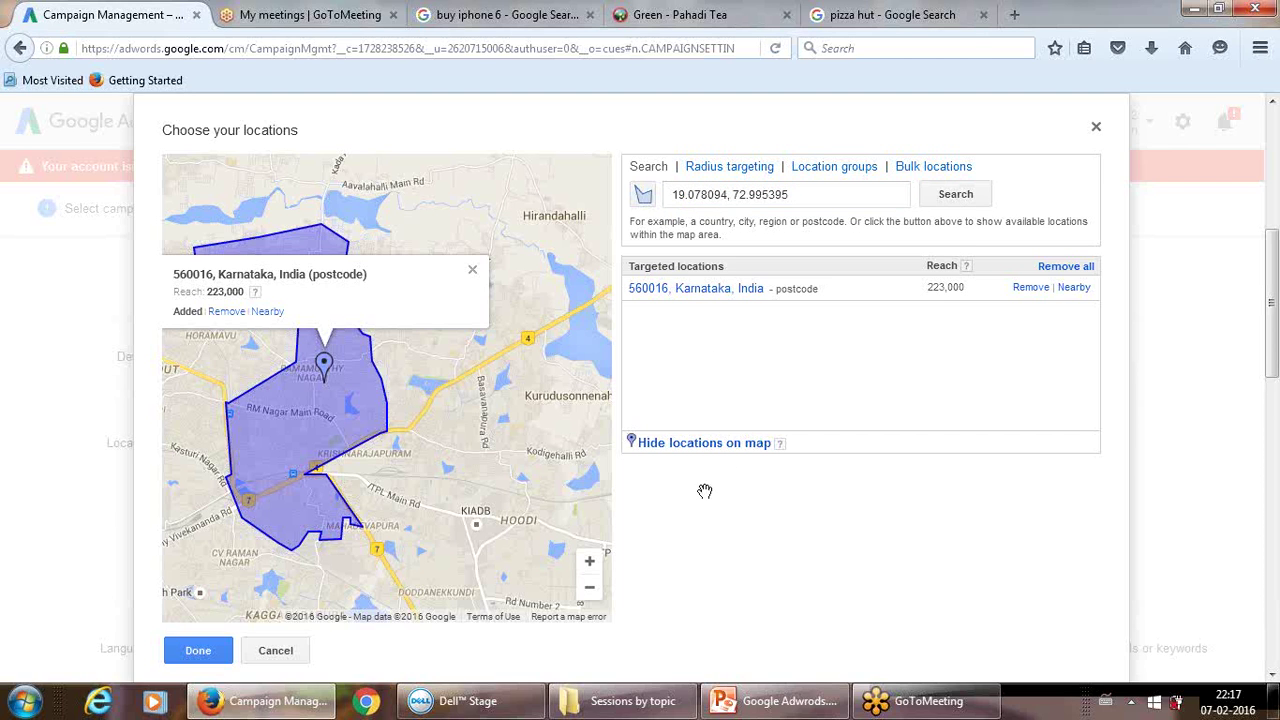
{"action": "left_click", "coordinate": [474, 272]}
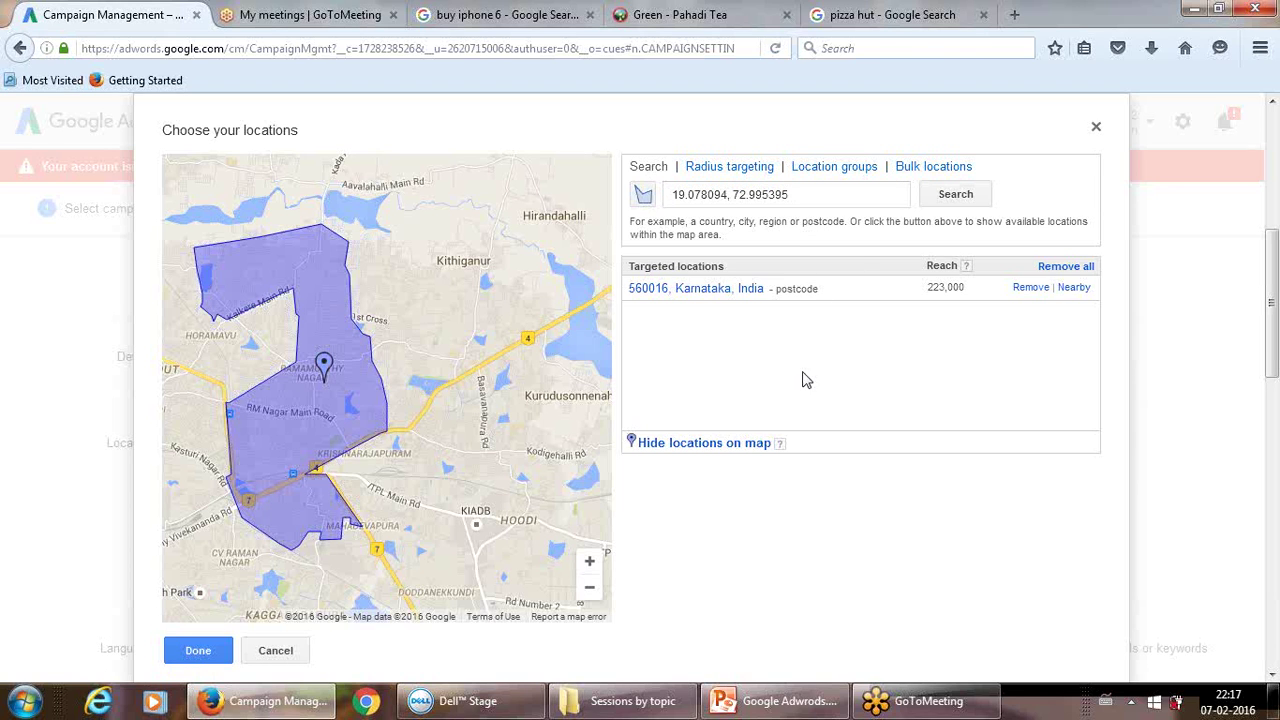
{"action": "left_click", "coordinate": [673, 194]}
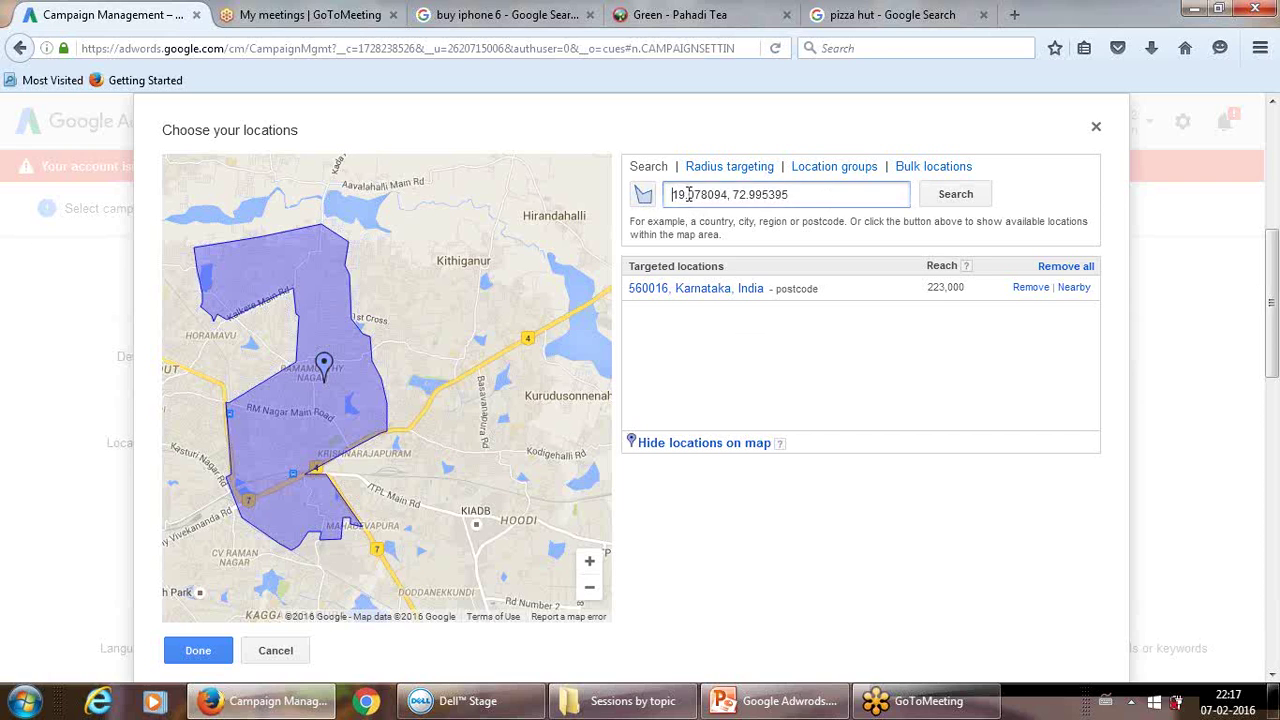
{"action": "left_click_drag", "start_coordinate": [673, 194], "coordinate": [825, 198]}
{"action": "key", "text": "BackSpace"}
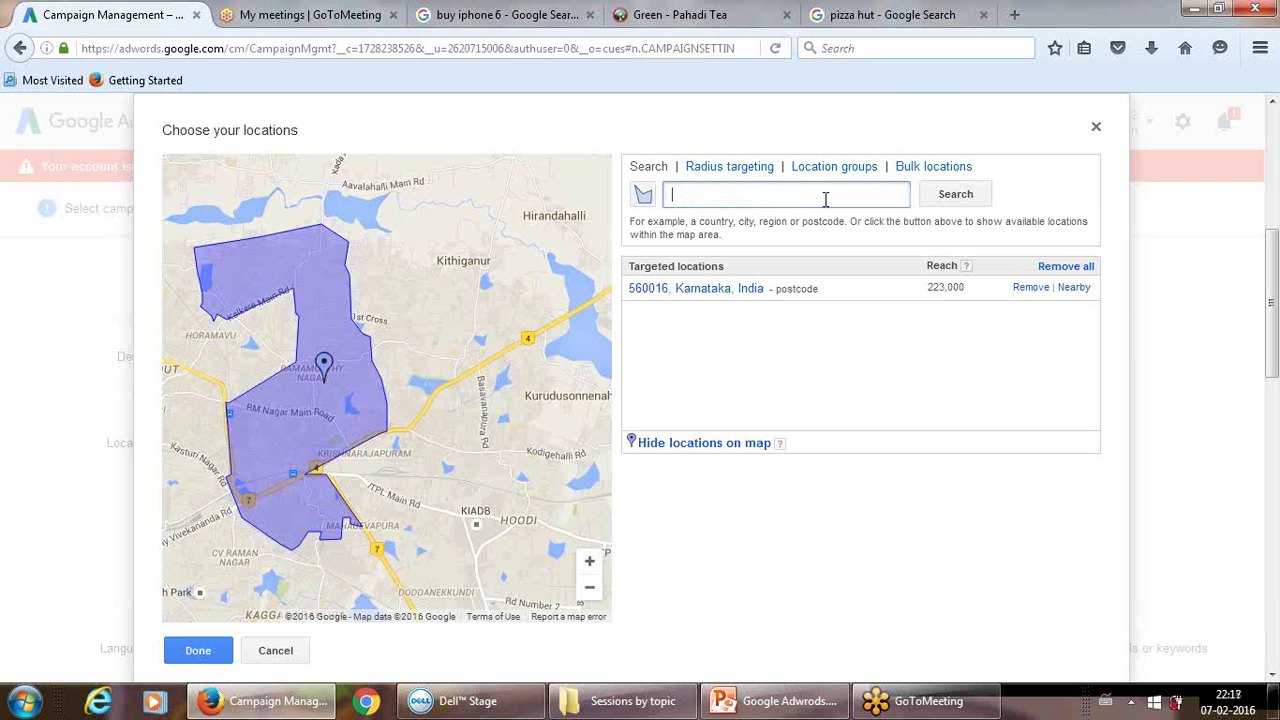
{"action": "left_click", "coordinate": [779, 383]}
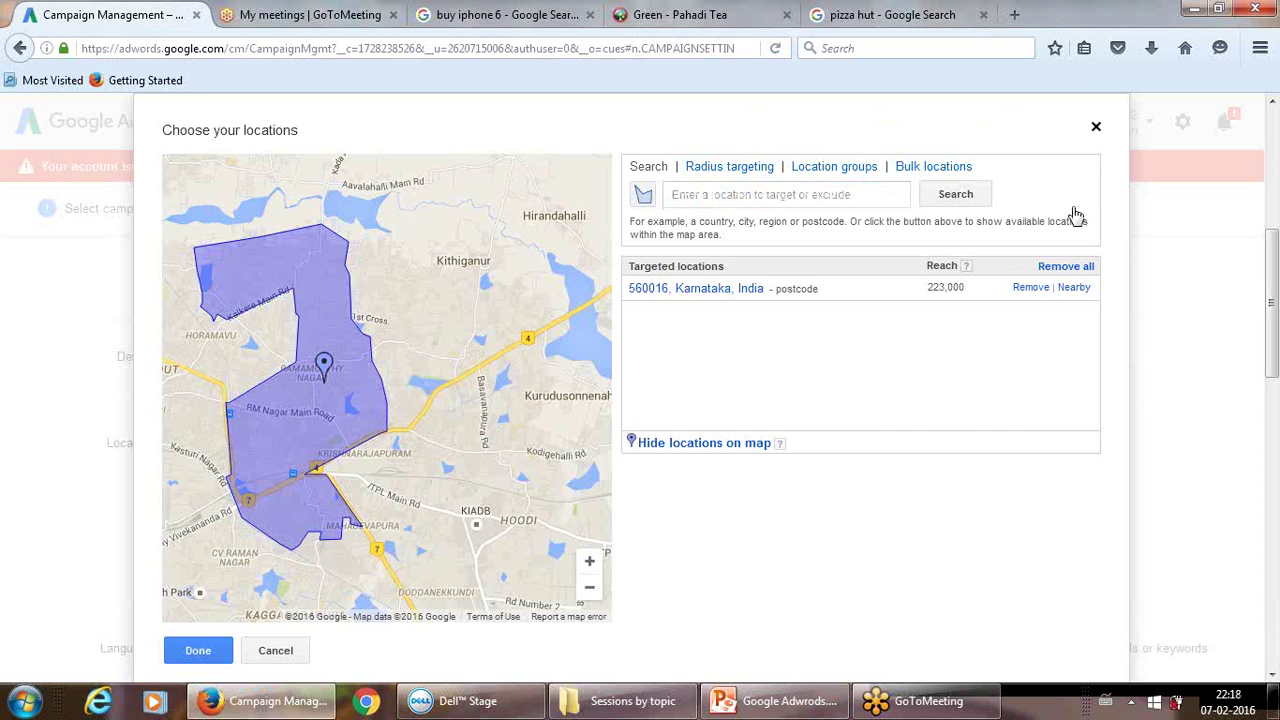
Close the location chooser and let AdWords set the bids to maximise clicks within the target budget
{"action": "key", "text": "Escape"}
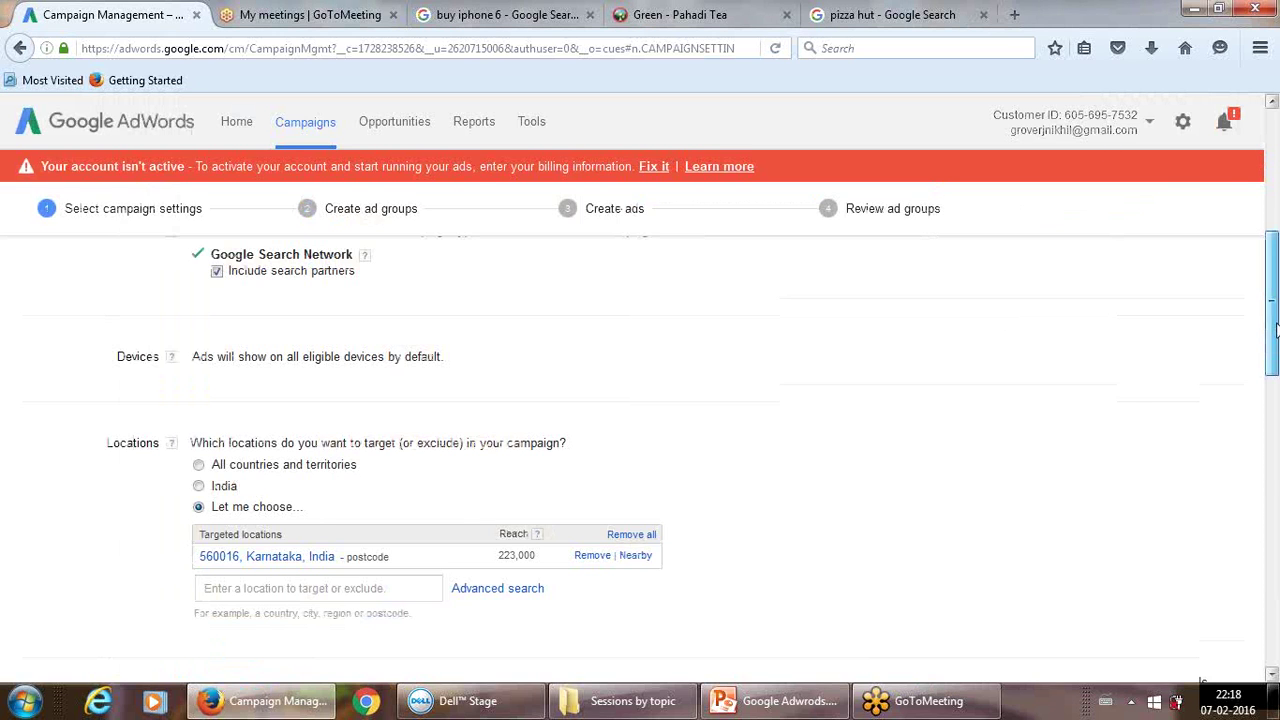
{"action": "left_click_drag", "start_coordinate": [1273, 298], "coordinate": [1273, 504]}
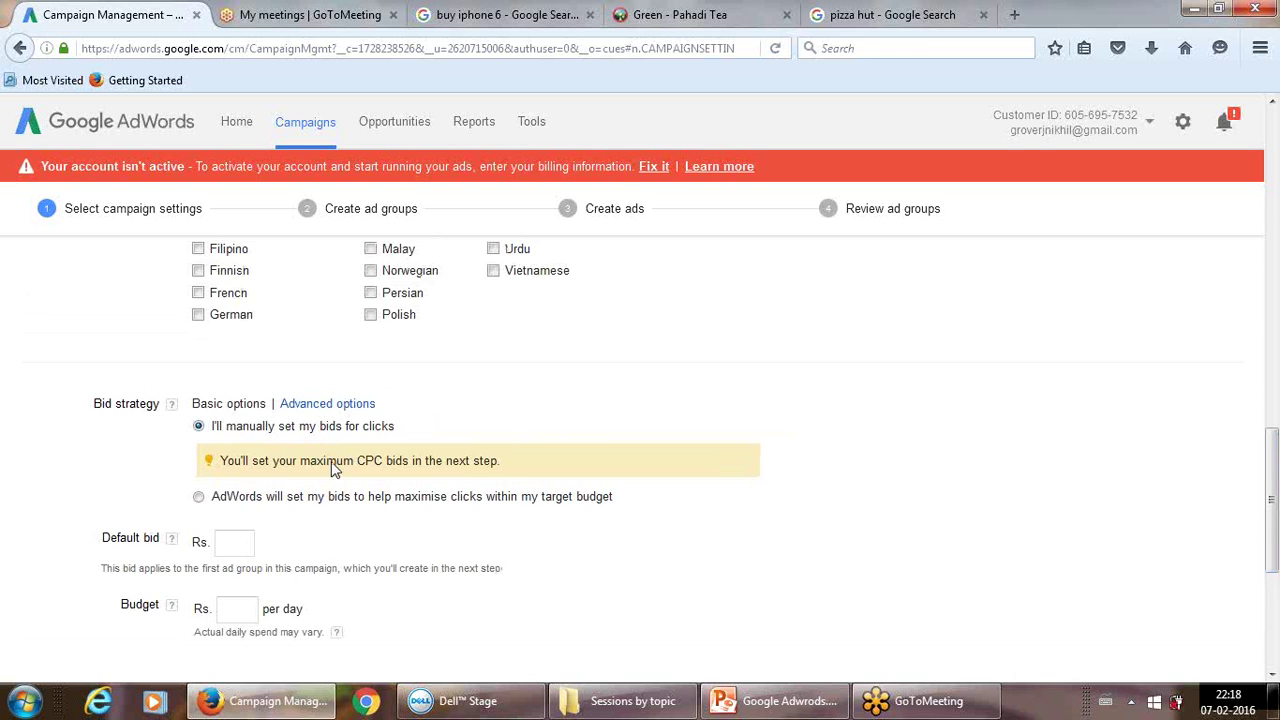
{"action": "left_click", "coordinate": [199, 497]}
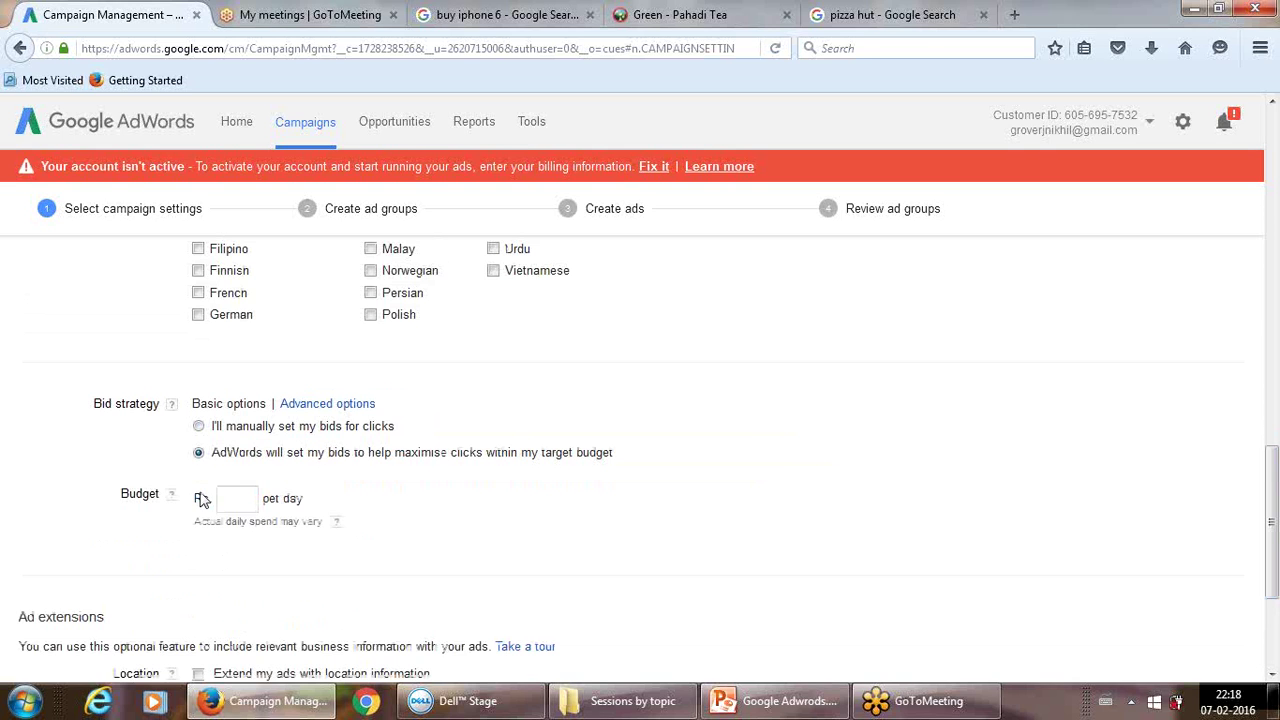
Review the advanced bid strategy options and return to the basic options
{"action": "left_click", "coordinate": [299, 408]}
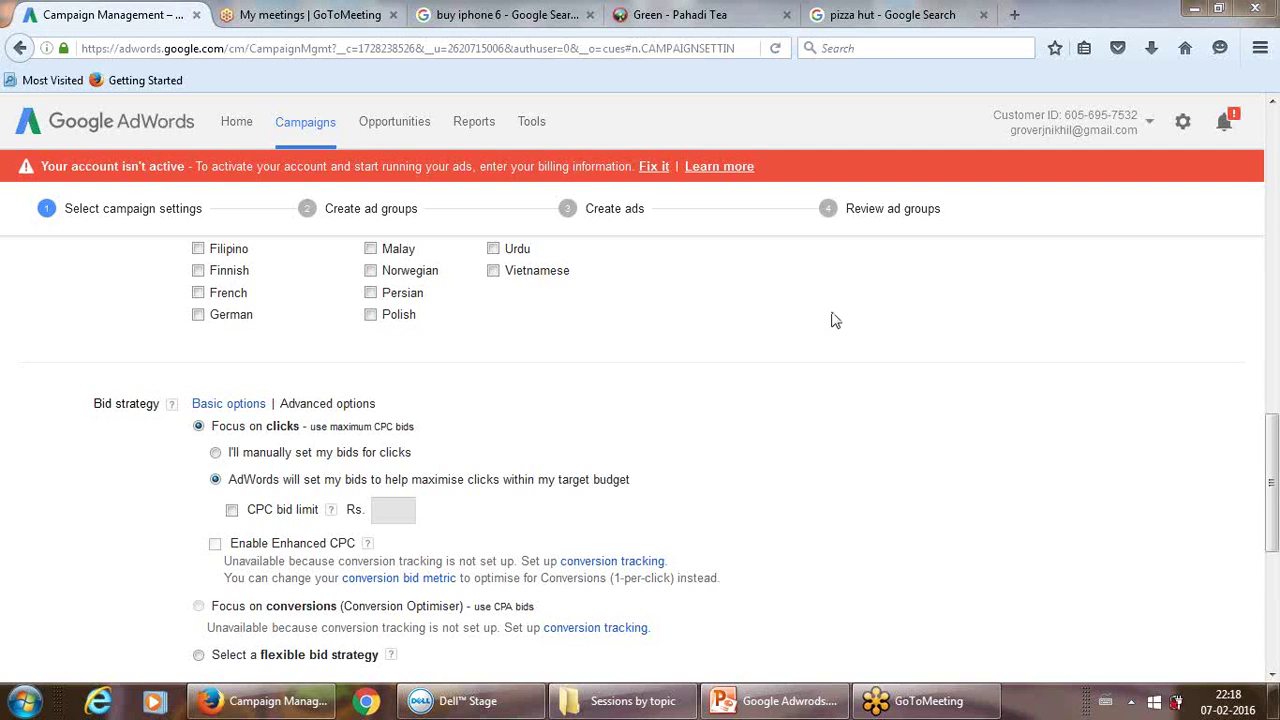
{"action": "mouse_move", "coordinate": [1270, 512]}
{"action": "left_mouse_down"}
{"action": "mouse_move", "coordinate": [1272, 625]}
{"action": "mouse_move", "coordinate": [1251, 251]}
{"action": "mouse_move", "coordinate": [1272, 162]}
{"action": "mouse_move", "coordinate": [1272, 505]}
{"action": "left_mouse_up"}
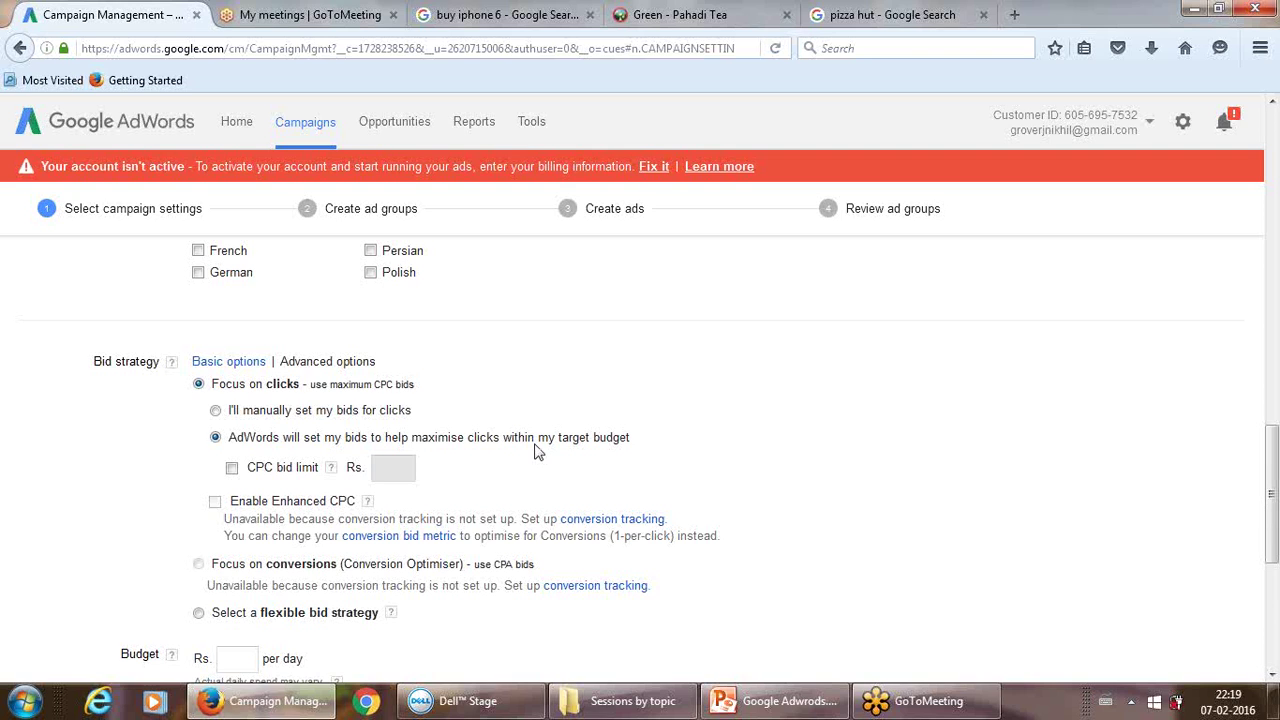
{"action": "left_click", "coordinate": [228, 364]}
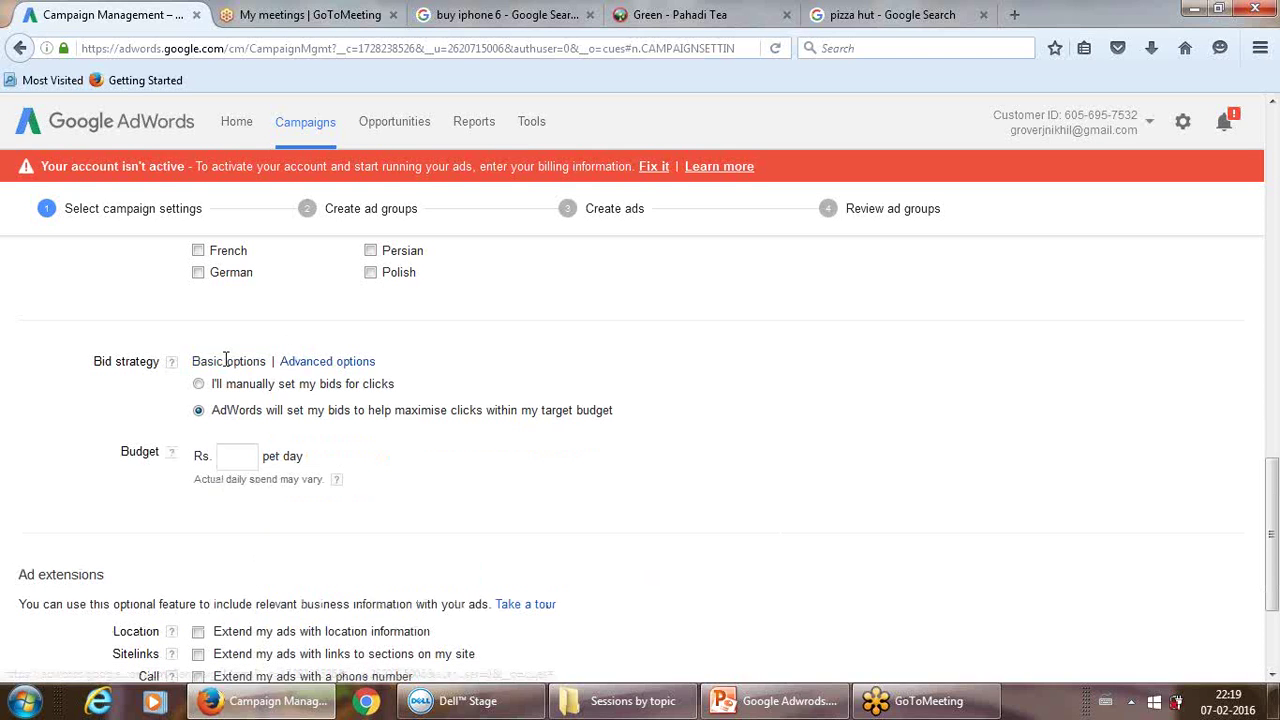
Review the campaign's daily budget, language and ad extension settings without entering anything
{"action": "left_click", "coordinate": [229, 448]}
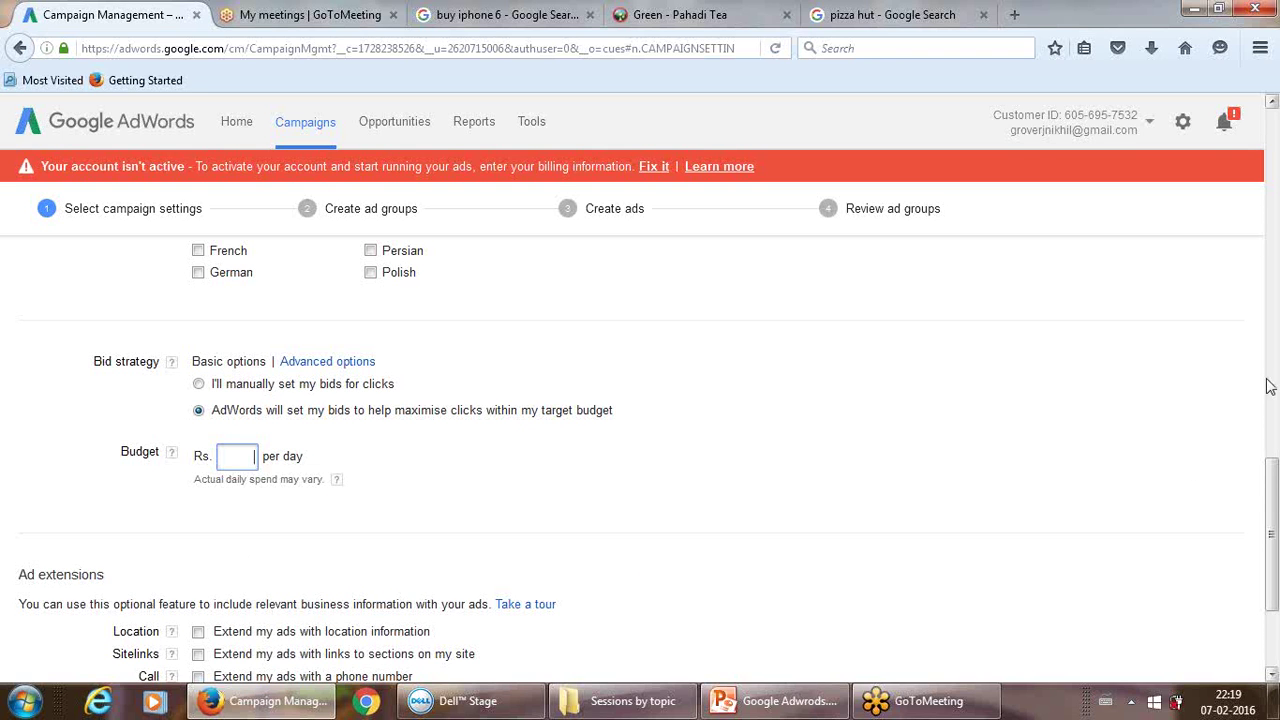
{"action": "left_click_drag", "start_coordinate": [1272, 522], "coordinate": [1272, 463]}
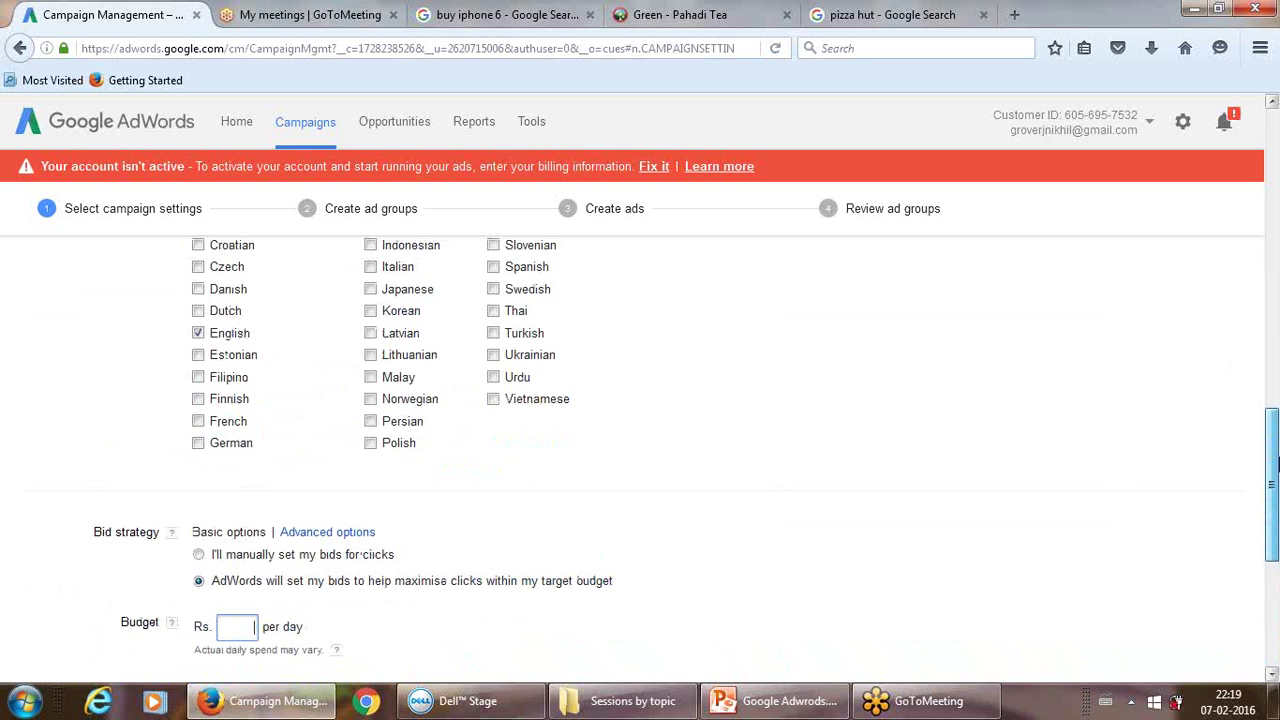
{"action": "scroll", "coordinate": [1276, 463], "scroll_direction": "up", "scroll_amount": 3}
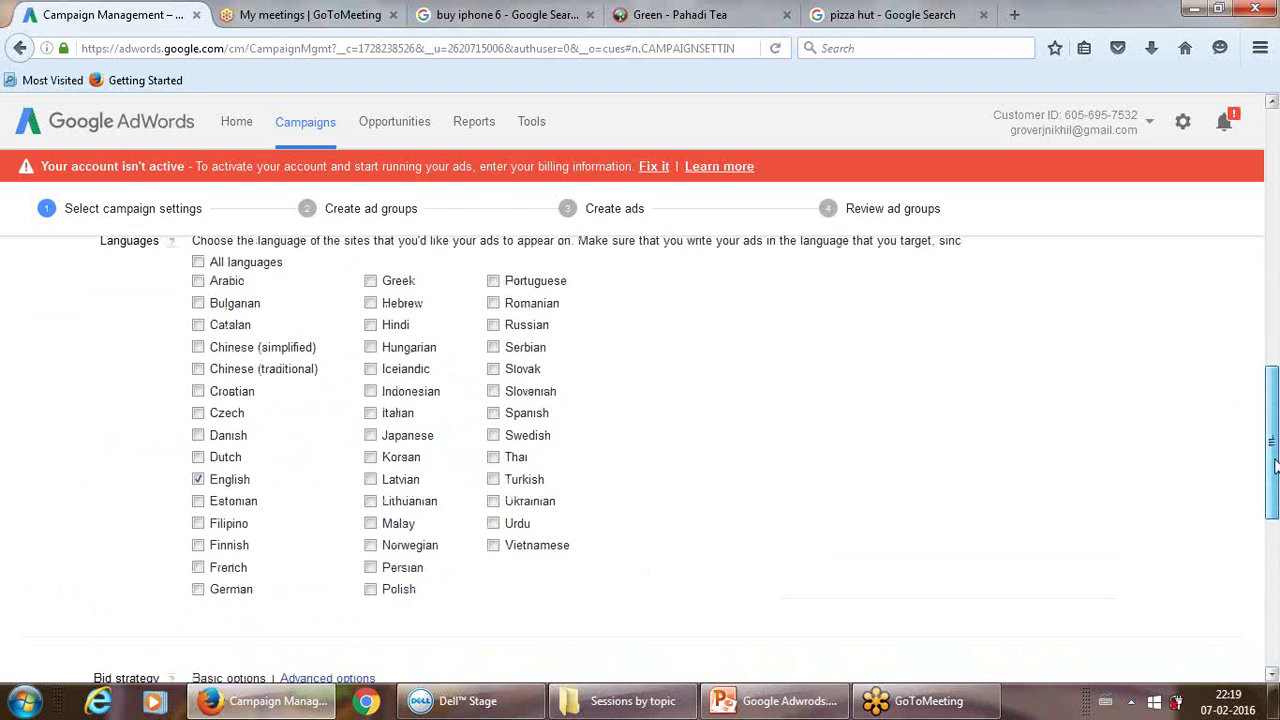
{"action": "left_click_drag", "start_coordinate": [1276, 463], "coordinate": [1276, 577]}
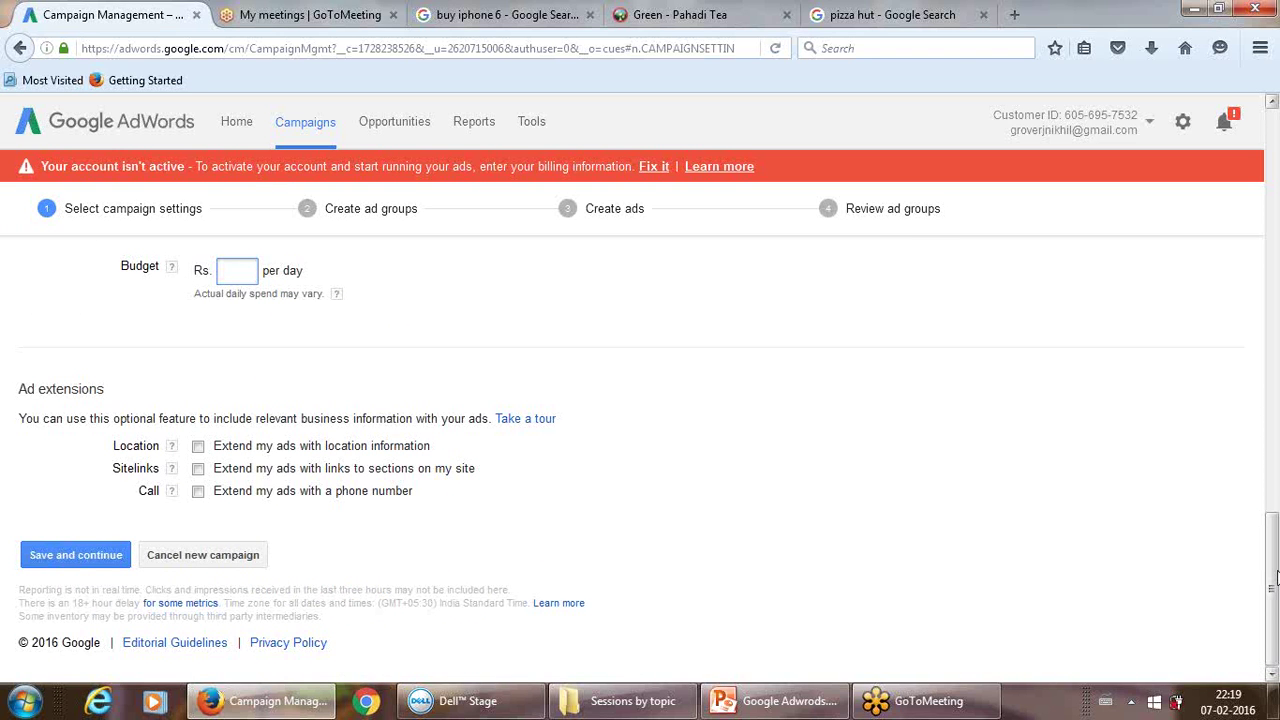
{"action": "left_click_drag", "start_coordinate": [1276, 577], "coordinate": [1262, 610]}
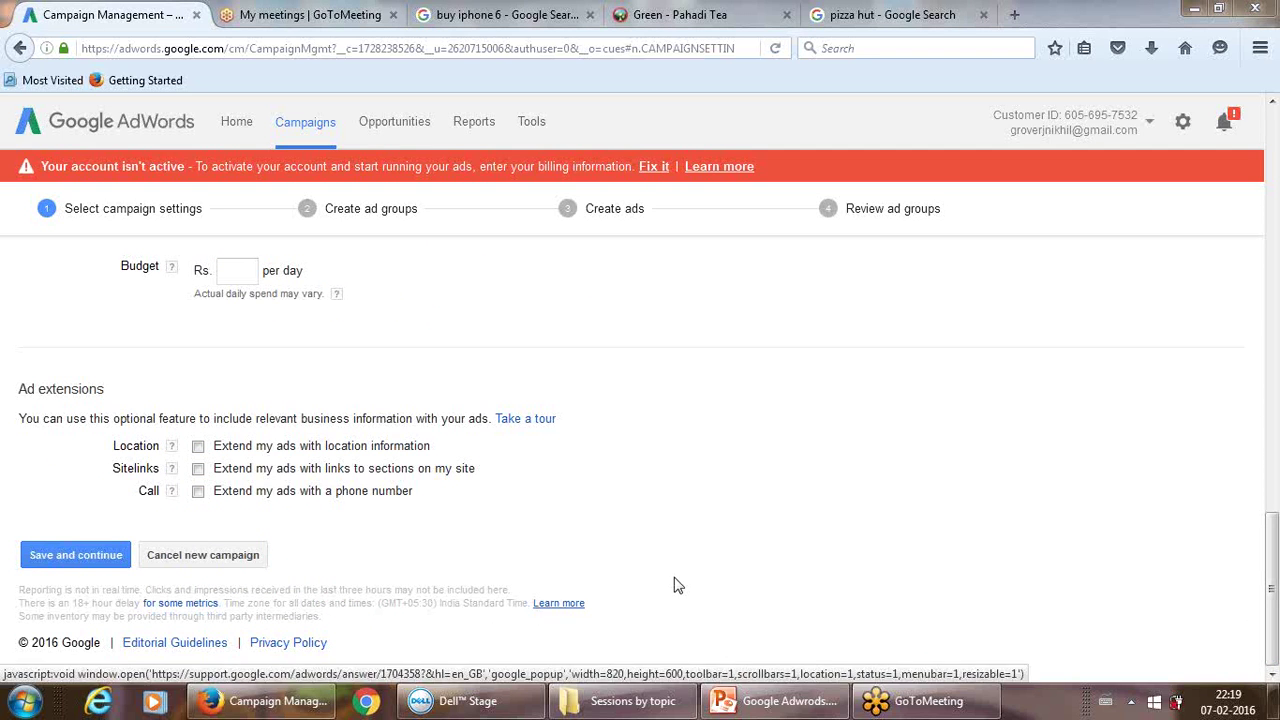
Switch to the Google Adwrods.pptx presentation in PowerPoint and select the feedback link text on the Feedback Link slide
{"action": "left_click", "coordinate": [298, 703]}
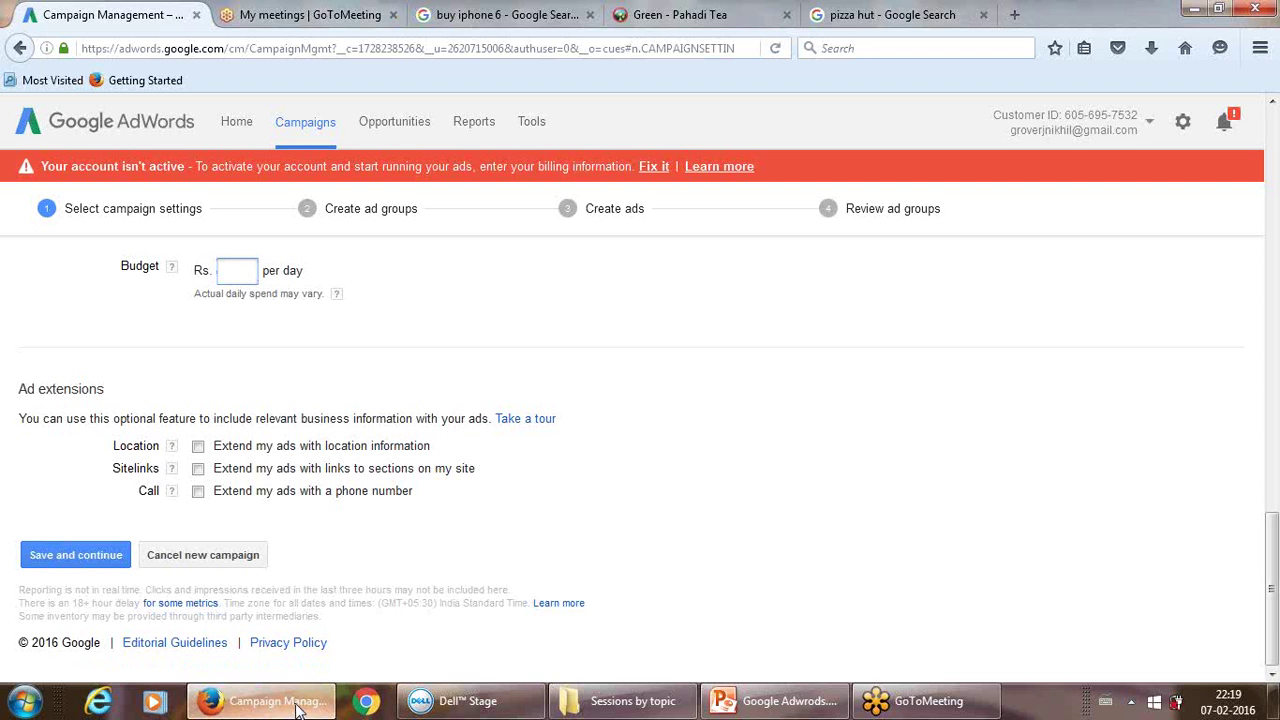
{"action": "left_click", "coordinate": [742, 706]}
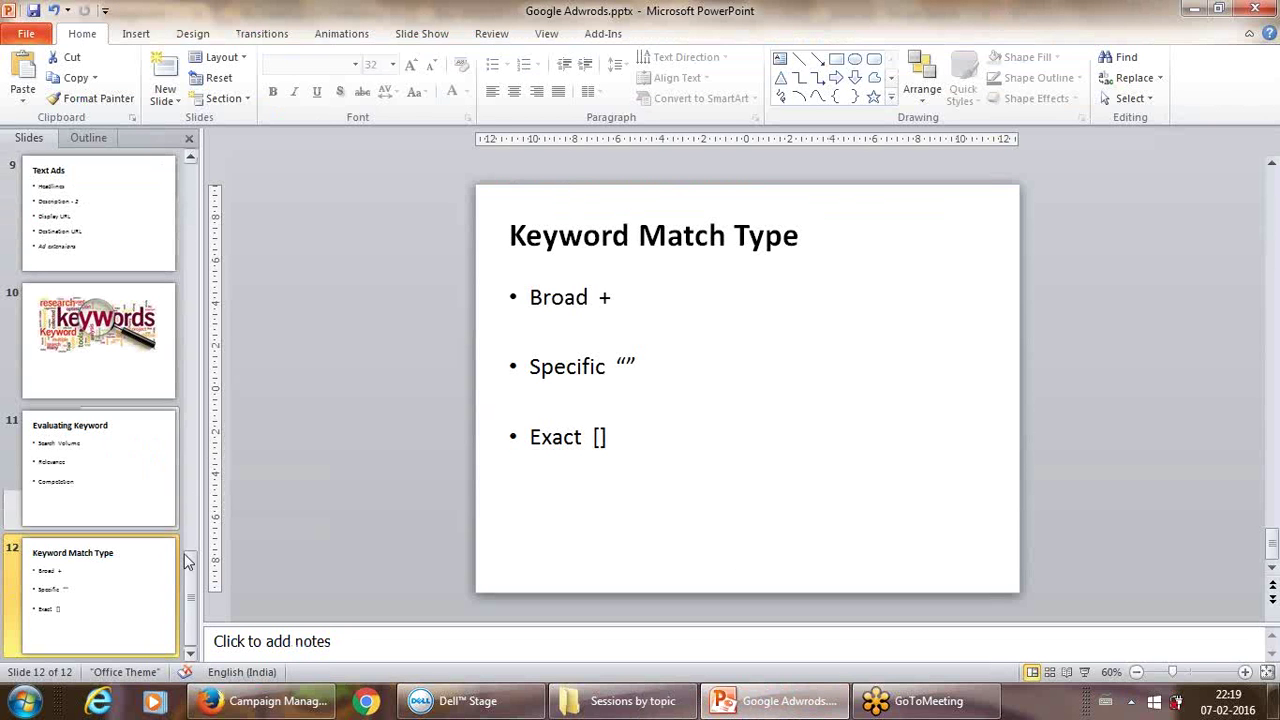
{"action": "left_click_drag", "start_coordinate": [193, 483], "coordinate": [199, 95]}
{"action": "left_click", "coordinate": [135, 340]}
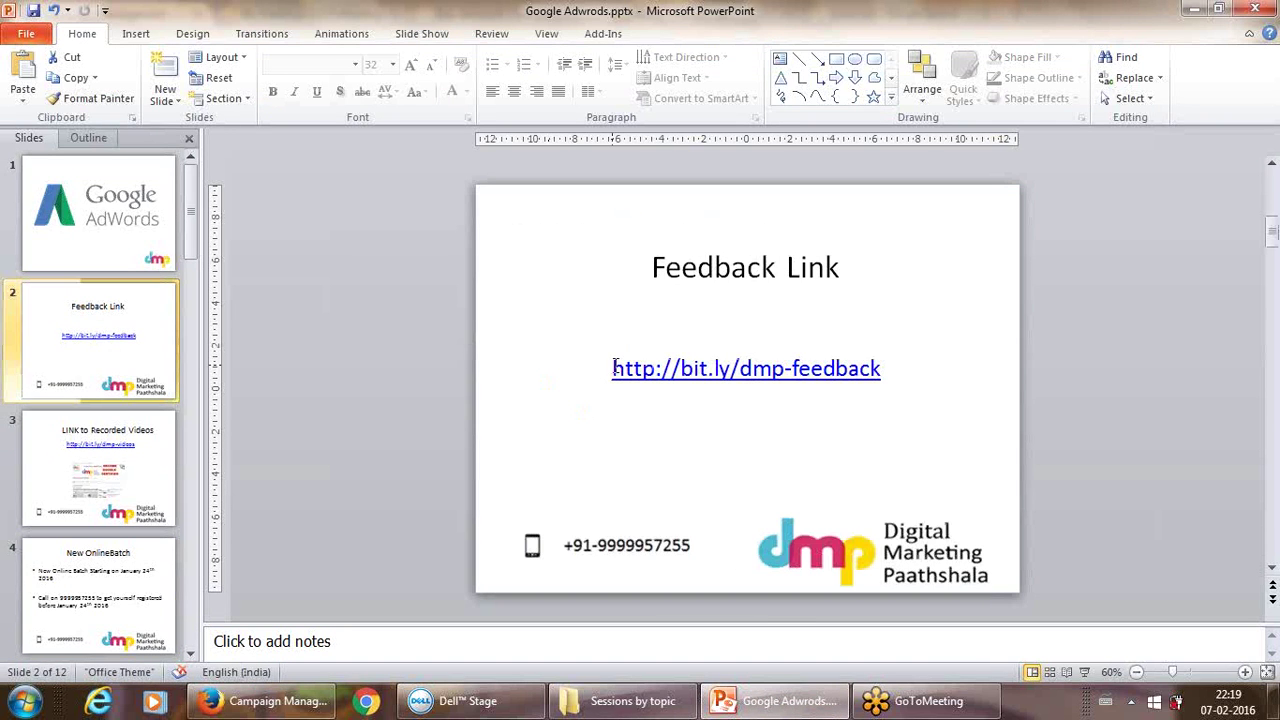
{"action": "left_click_drag", "start_coordinate": [611, 368], "coordinate": [958, 448]}
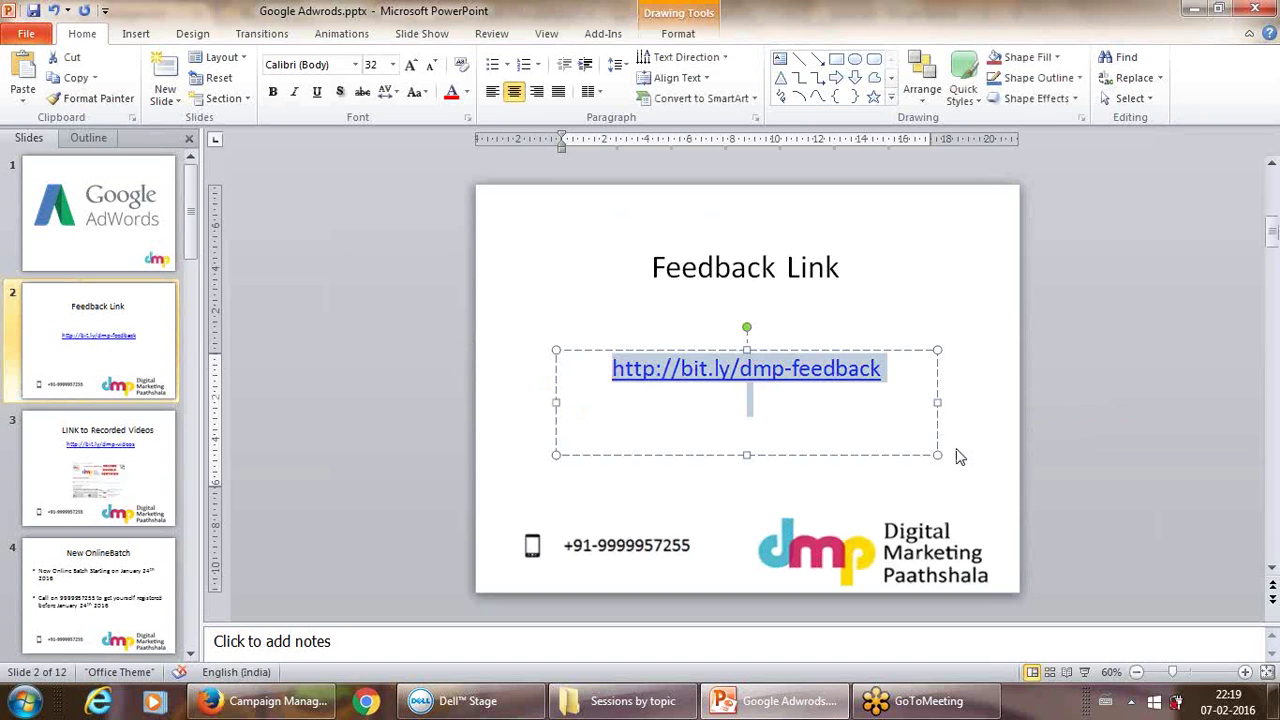